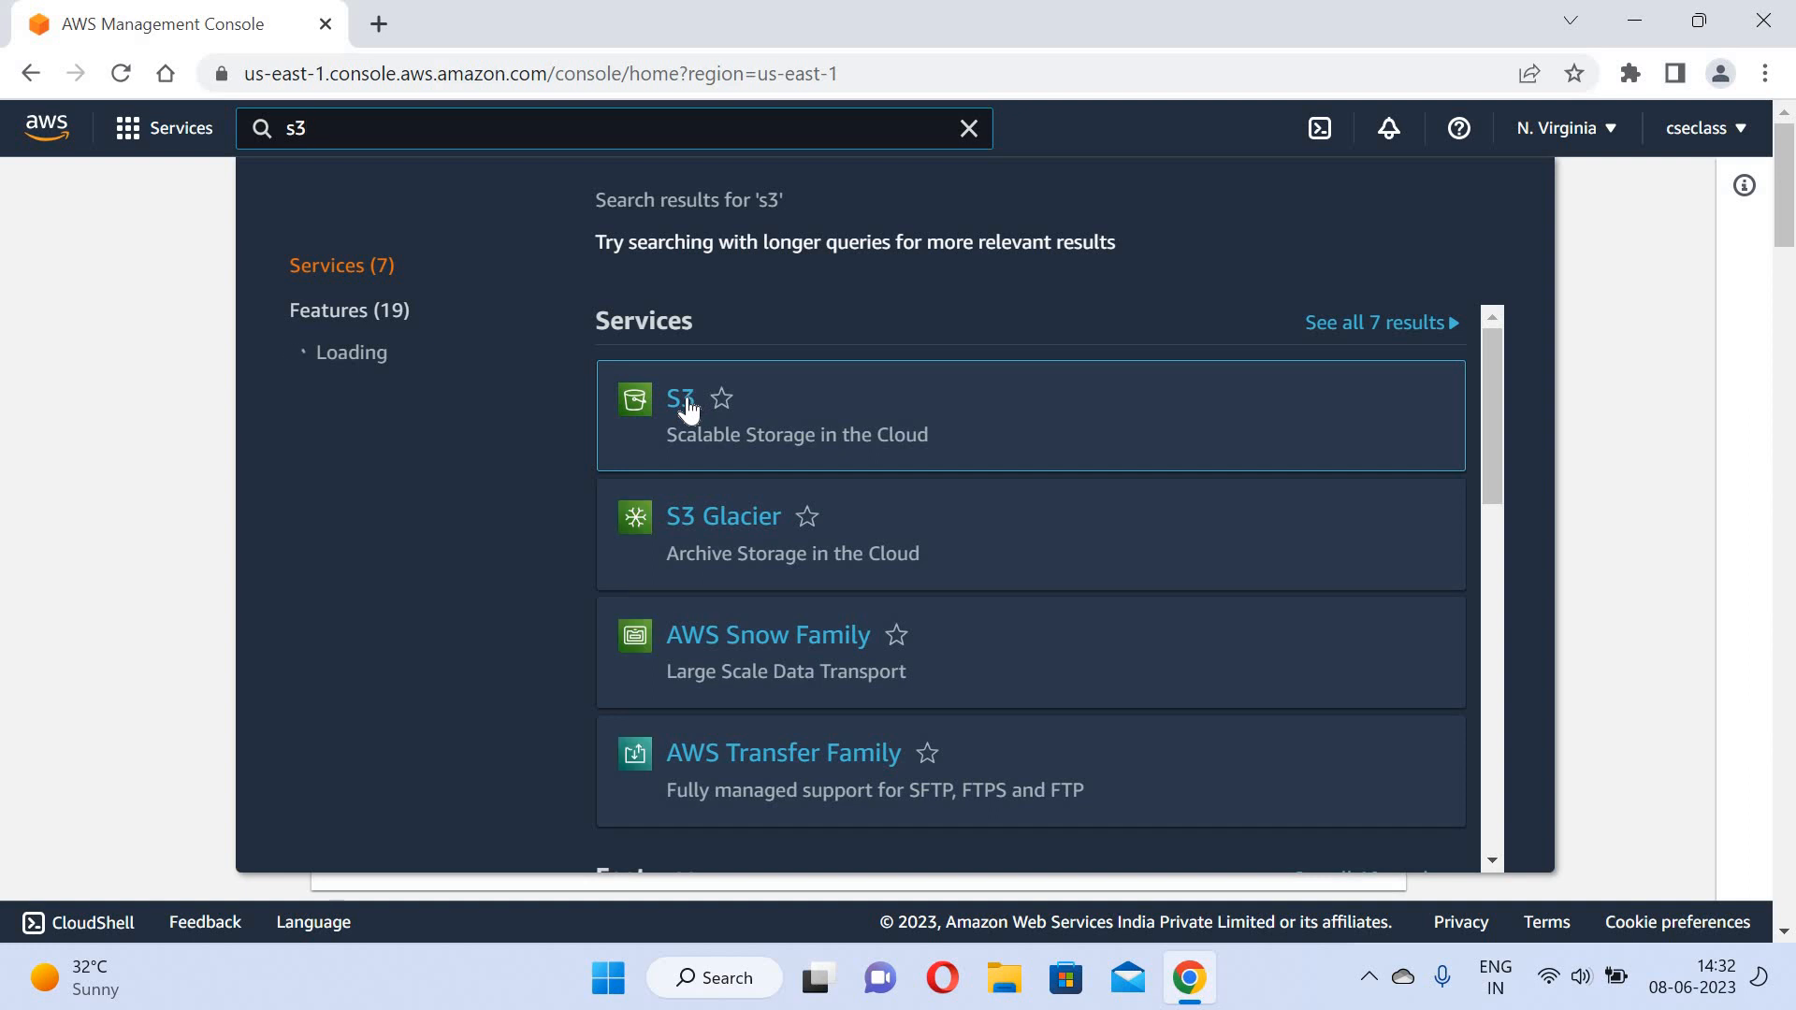
# Open the S3 service from the search results in a new browser tab and switch to it.
pyautogui.rightClick(687, 399)
pyautogui.click(797, 426)
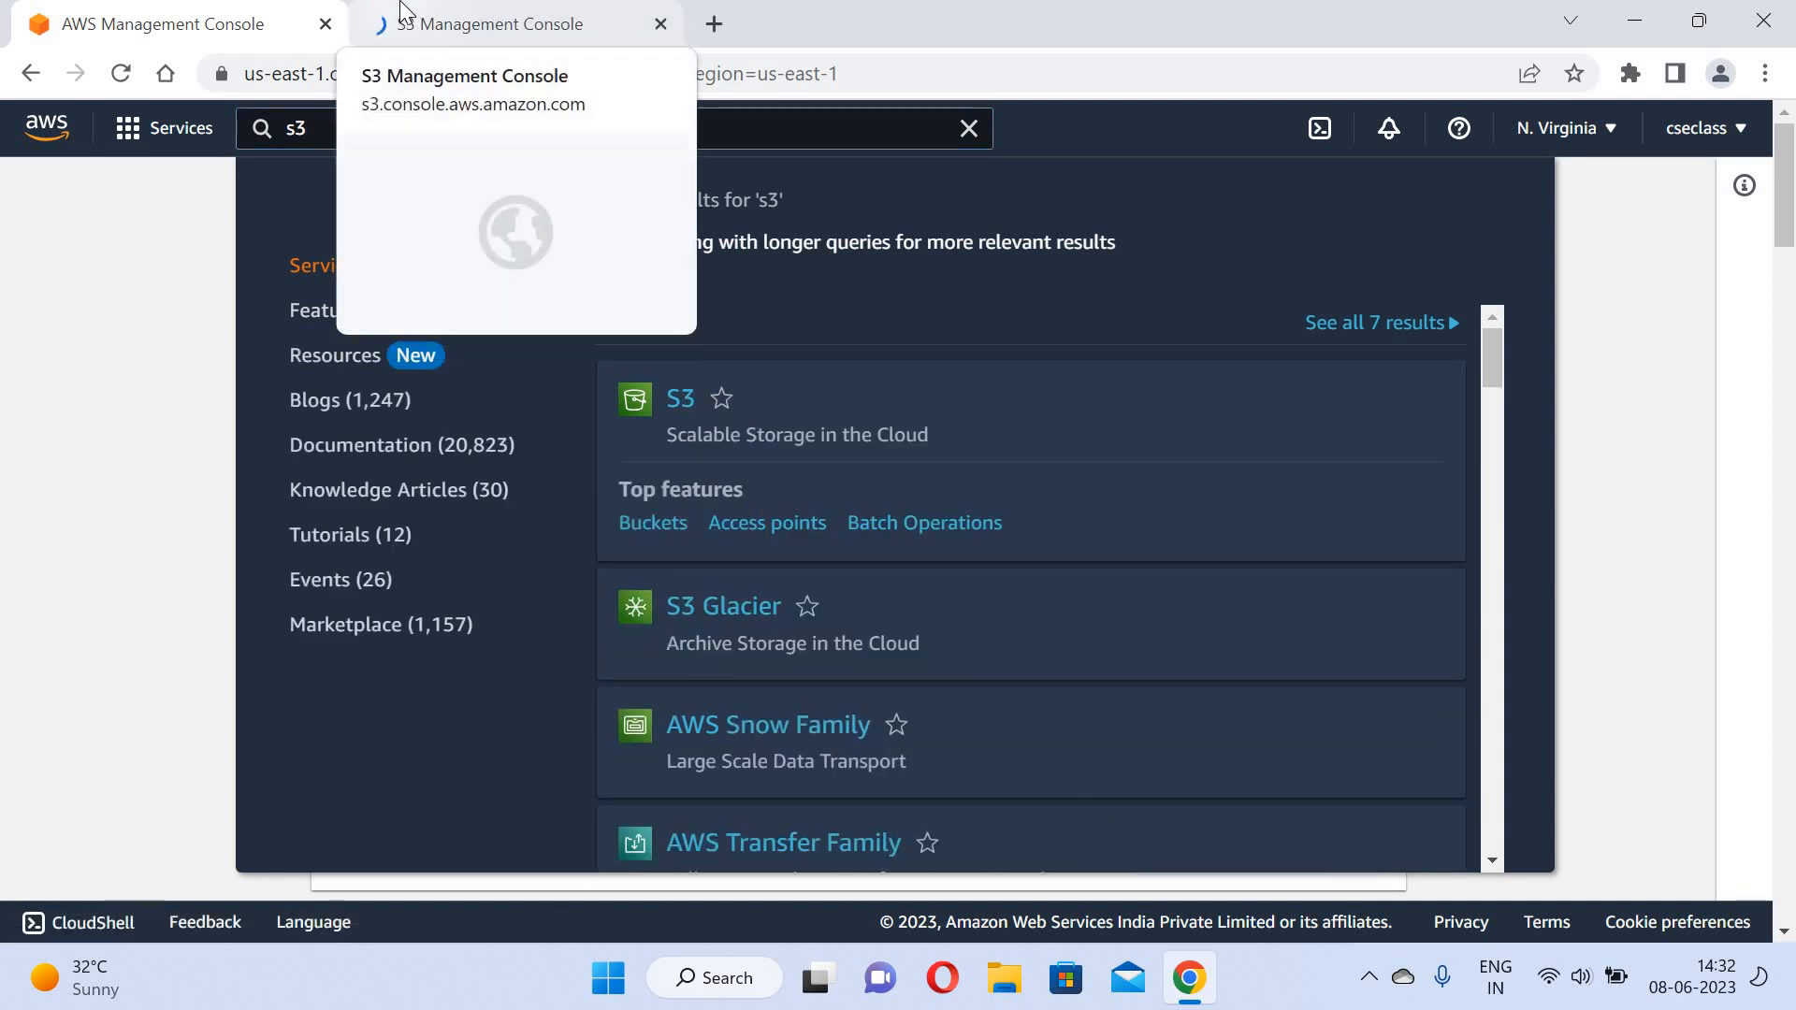
pyautogui.click(403, 13)
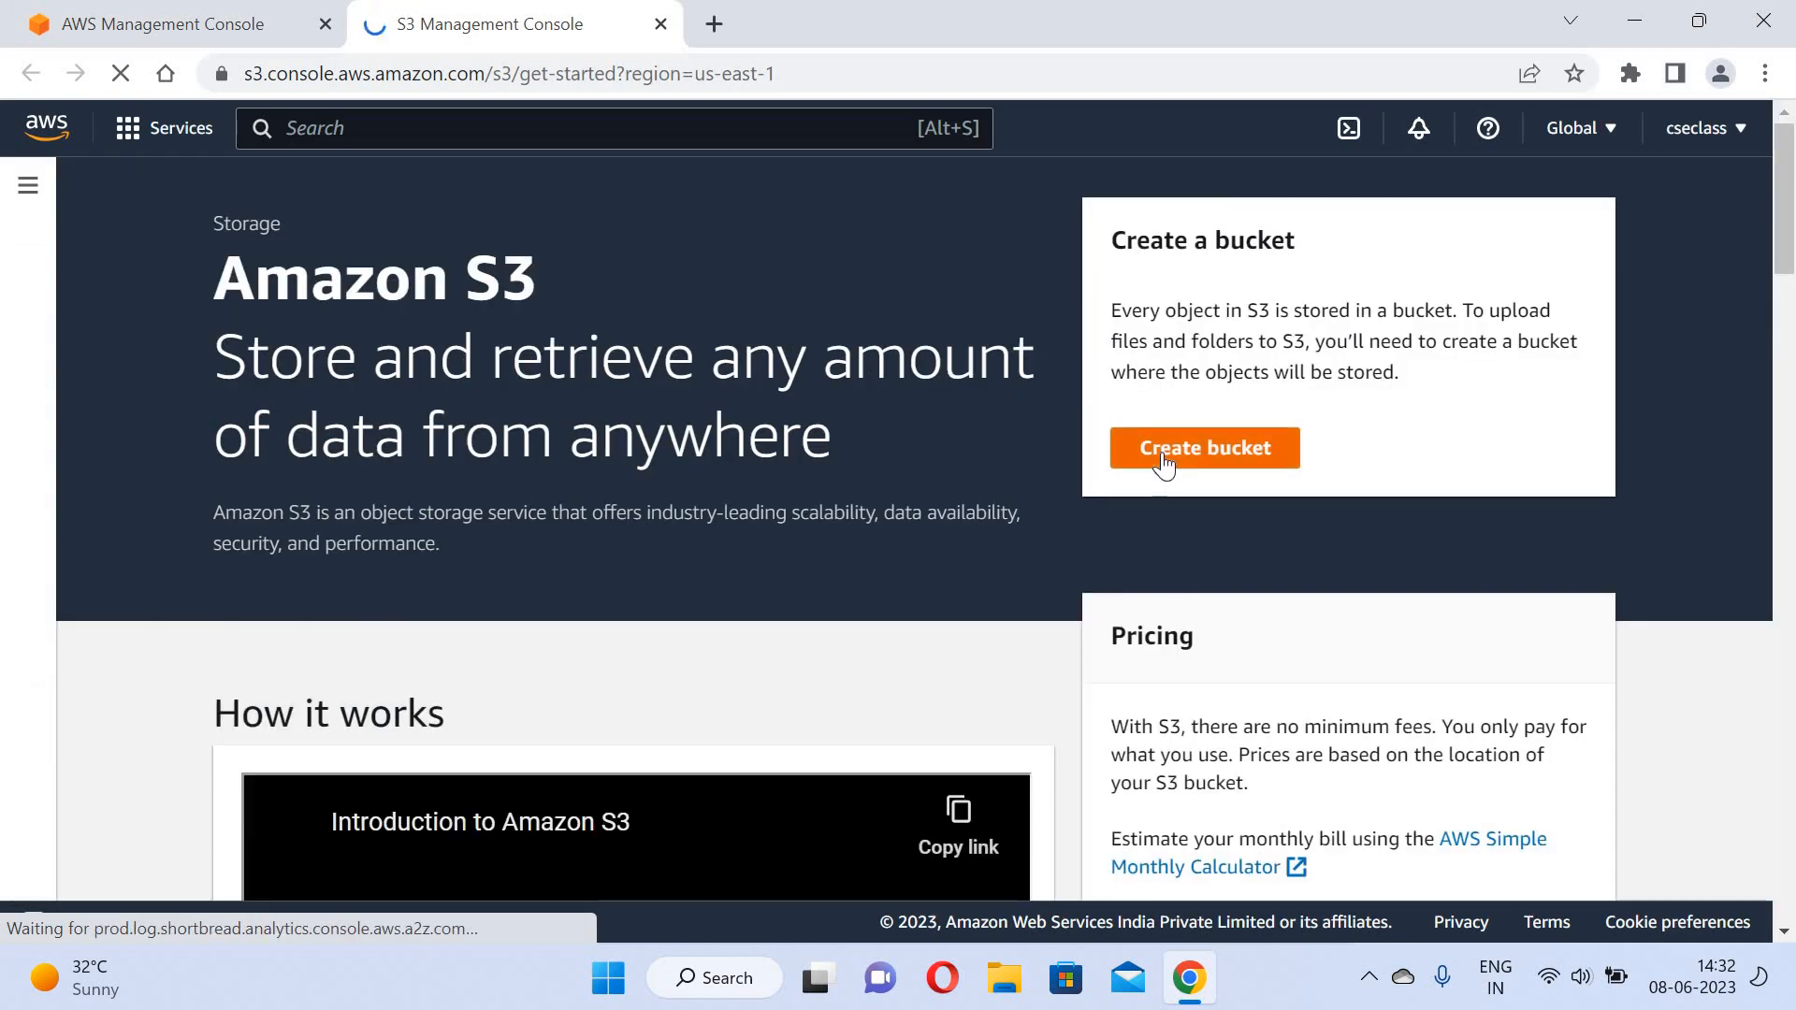
# Create an S3 bucket named sourcebucket-2023 with the default settings.
pyautogui.click(1161, 452)
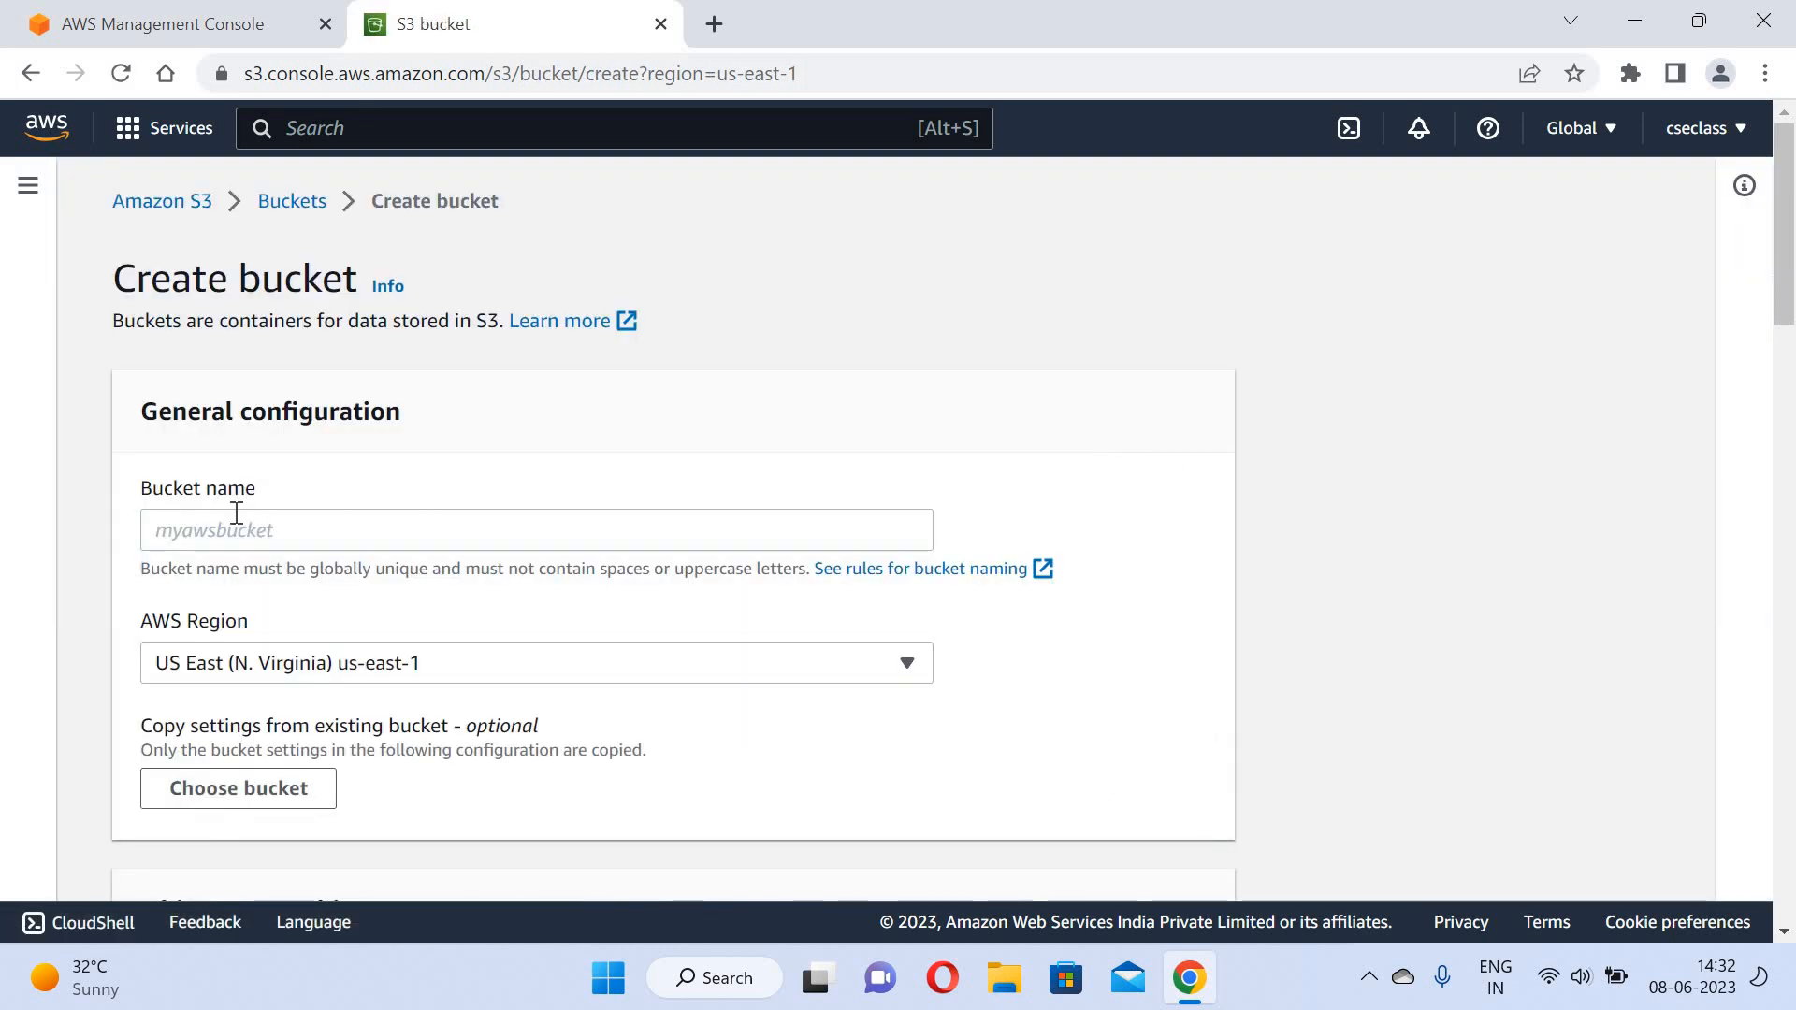
pyautogui.click(237, 519)
pyautogui.write('so')
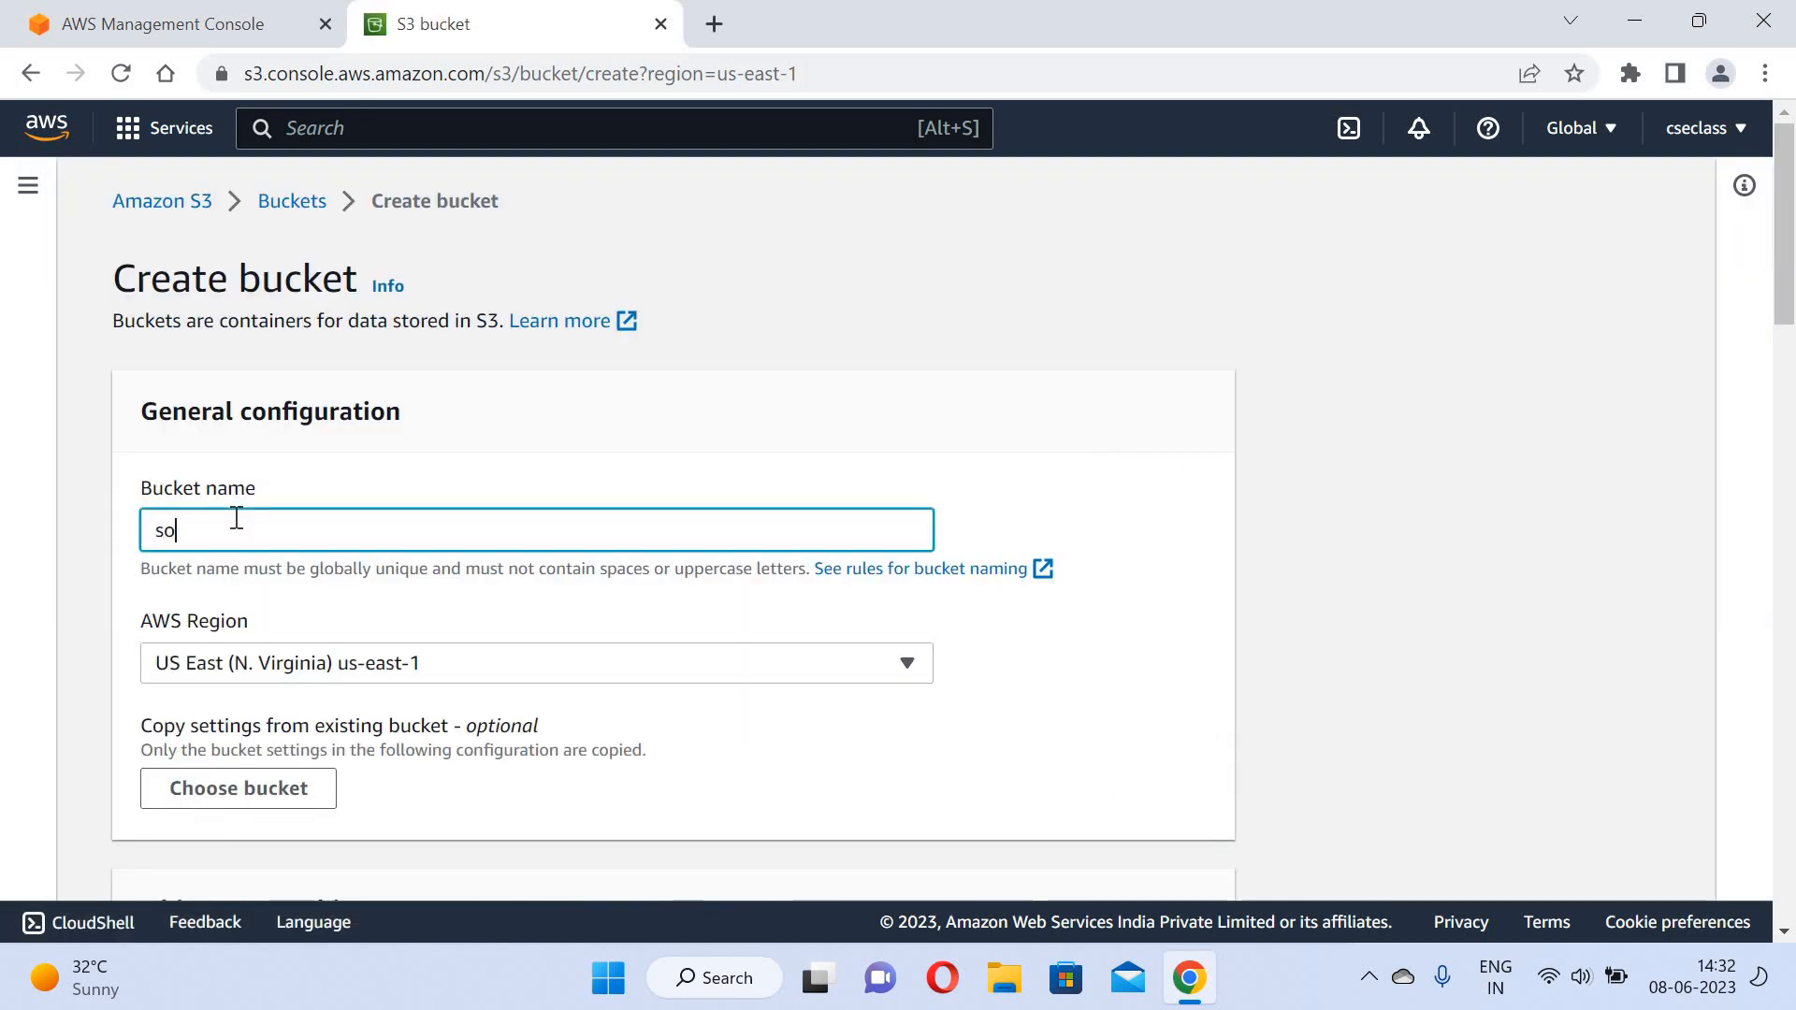
pyautogui.write('urcebu')
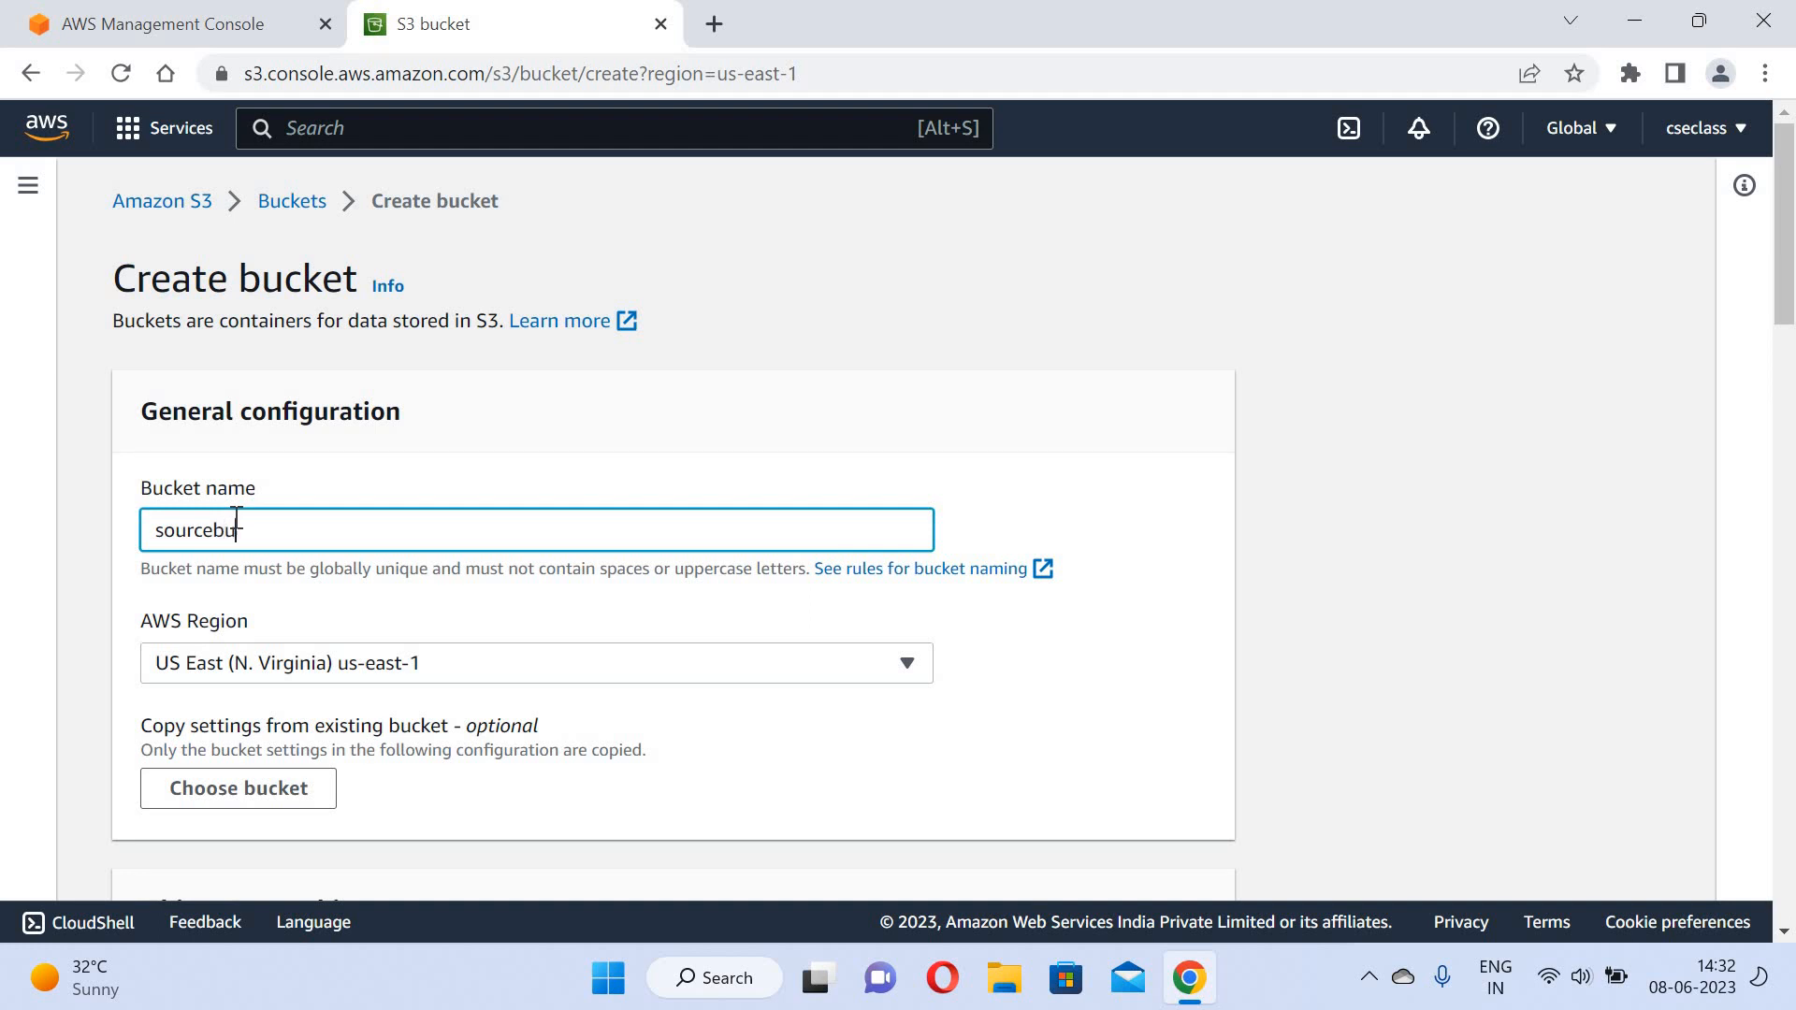
pyautogui.write('cket-2023')
pyautogui.moveTo(1791, 256); pyautogui.dragTo(1791, 367)
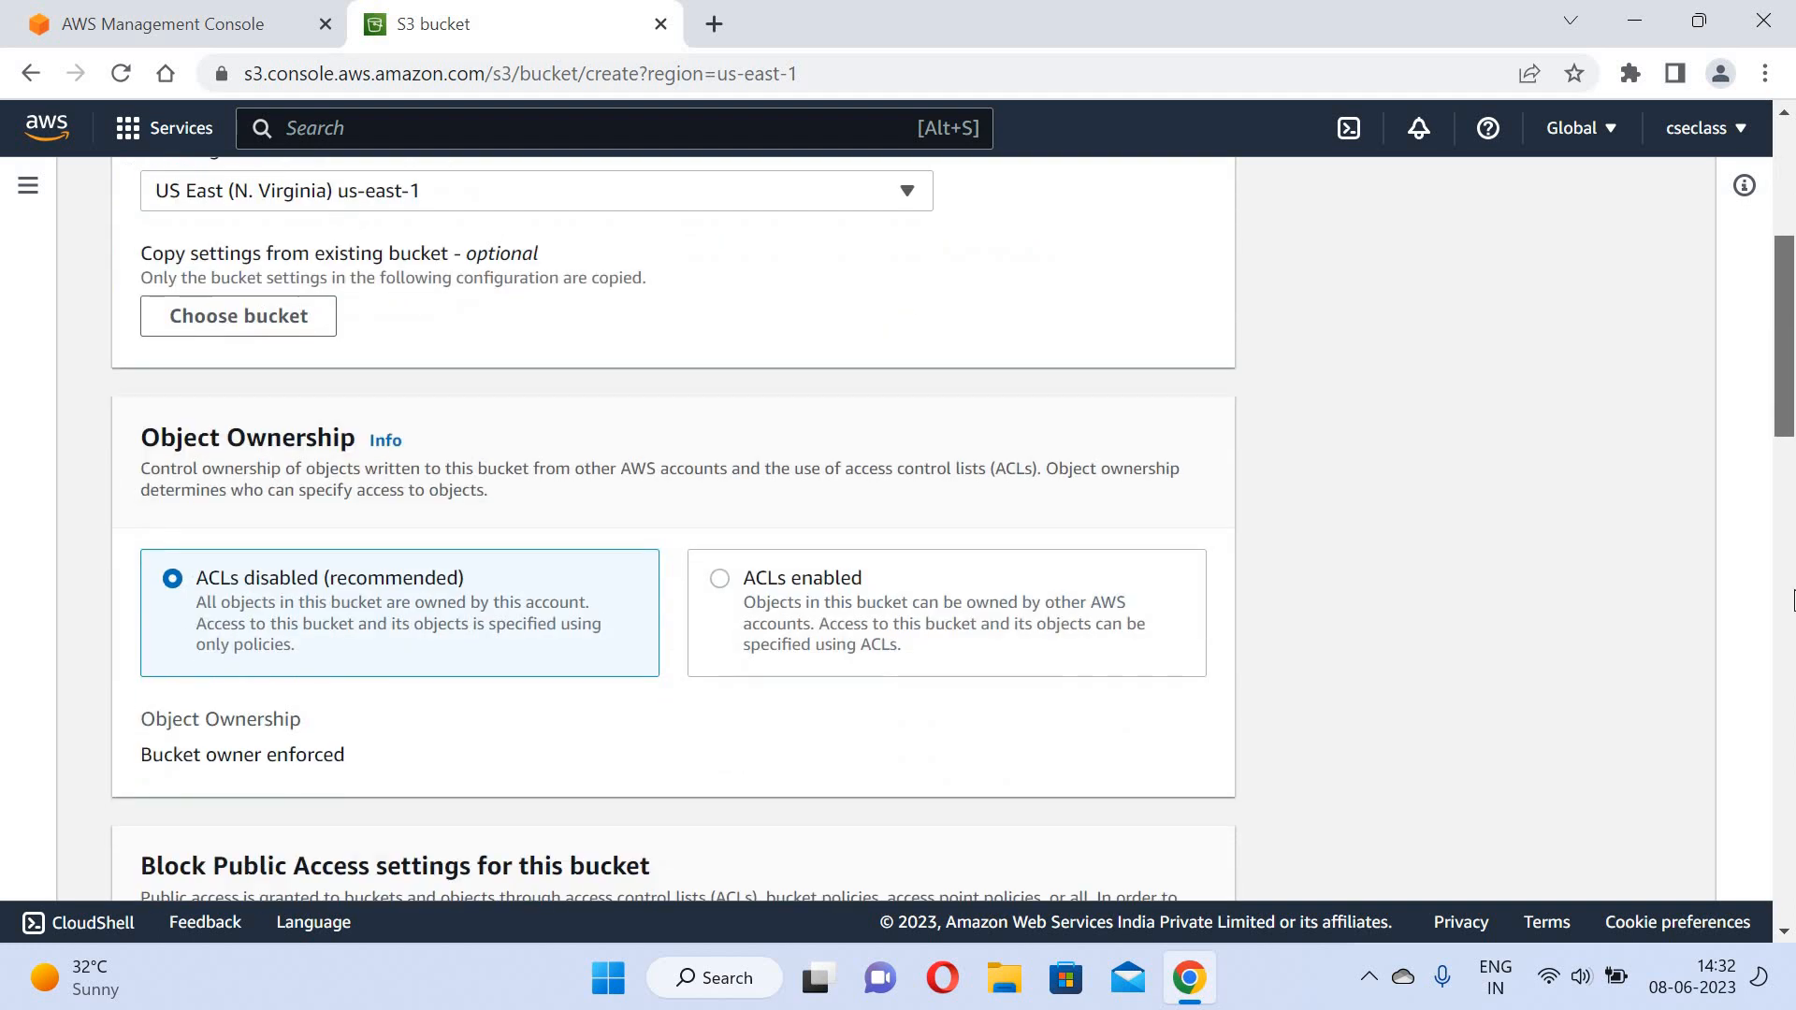
pyautogui.moveTo(1793, 592); pyautogui.dragTo(1726, 921)
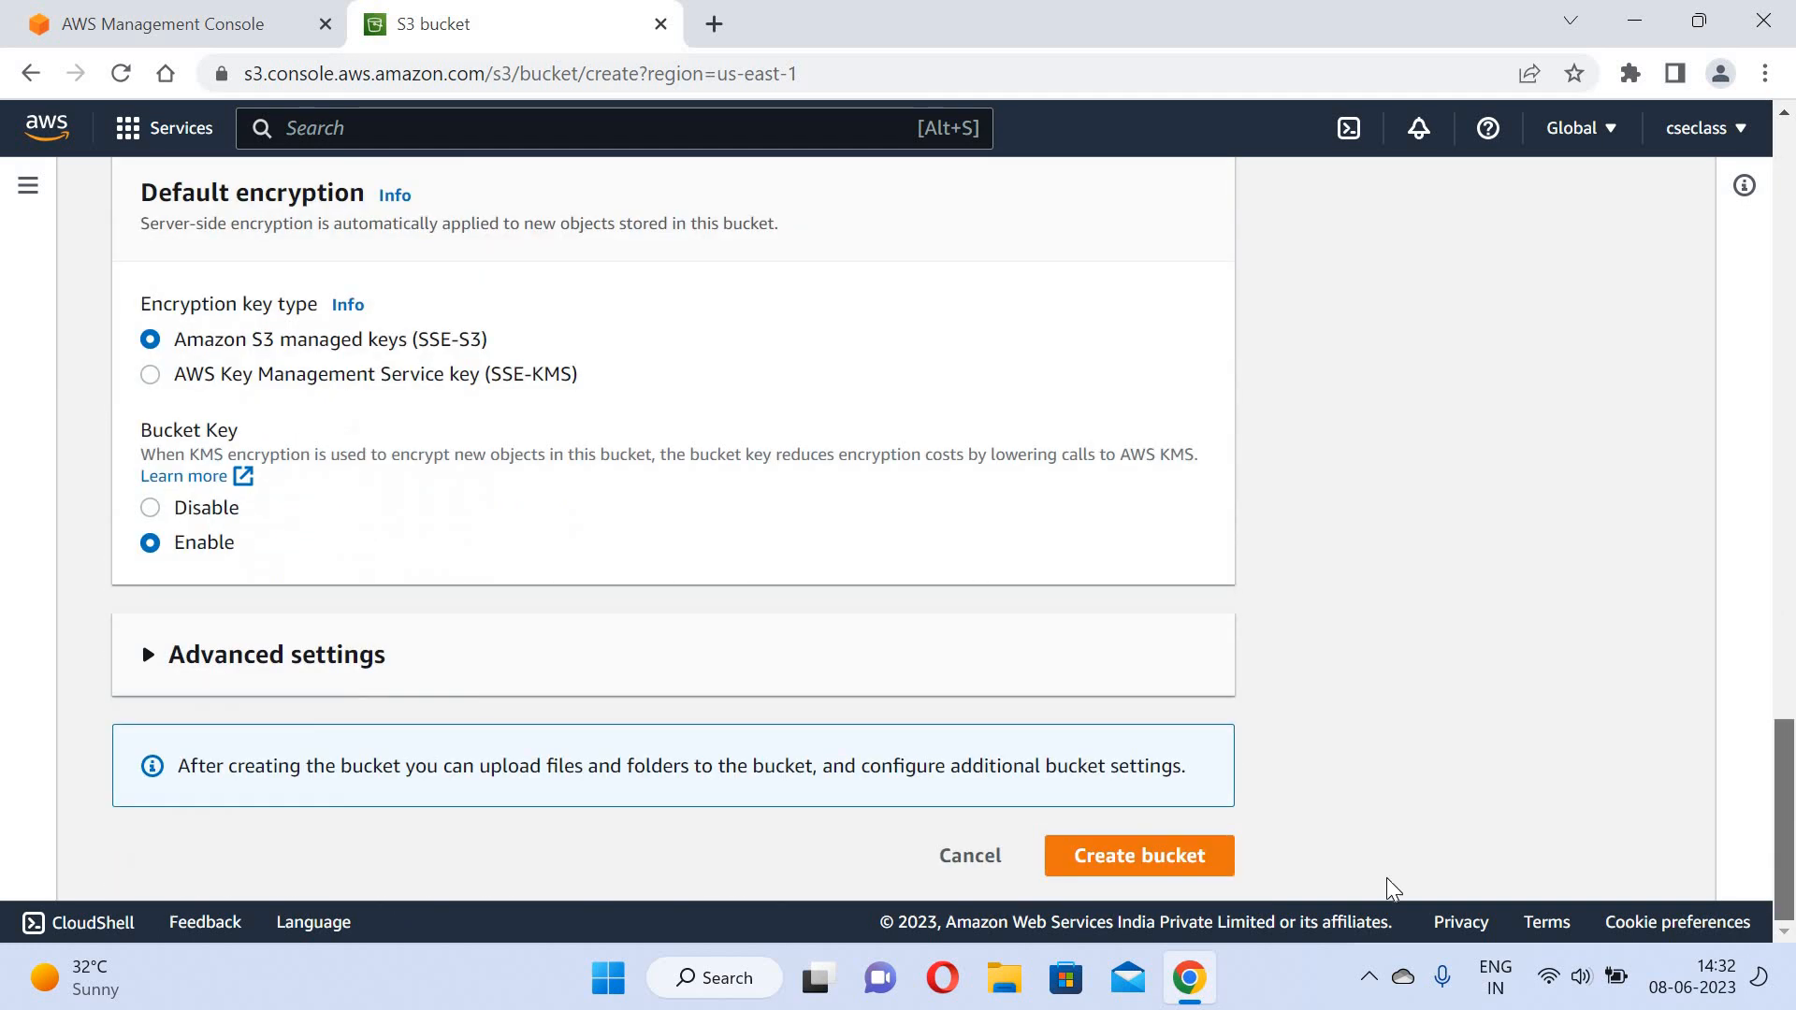
pyautogui.click(1128, 873)
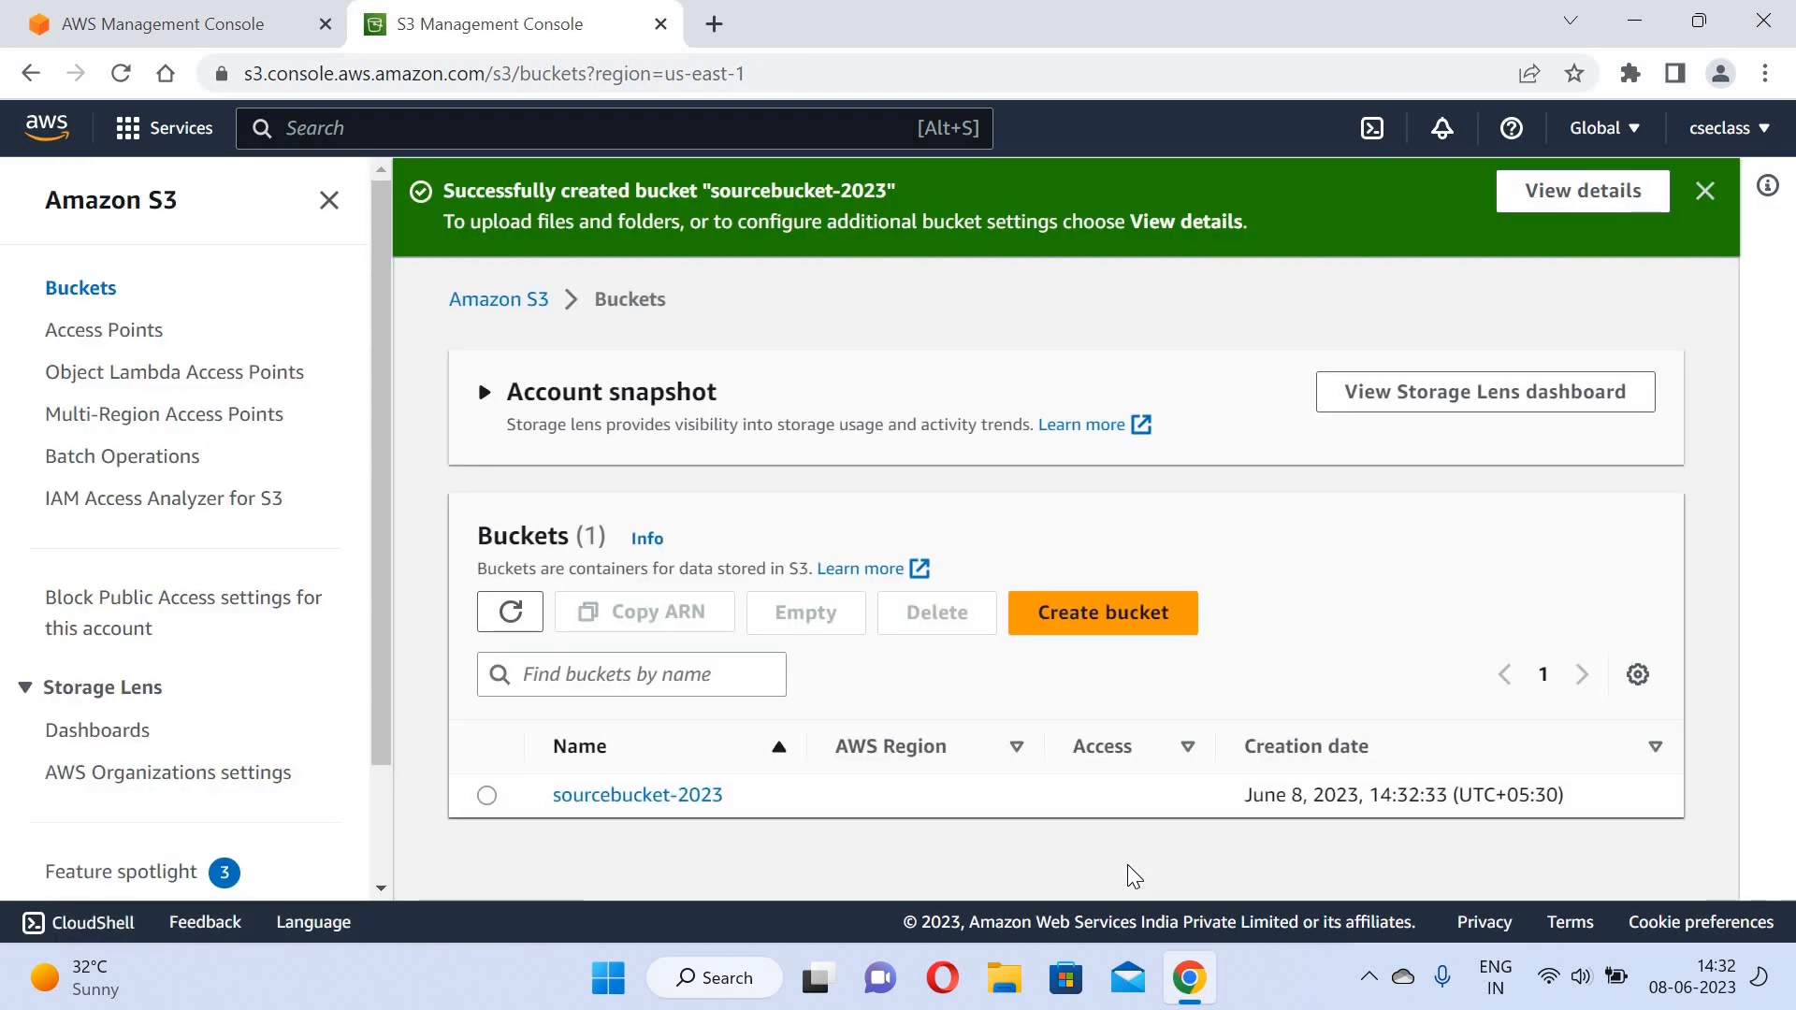
# Upload the file person.csv from the Documents folder into sourcebucket-2023 and close the upload status.
pyautogui.click(649, 818)
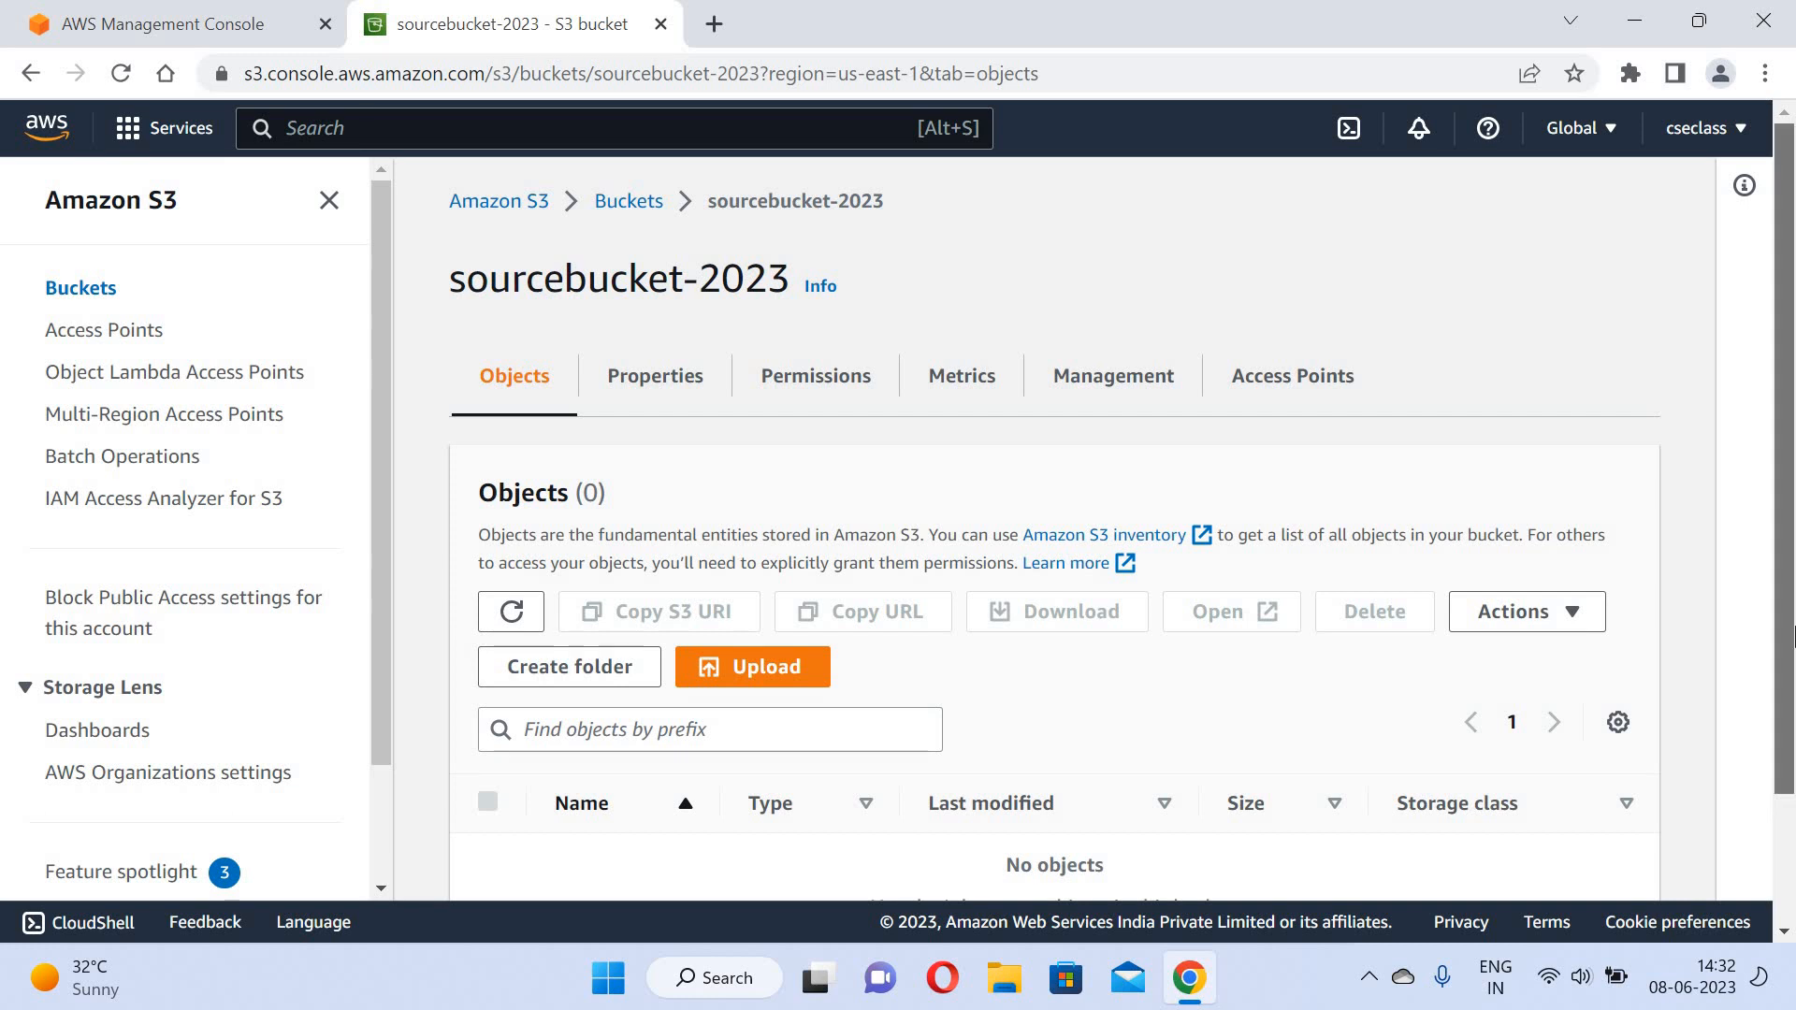
pyautogui.scroll(-2, 1793, 636)
pyautogui.click(774, 508)
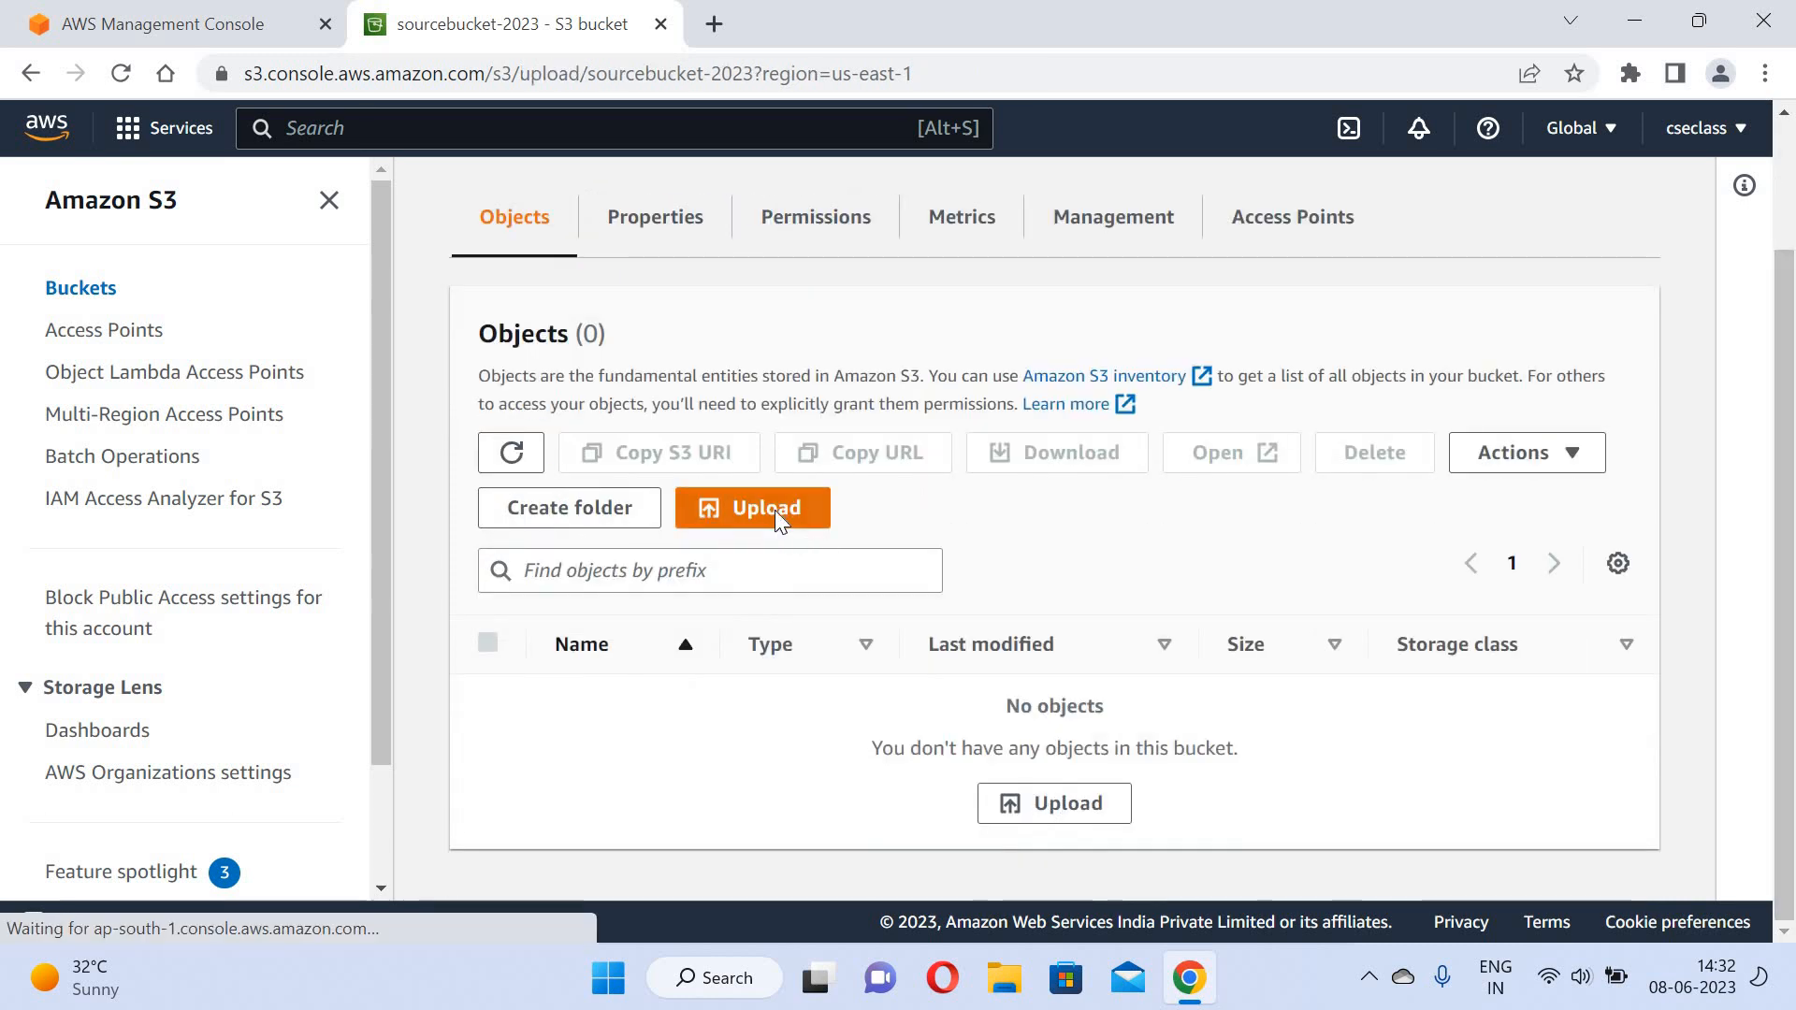
pyautogui.click(994, 558)
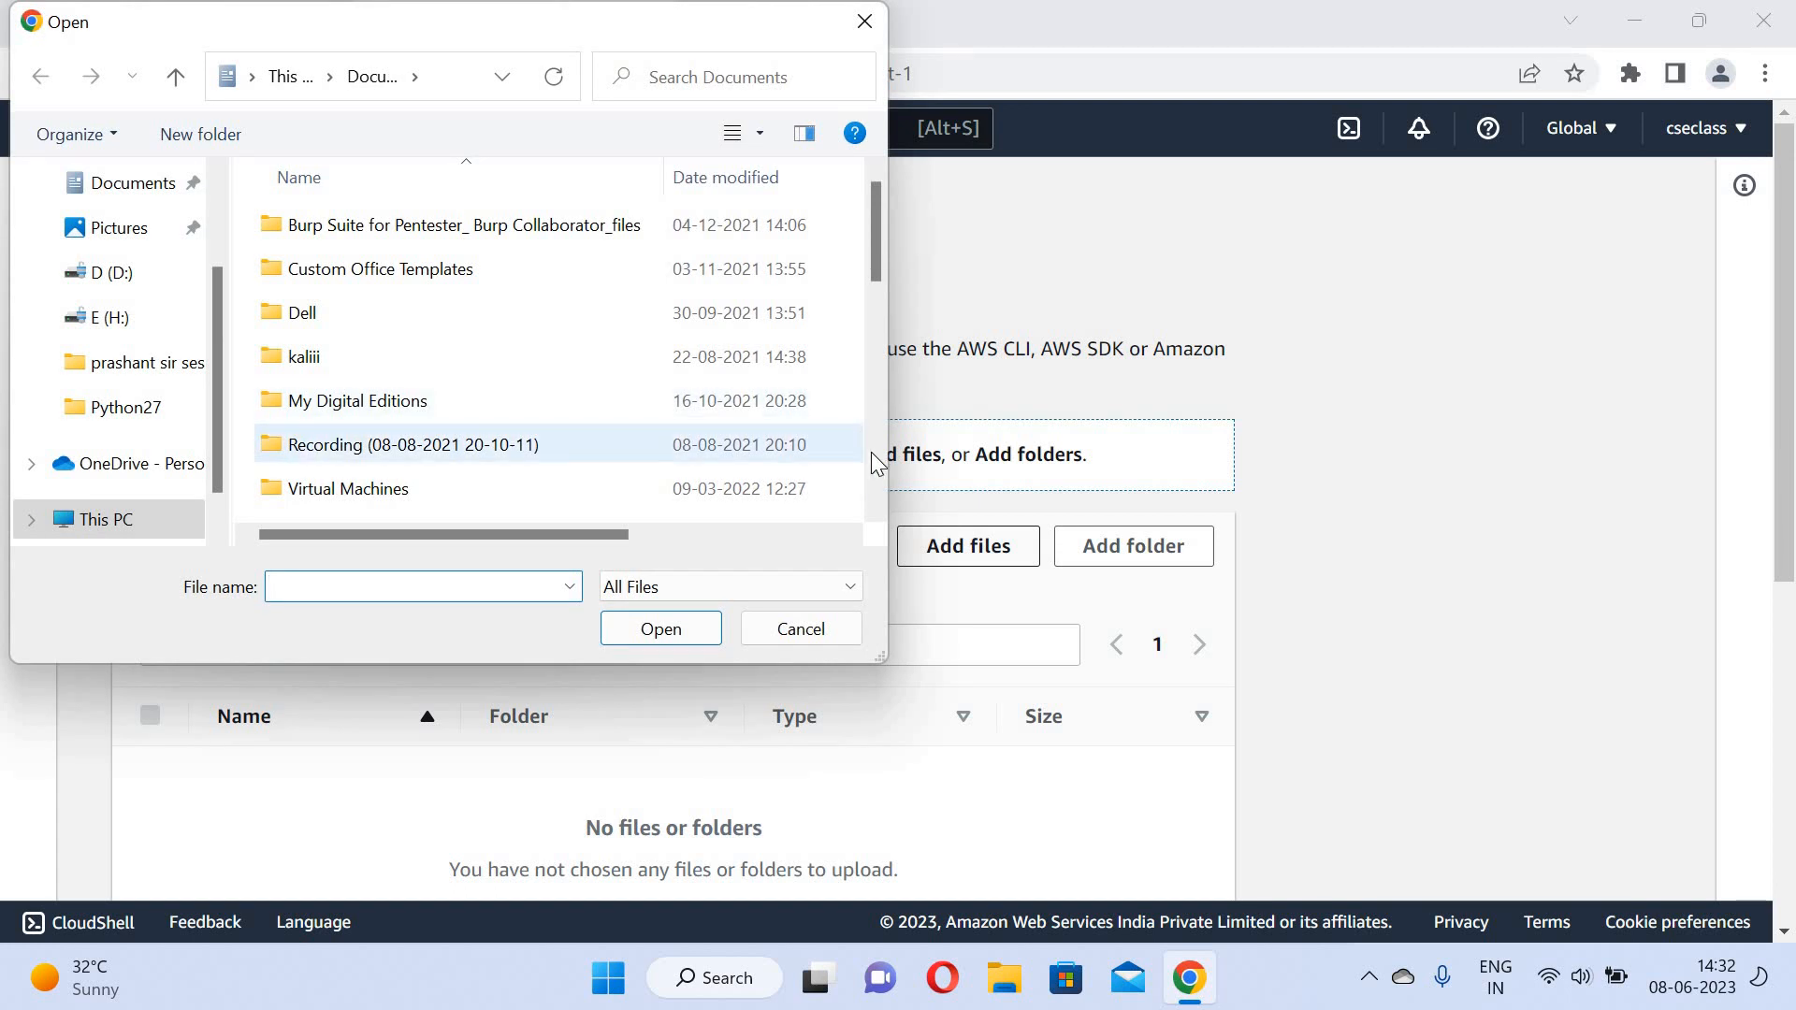
pyautogui.click(872, 452)
pyautogui.click(872, 452)
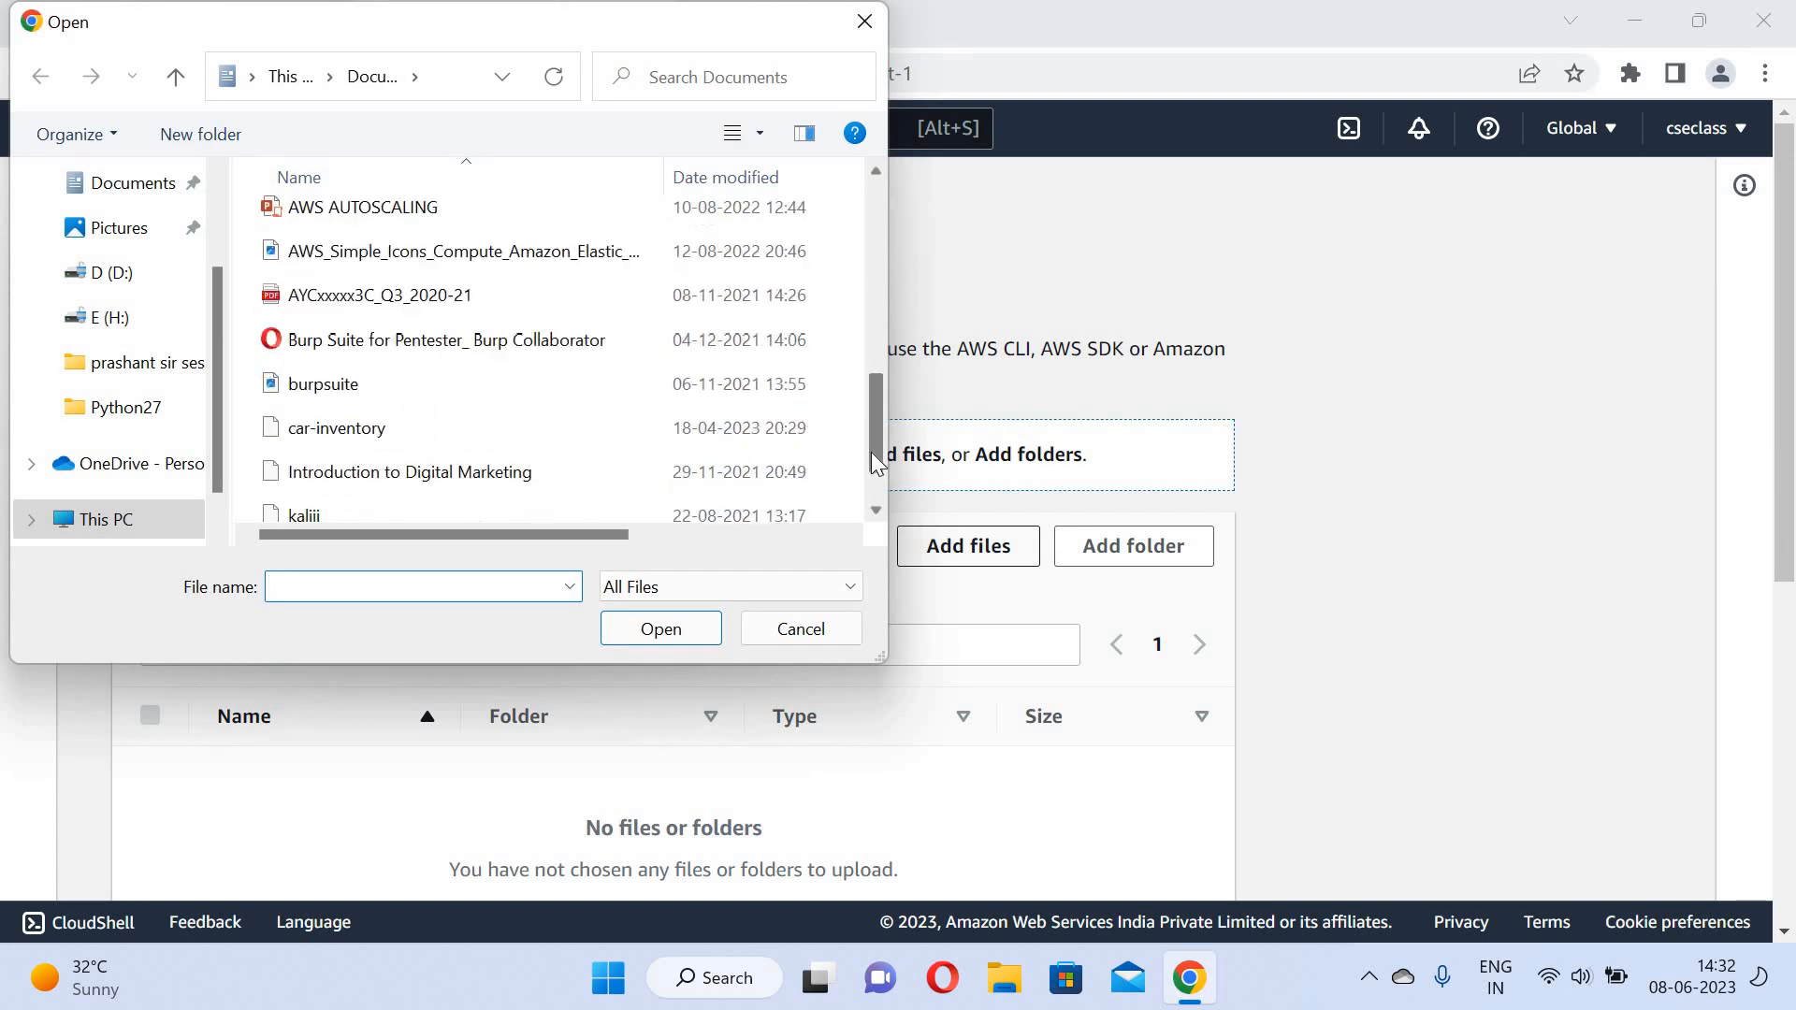
pyautogui.doubleClick(437, 483)
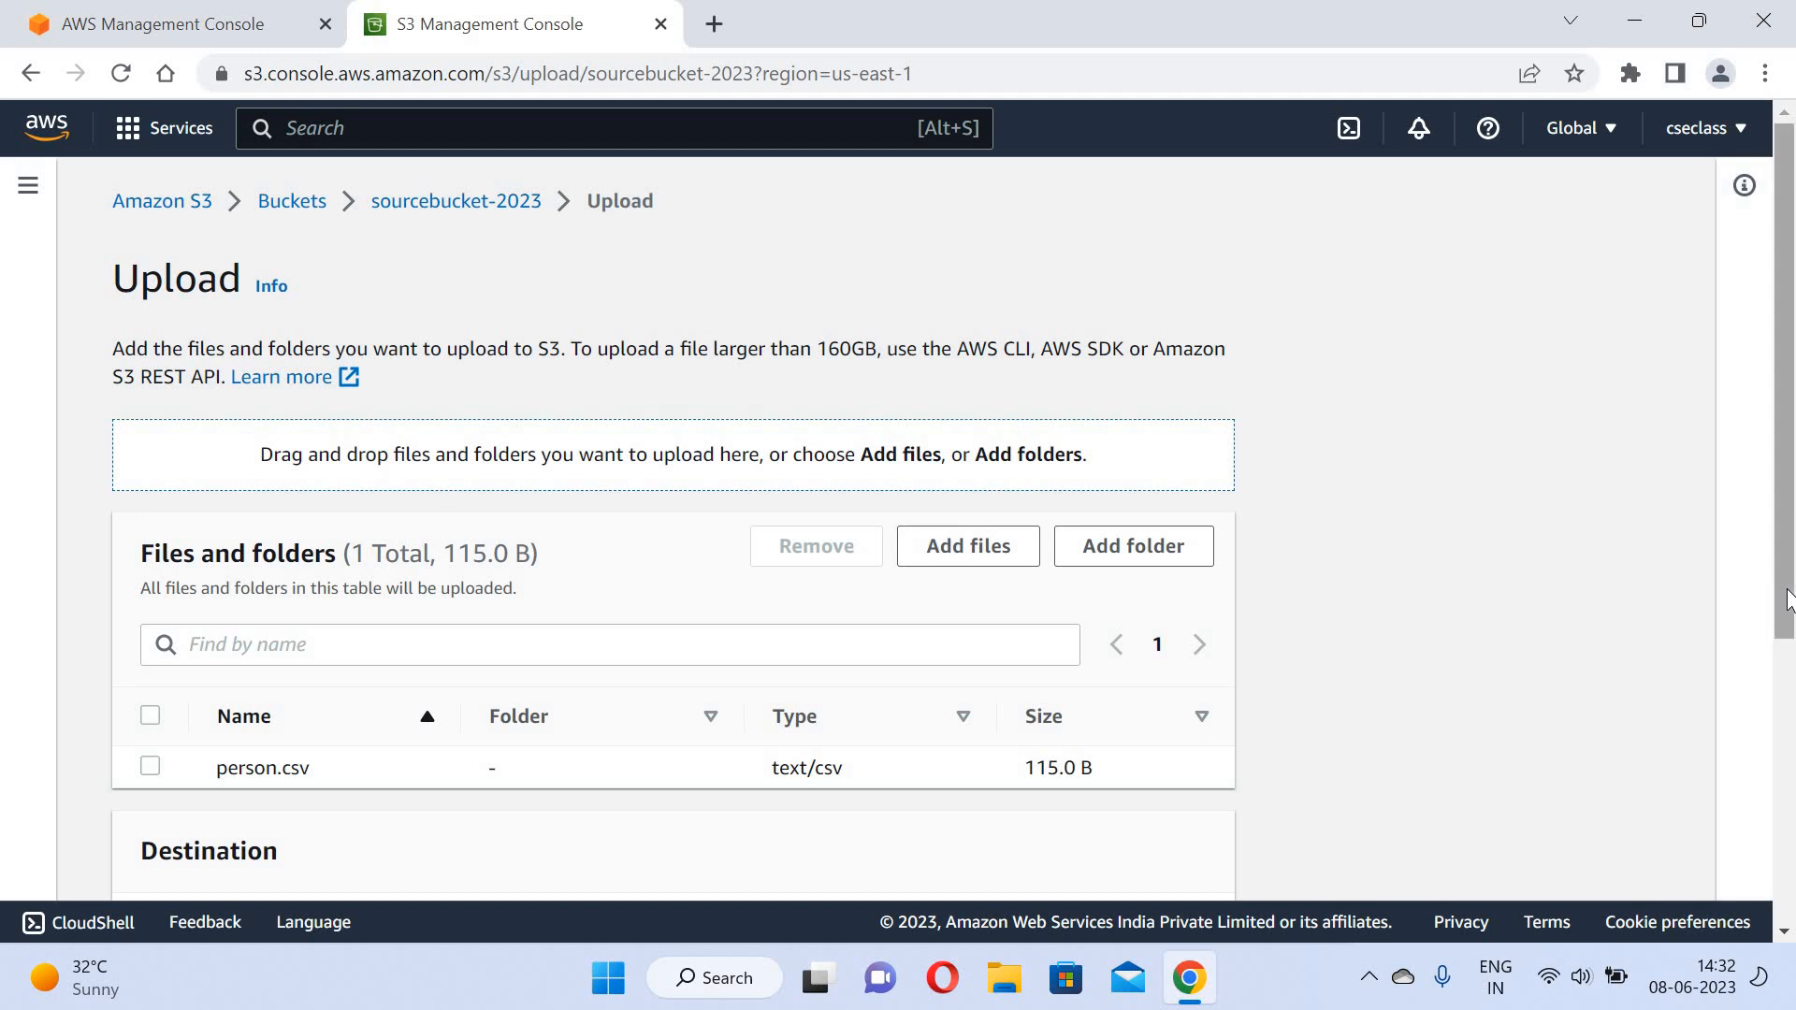
pyautogui.moveTo(1787, 598); pyautogui.dragTo(1783, 880)
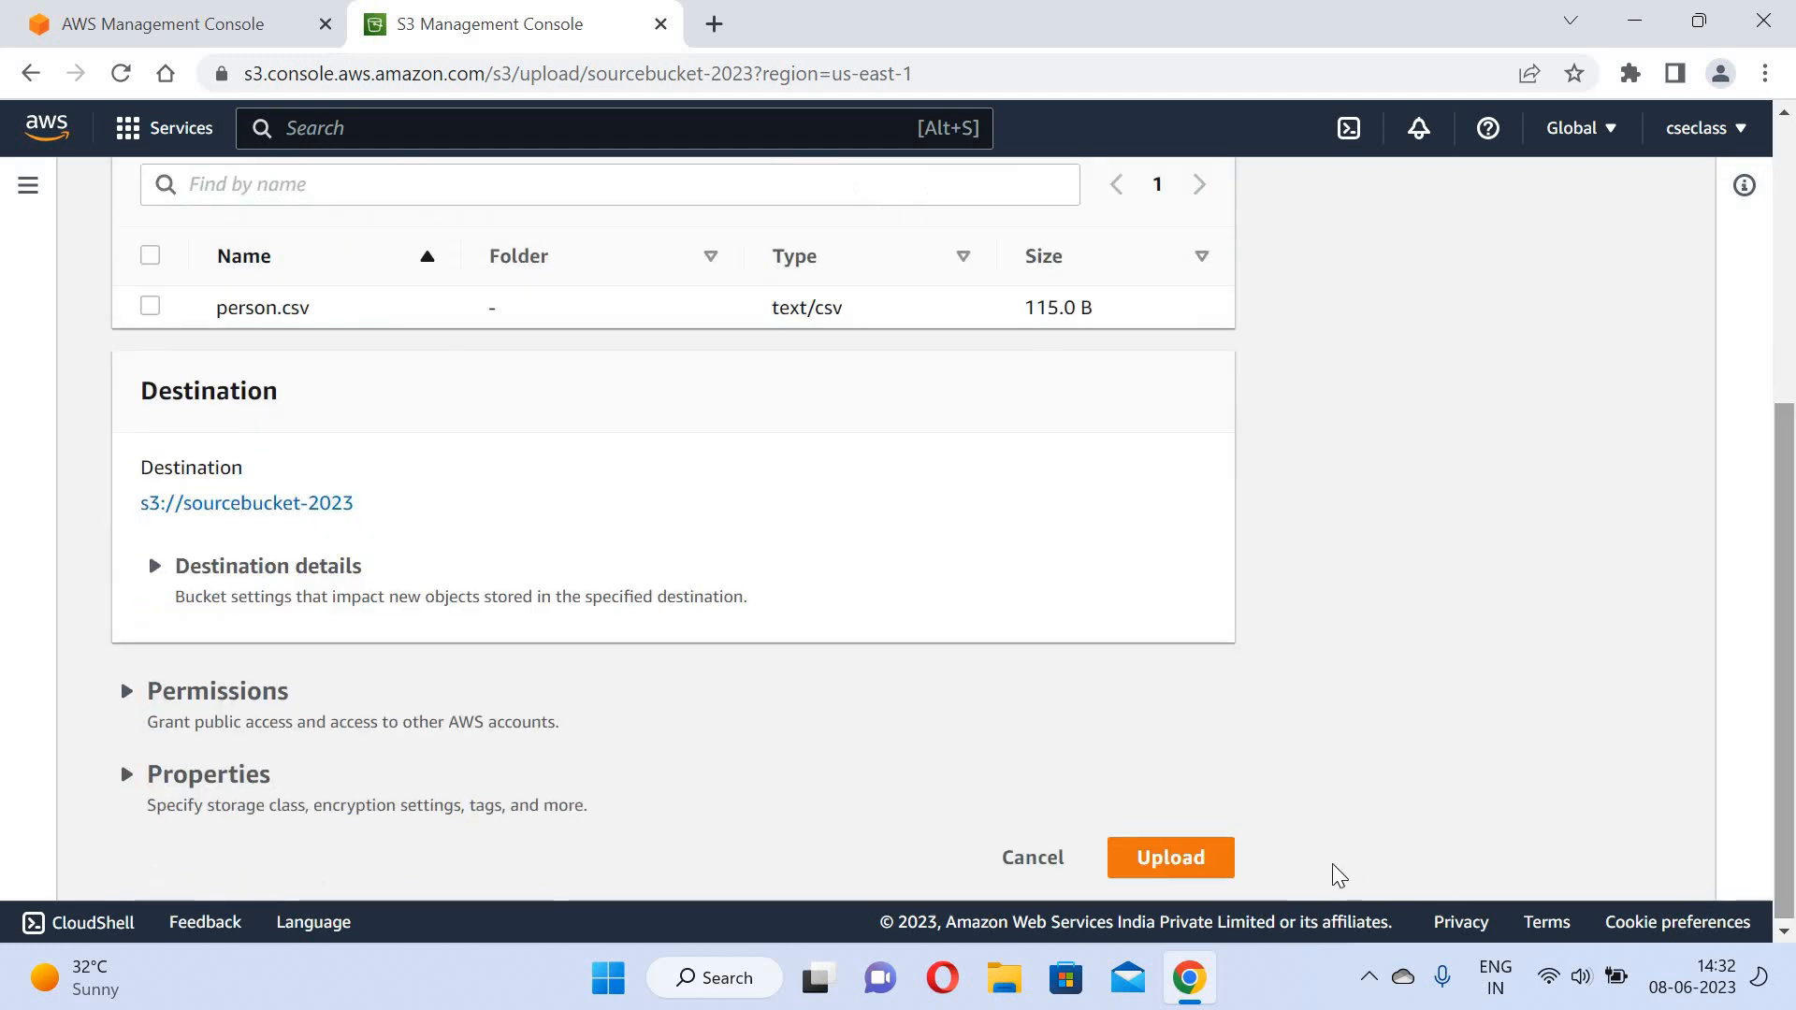
pyautogui.click(1182, 859)
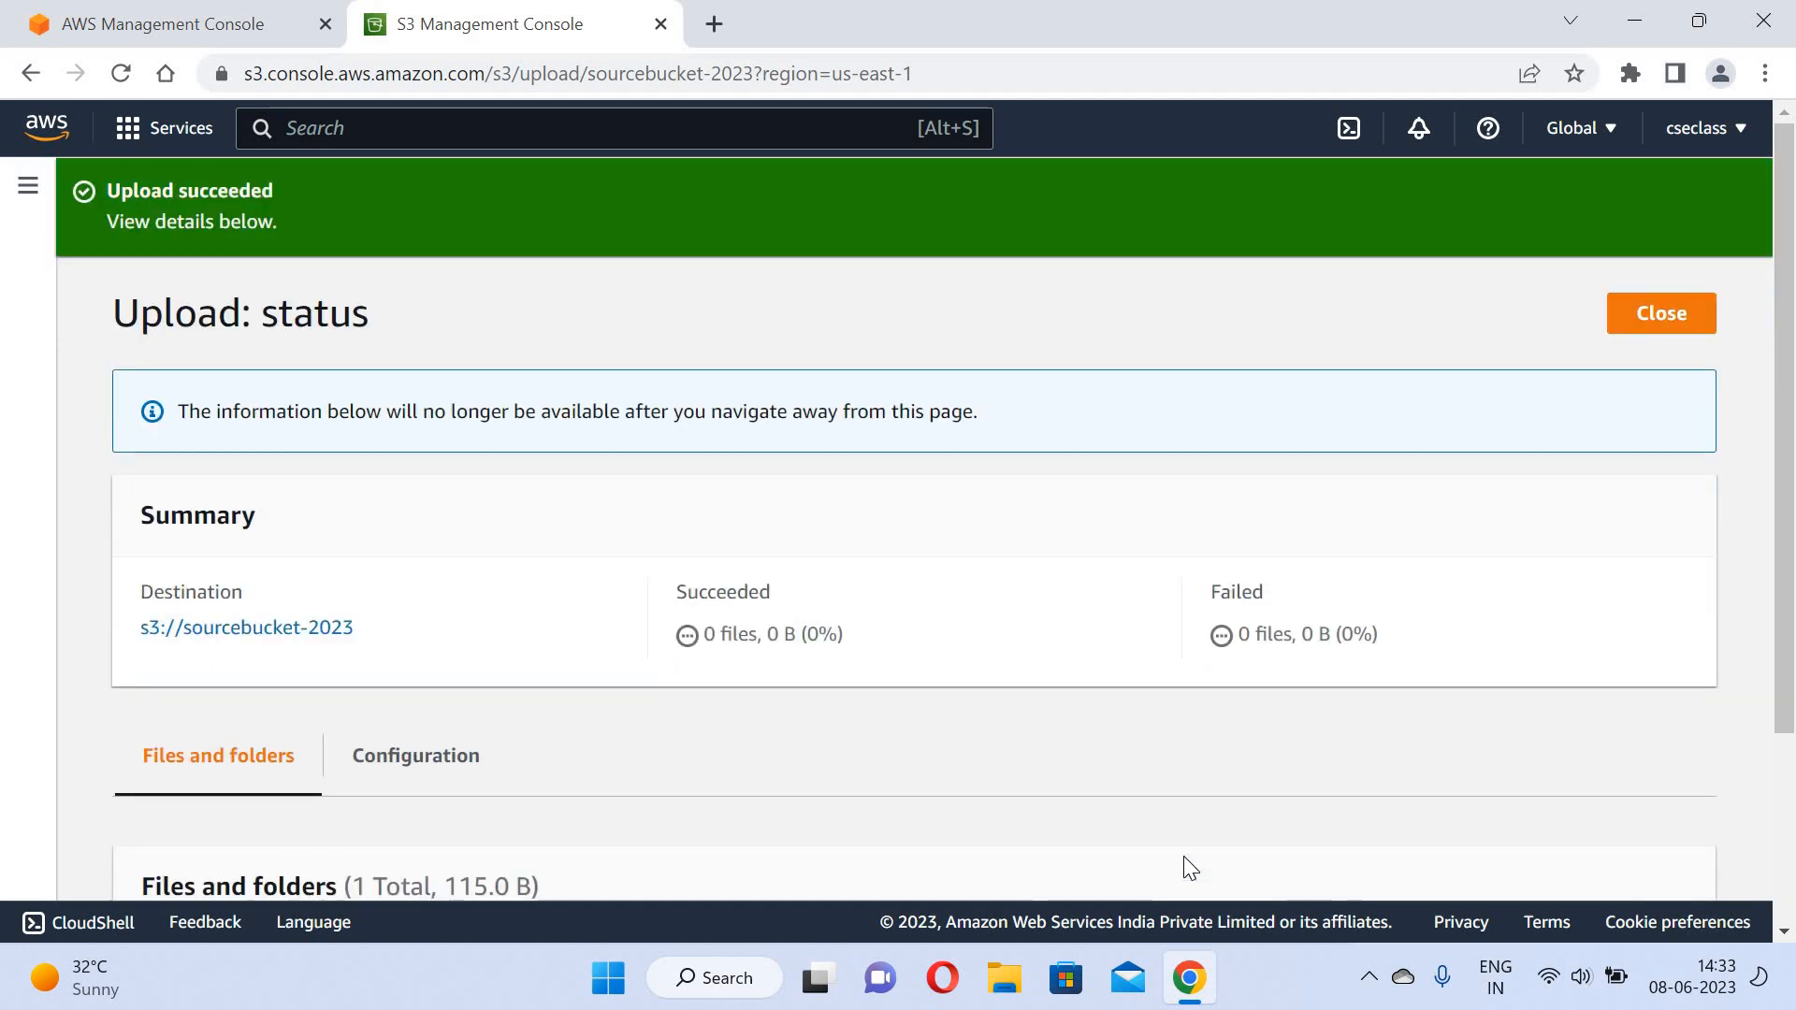
pyautogui.click(1652, 315)
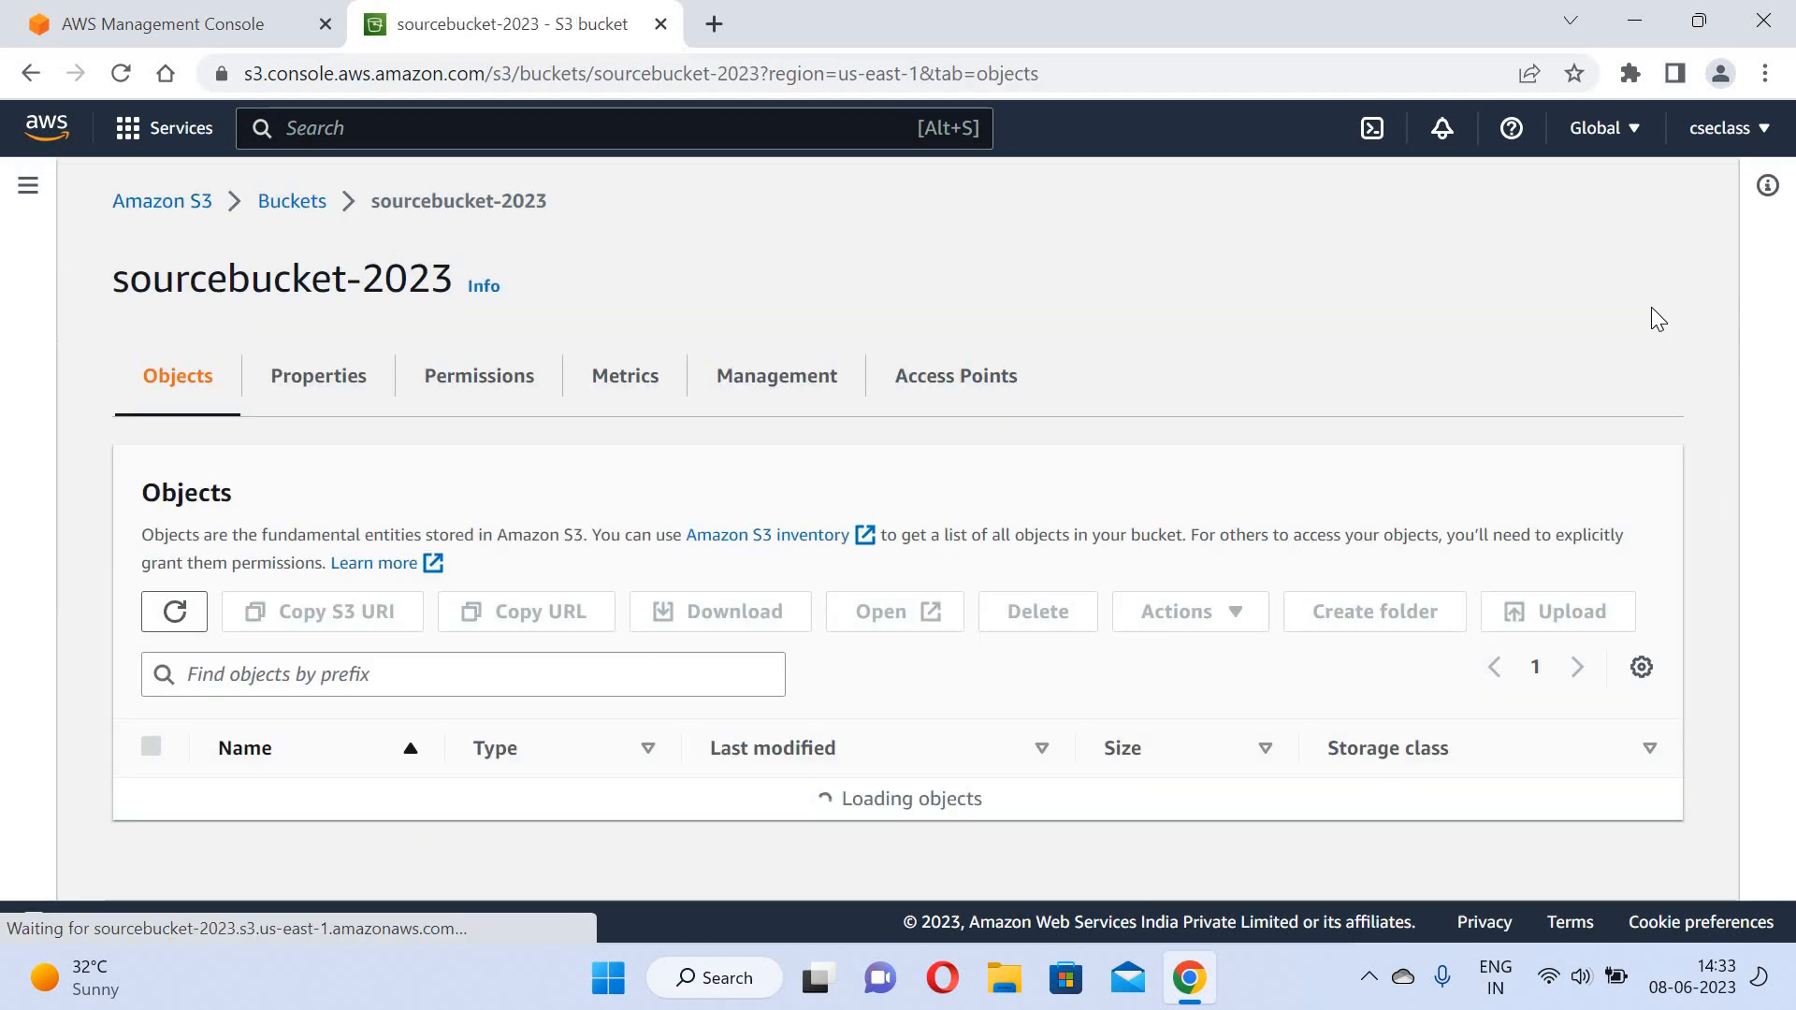
# Create a second S3 bucket named destinationbucket-2023 with the default settings.
pyautogui.click(291, 216)
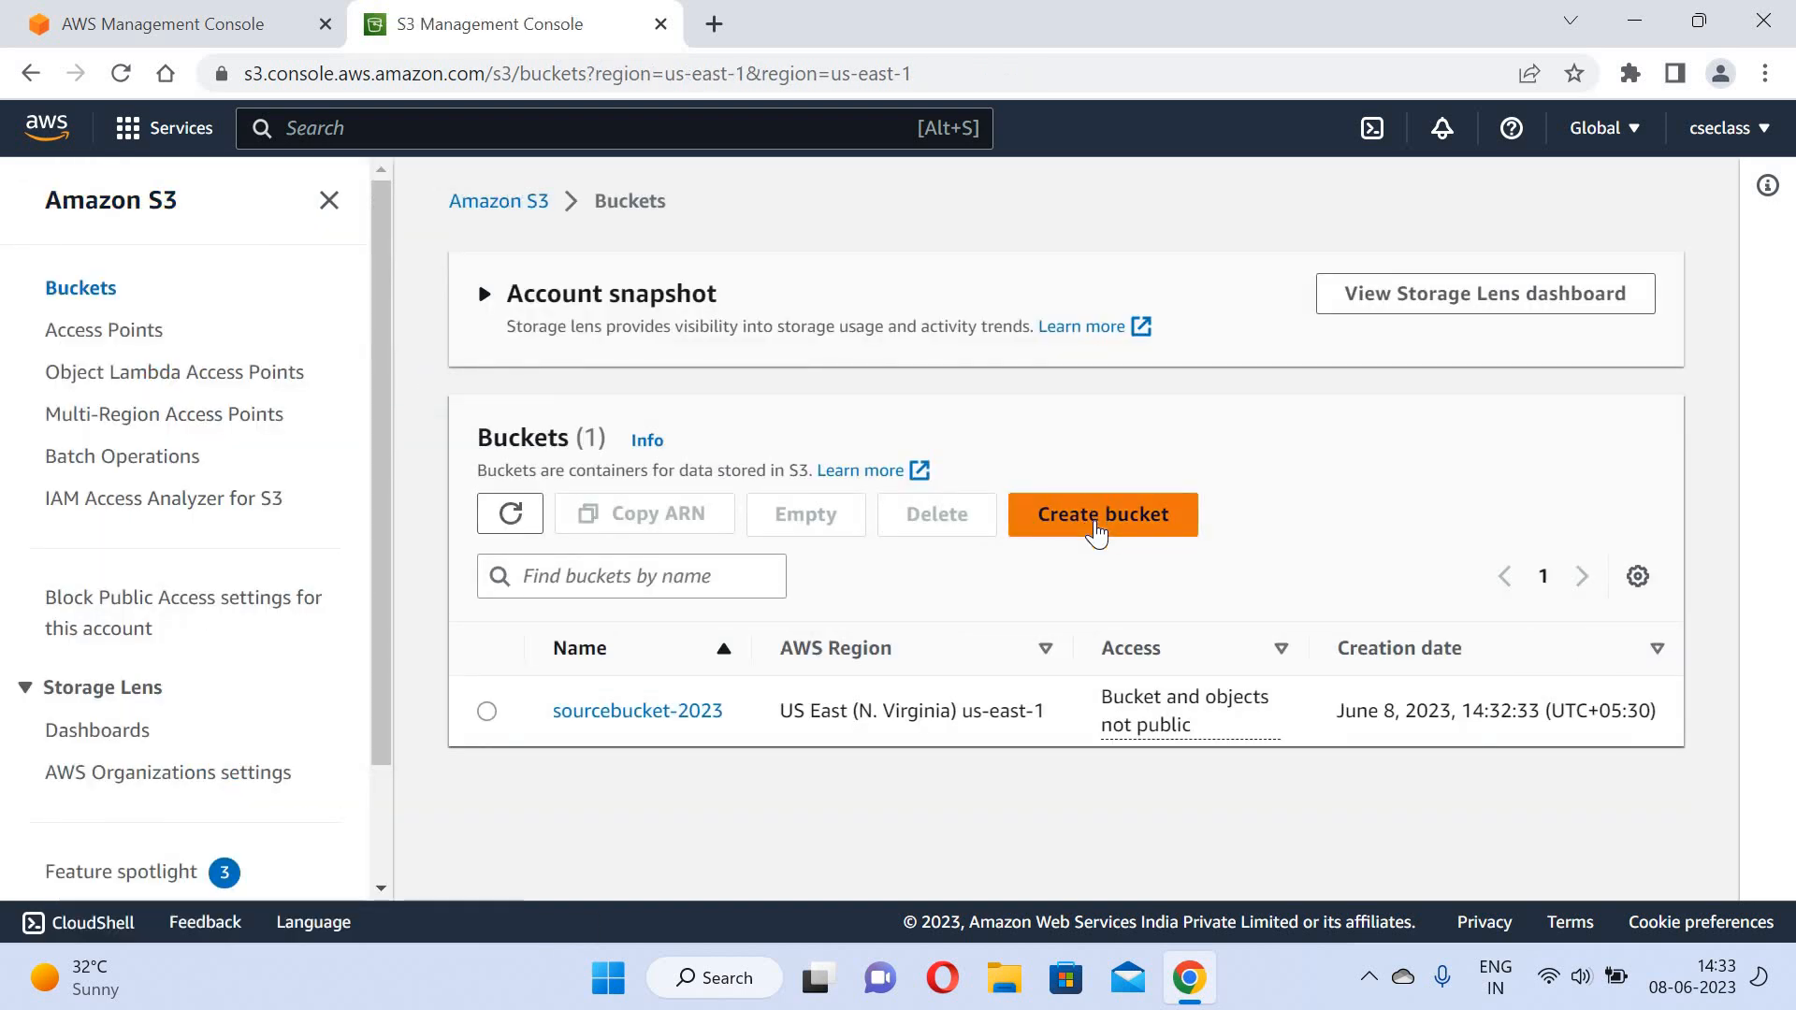
pyautogui.click(1098, 534)
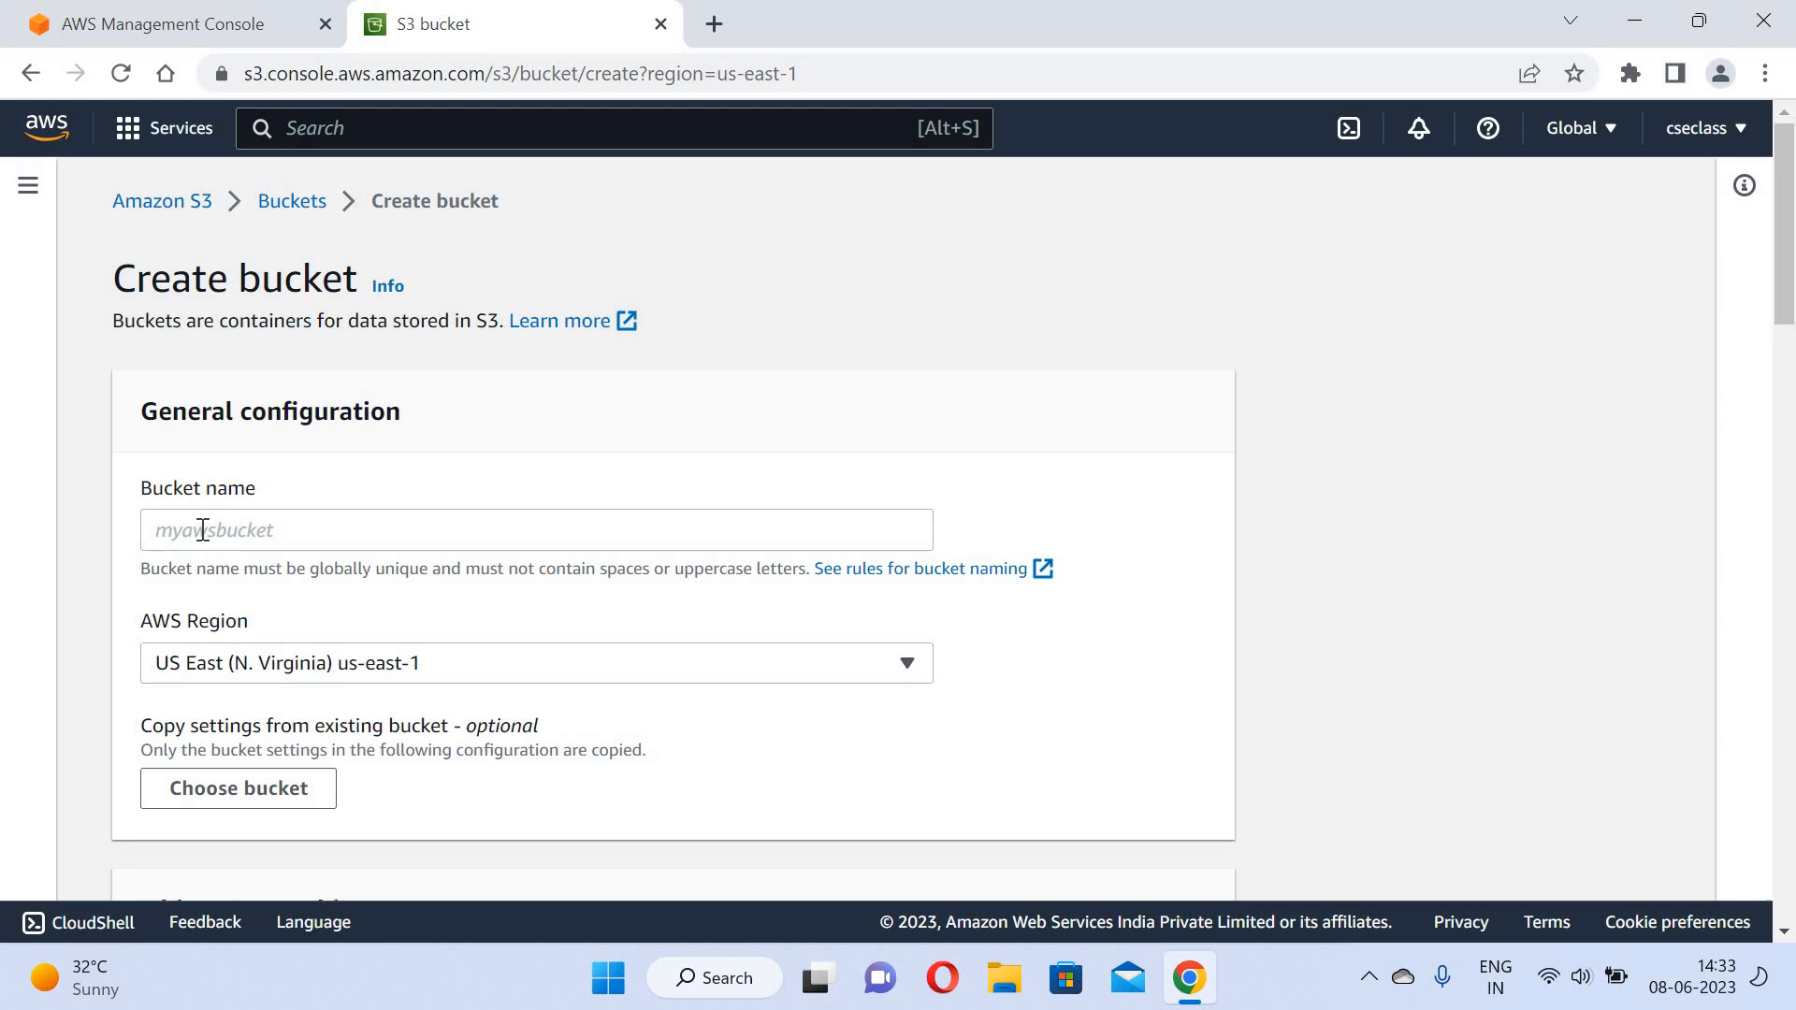
pyautogui.click(202, 530)
pyautogui.write('desti')
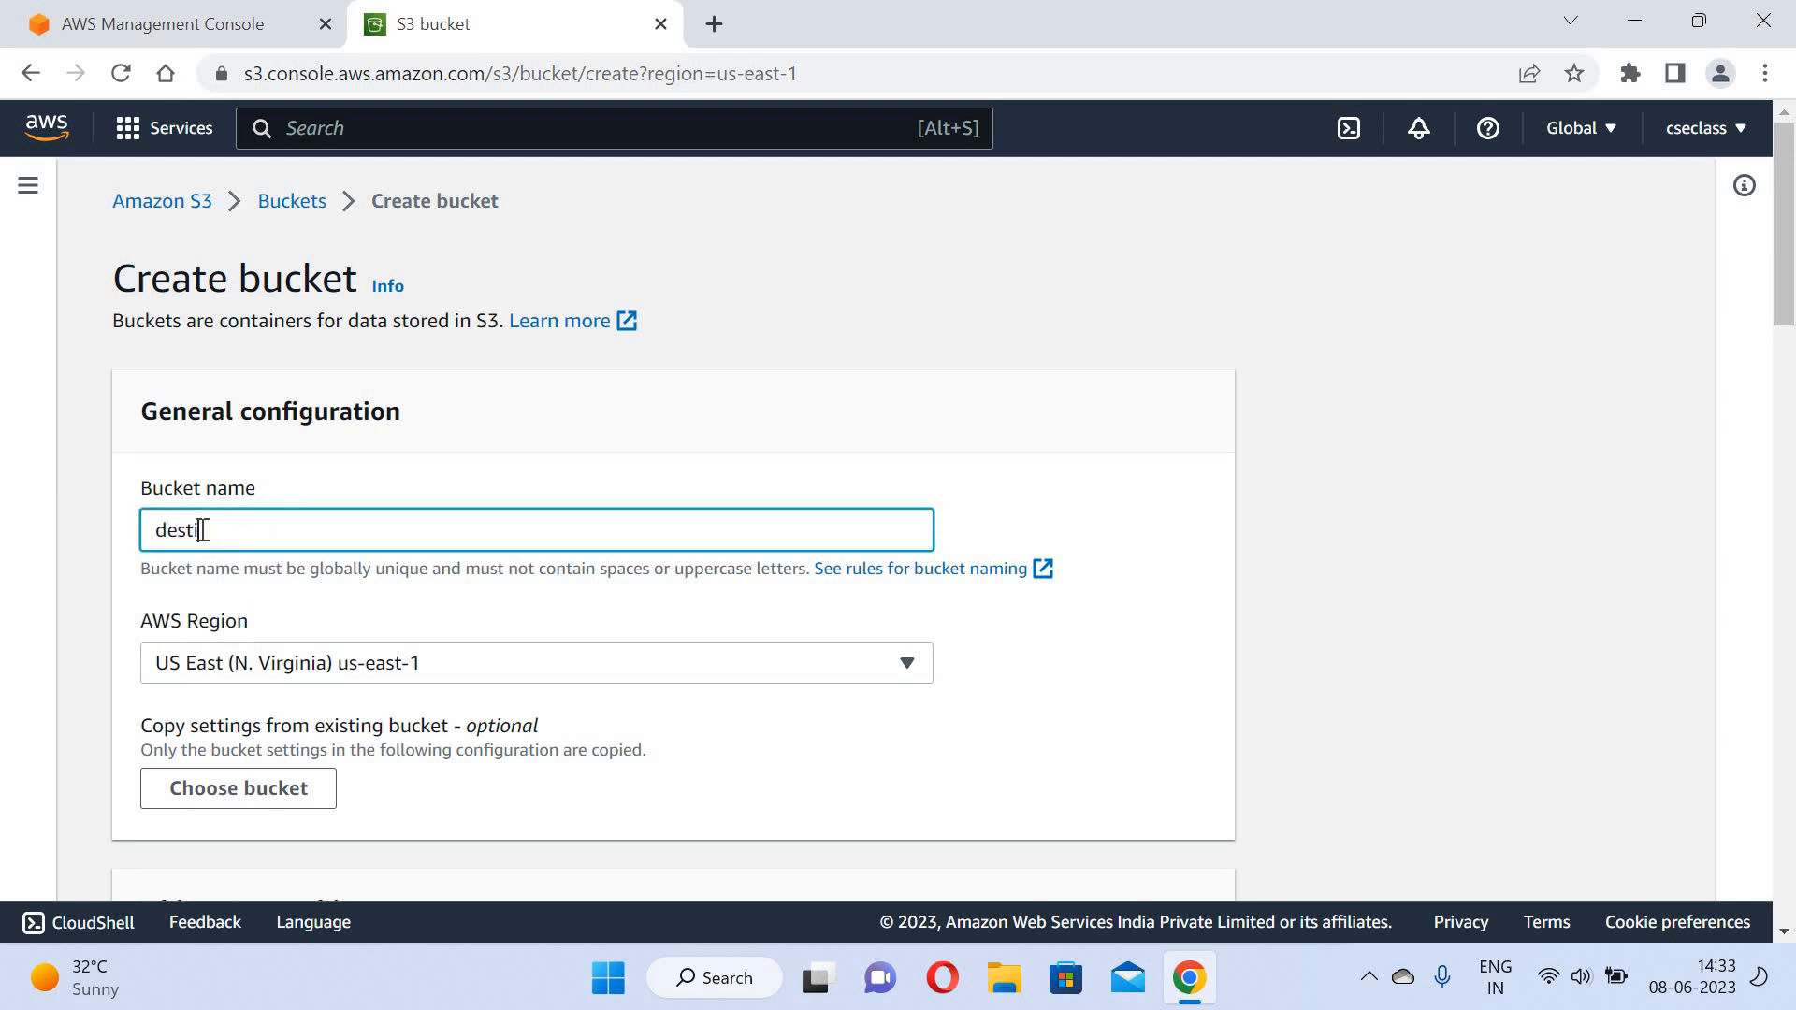
pyautogui.write('nationbucket-2023')
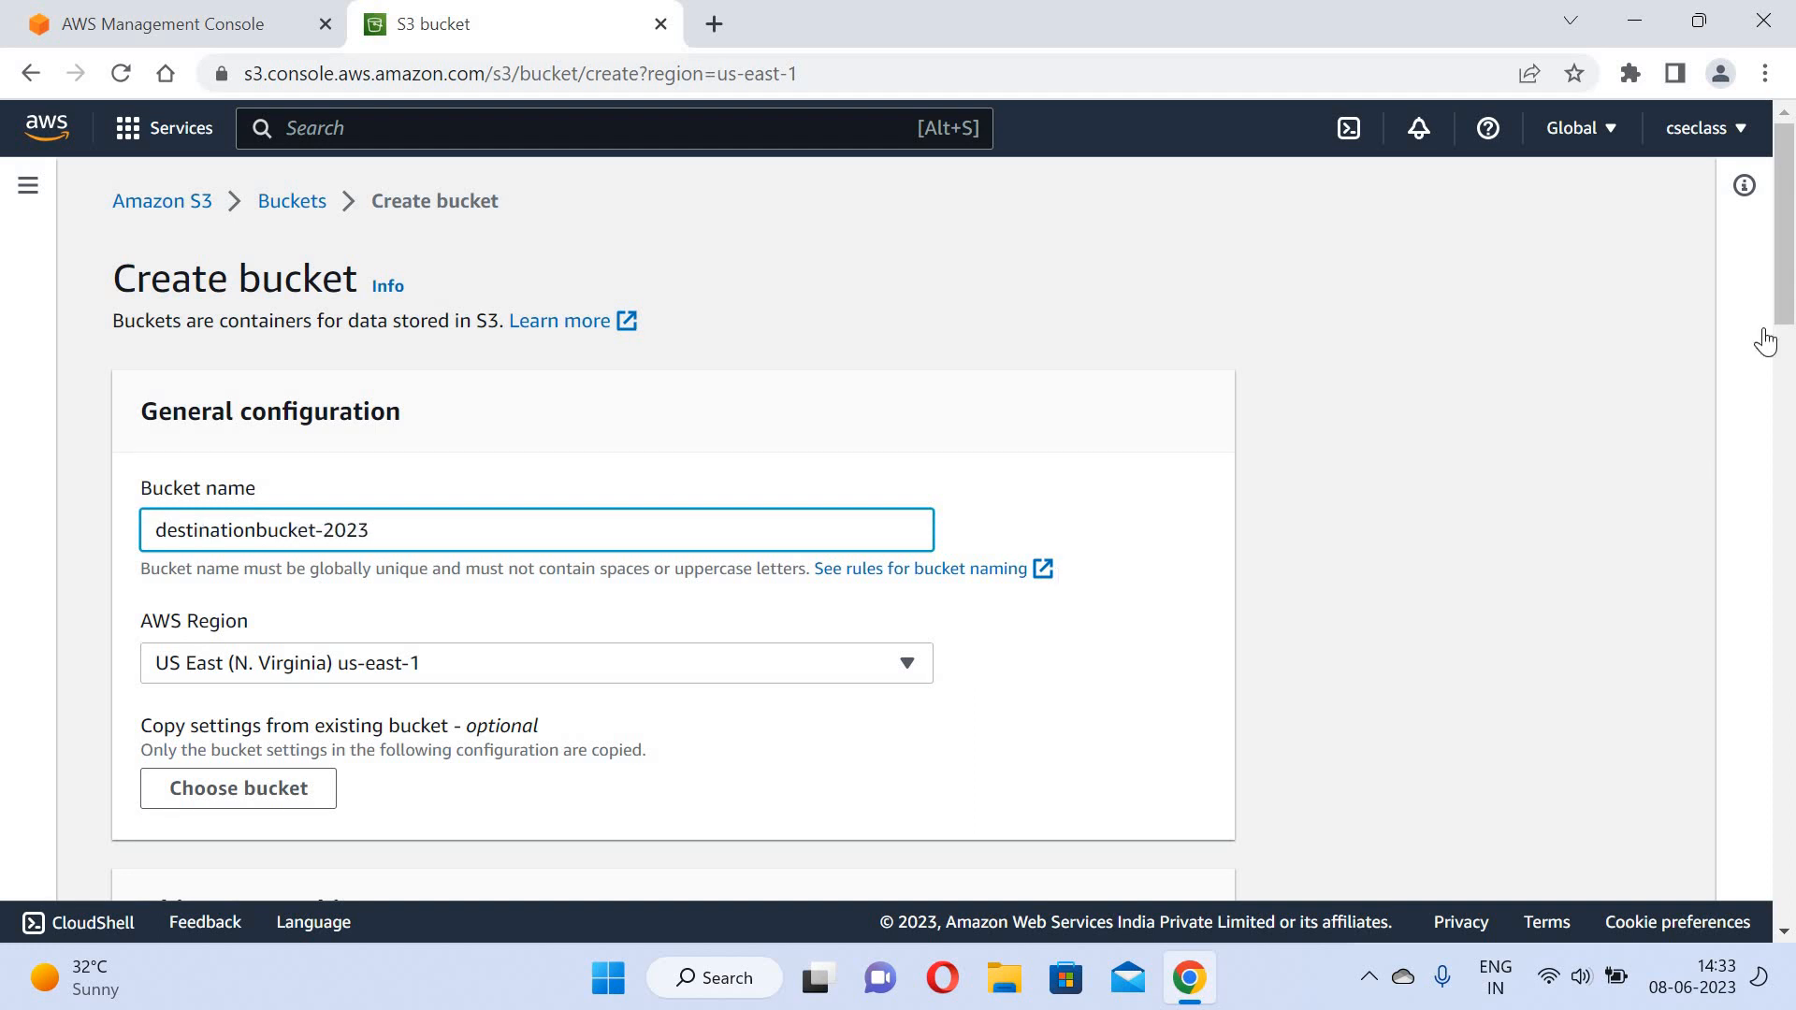
pyautogui.moveTo(1791, 299); pyautogui.dragTo(1791, 355)
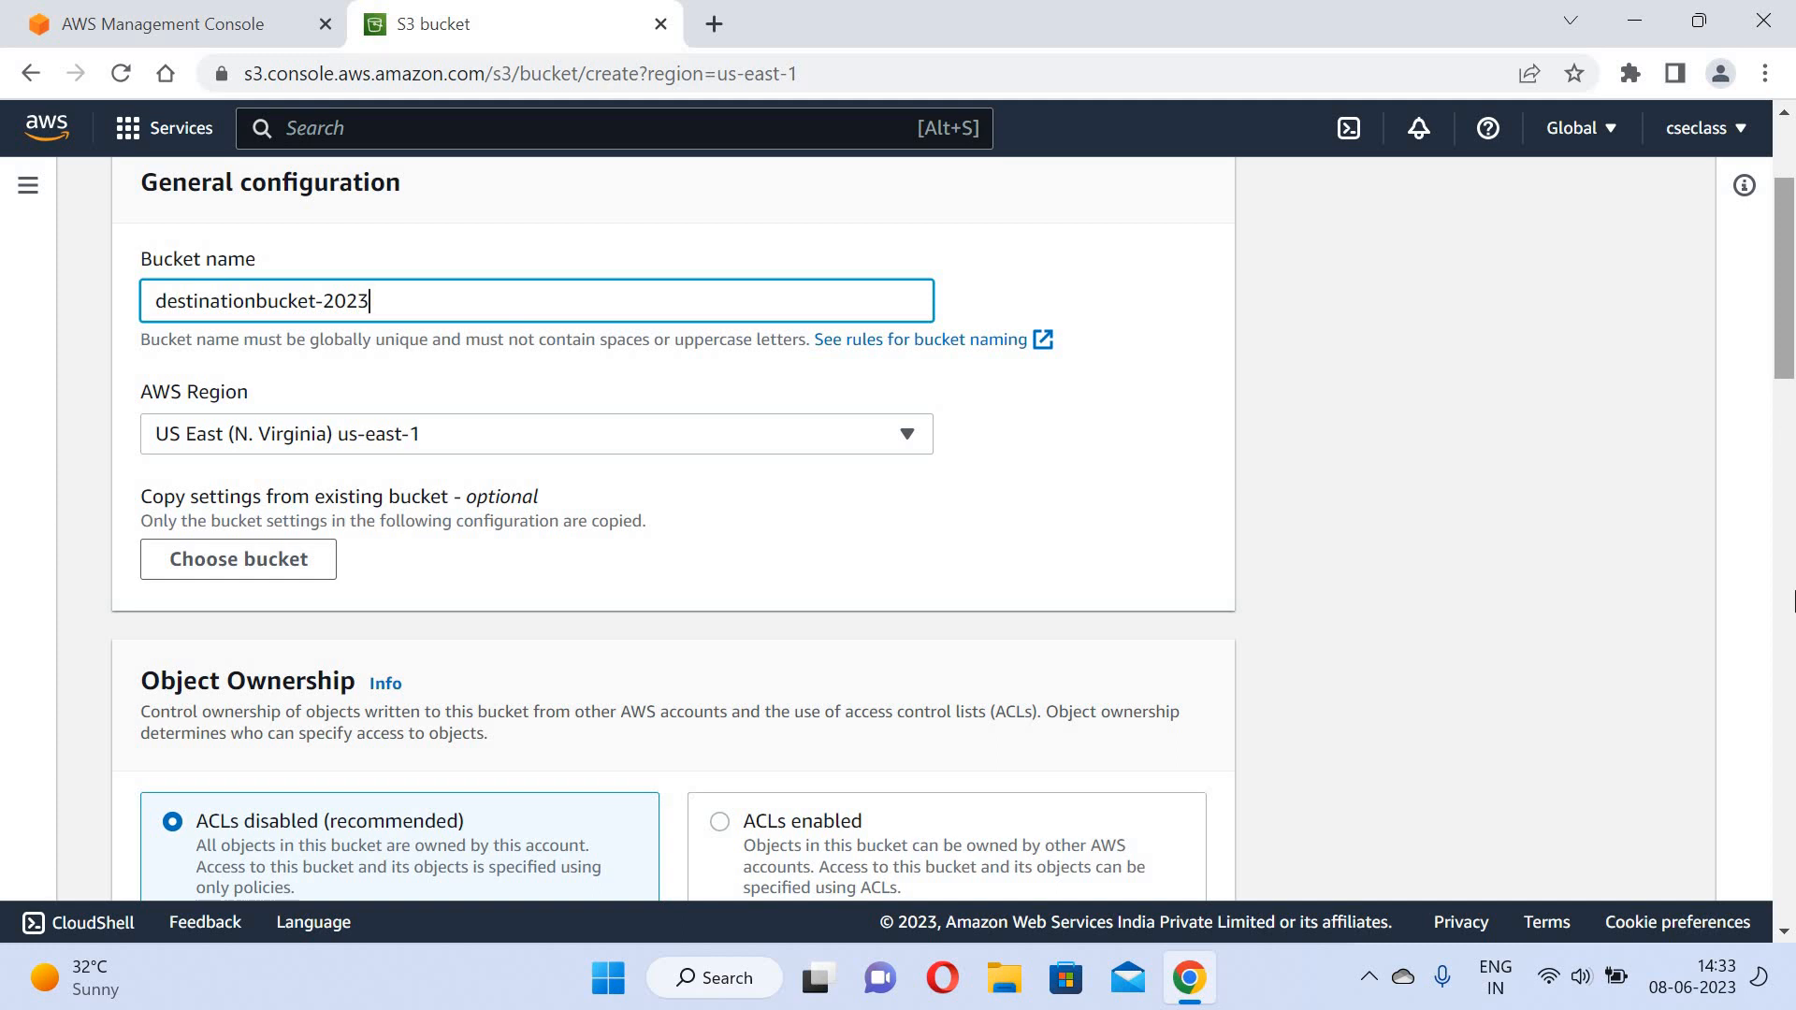
pyautogui.scroll(-20, 1793, 601)
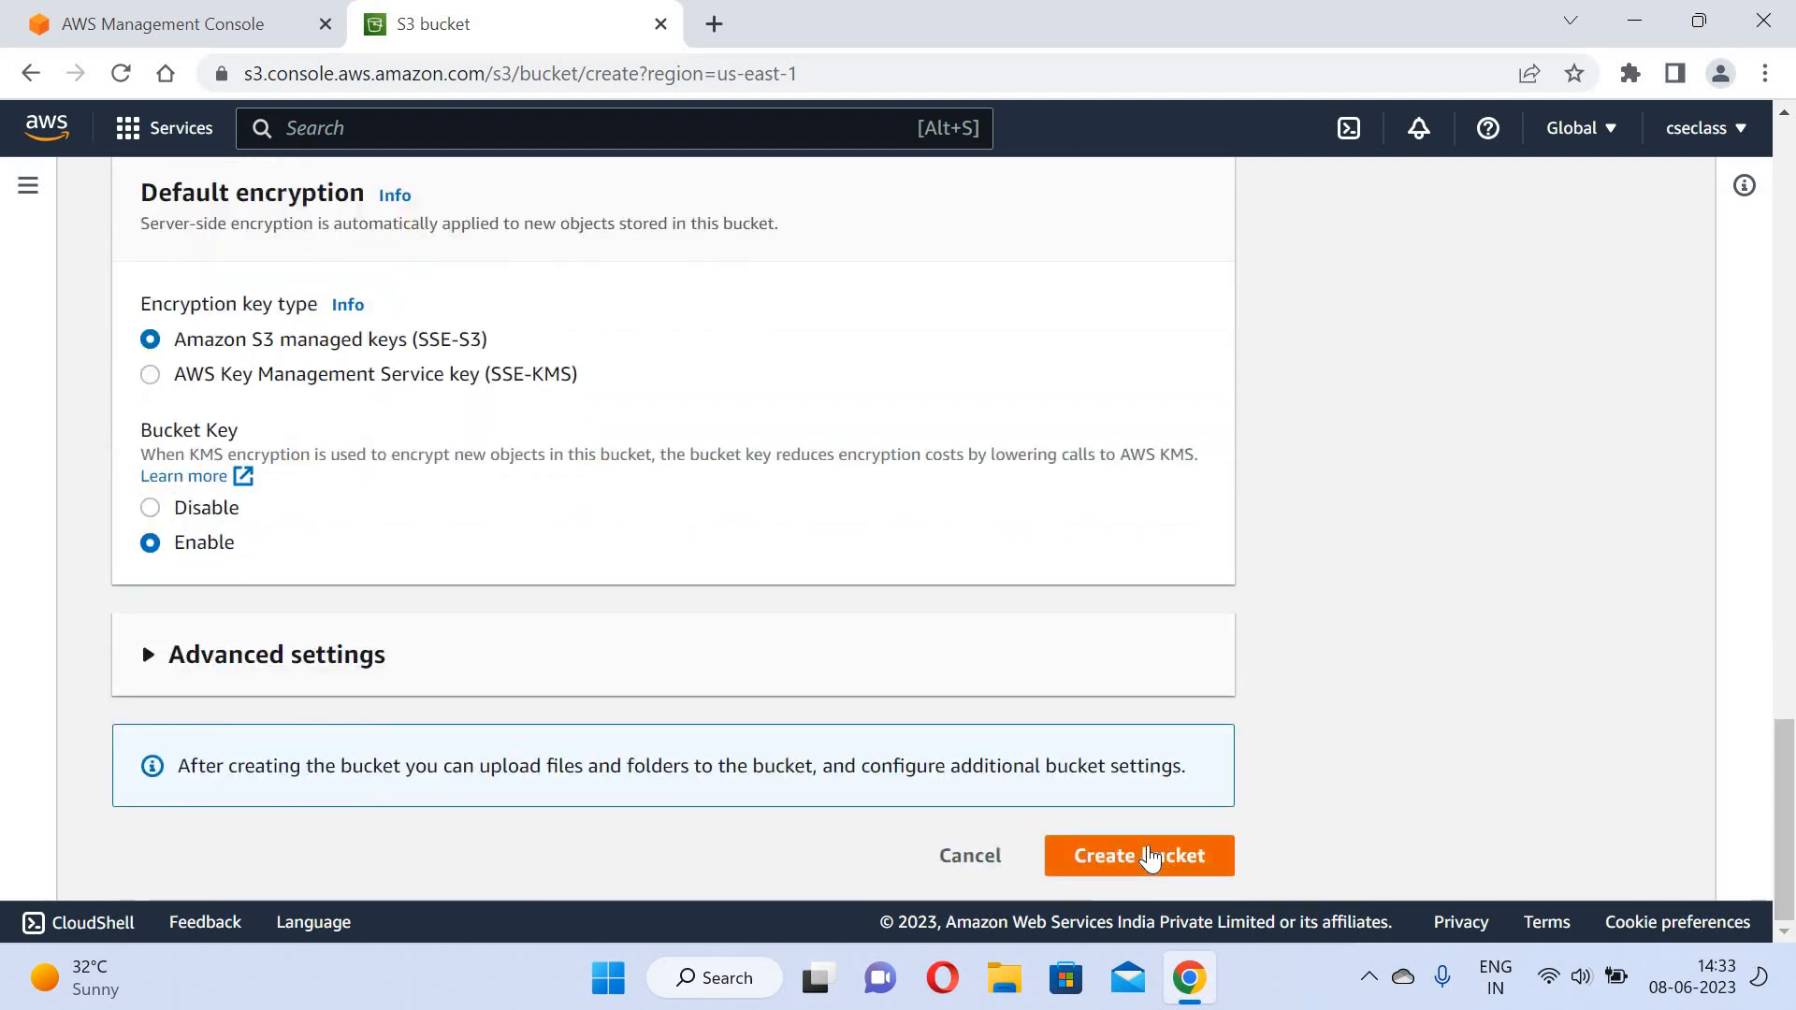
pyautogui.click(1148, 853)
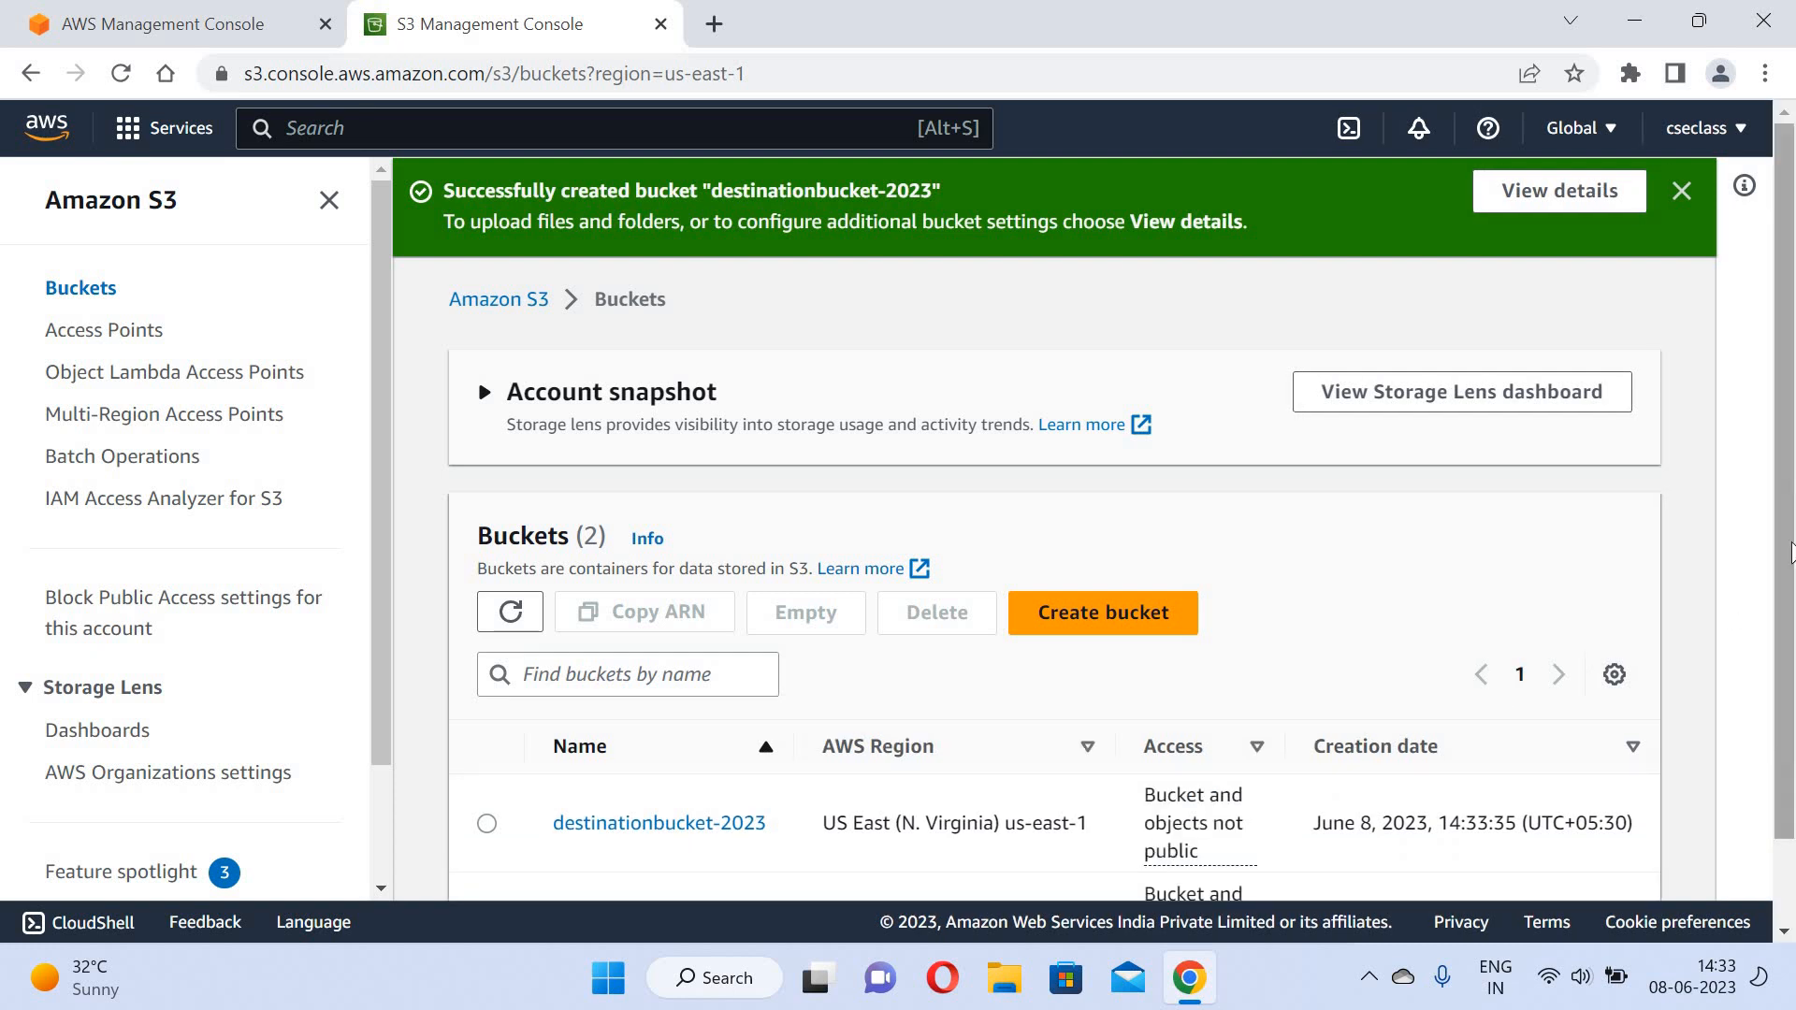
pyautogui.scroll(-1, 1791, 682)
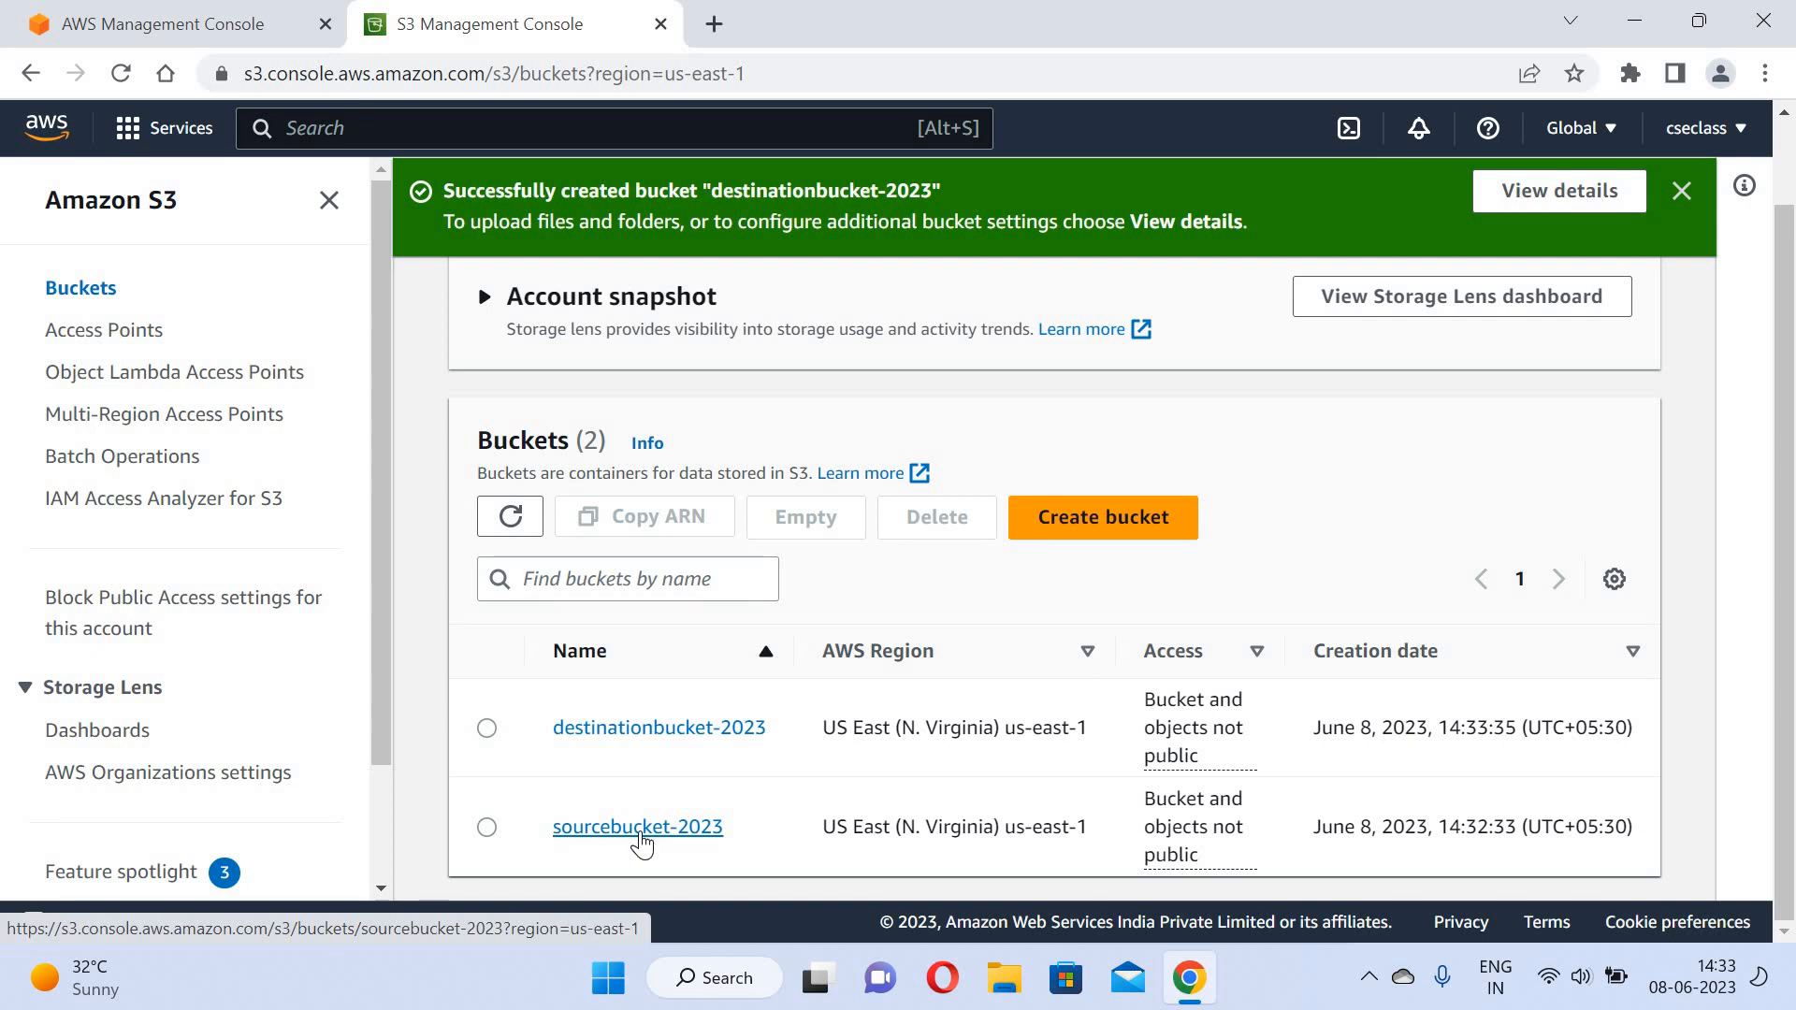
# Search the AWS services for glue, open AWS Glue in a new browser tab and switch to it.
pyautogui.click(316, 128)
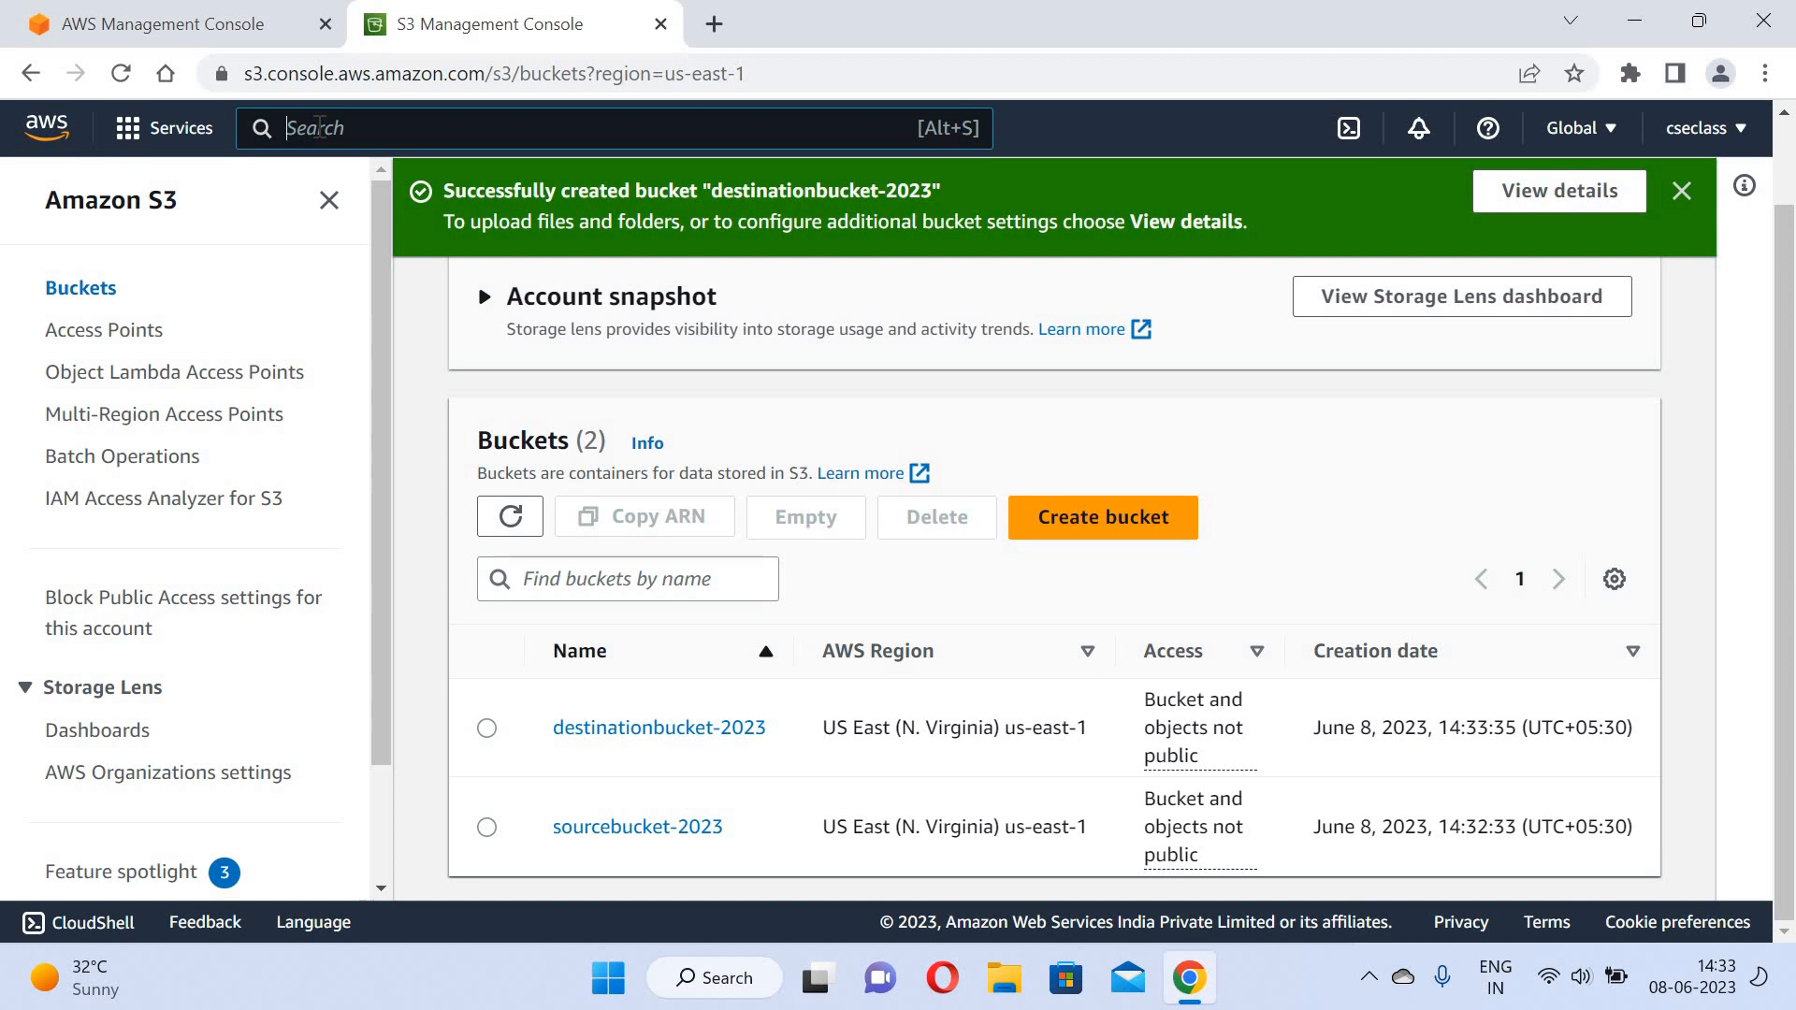
pyautogui.write('glue')
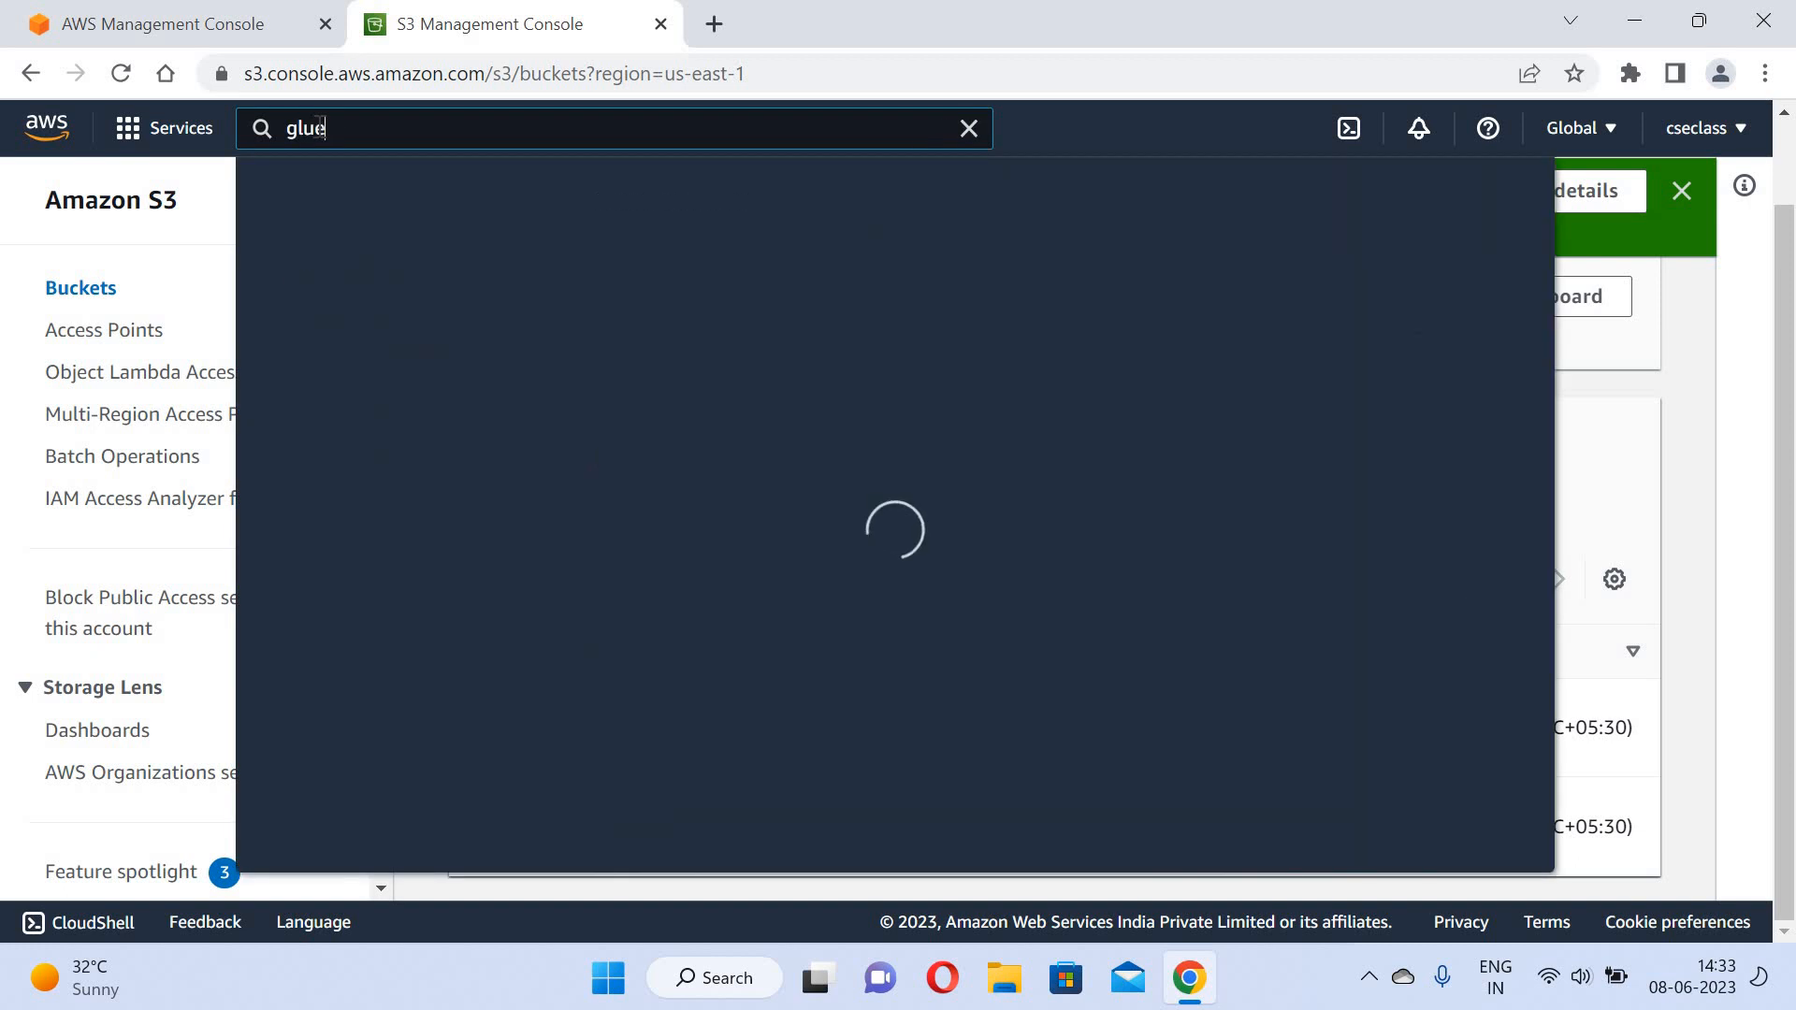
pyautogui.rightClick(731, 405)
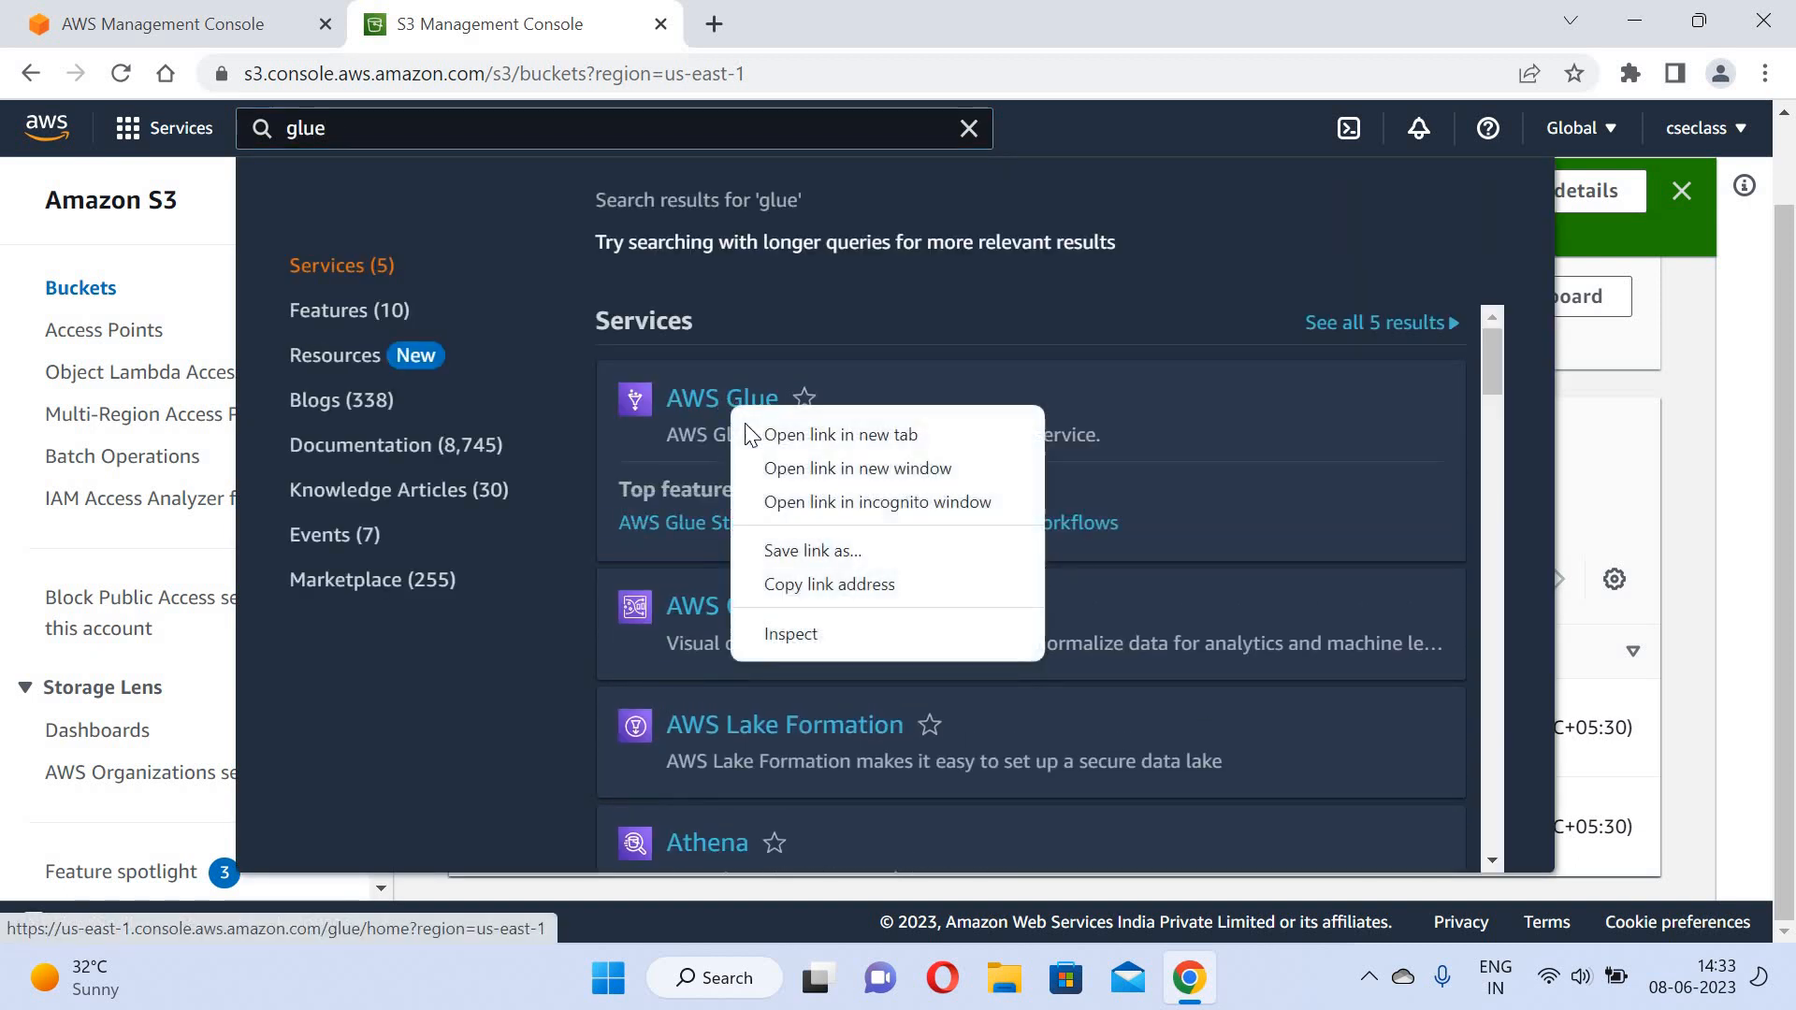
pyautogui.click(753, 434)
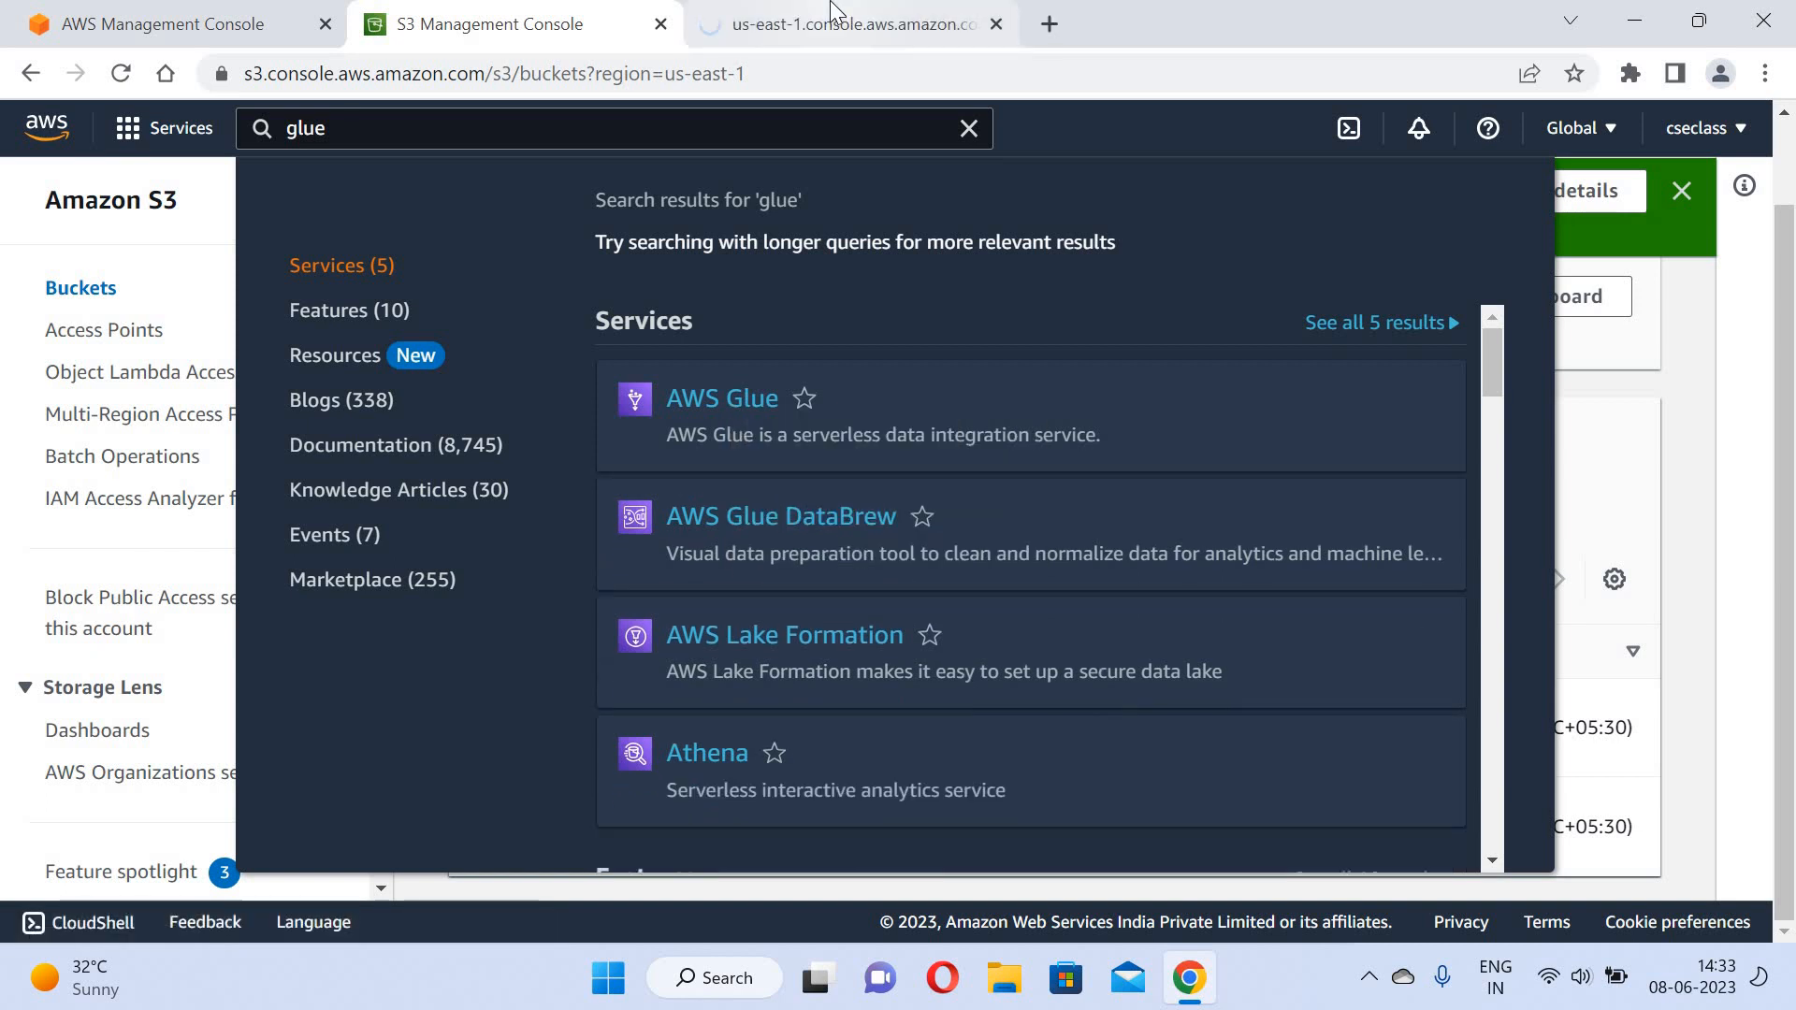
pyautogui.click(835, 13)
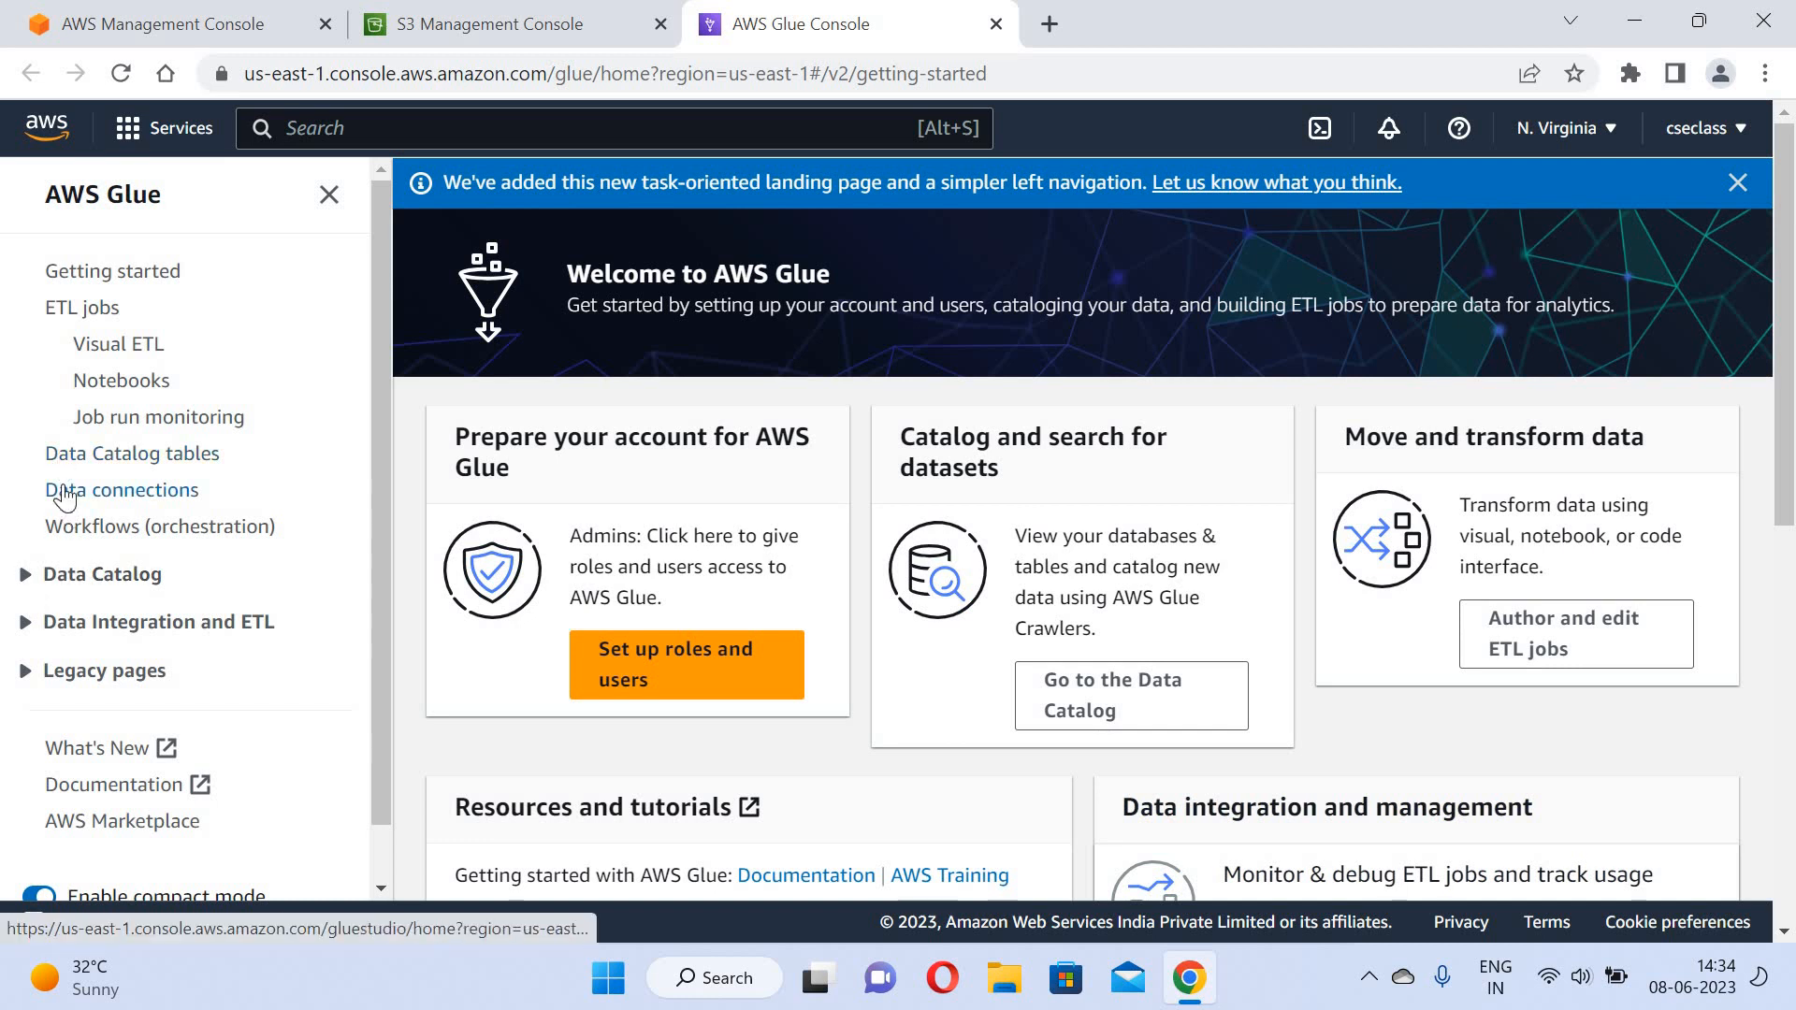
# Start a new crawler named mycrawler in the Data Catalog and proceed to choosing its data sources.
pyautogui.click(22, 585)
pyautogui.scroll(-3, 20, 591)
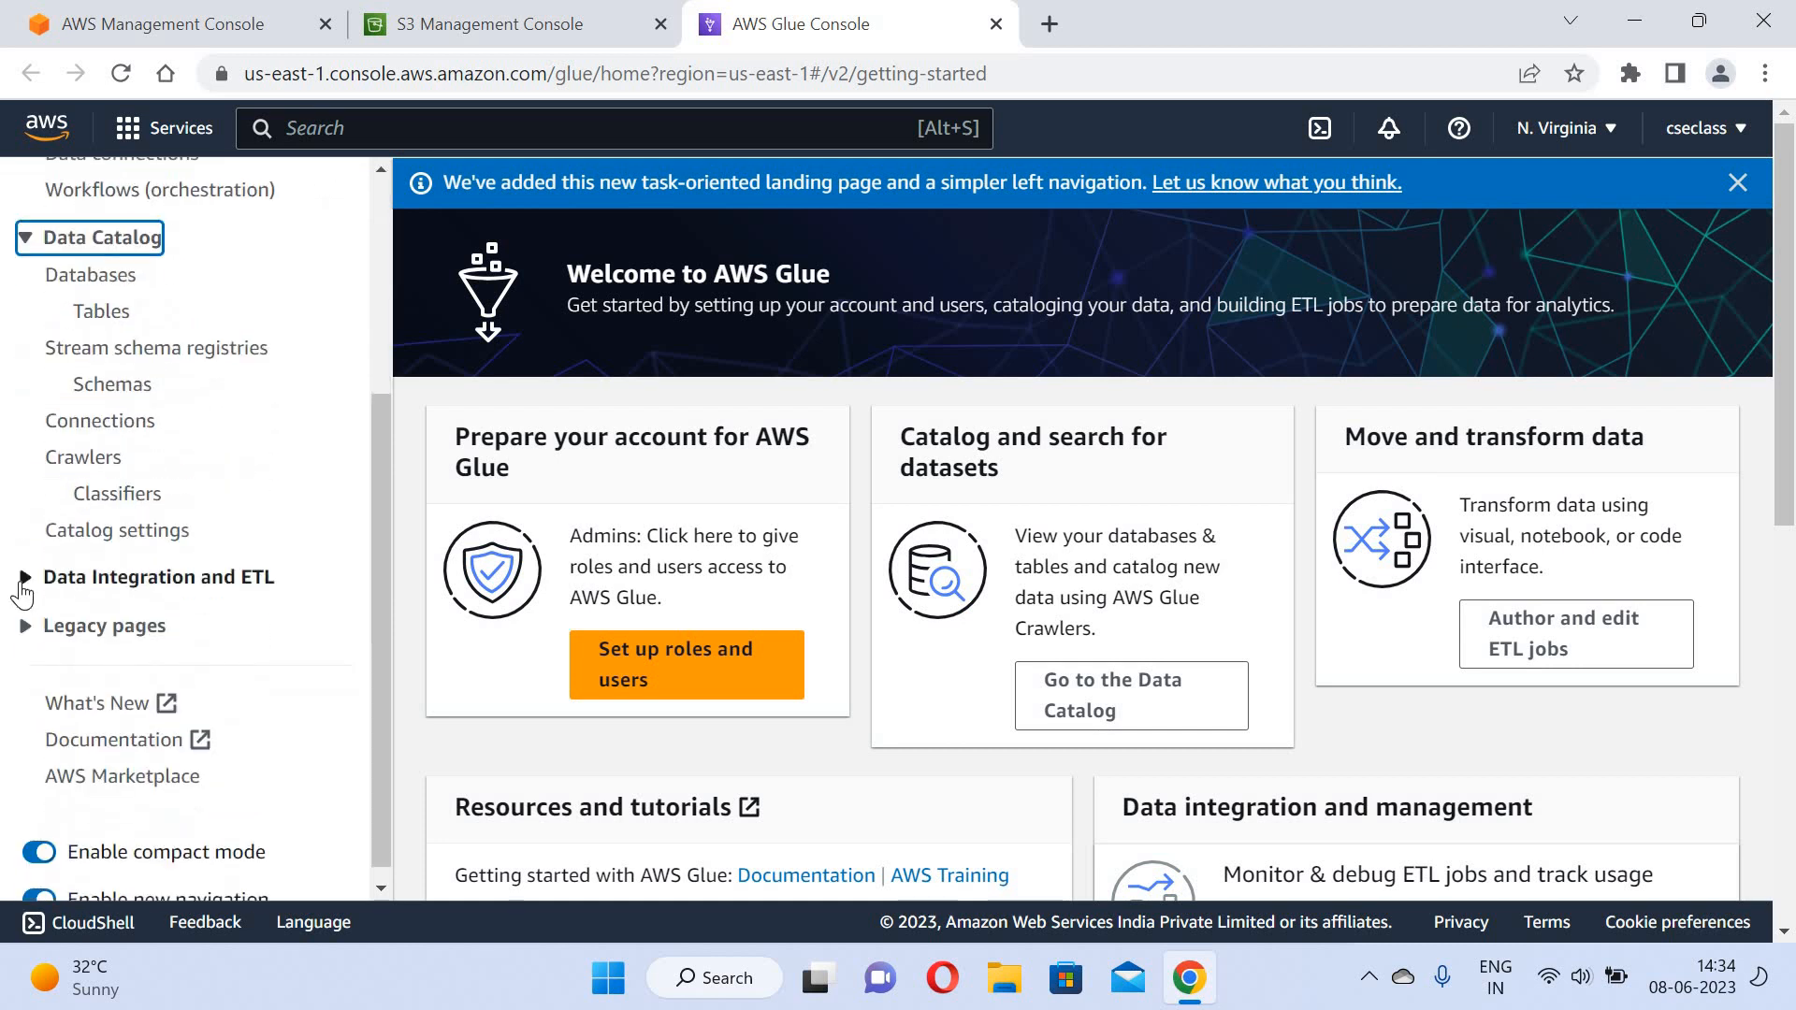
pyautogui.click(104, 462)
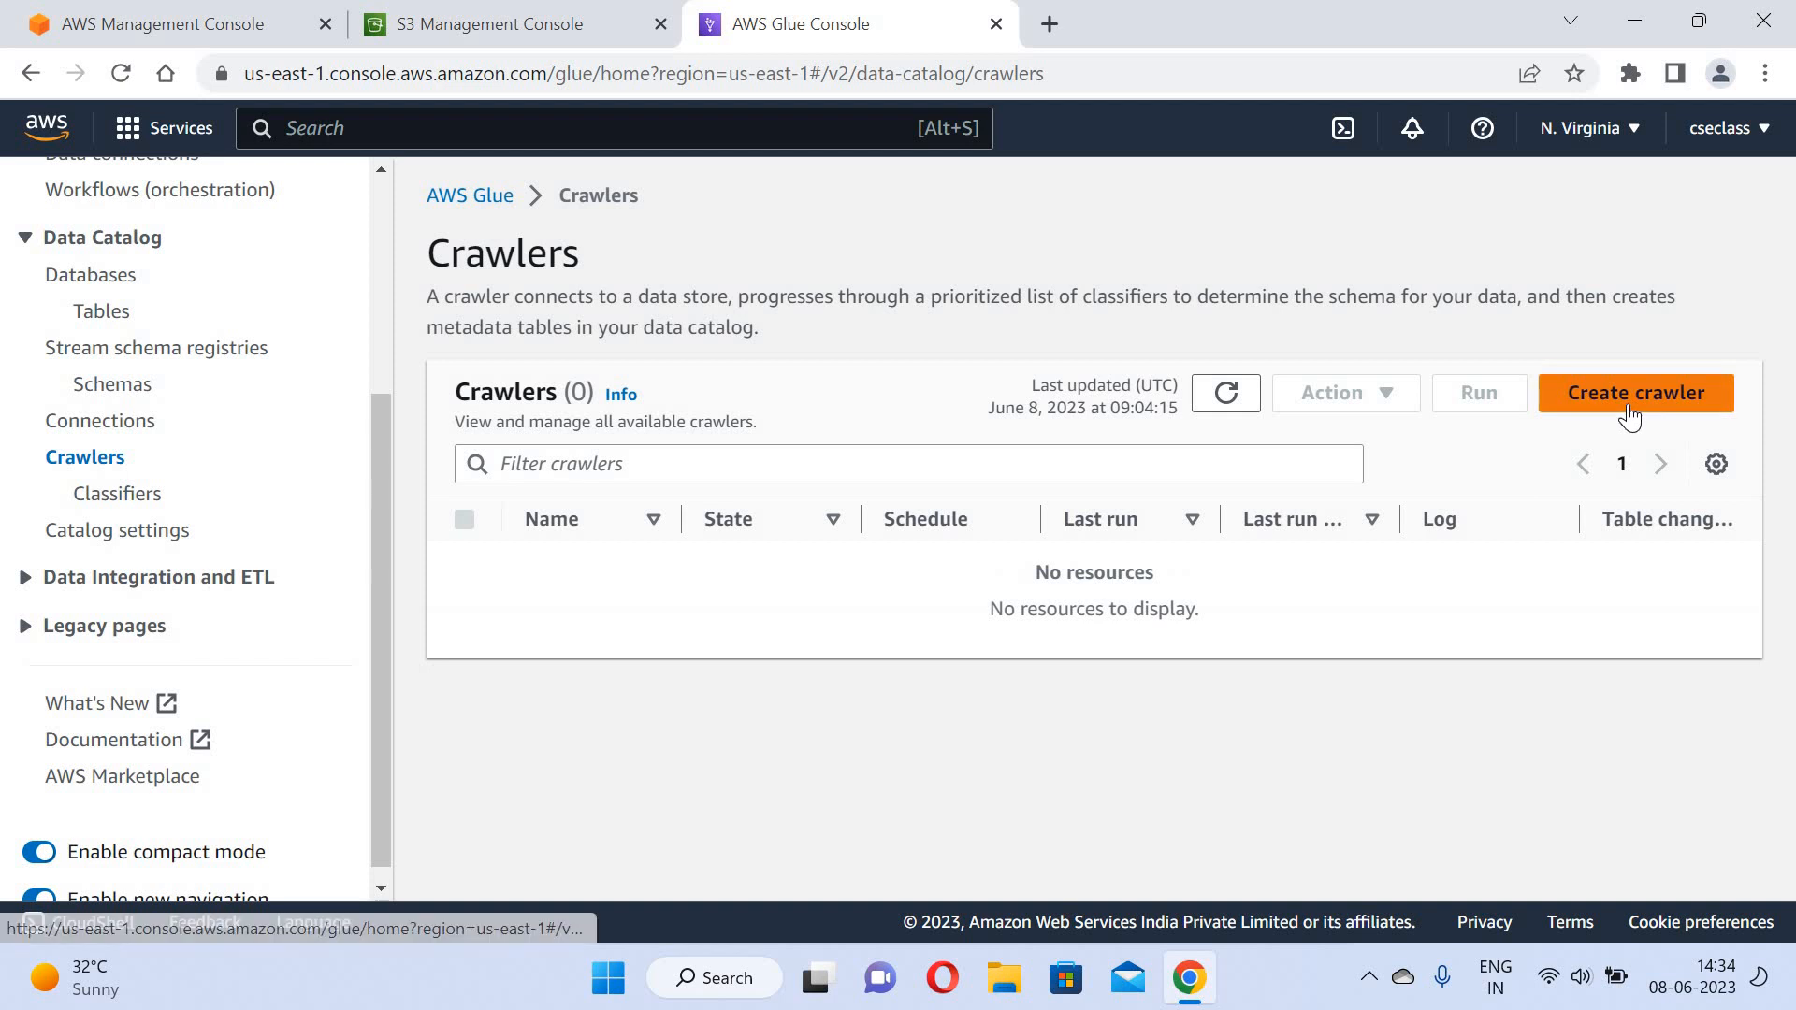
pyautogui.click(1632, 411)
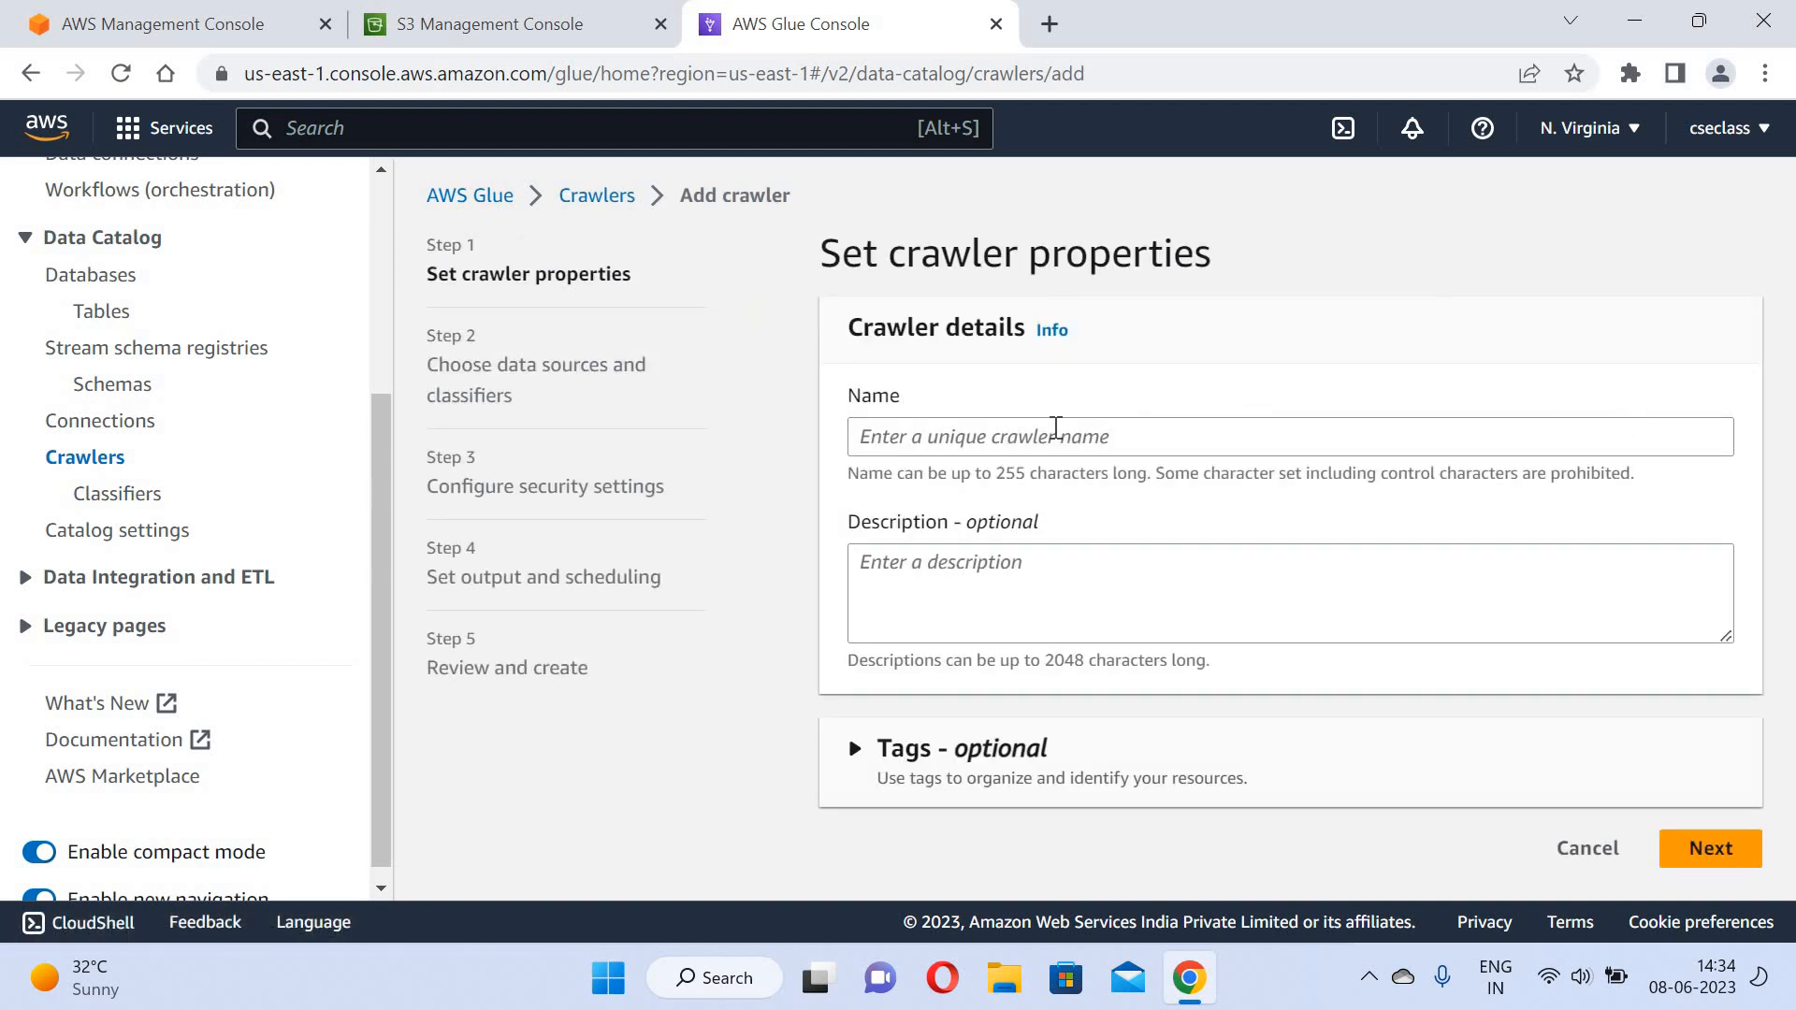
pyautogui.click(1055, 428)
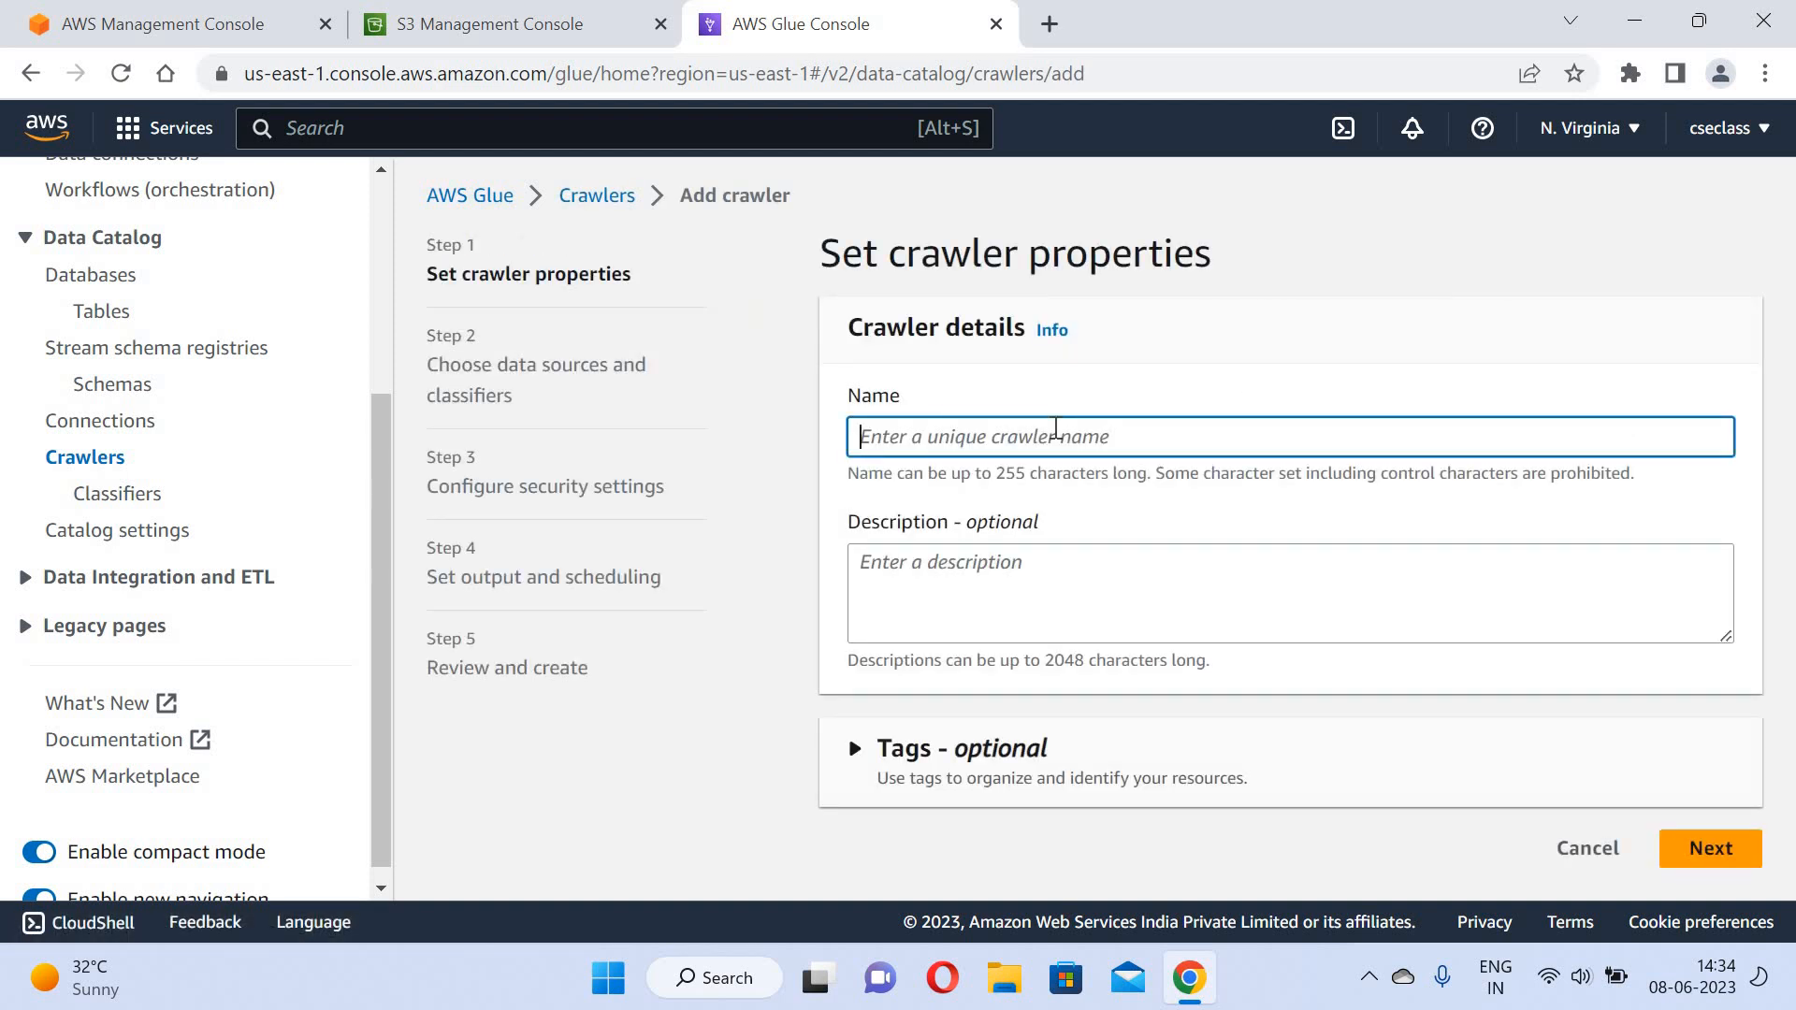
pyautogui.write('mycrawler')
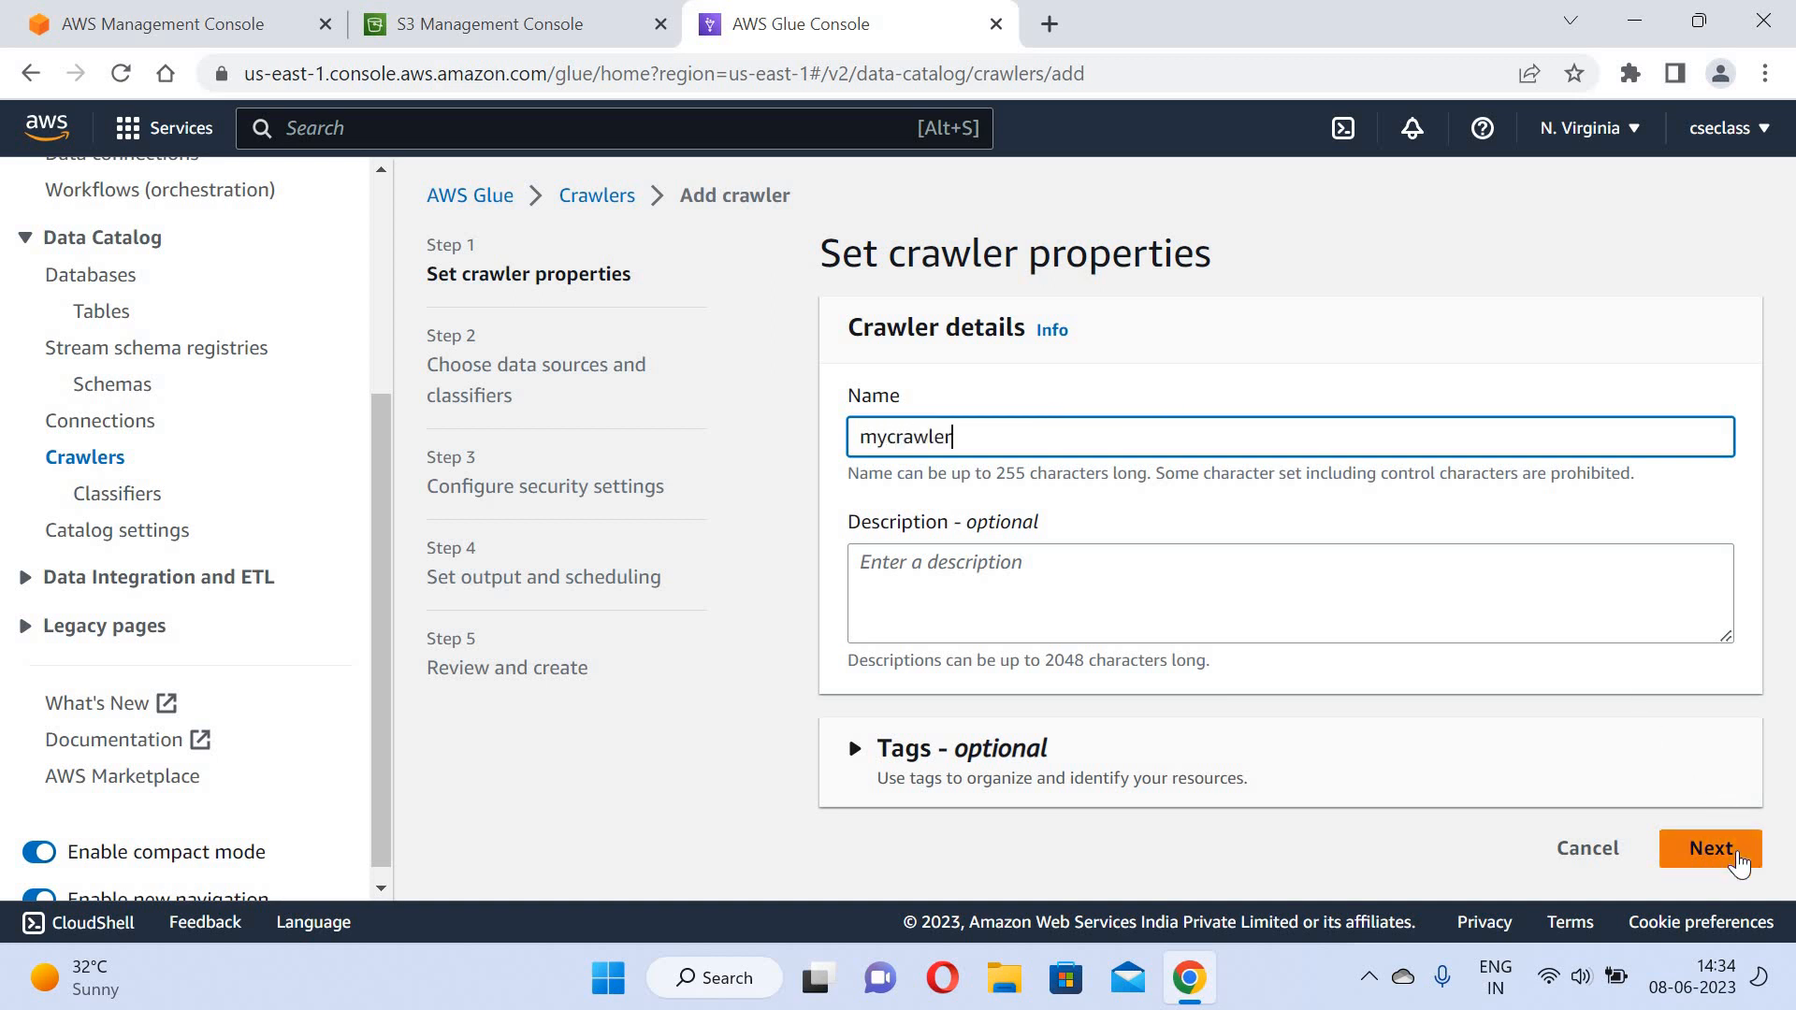
pyautogui.click(1730, 849)
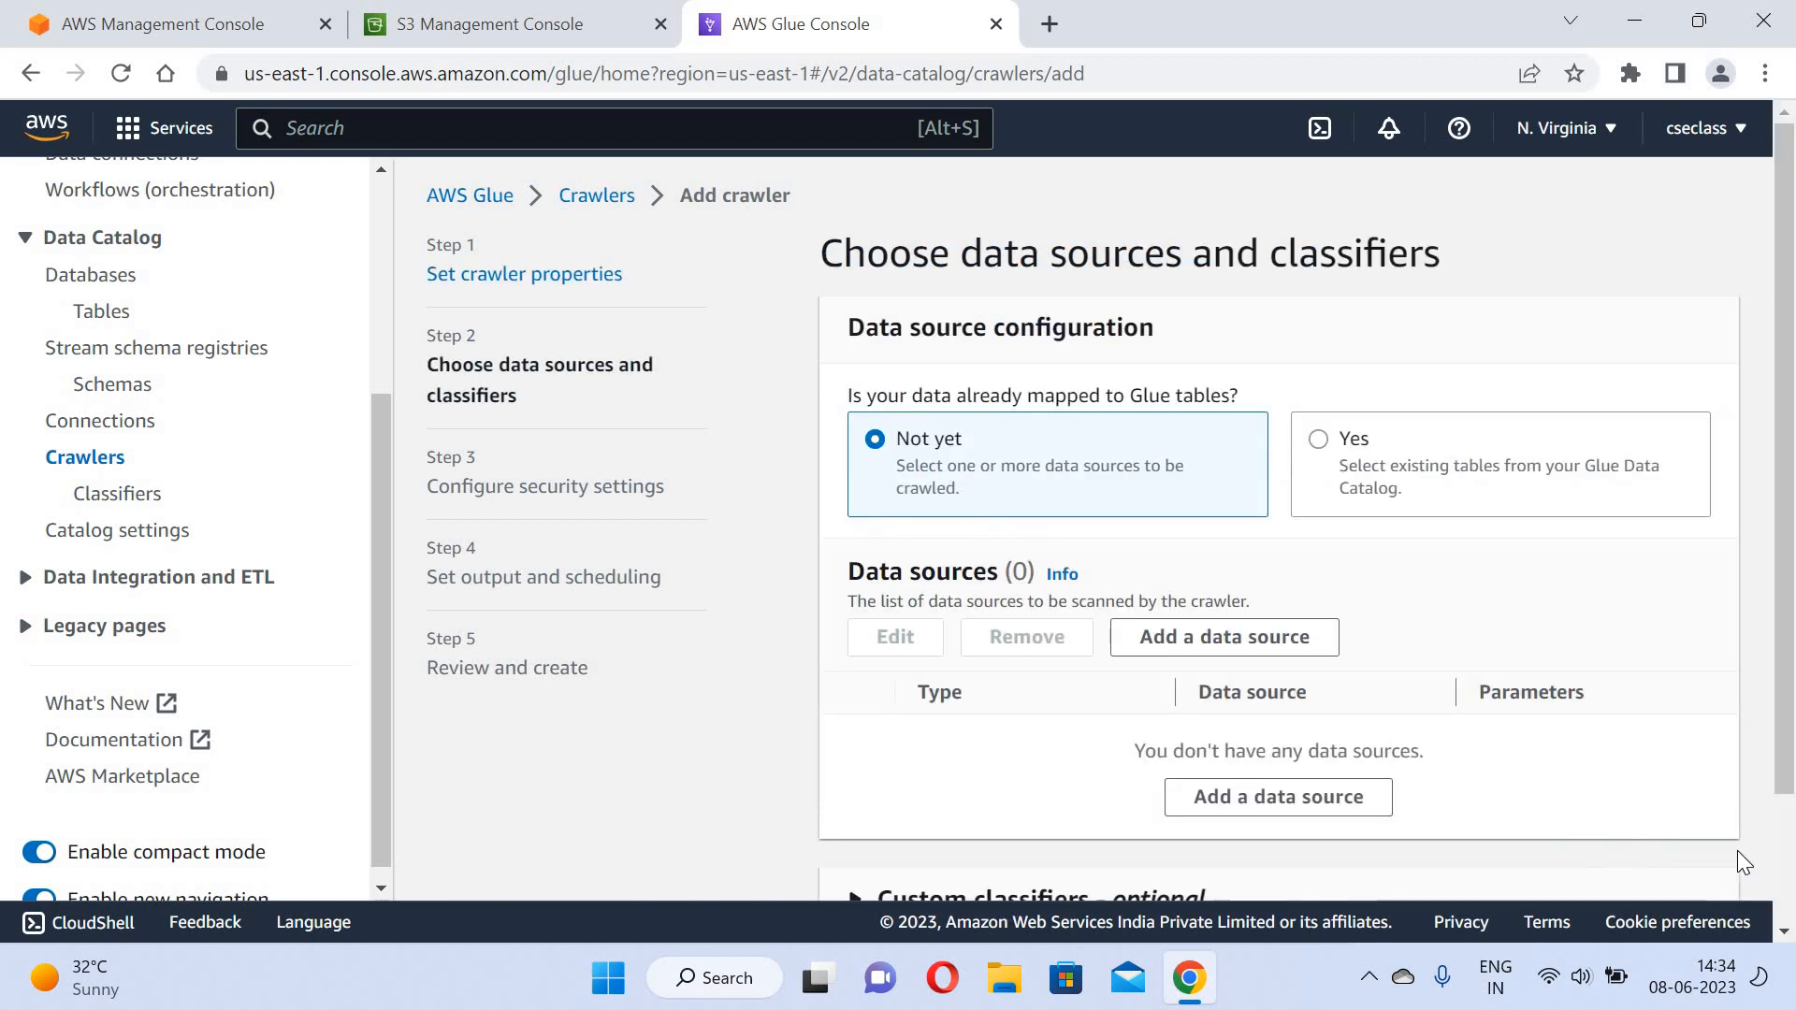
# Add the S3 path s3://sourcebucket-2023/ in this account as the crawler's data source and proceed to the security settings.
pyautogui.click(1258, 645)
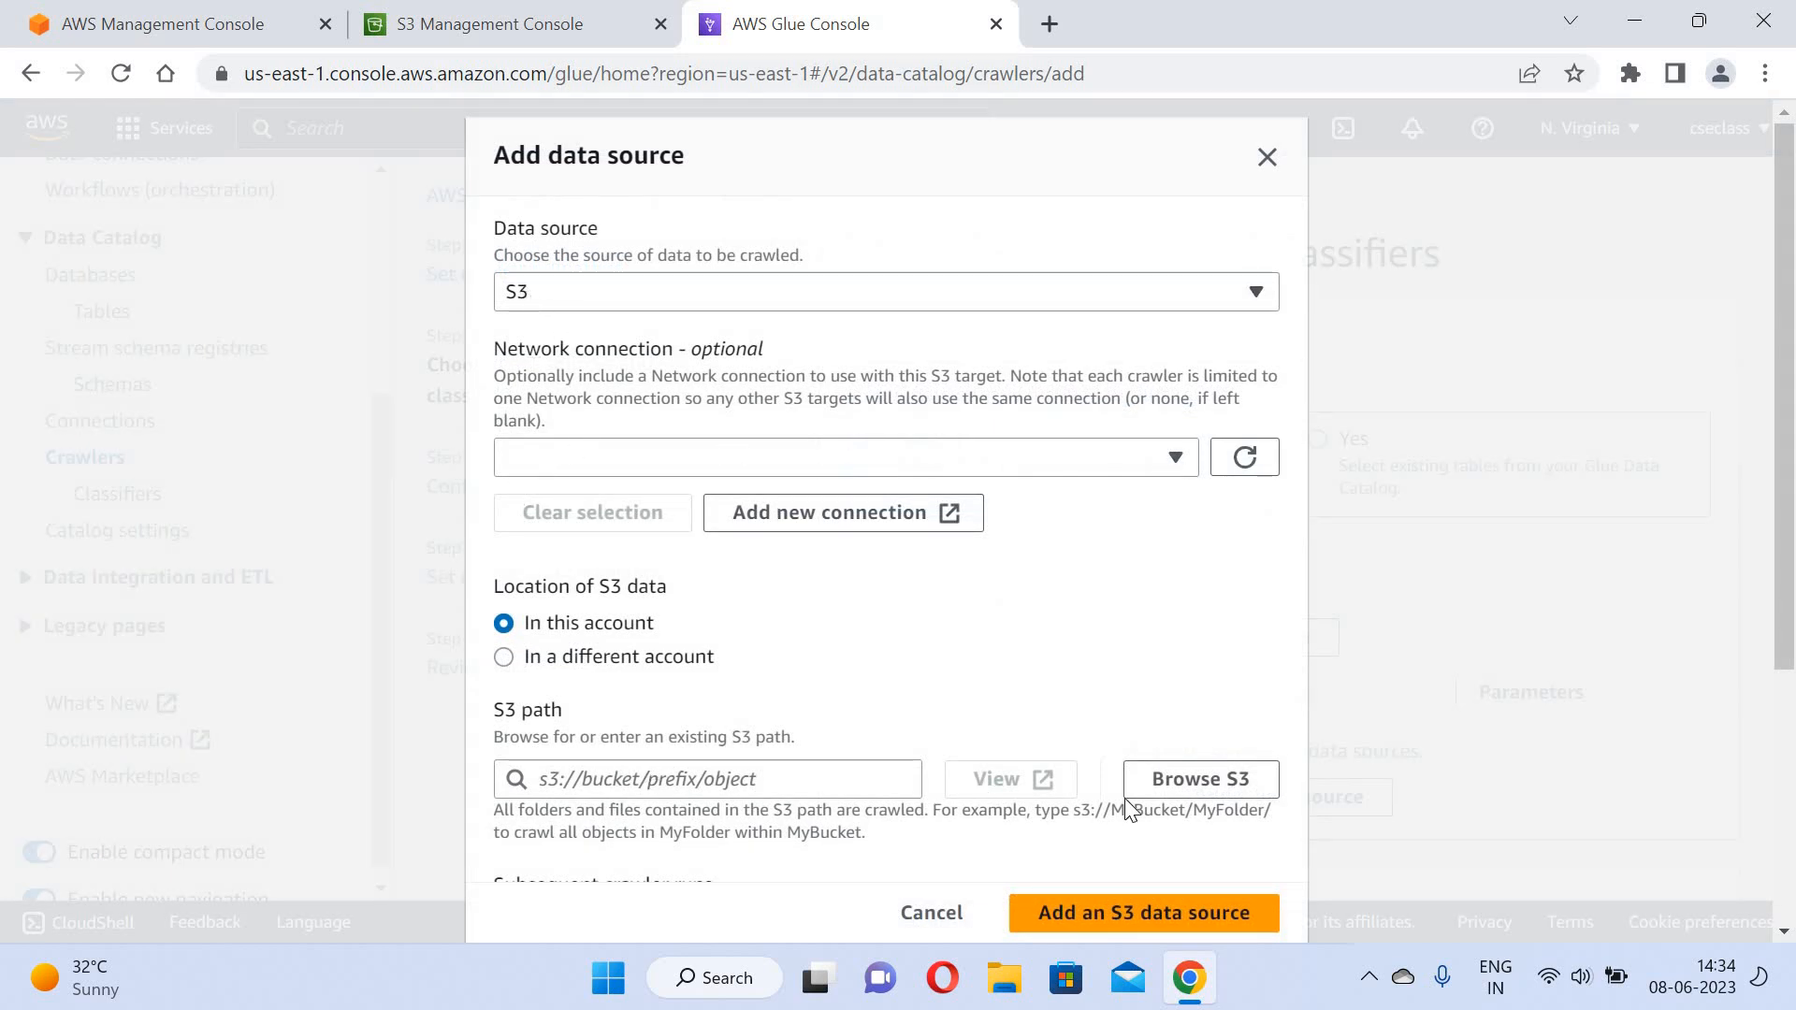
pyautogui.click(1201, 786)
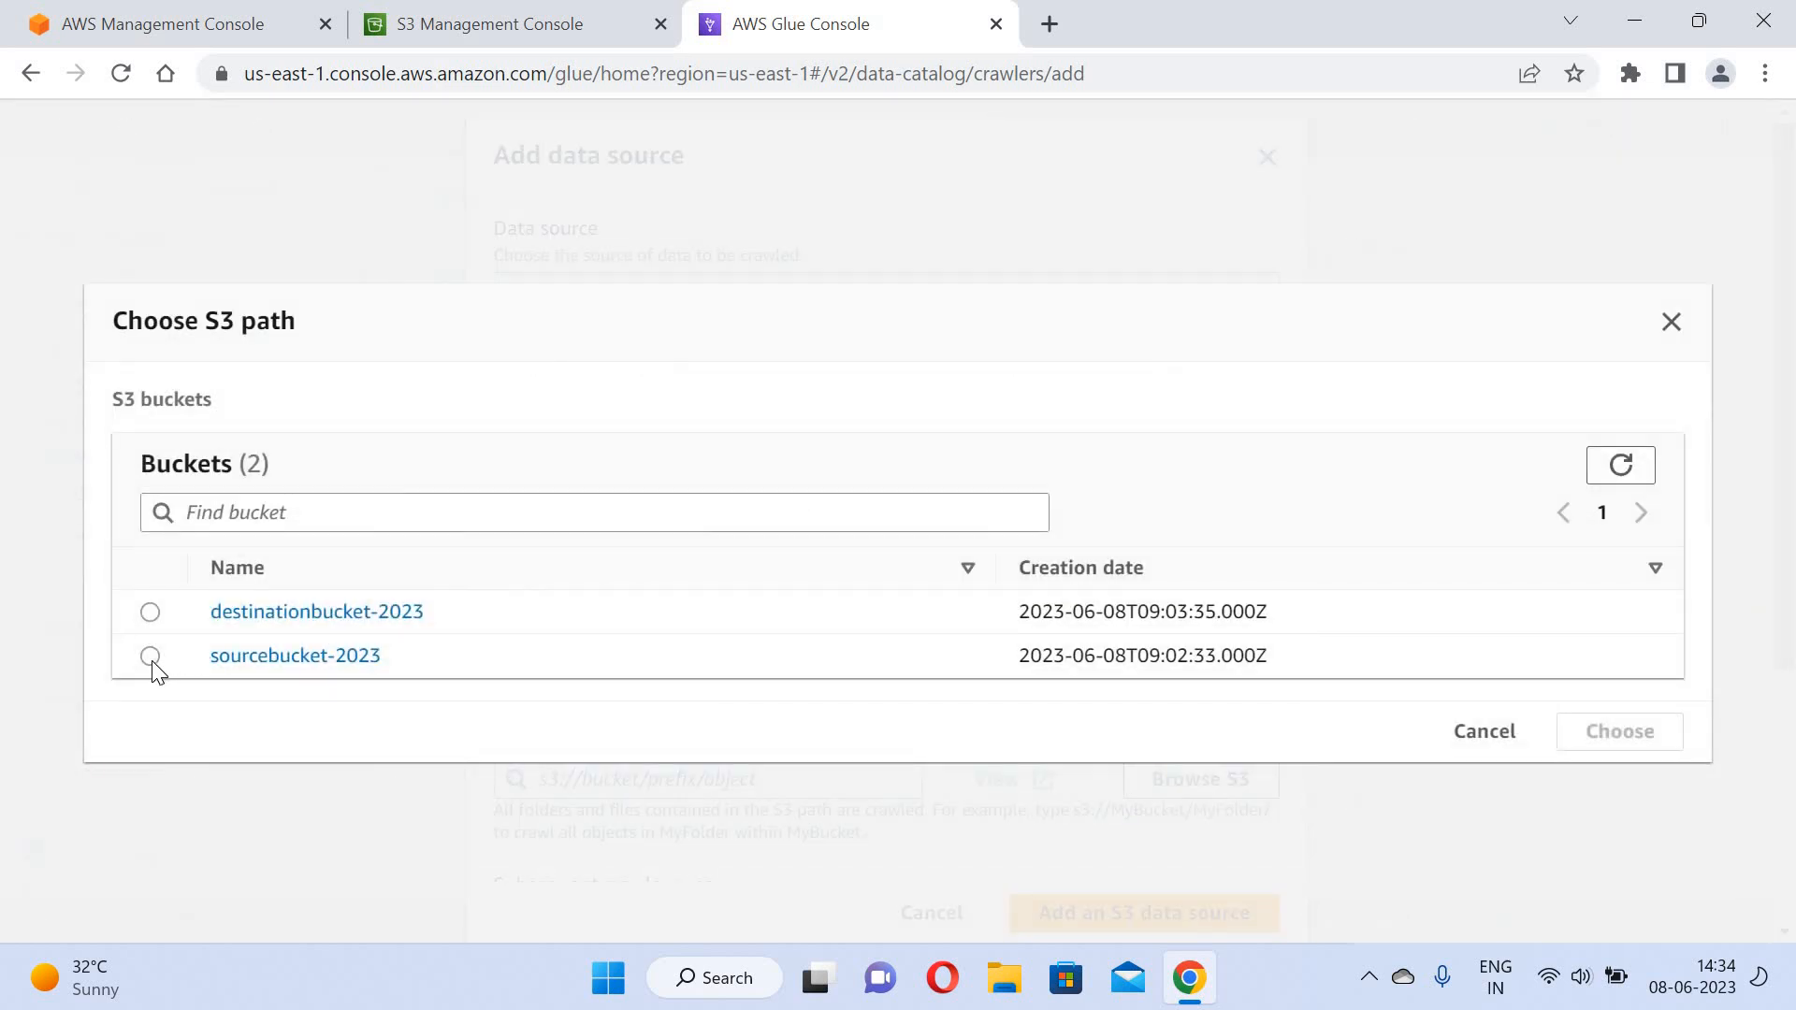
pyautogui.click(151, 657)
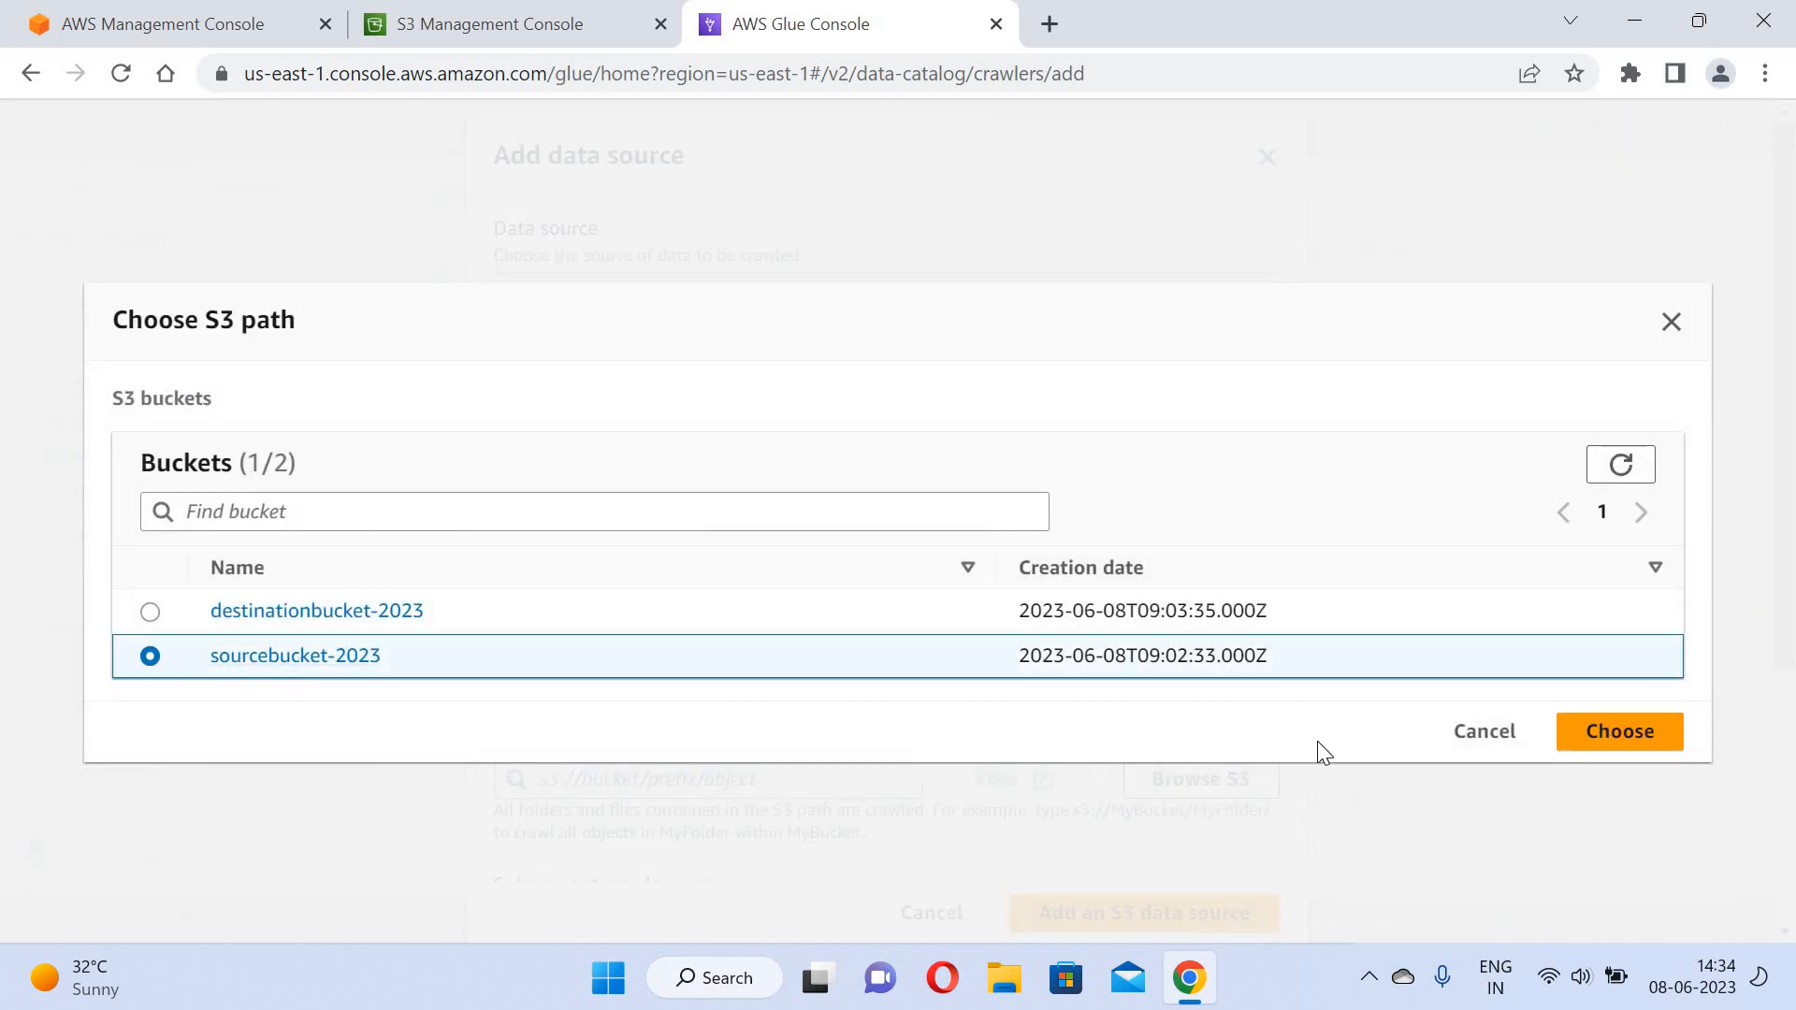
pyautogui.click(1633, 748)
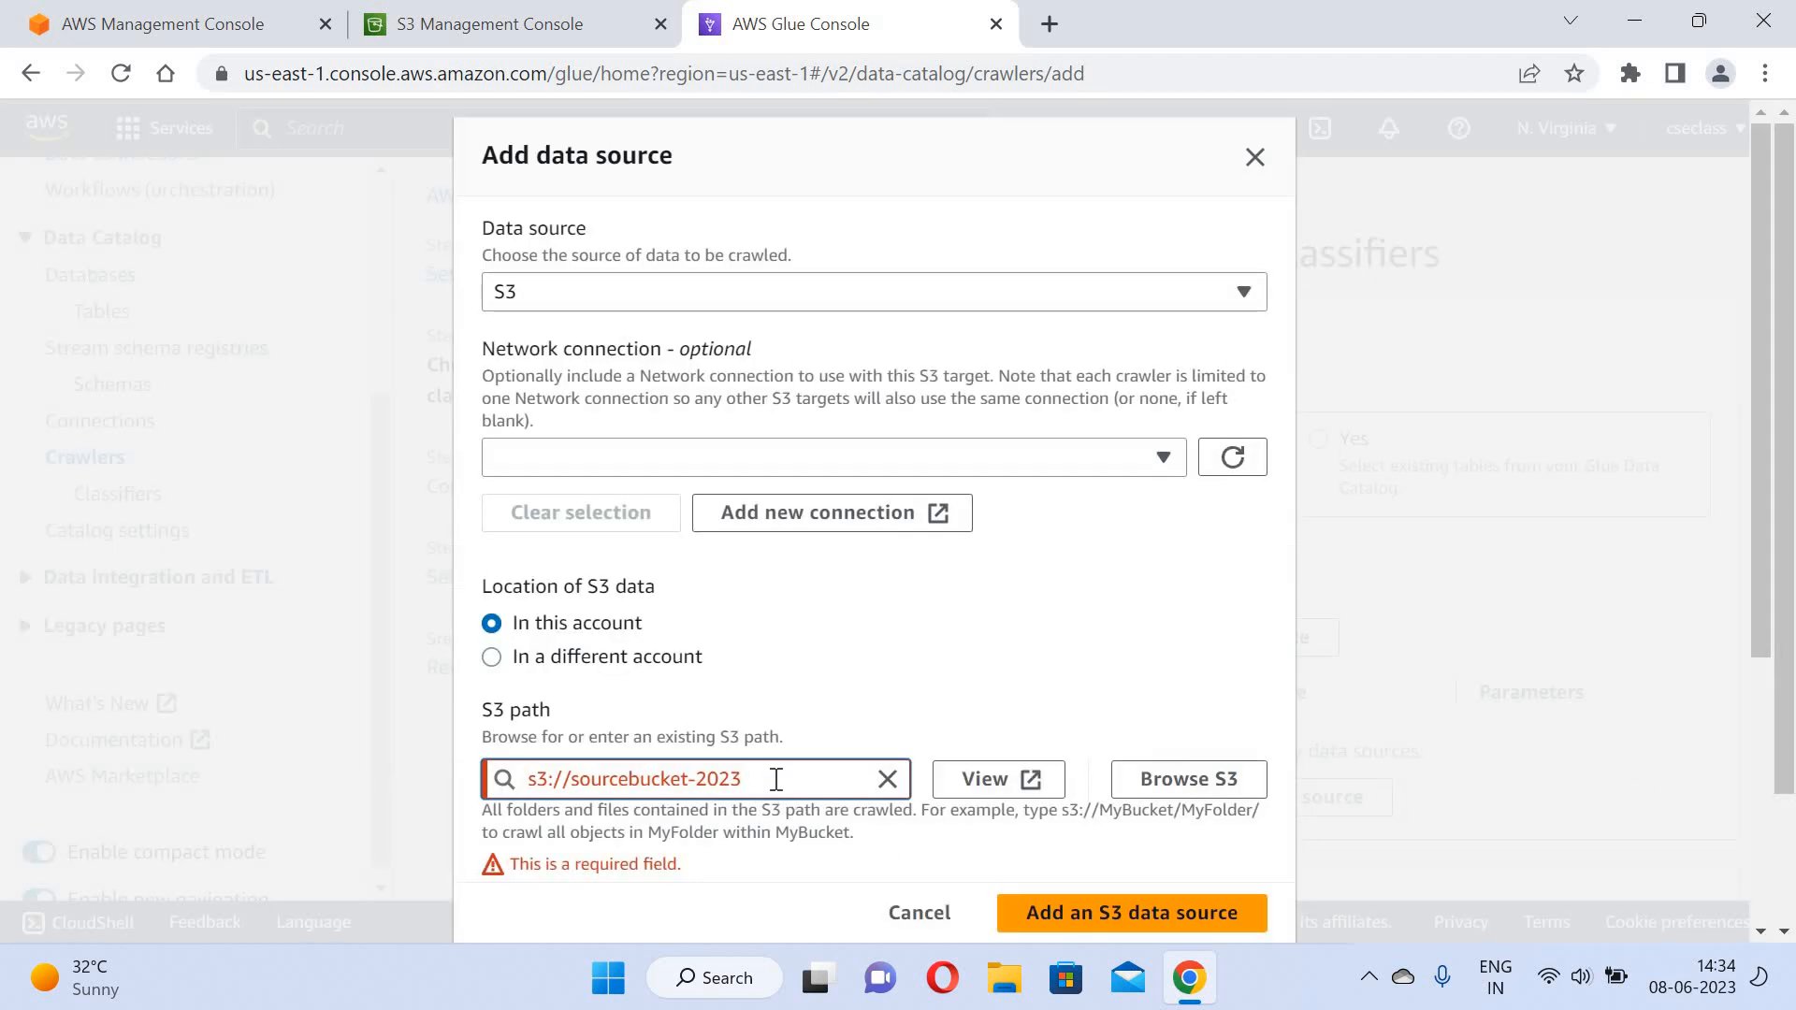
pyautogui.write('/')
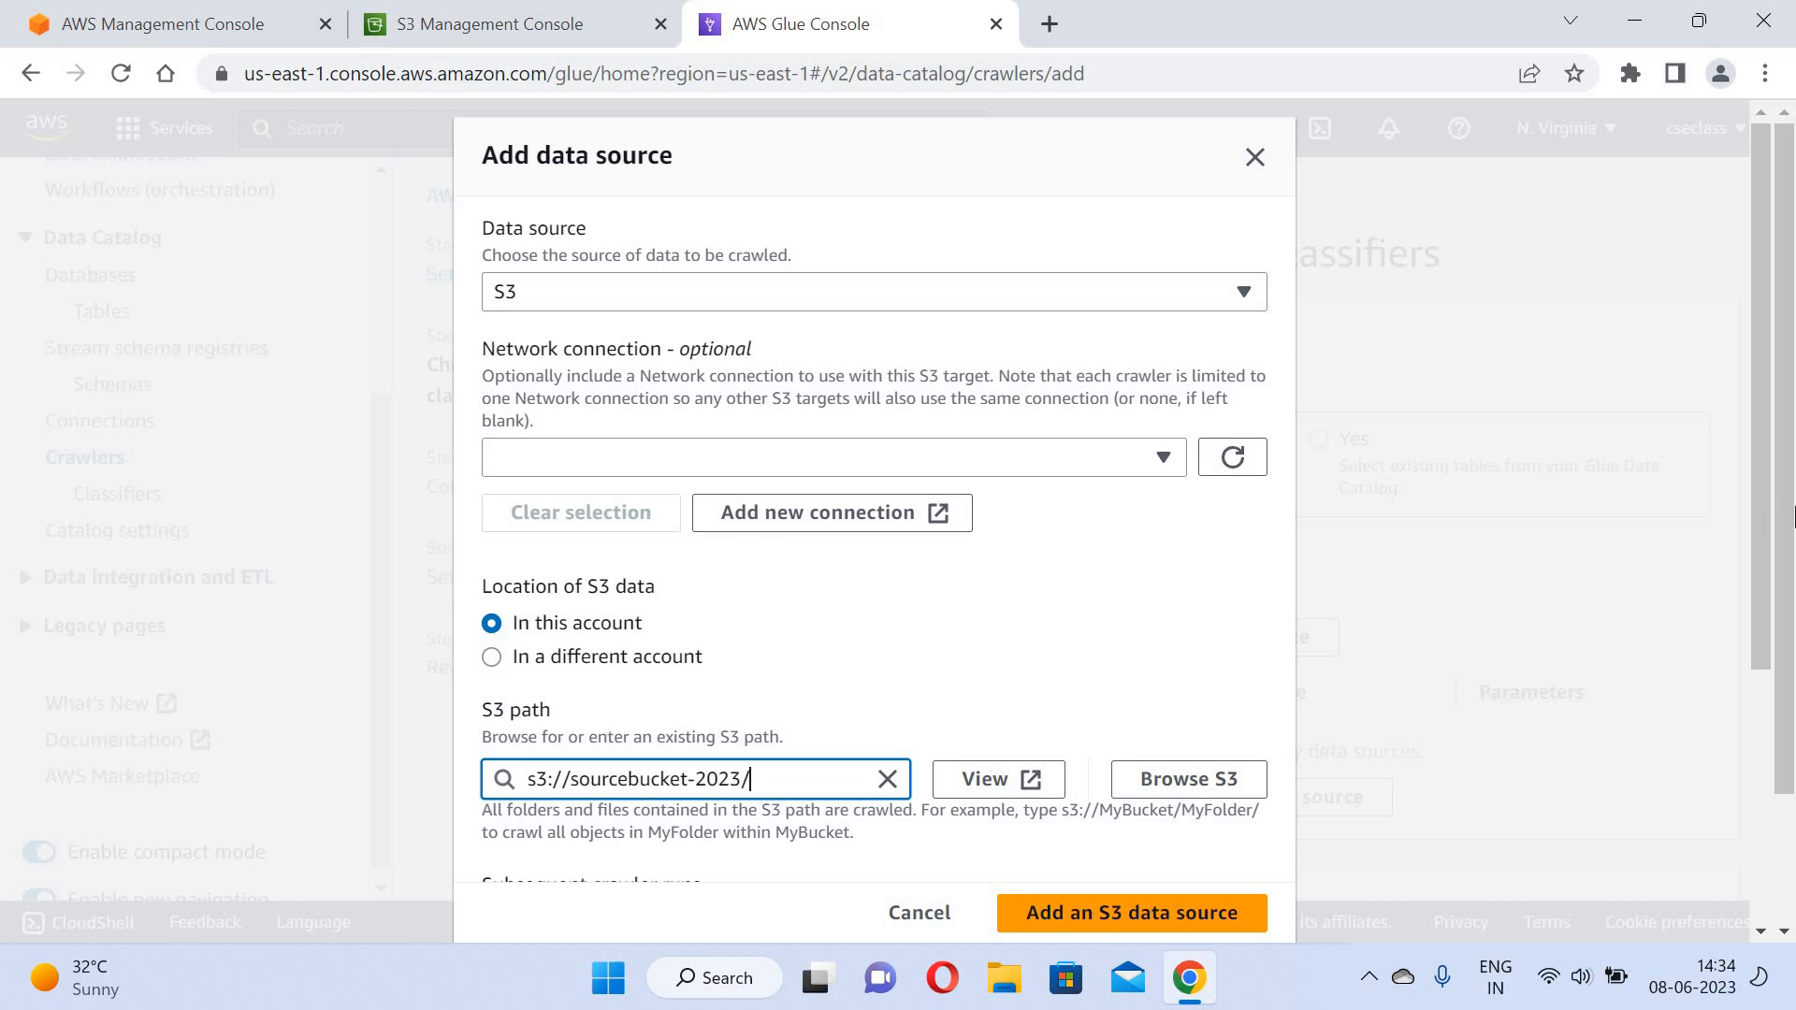
pyautogui.scroll(-4, 1706, 936)
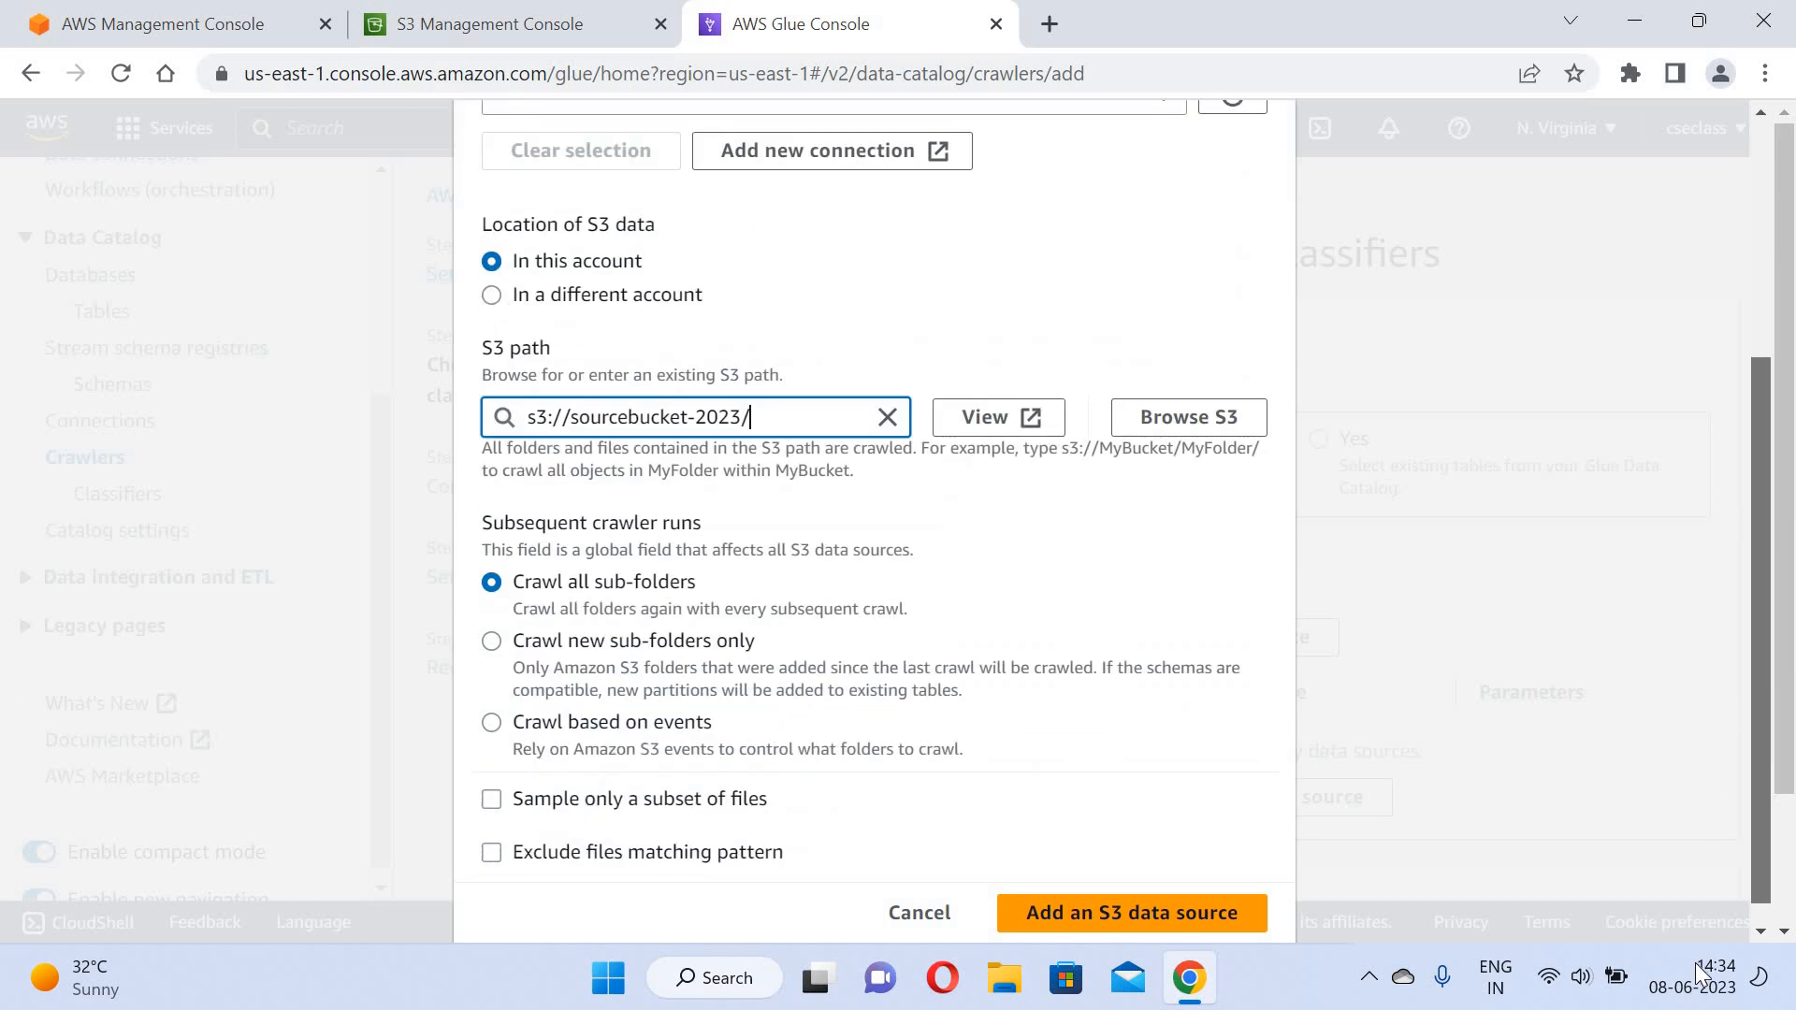
pyautogui.click(1093, 903)
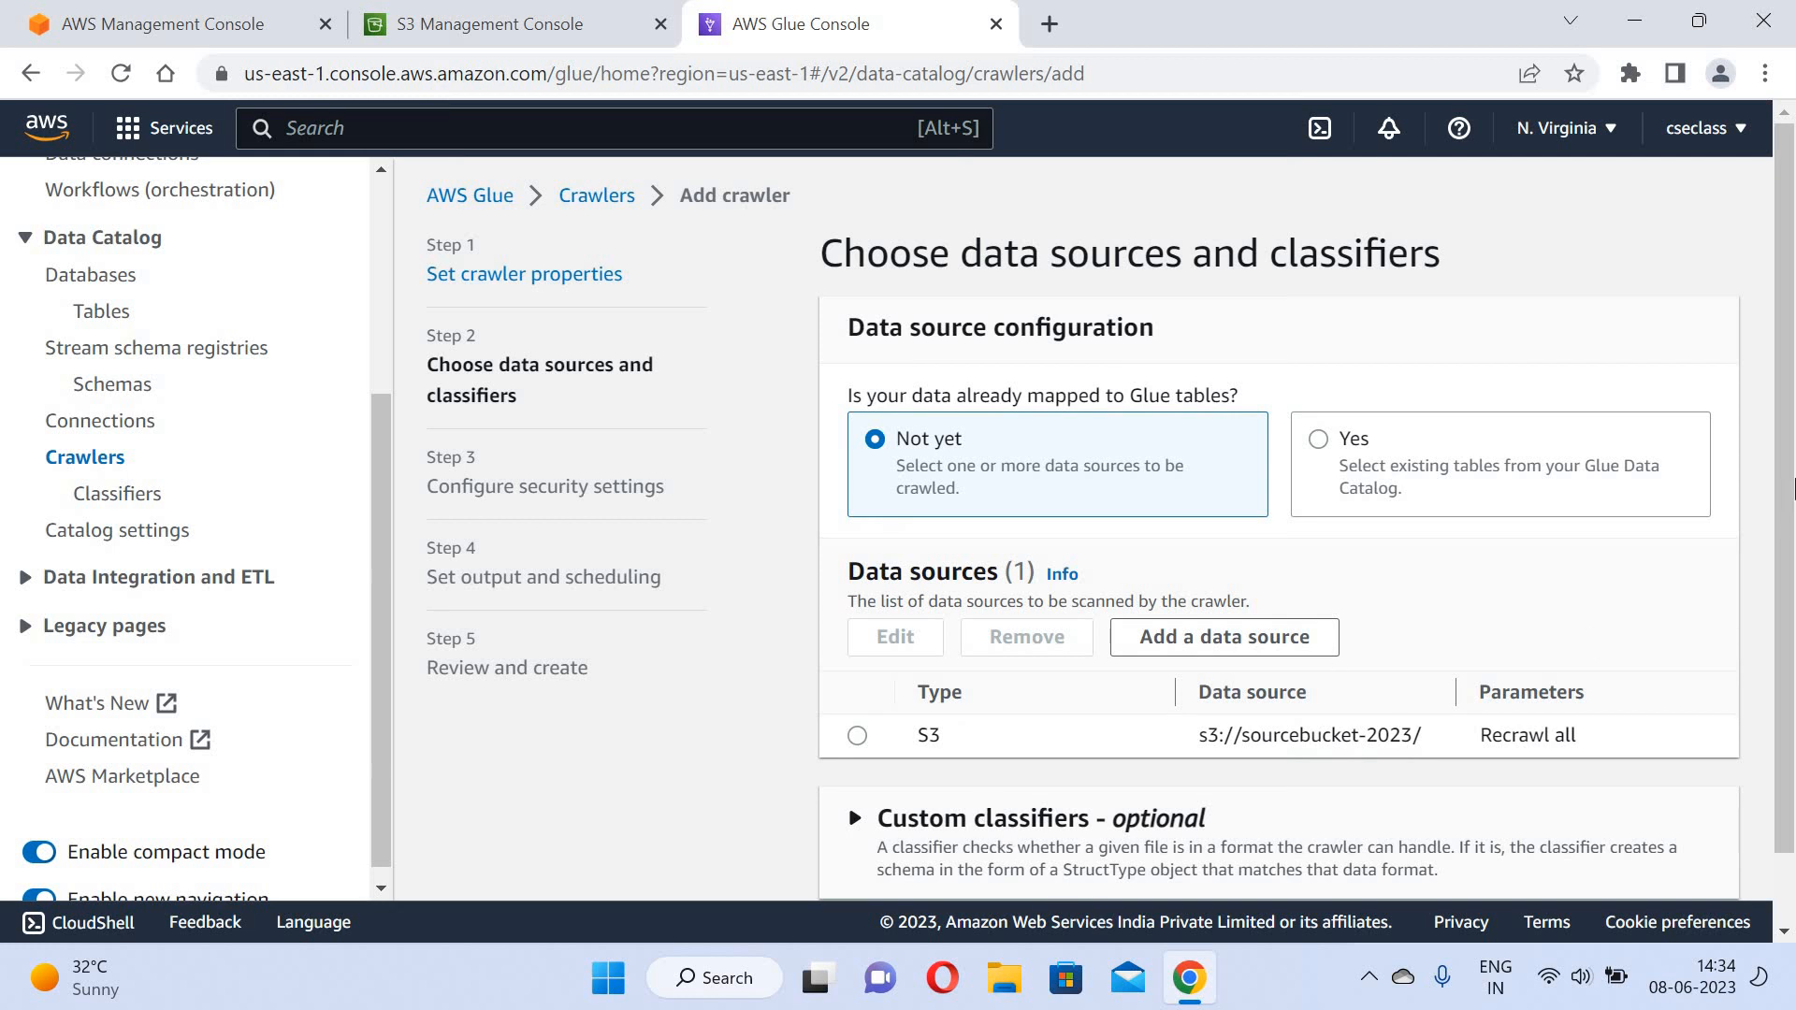
pyautogui.scroll(-2, 1792, 709)
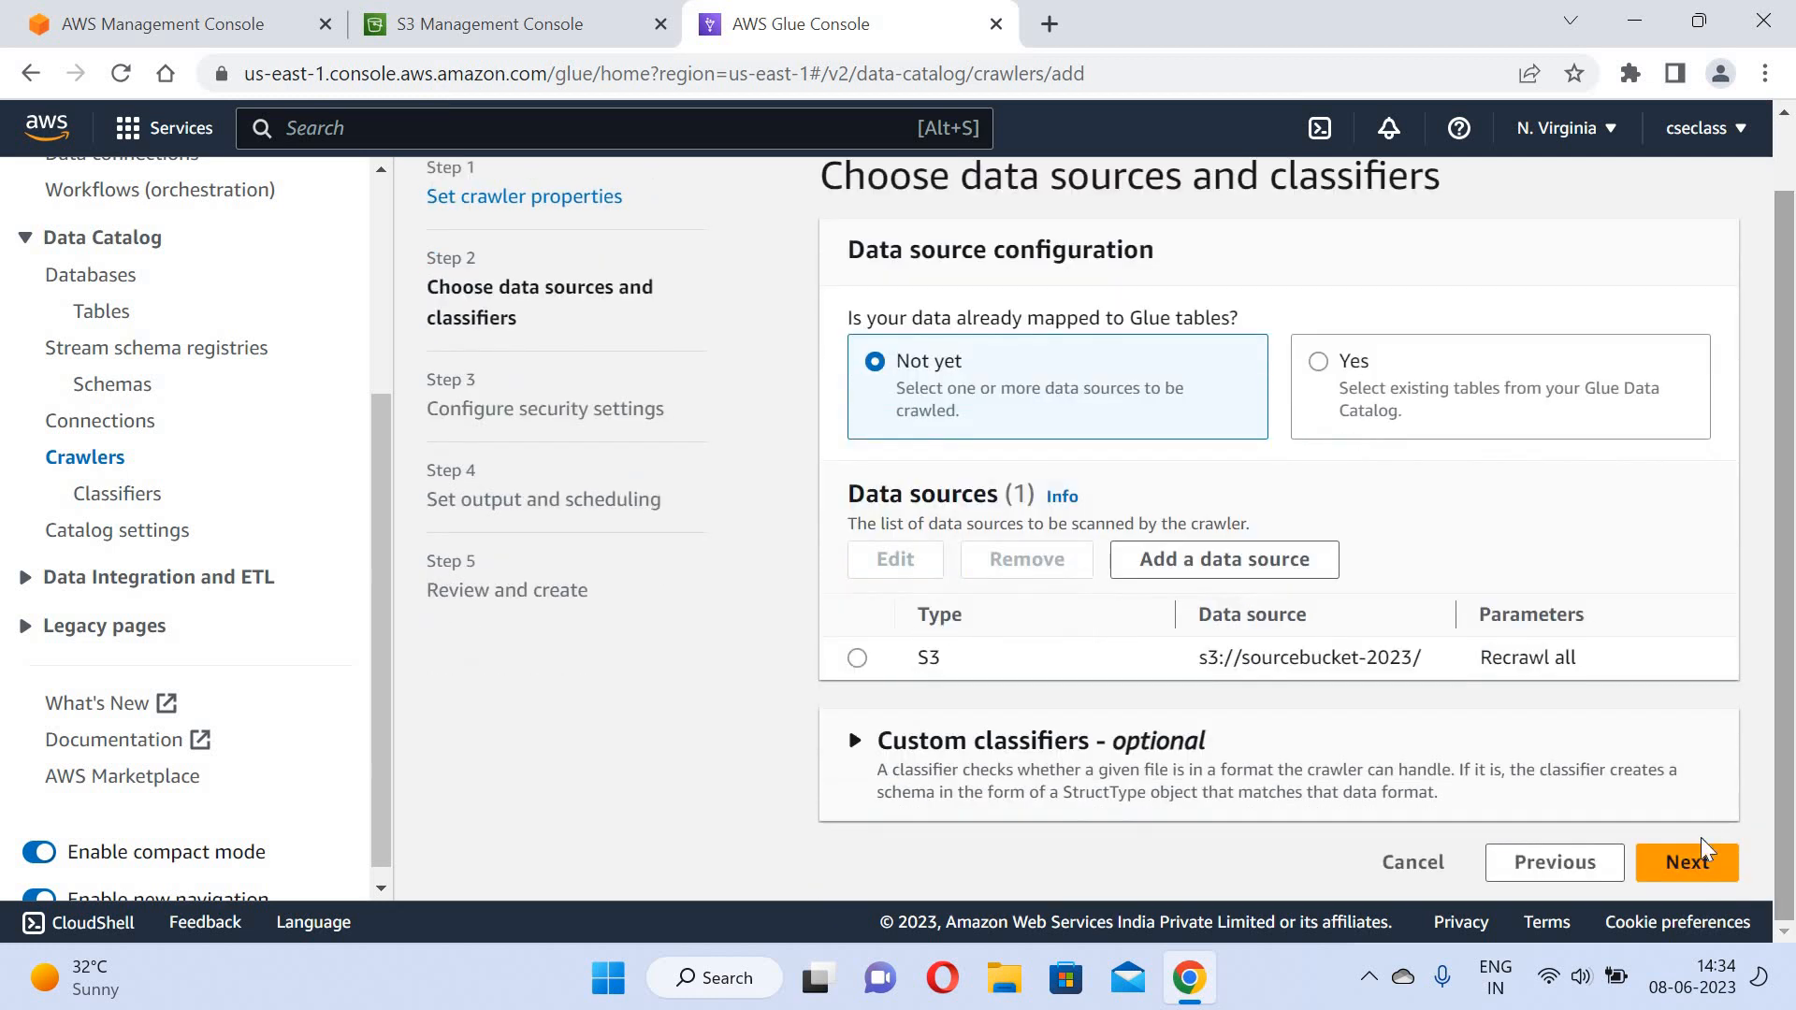
pyautogui.click(1695, 870)
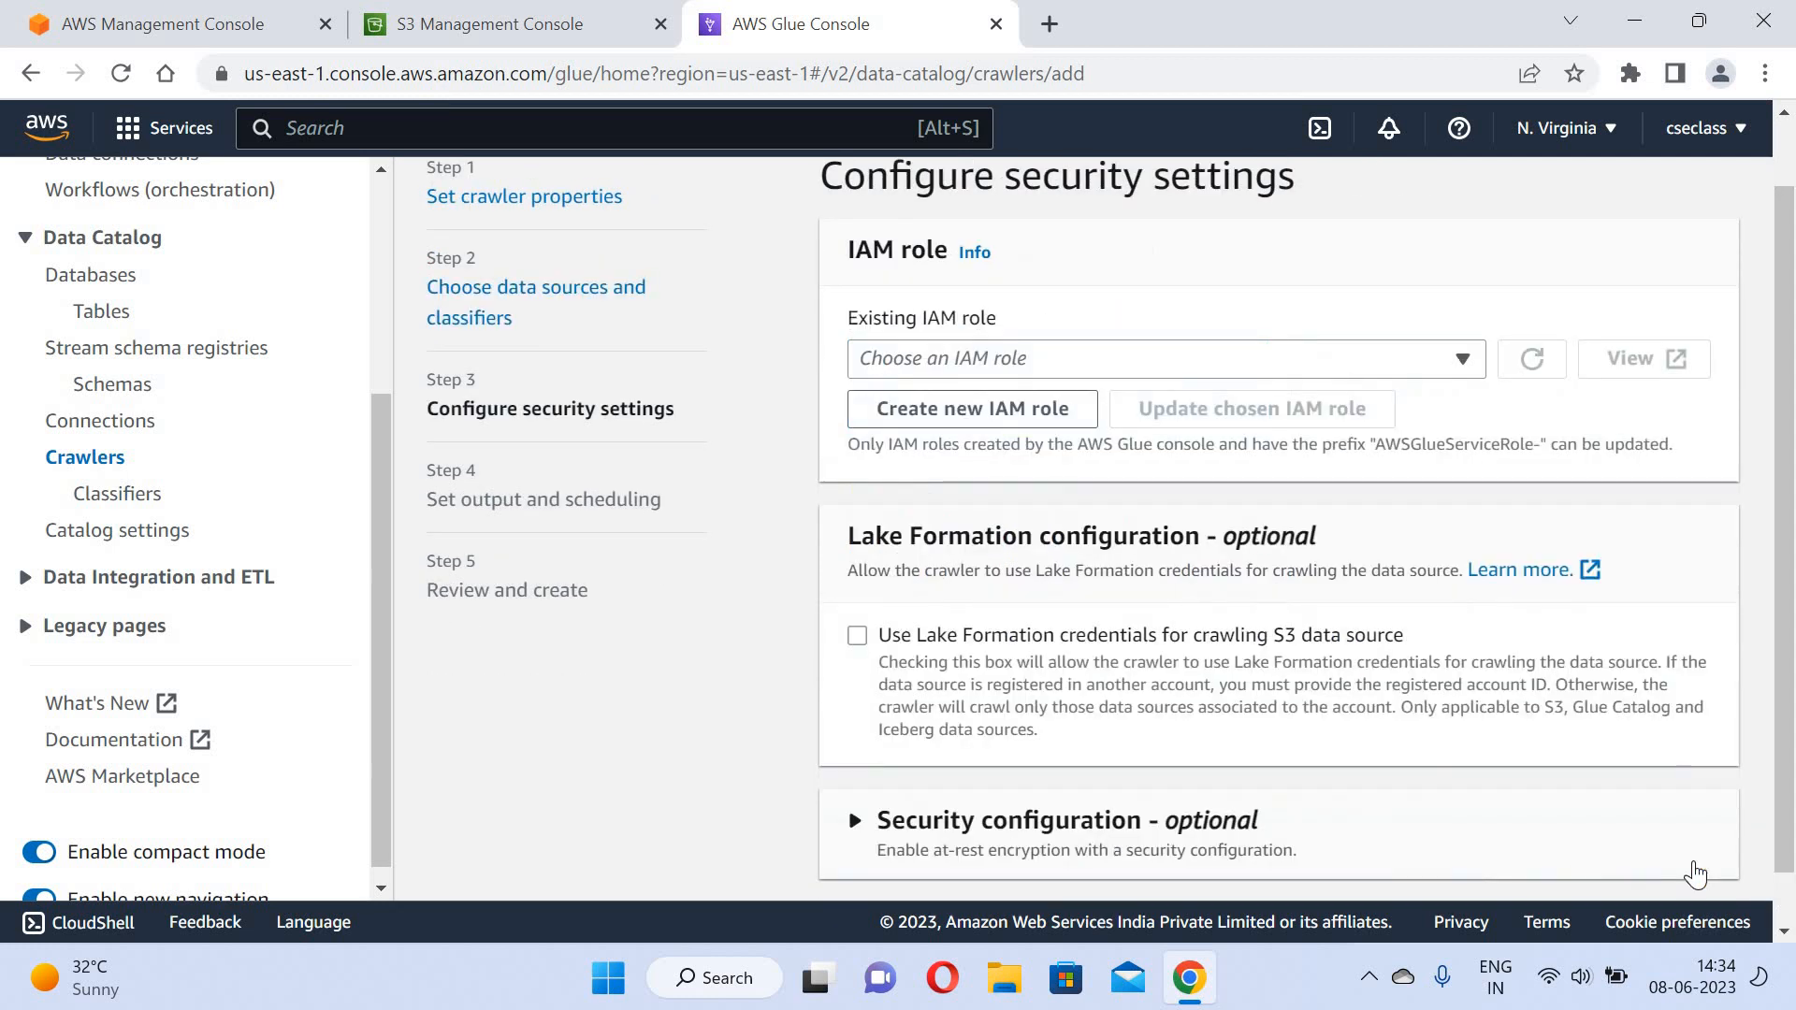
pyautogui.click(1045, 370)
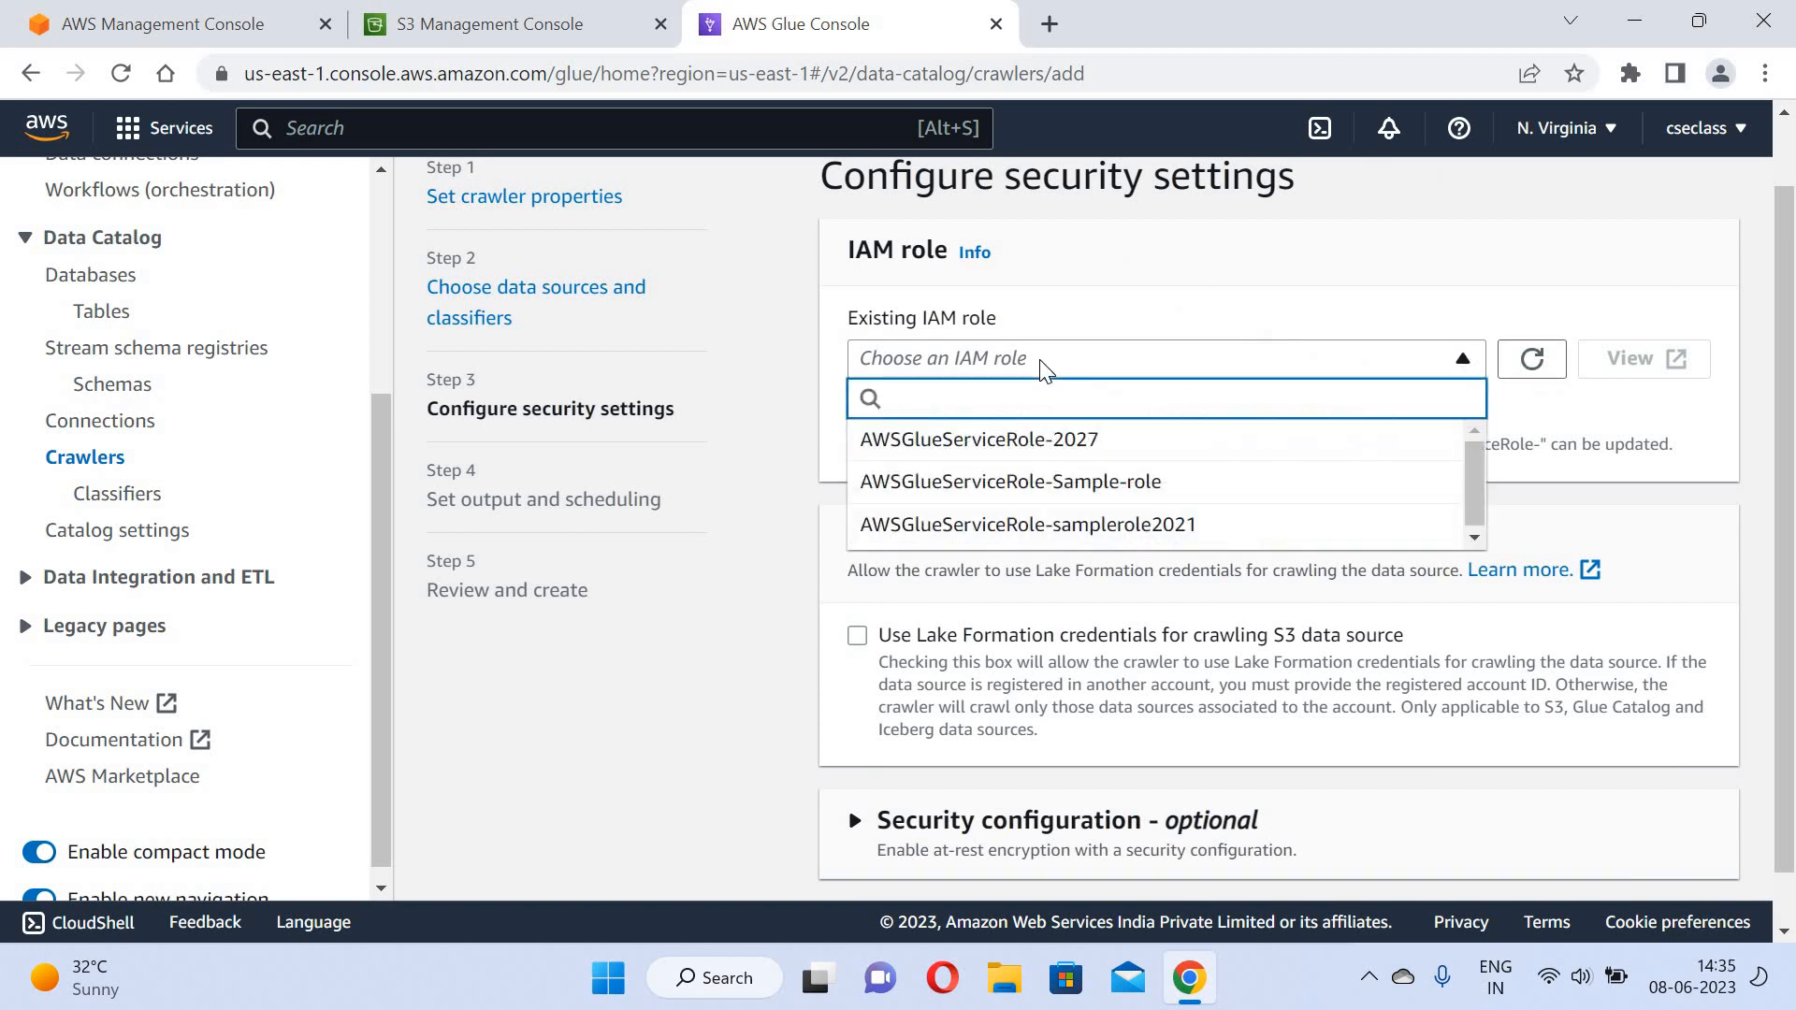
pyautogui.write('aws')
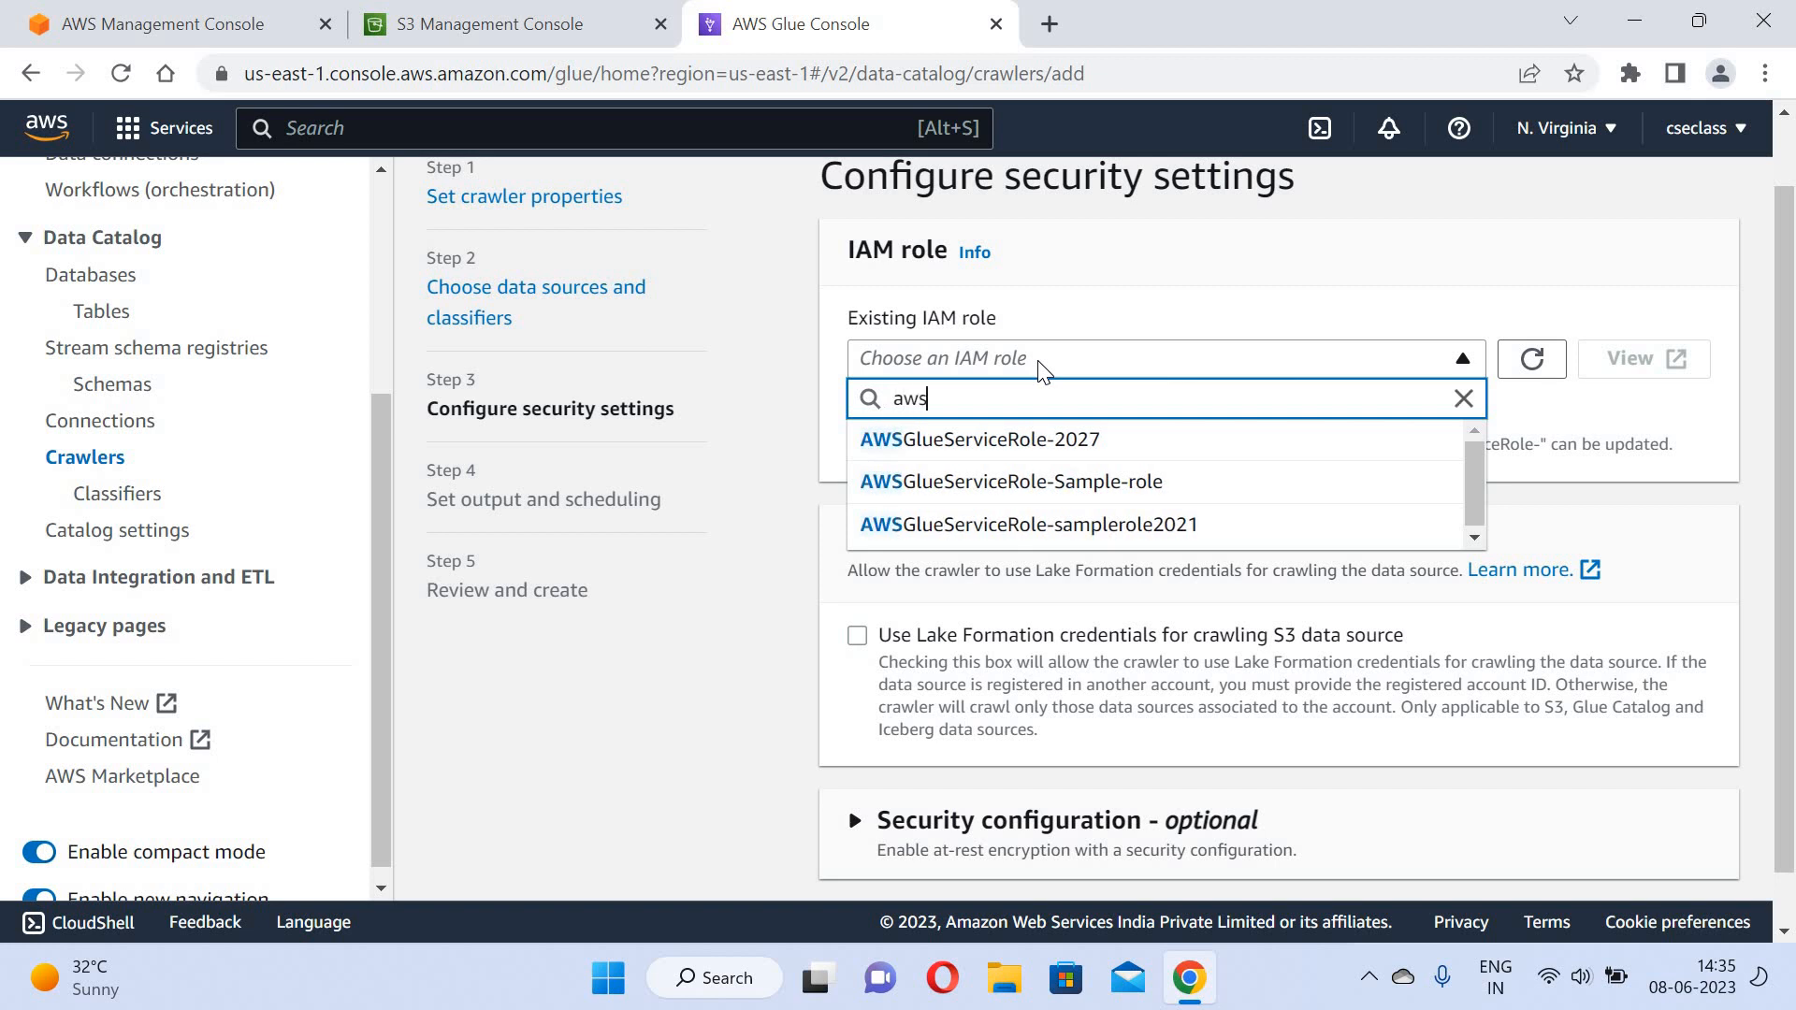
pyautogui.write('-role-20')
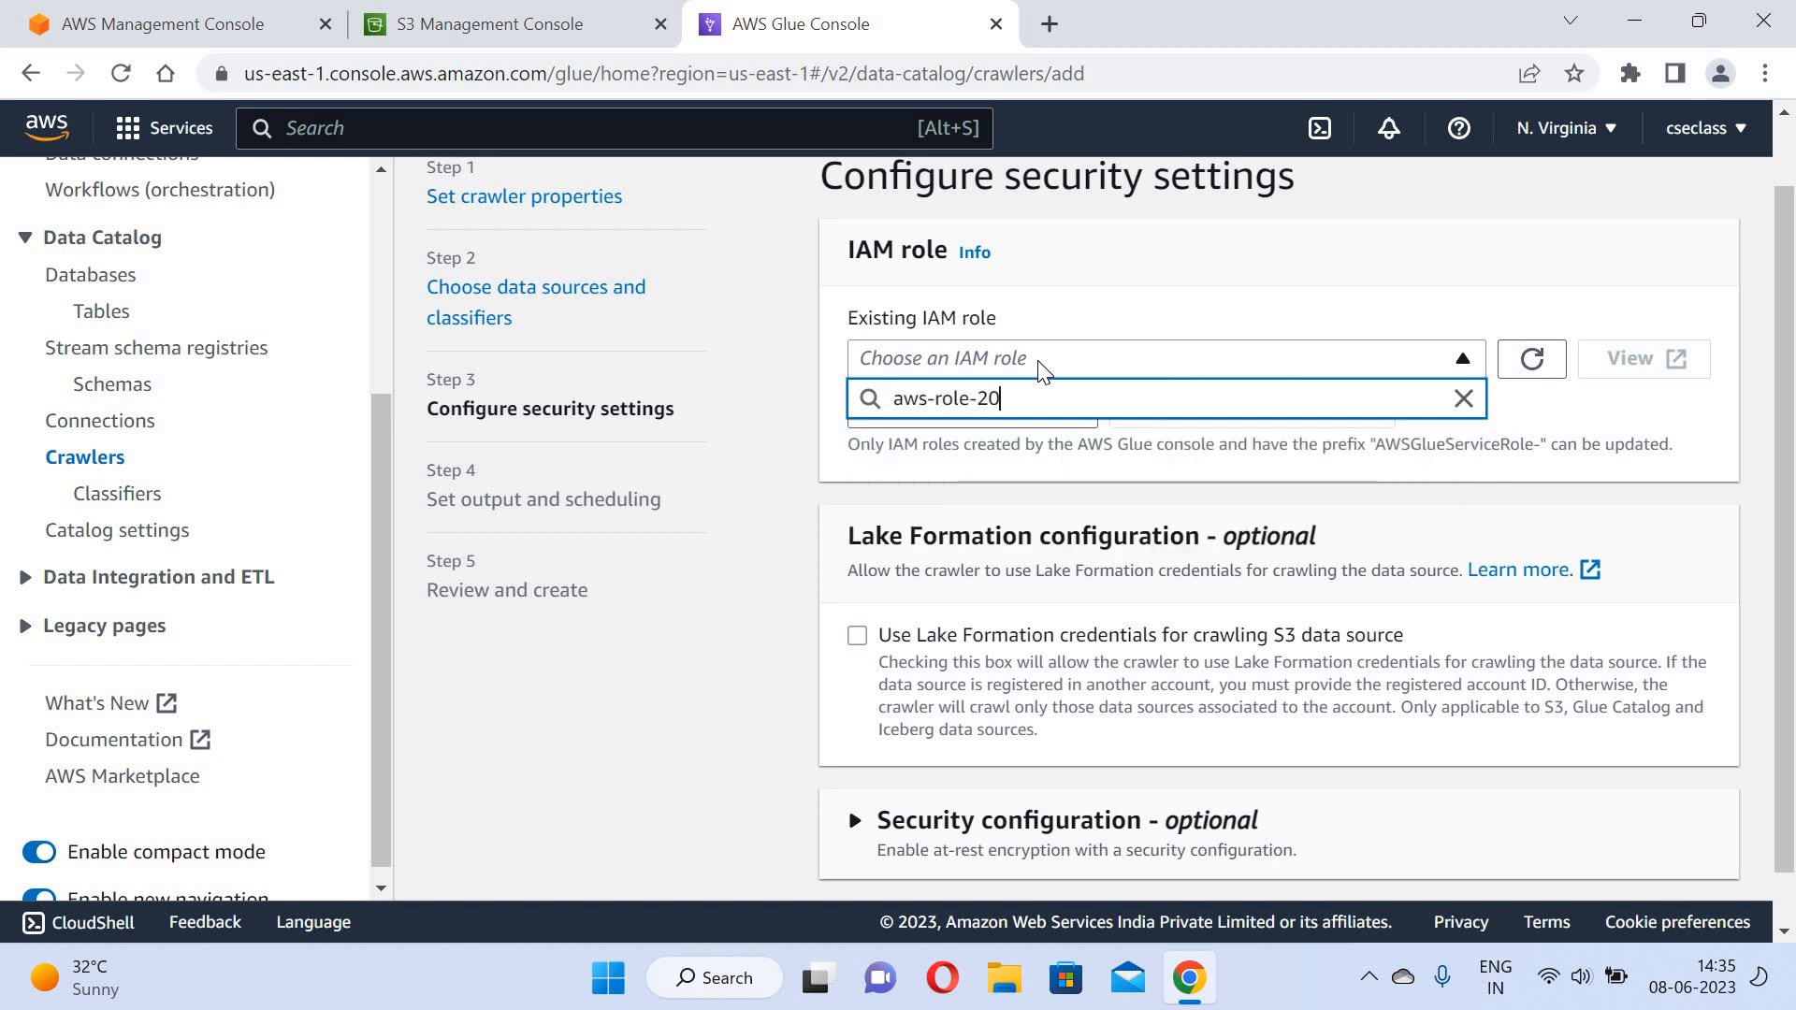
pyautogui.write('23')
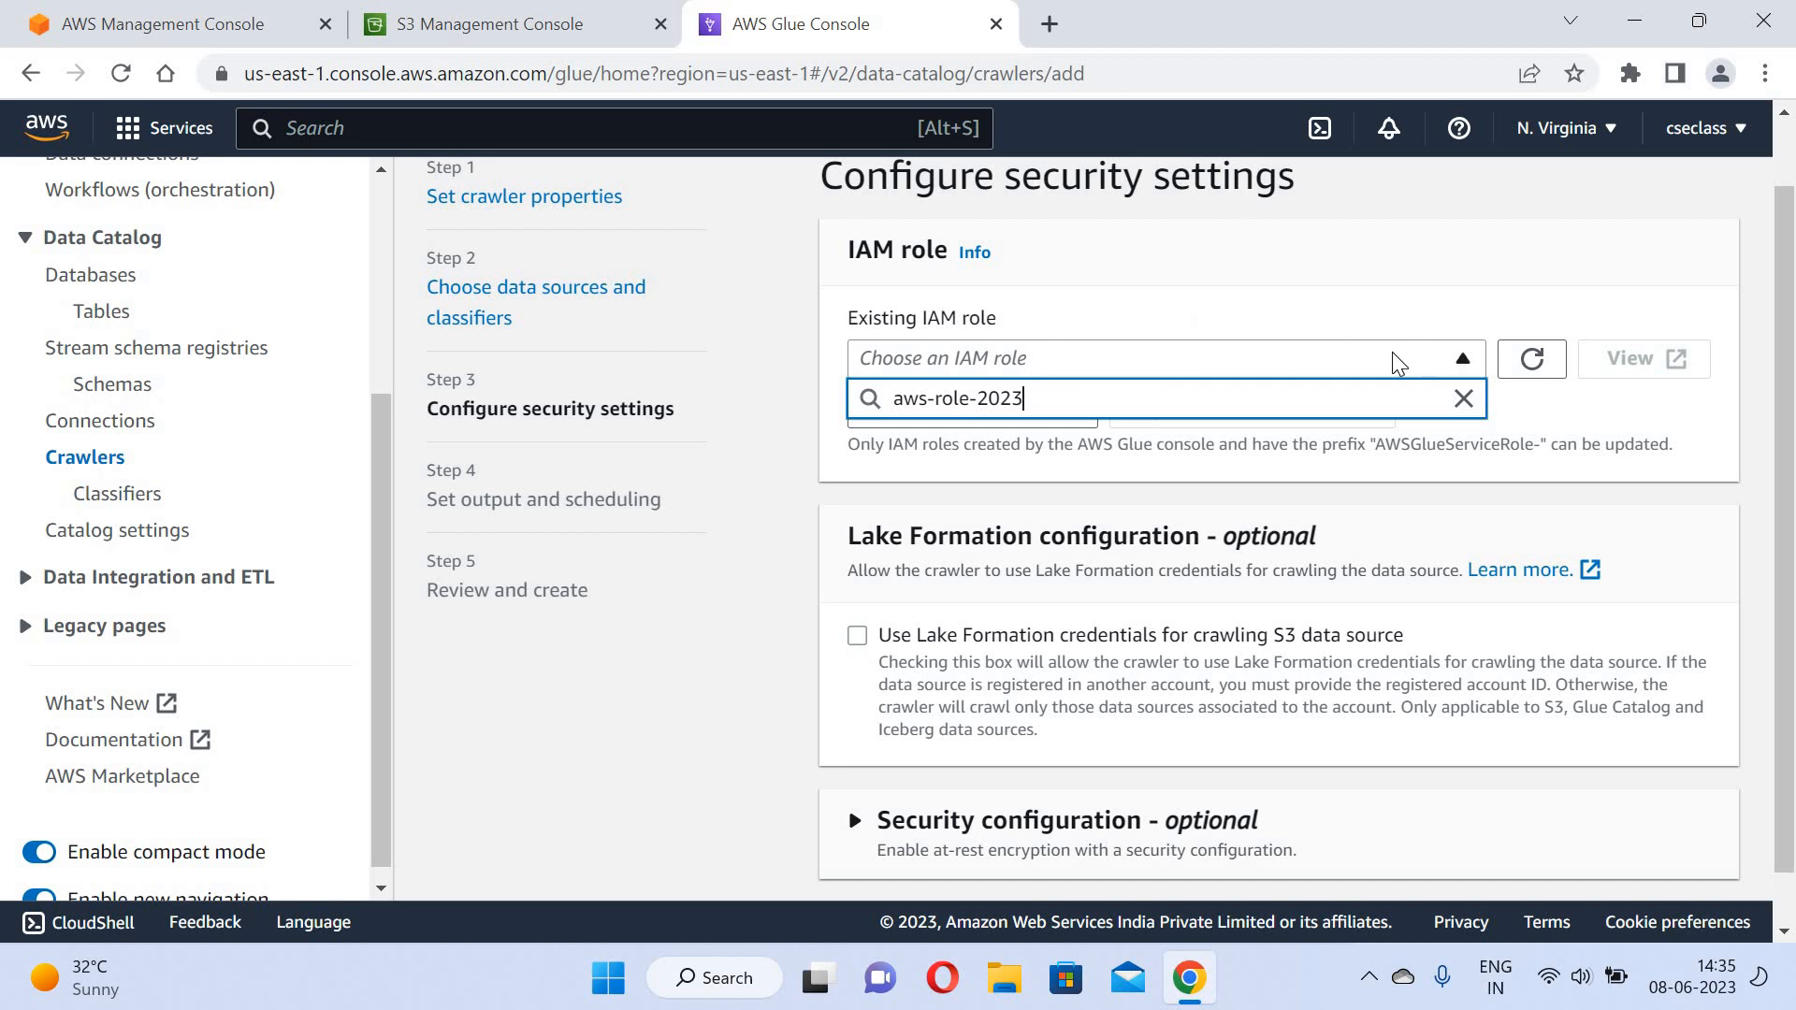
pyautogui.click(1186, 472)
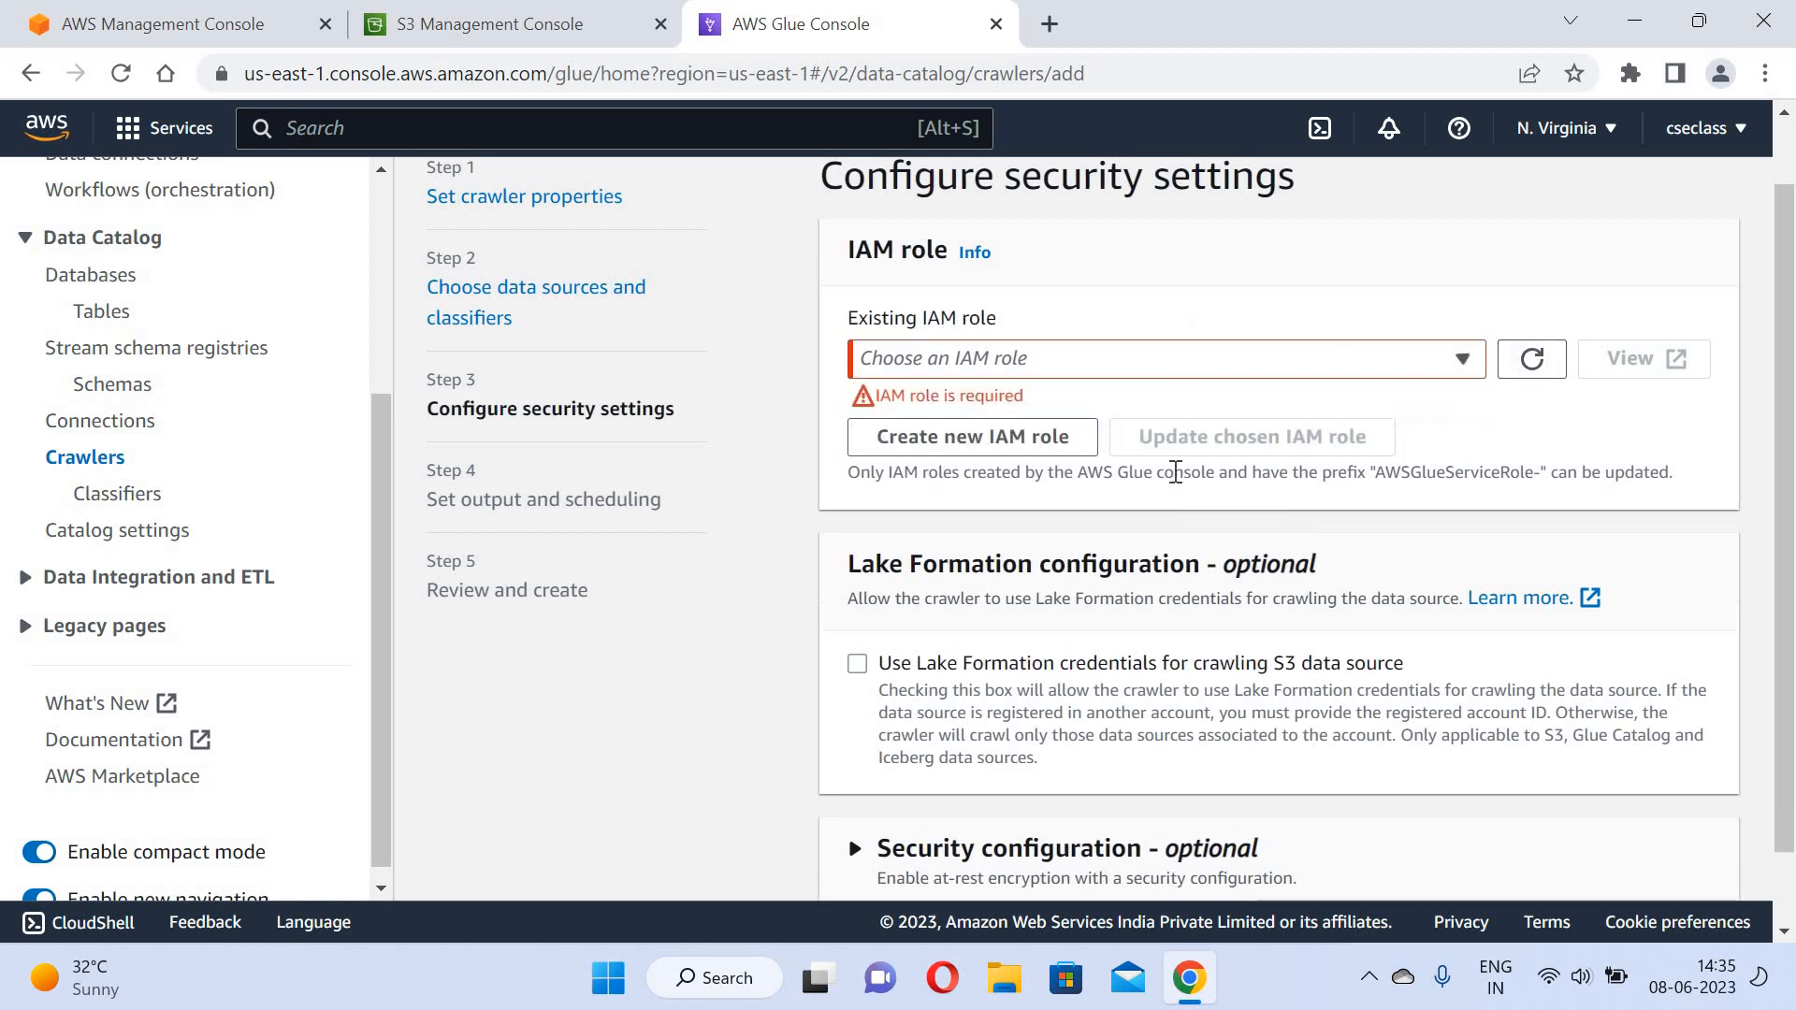
# Create a new IAM role named AWSGlueServiceRole-2024 for the crawler and proceed to the output and scheduling settings.
pyautogui.click(1018, 447)
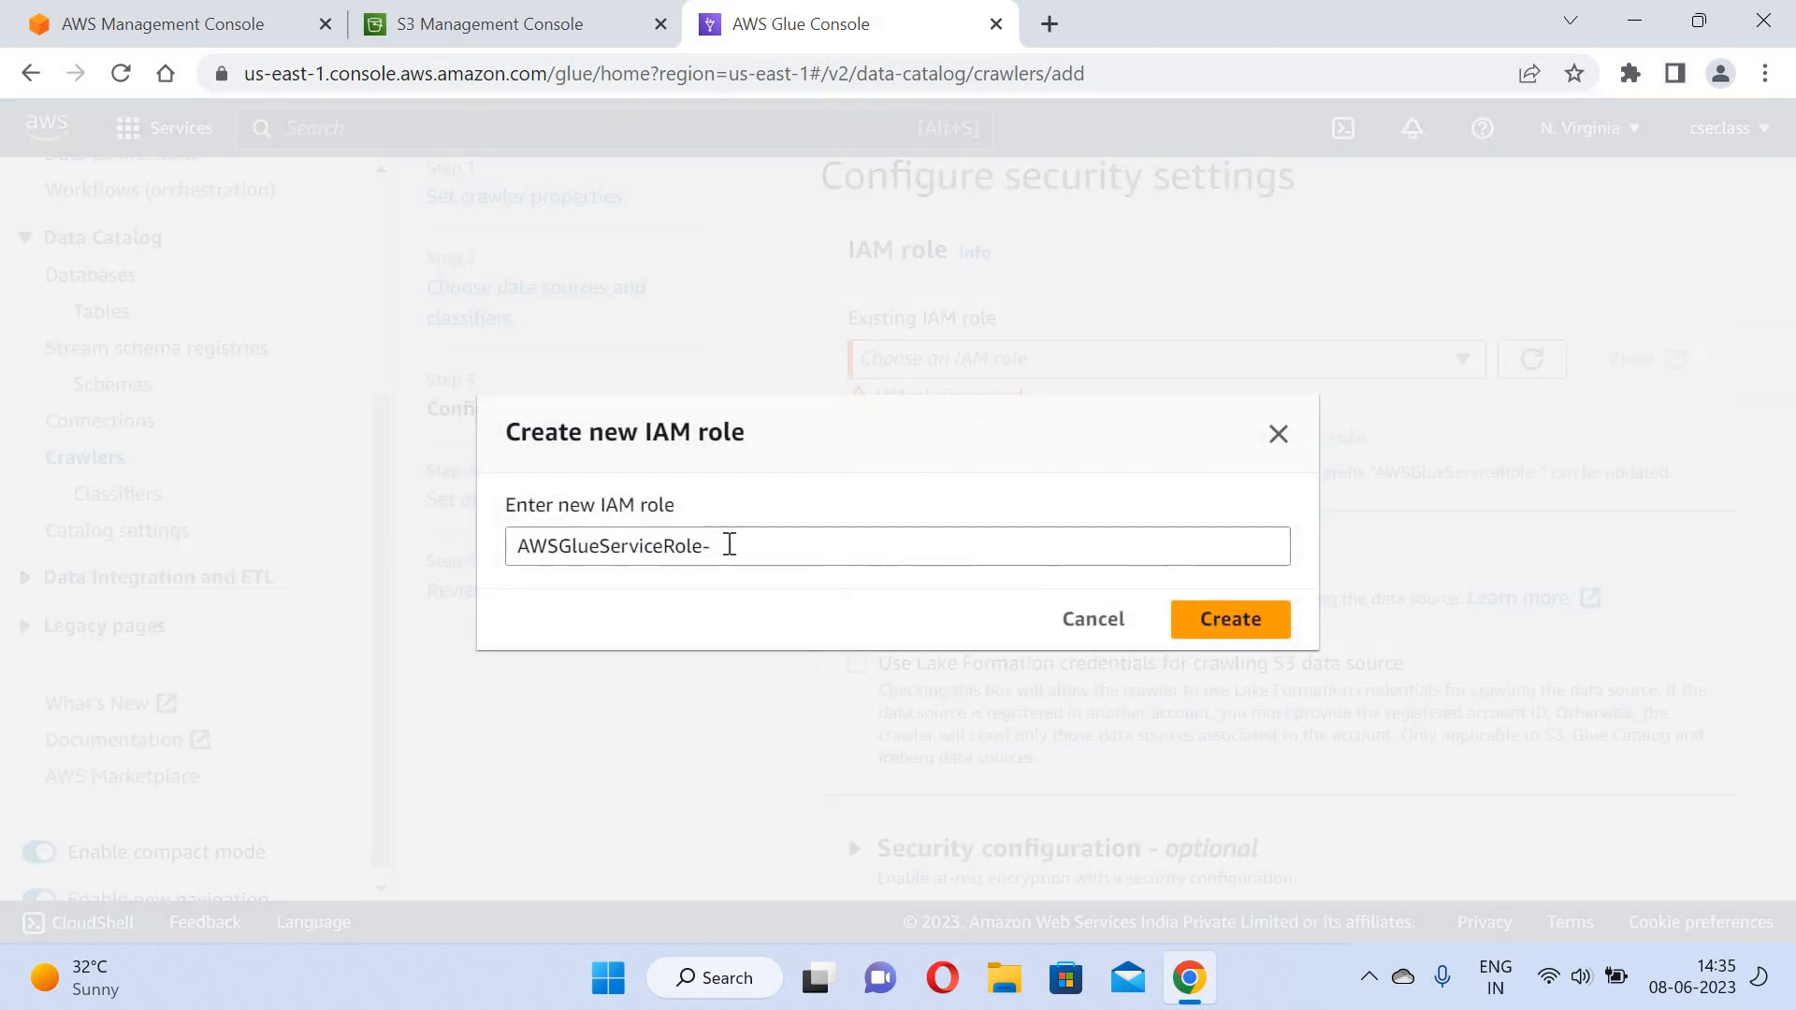
pyautogui.click(754, 545)
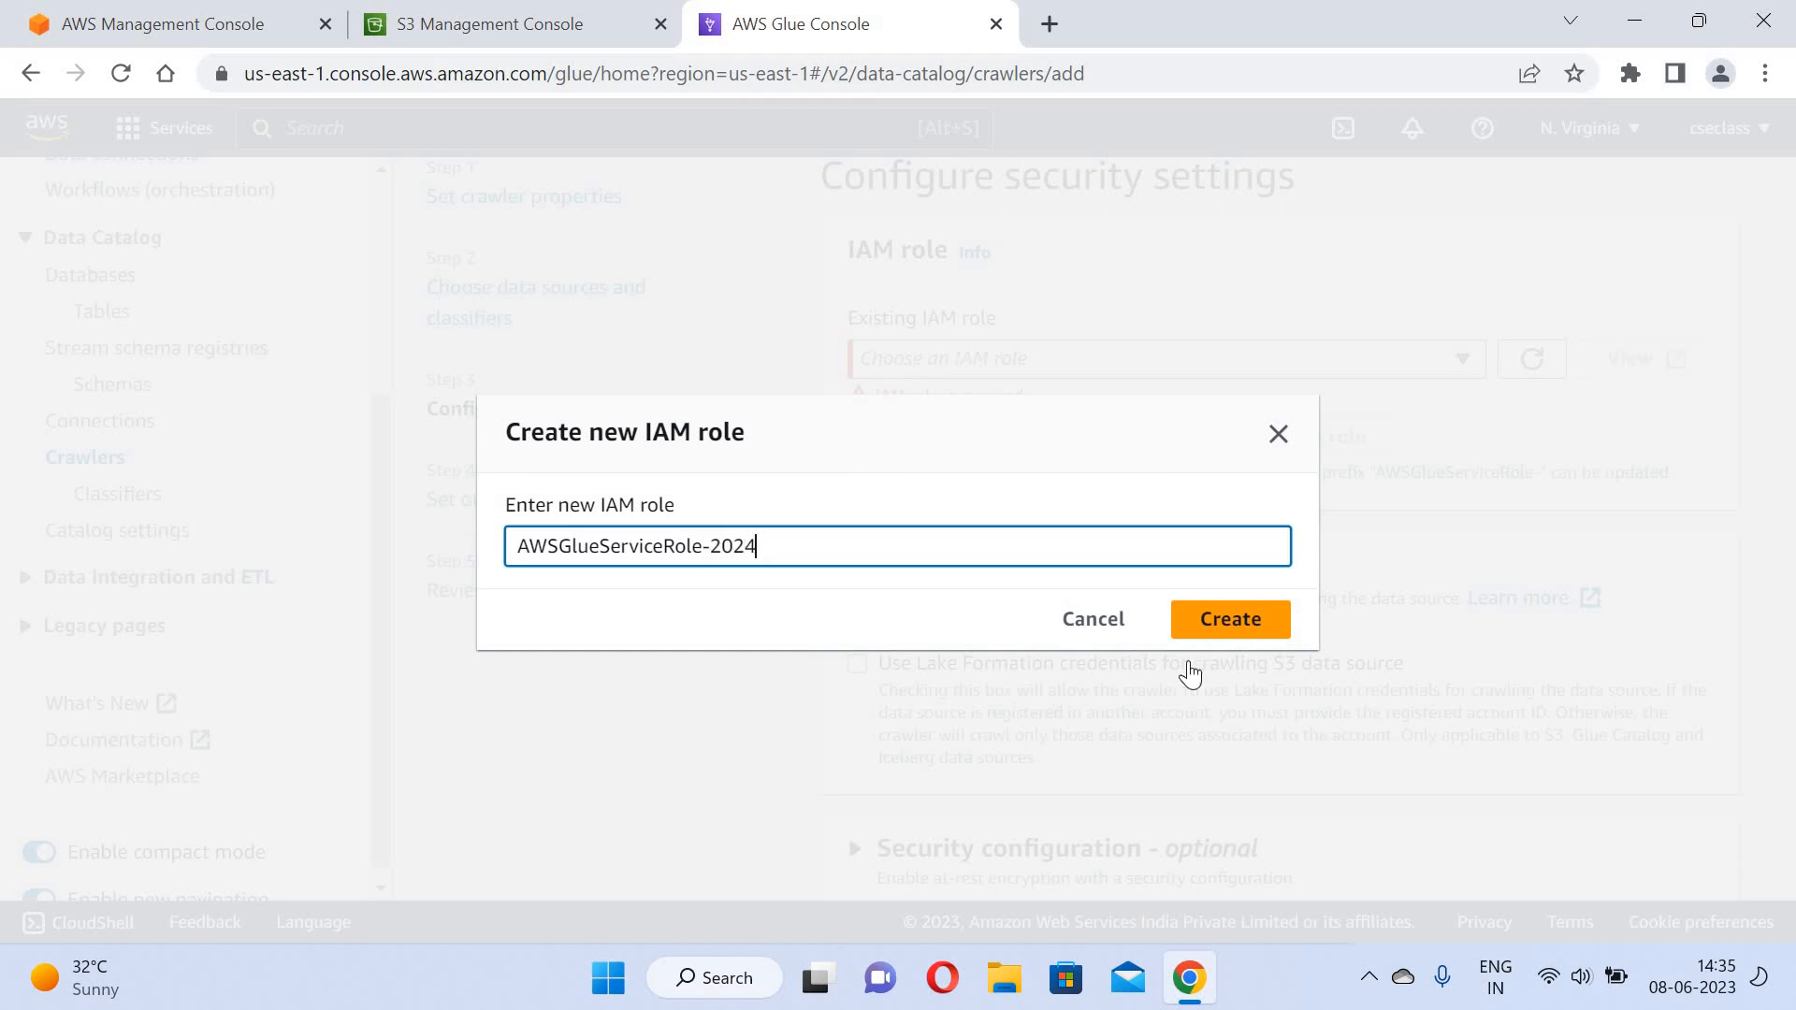
pyautogui.click(1280, 617)
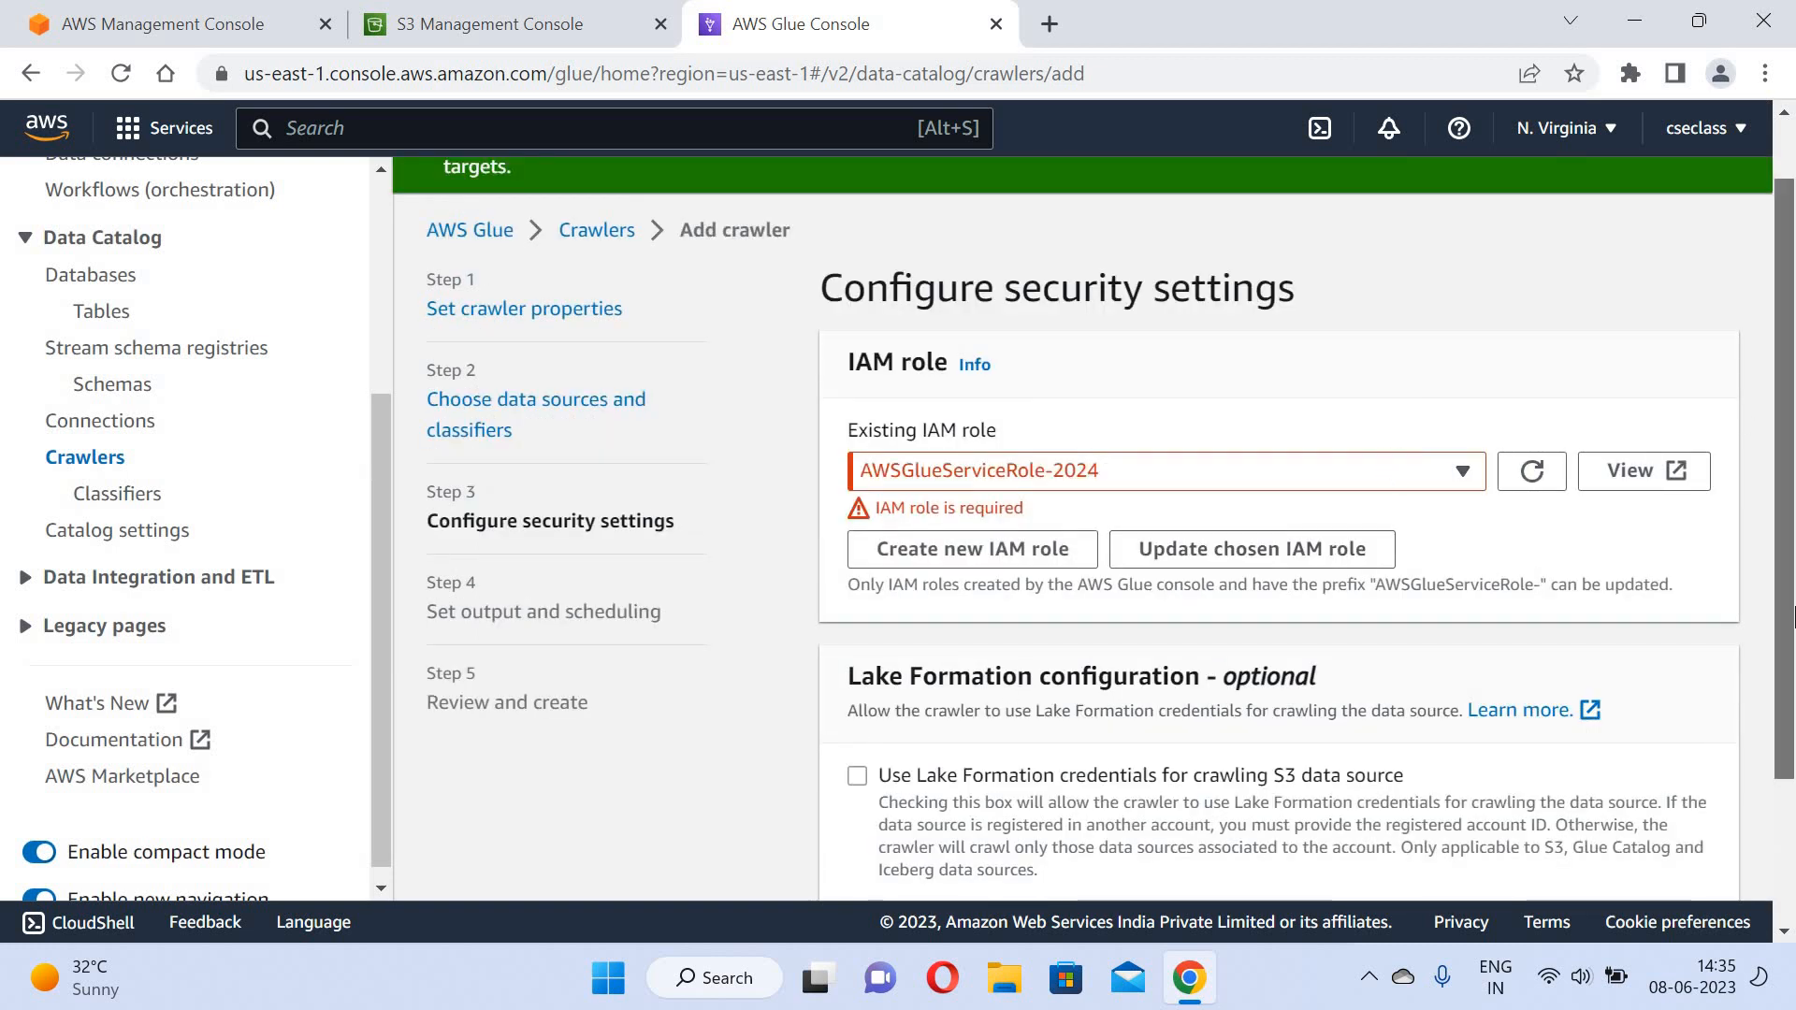
pyautogui.scroll(-2, 1715, 786)
pyautogui.click(1687, 862)
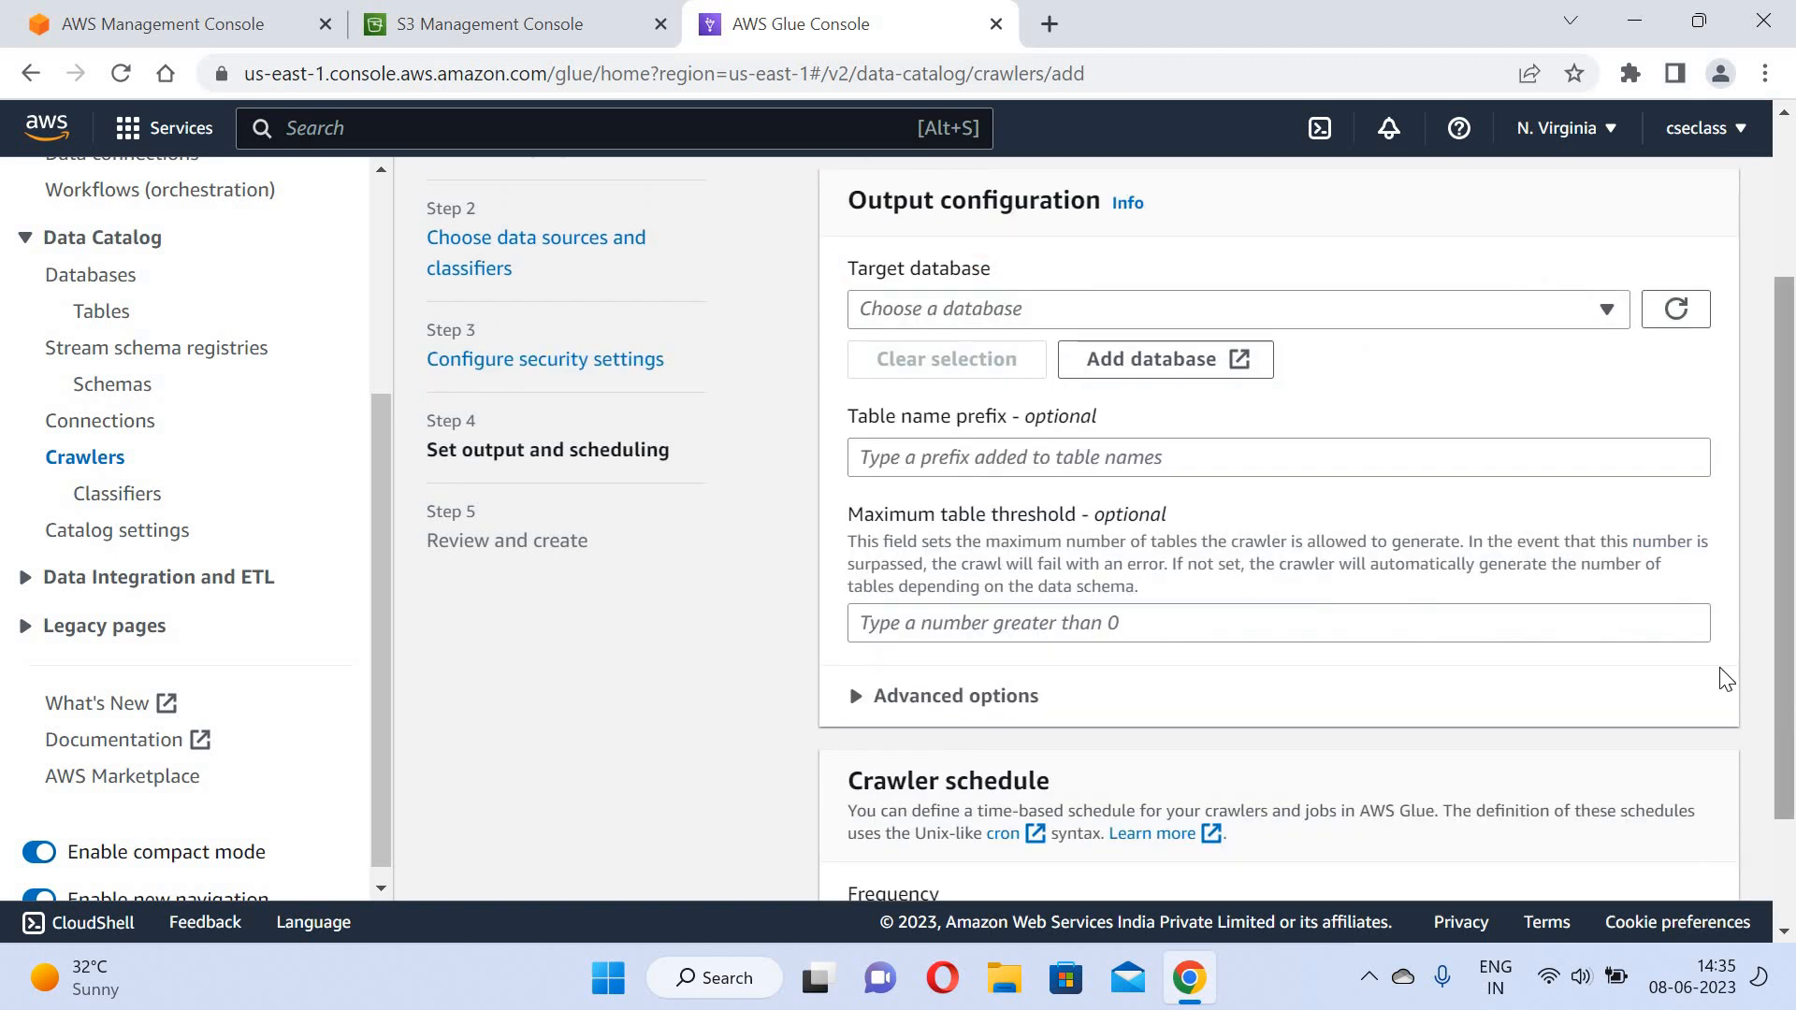
# Add a new Data Catalog database named mynewdb from the crawler's output configuration.
pyautogui.rightClick(1351, 297)
pyautogui.click(1127, 370)
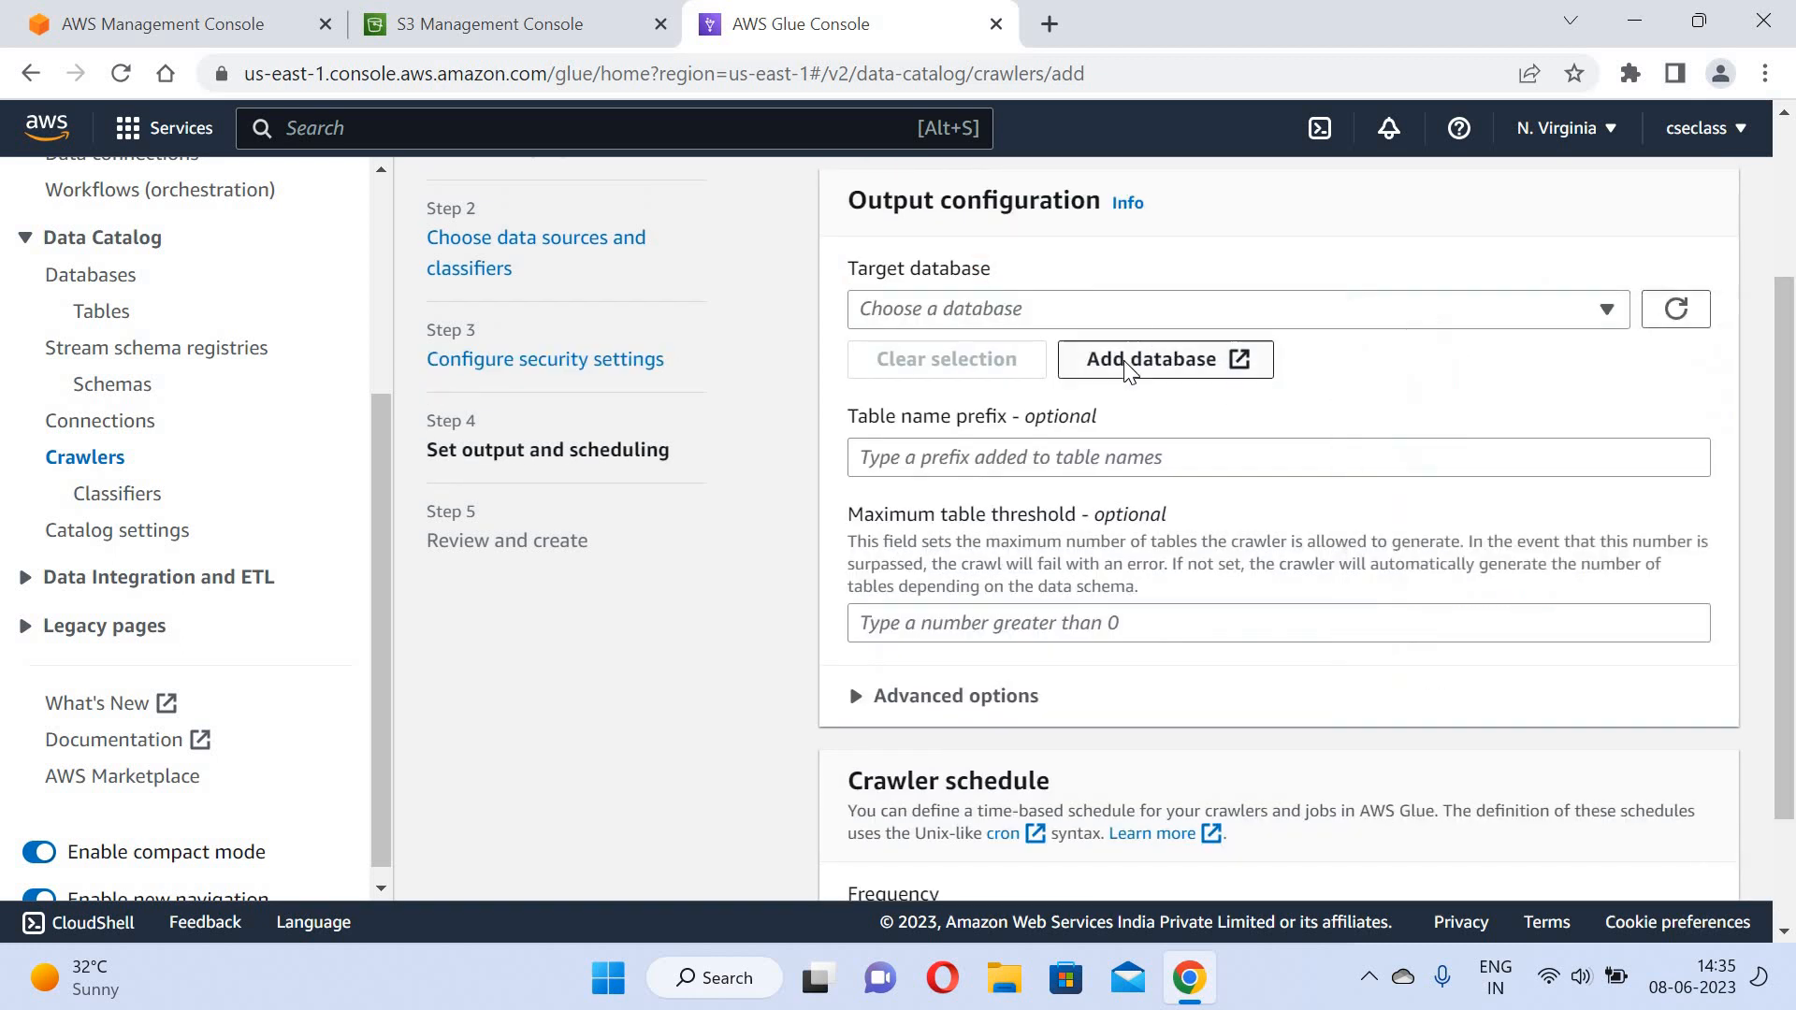
pyautogui.click(1126, 370)
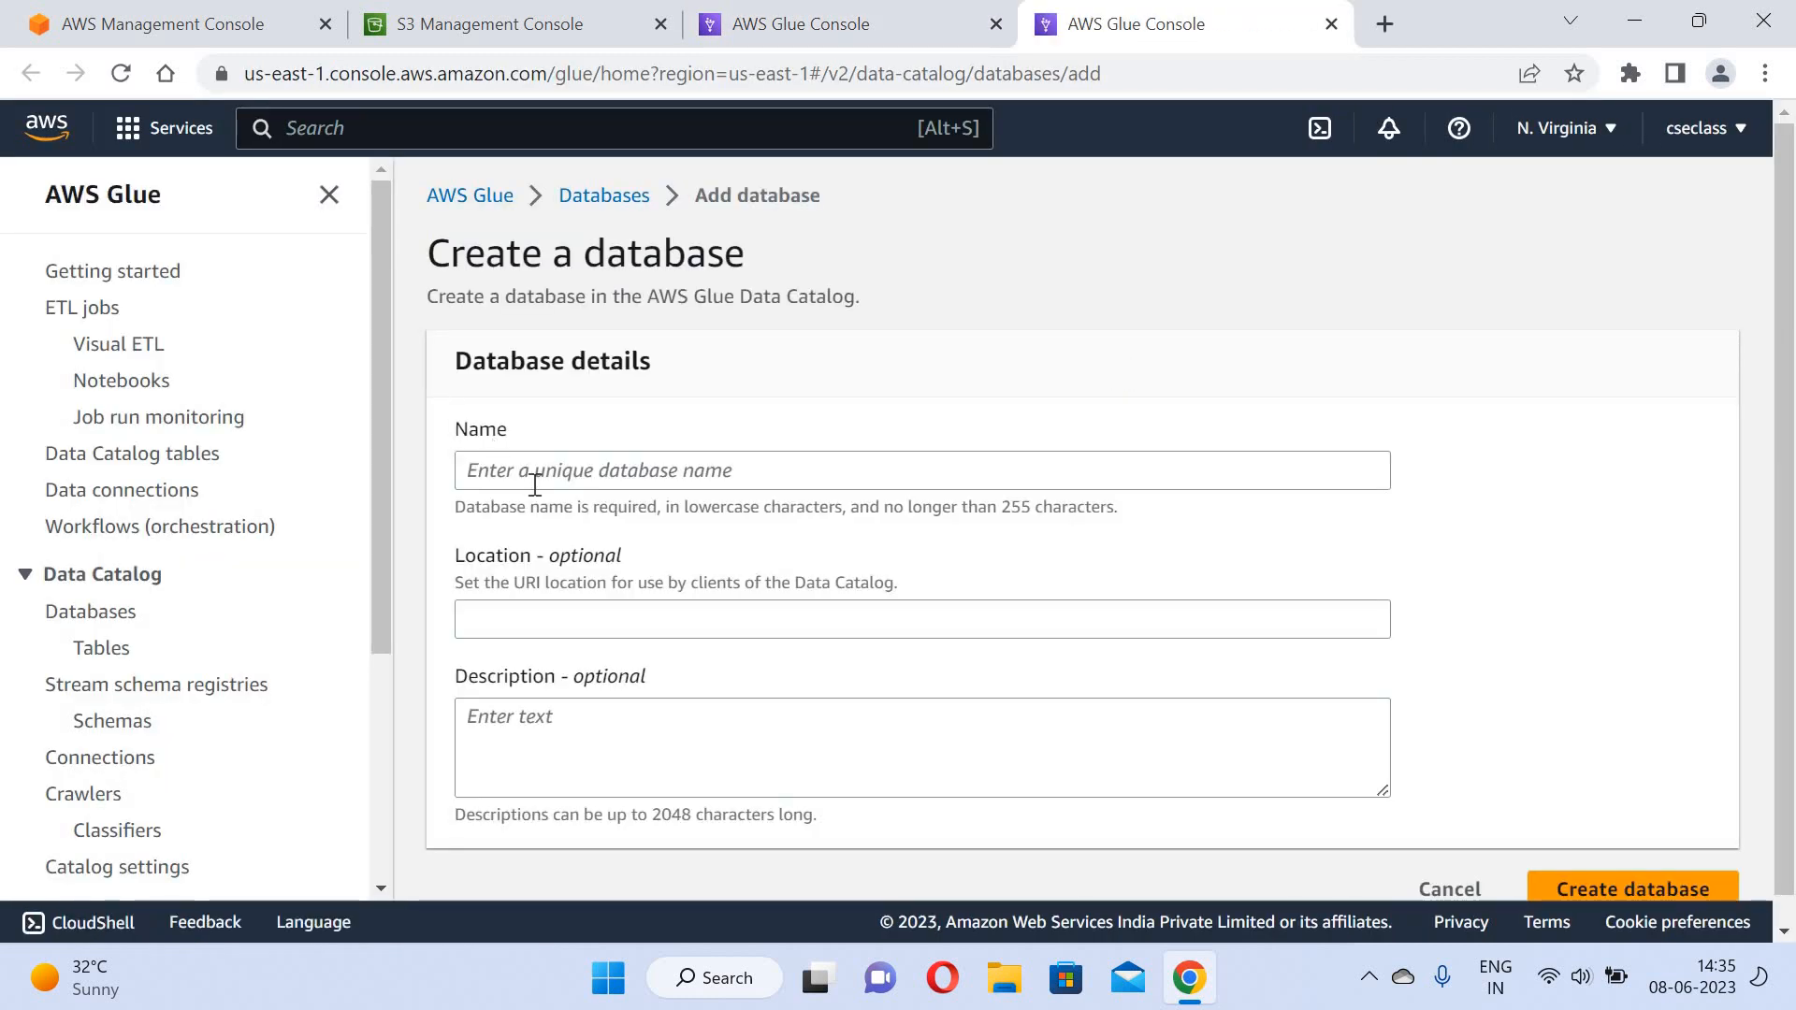
pyautogui.click(535, 485)
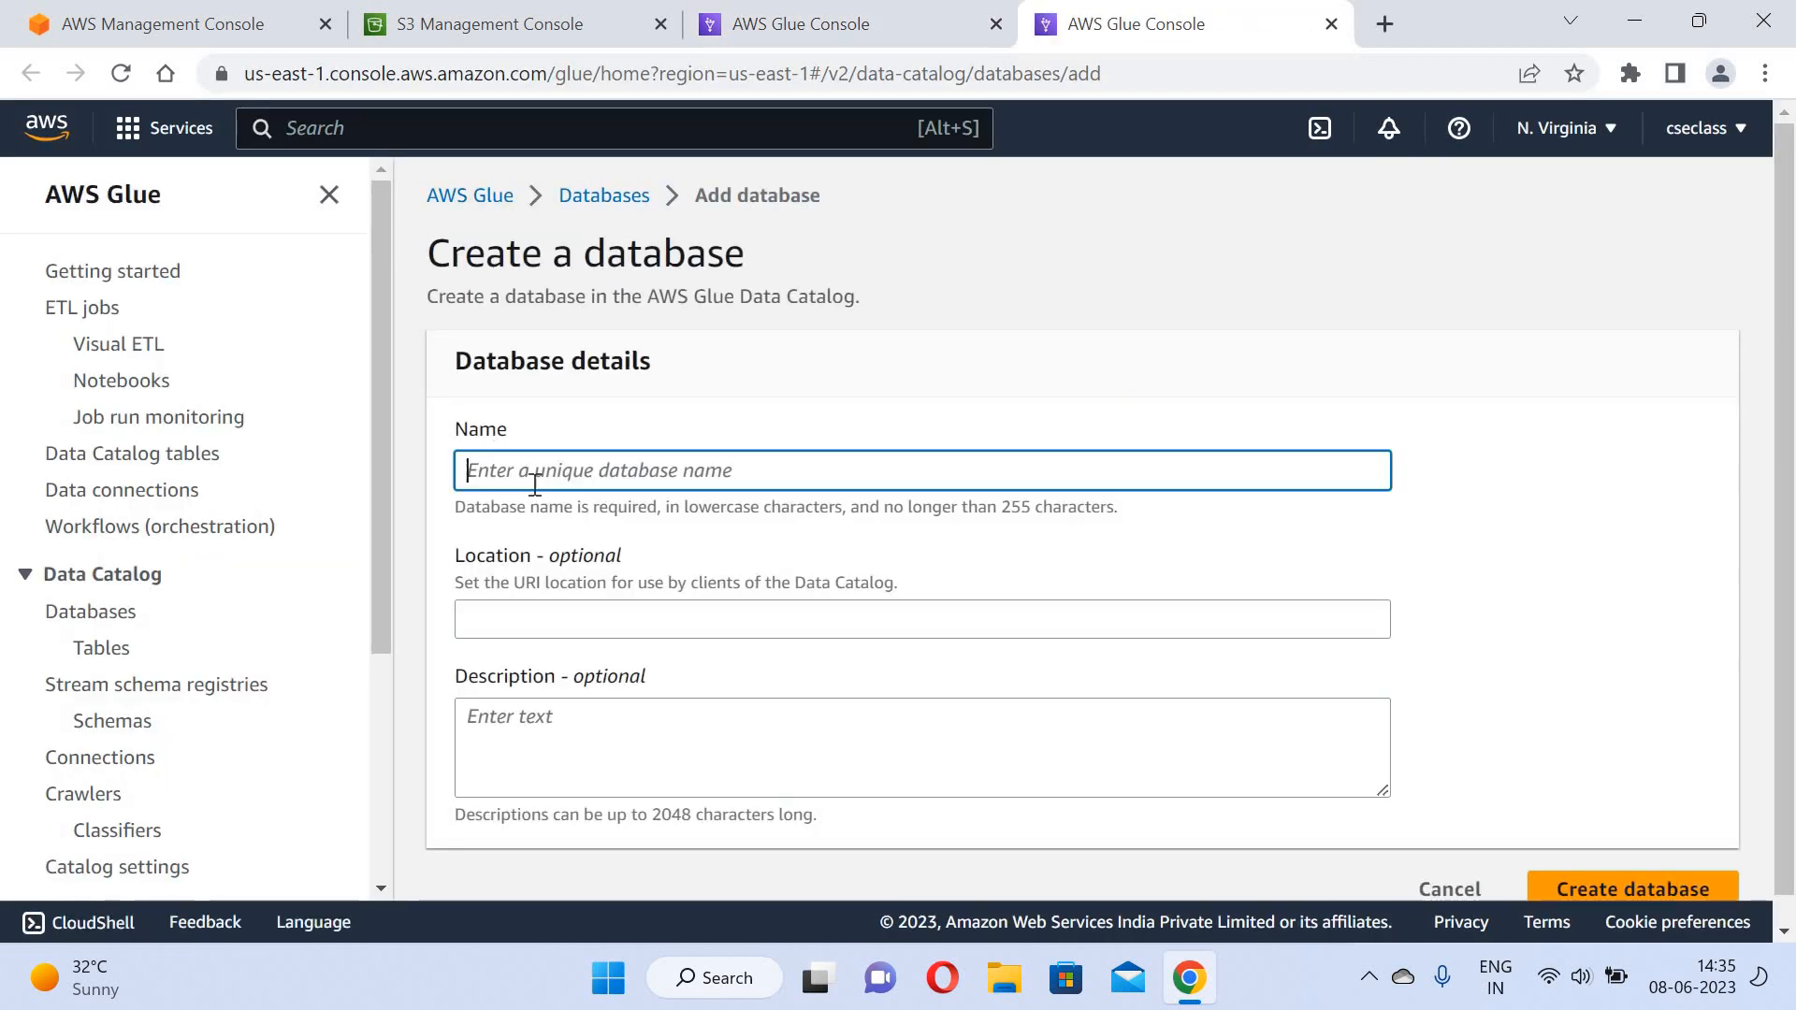
pyautogui.write('mynewdb')
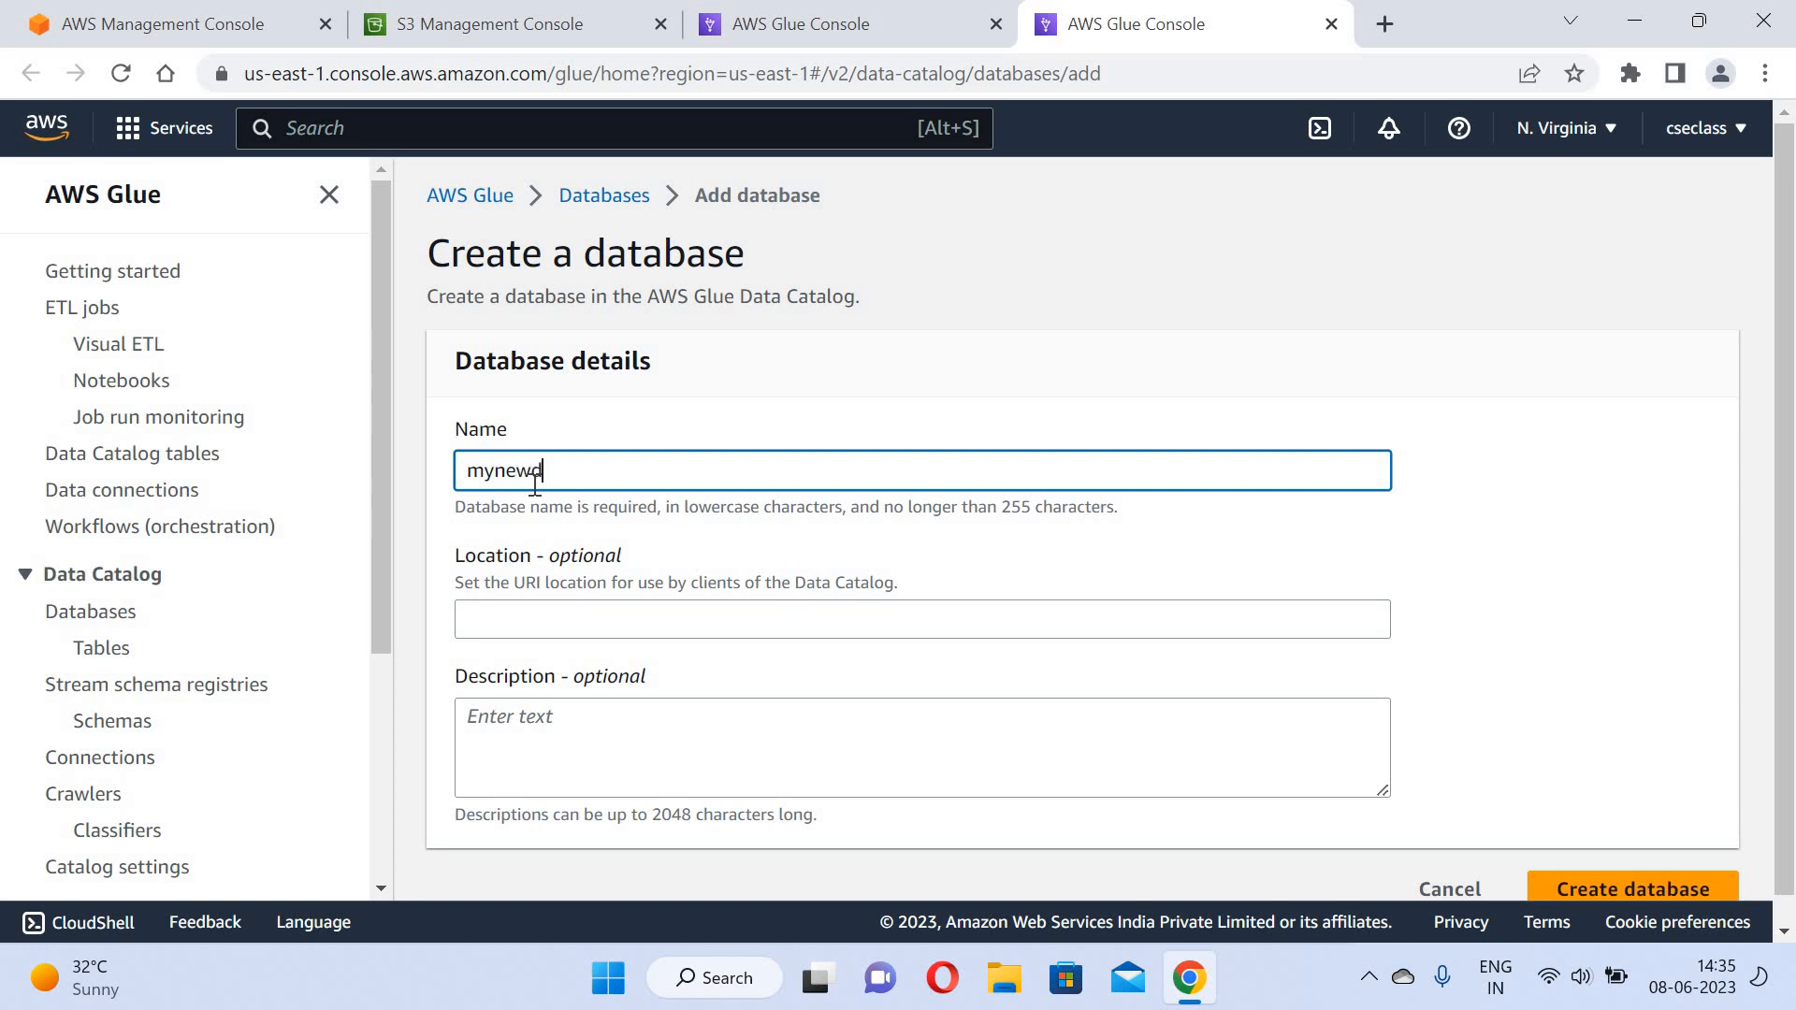
pyautogui.click(1693, 889)
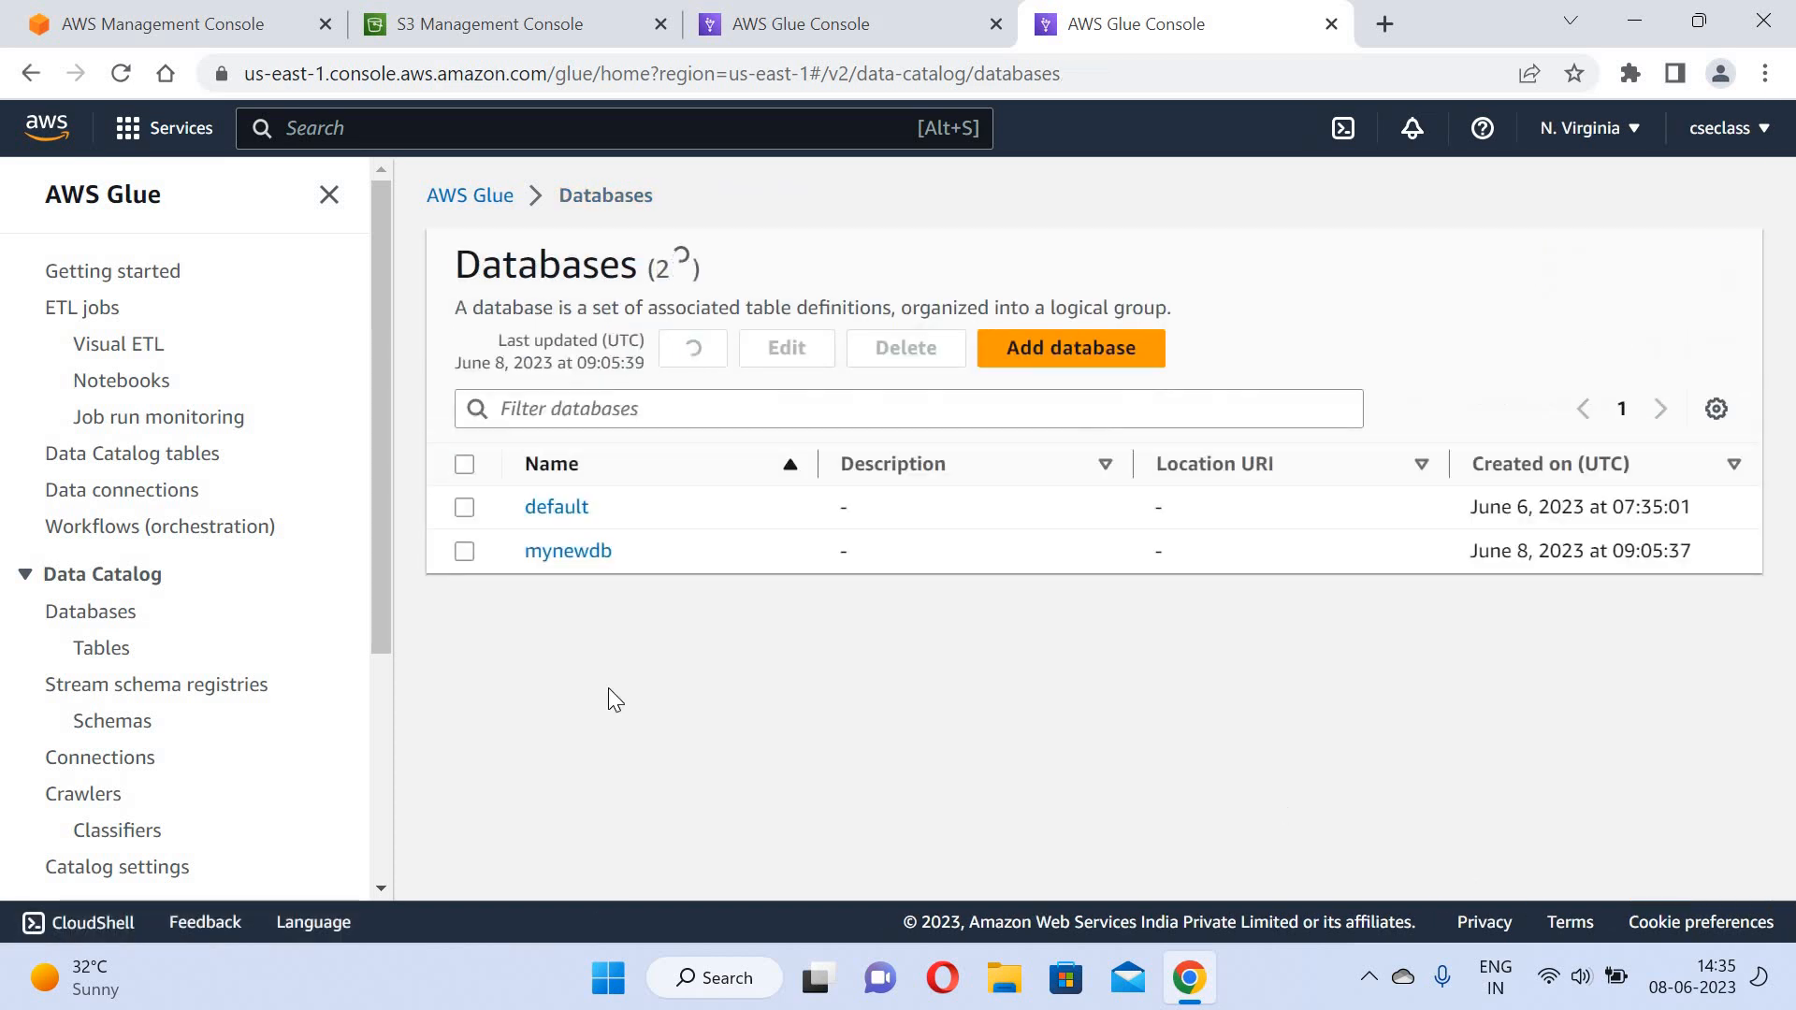
# Return to the crawler setup tab, refresh the database list and choose mynewdb as the target database.
pyautogui.click(924, 11)
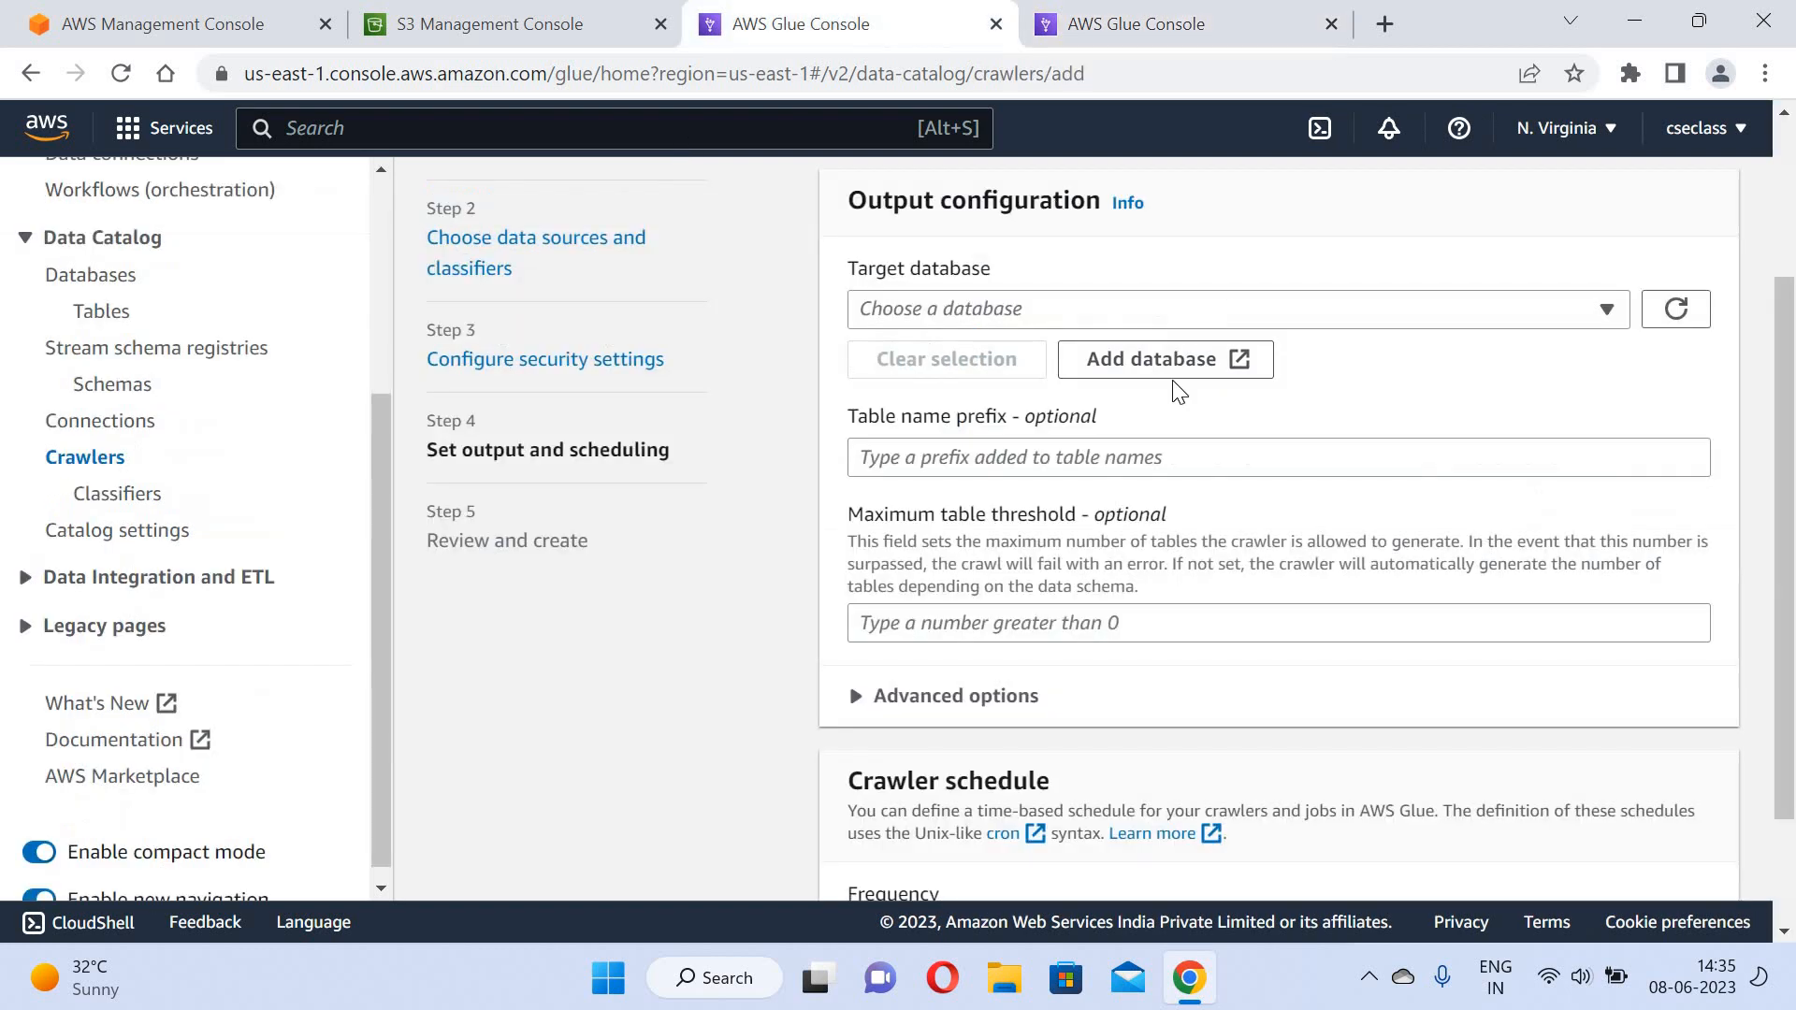
pyautogui.click(1239, 316)
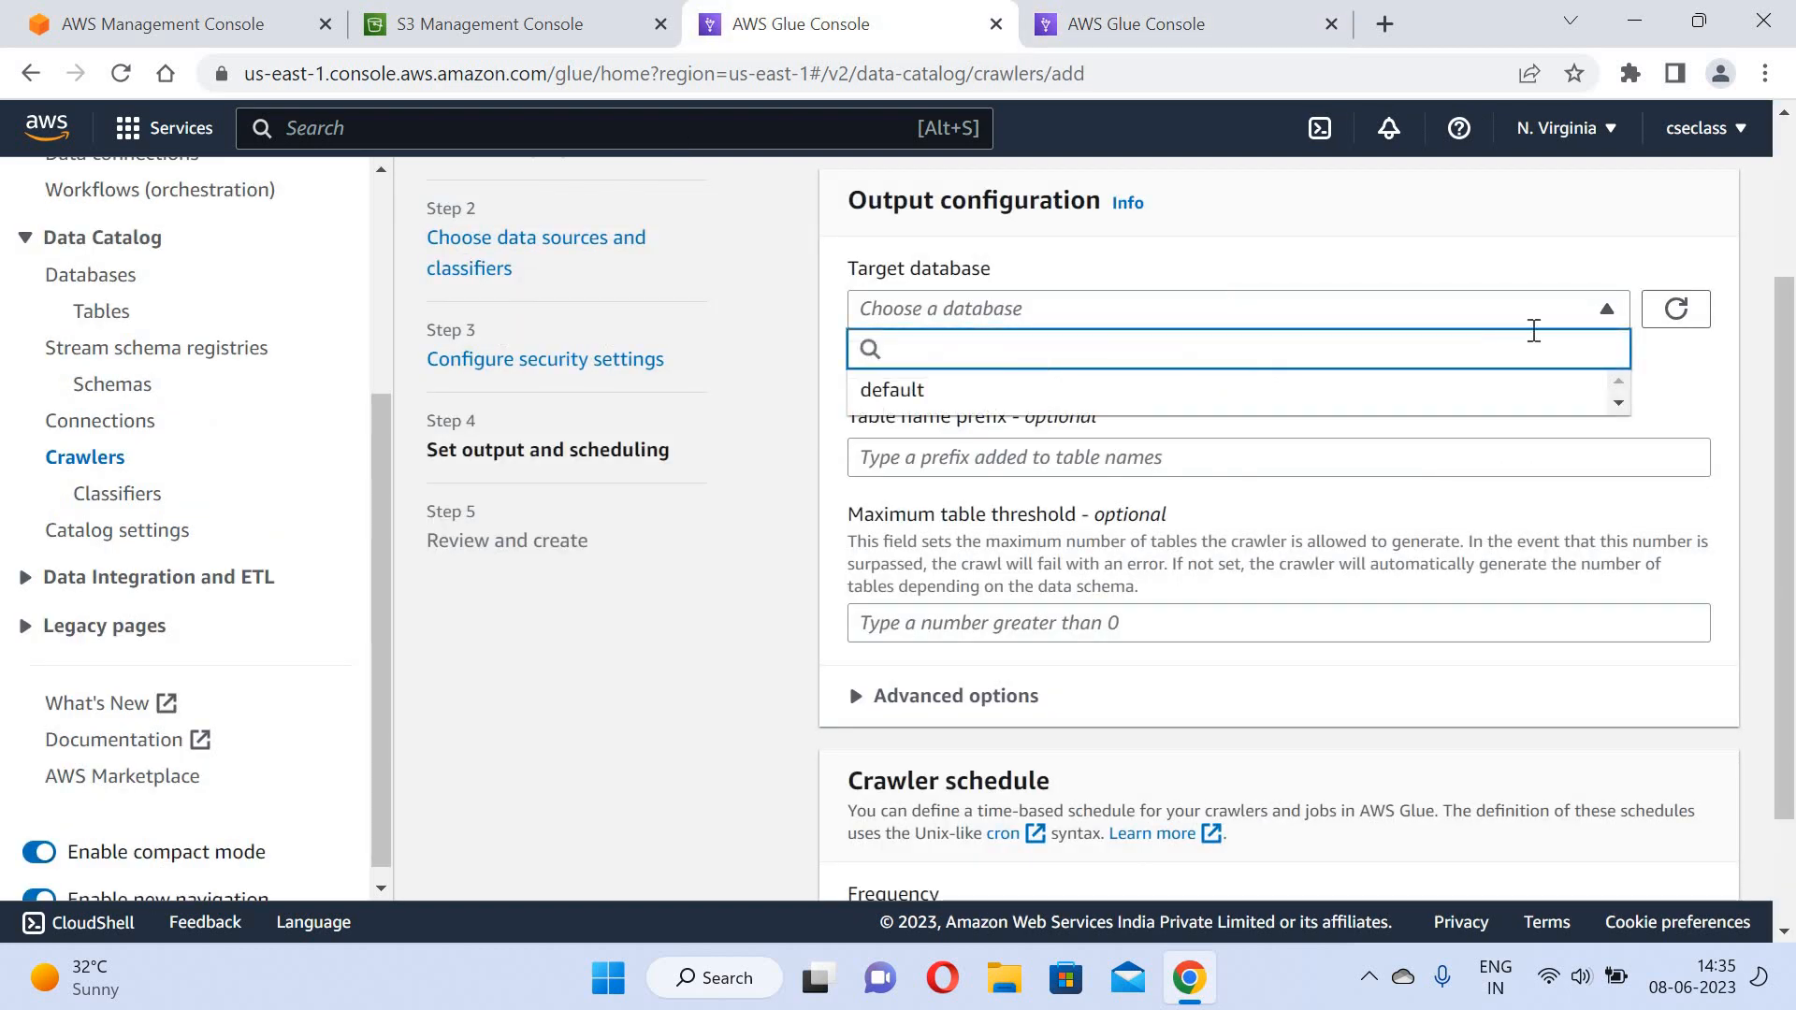
pyautogui.click(1675, 309)
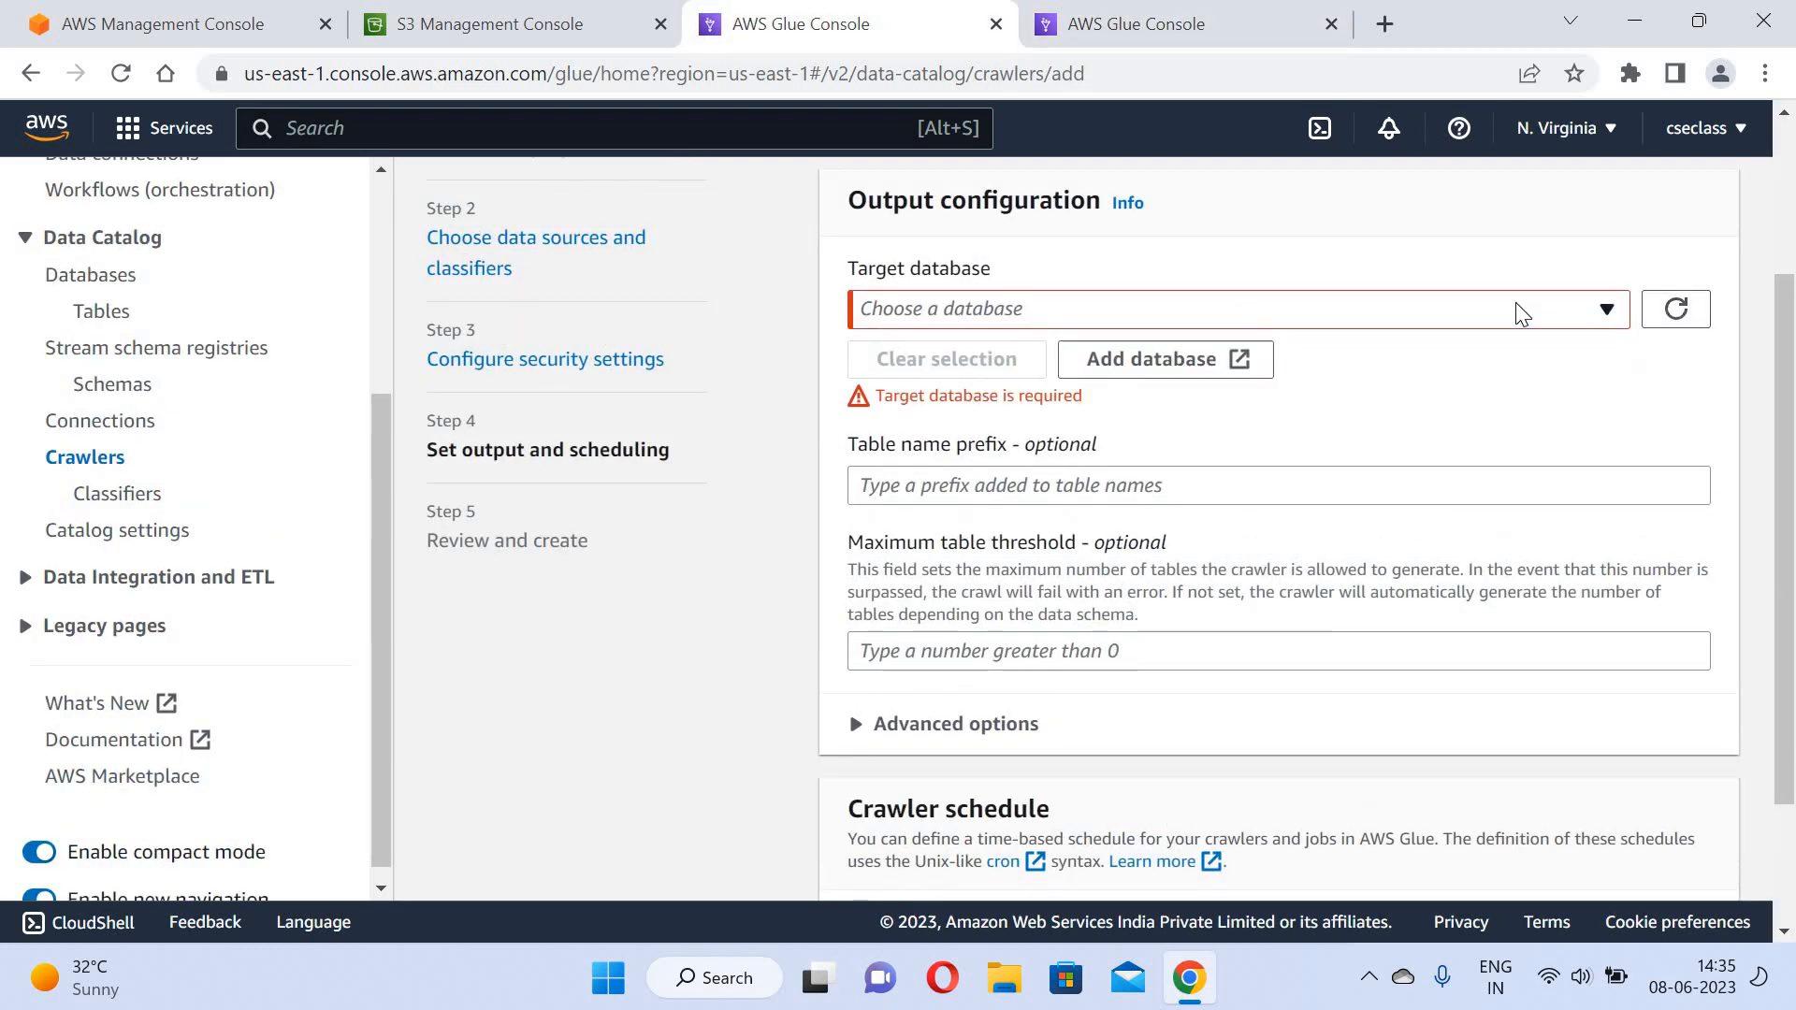
pyautogui.click(1520, 316)
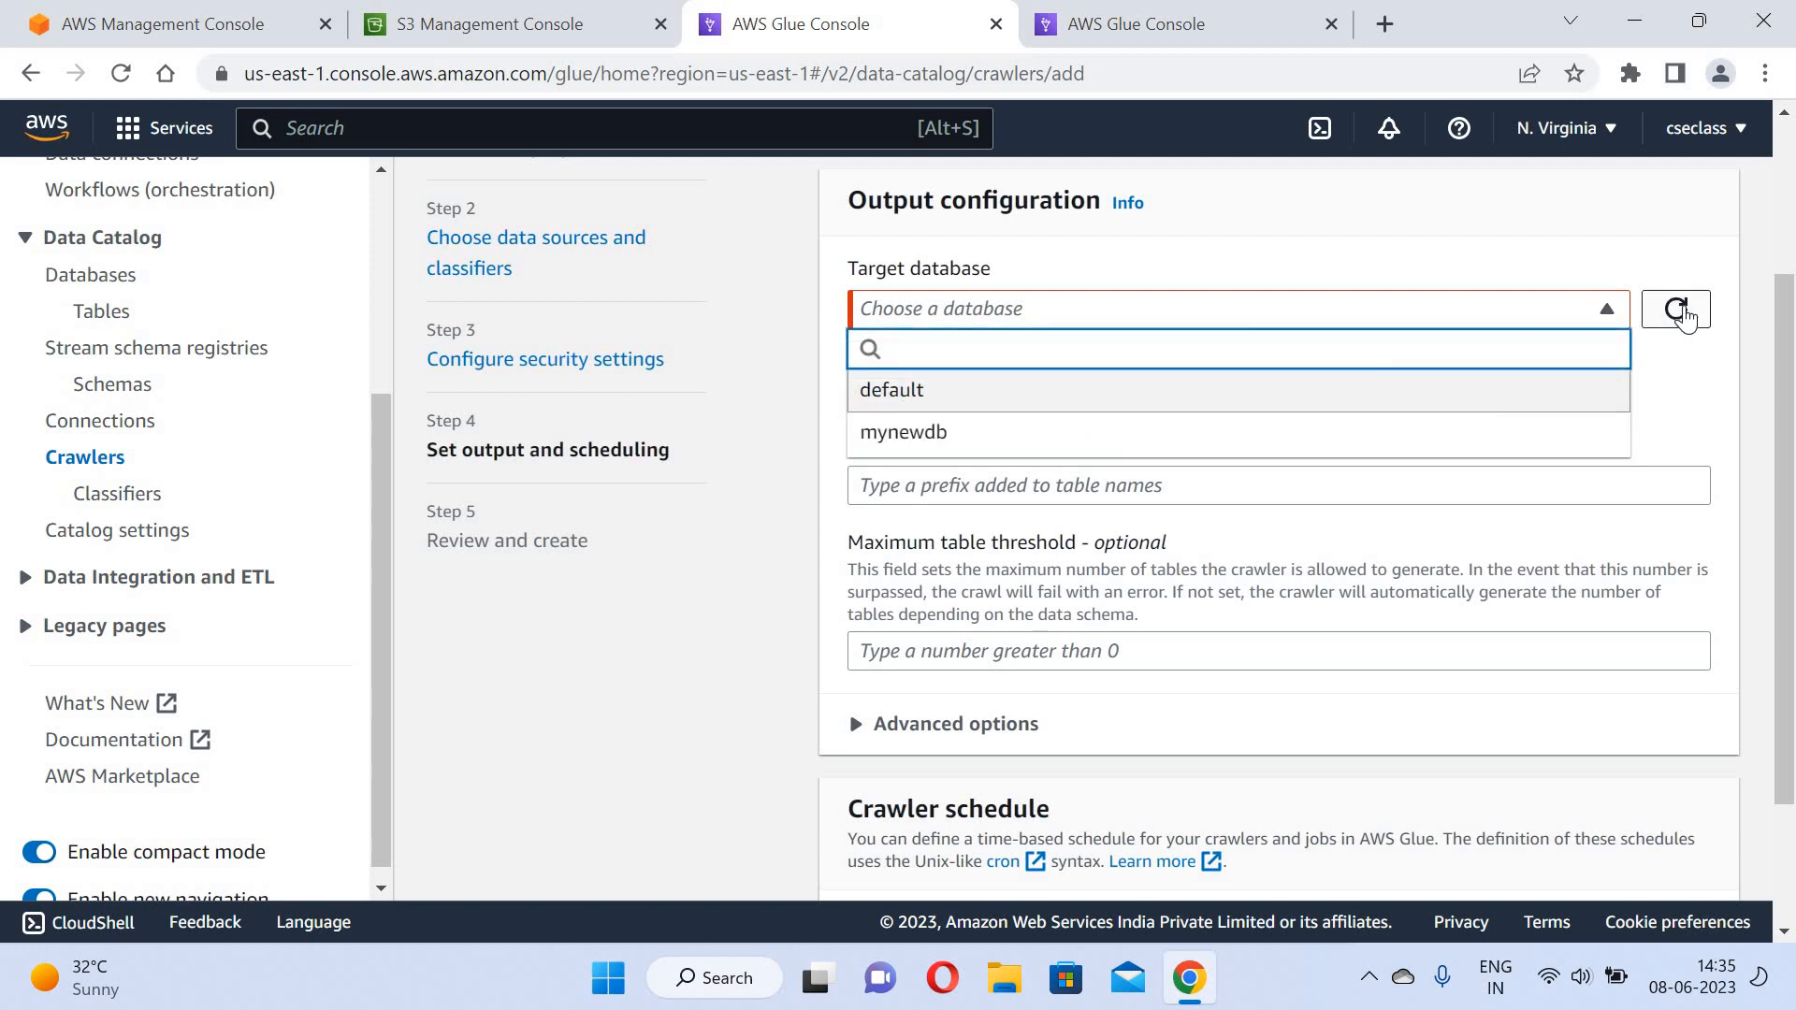
pyautogui.click(1684, 318)
pyautogui.click(1483, 313)
pyautogui.click(964, 434)
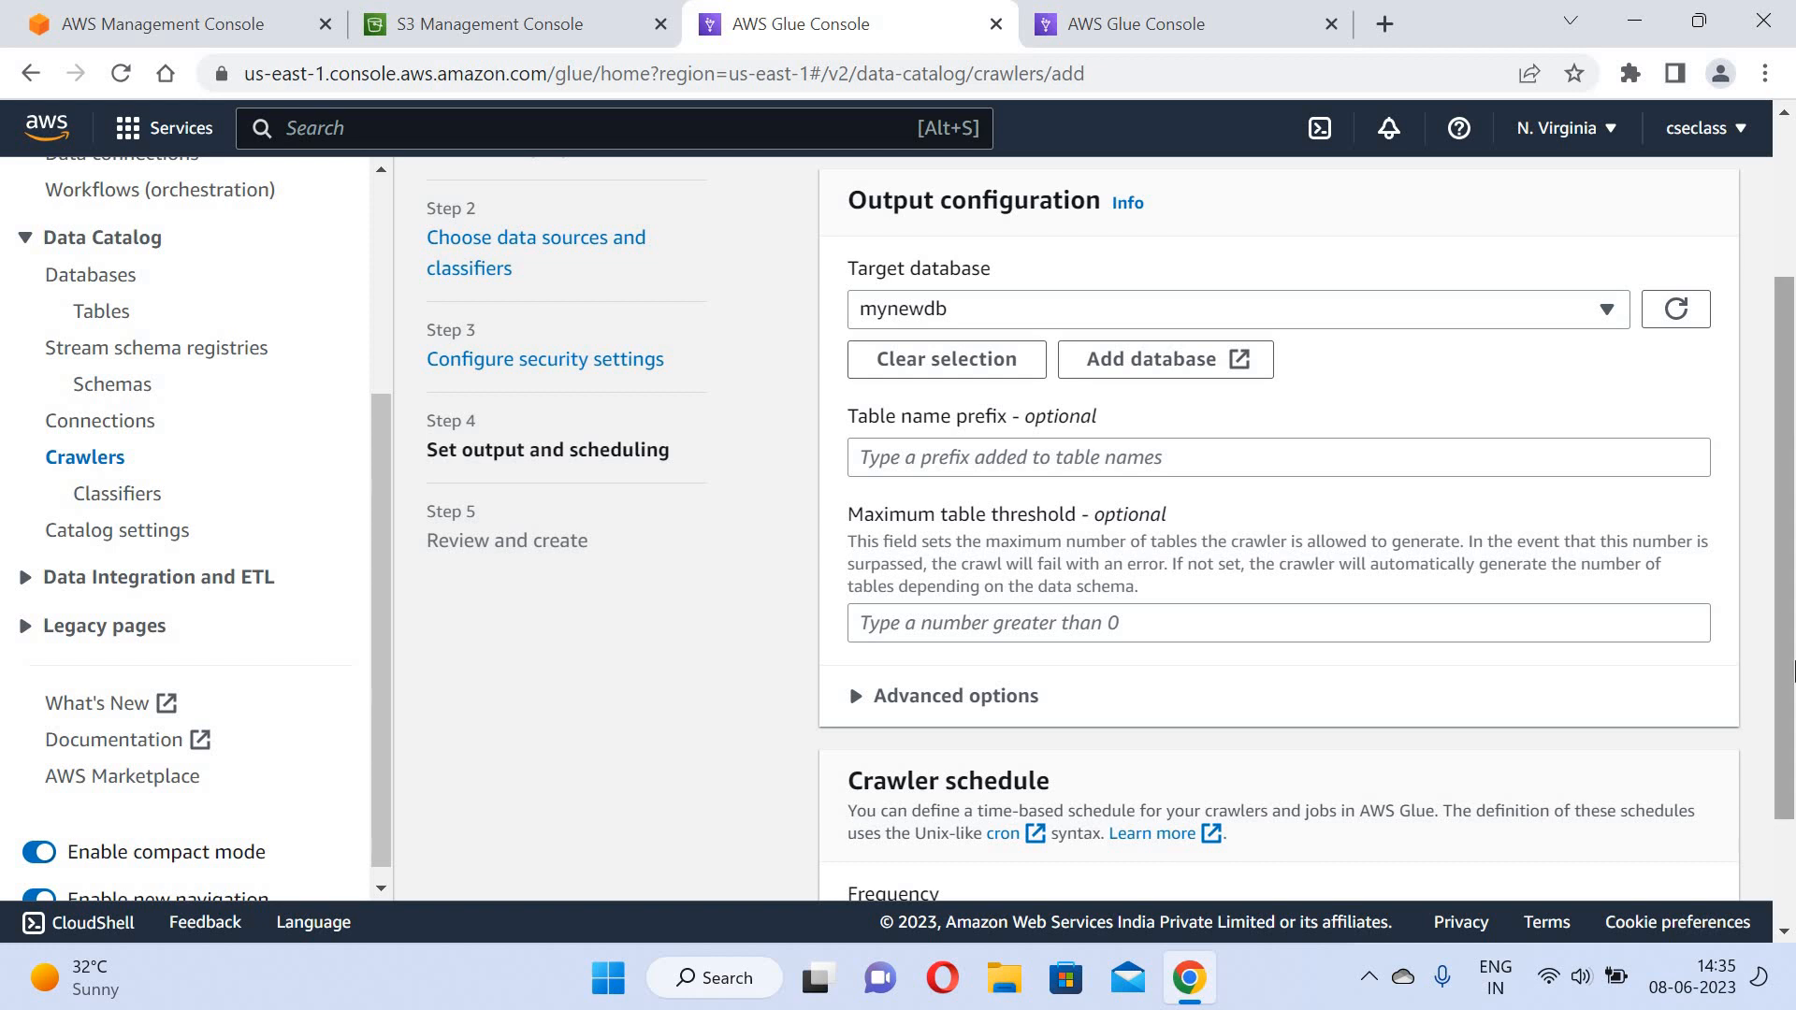
# Keep the crawler schedule on demand, proceed to the review and create the crawler.
pyautogui.rightClick(1792, 669)
pyautogui.click(1786, 716)
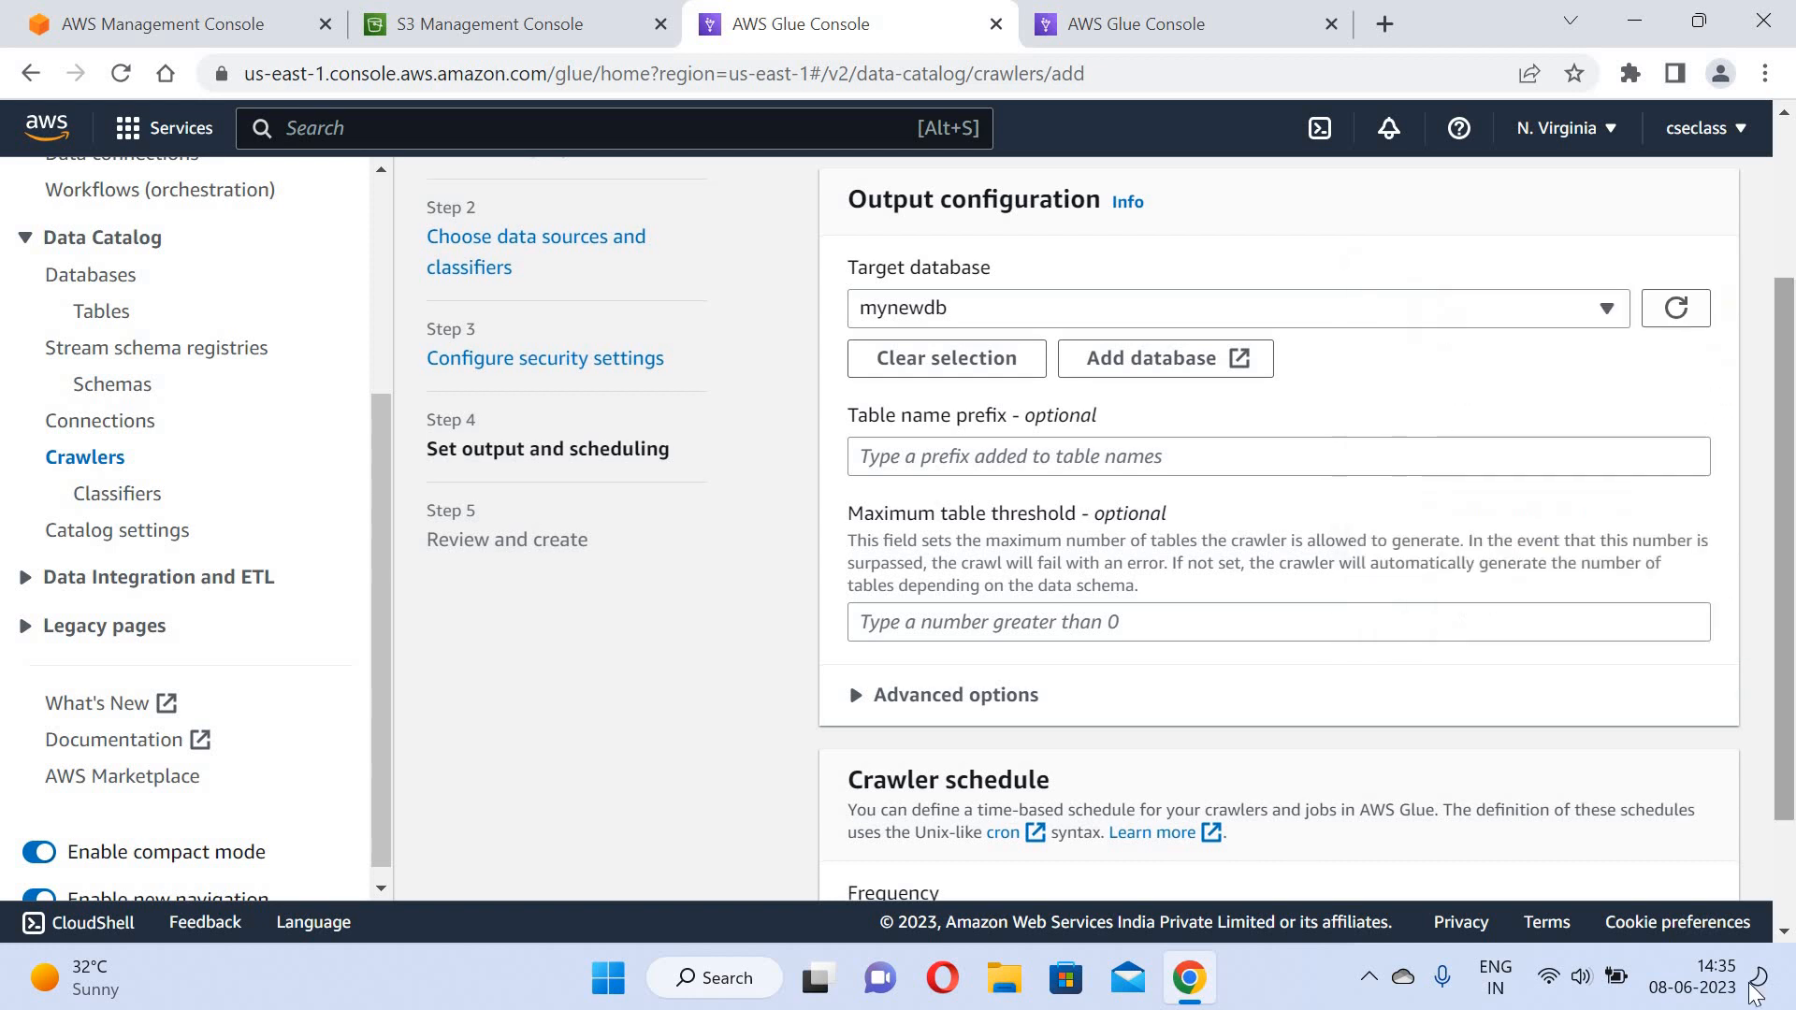
pyautogui.moveTo(1785, 721); pyautogui.dragTo(1676, 971)
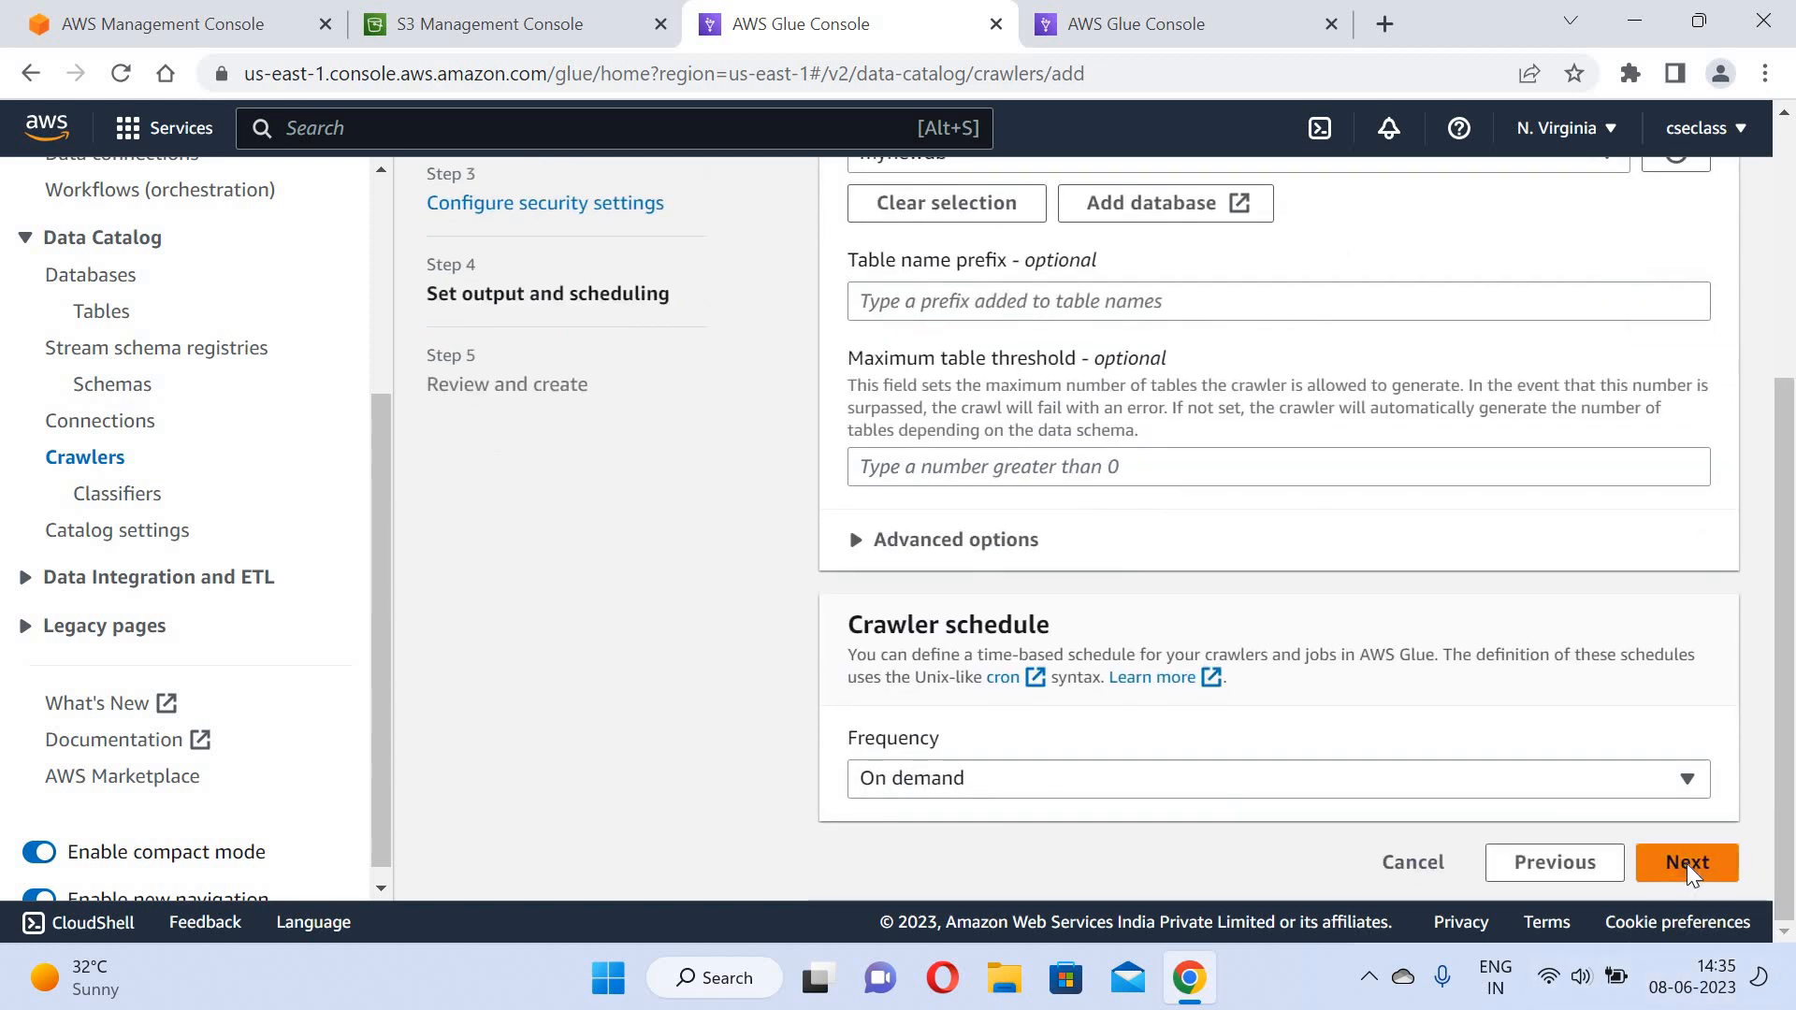
pyautogui.click(1686, 863)
pyautogui.click(1793, 844)
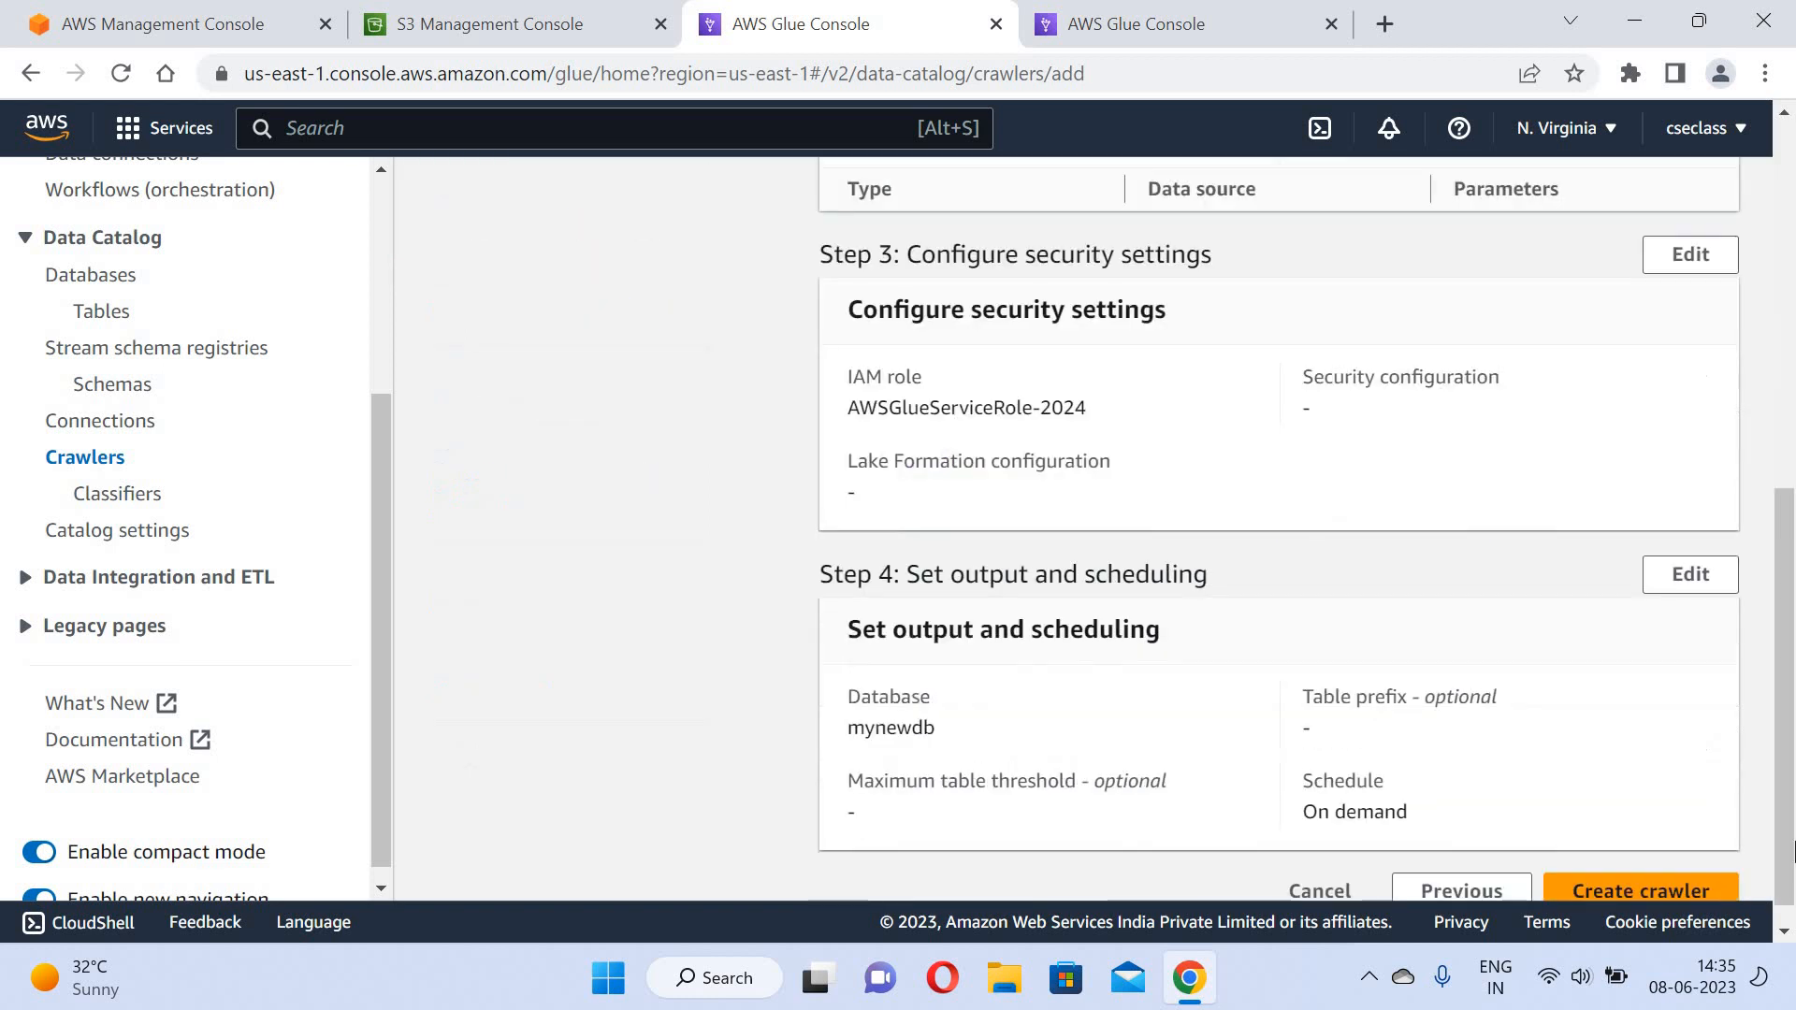
pyautogui.click(1673, 894)
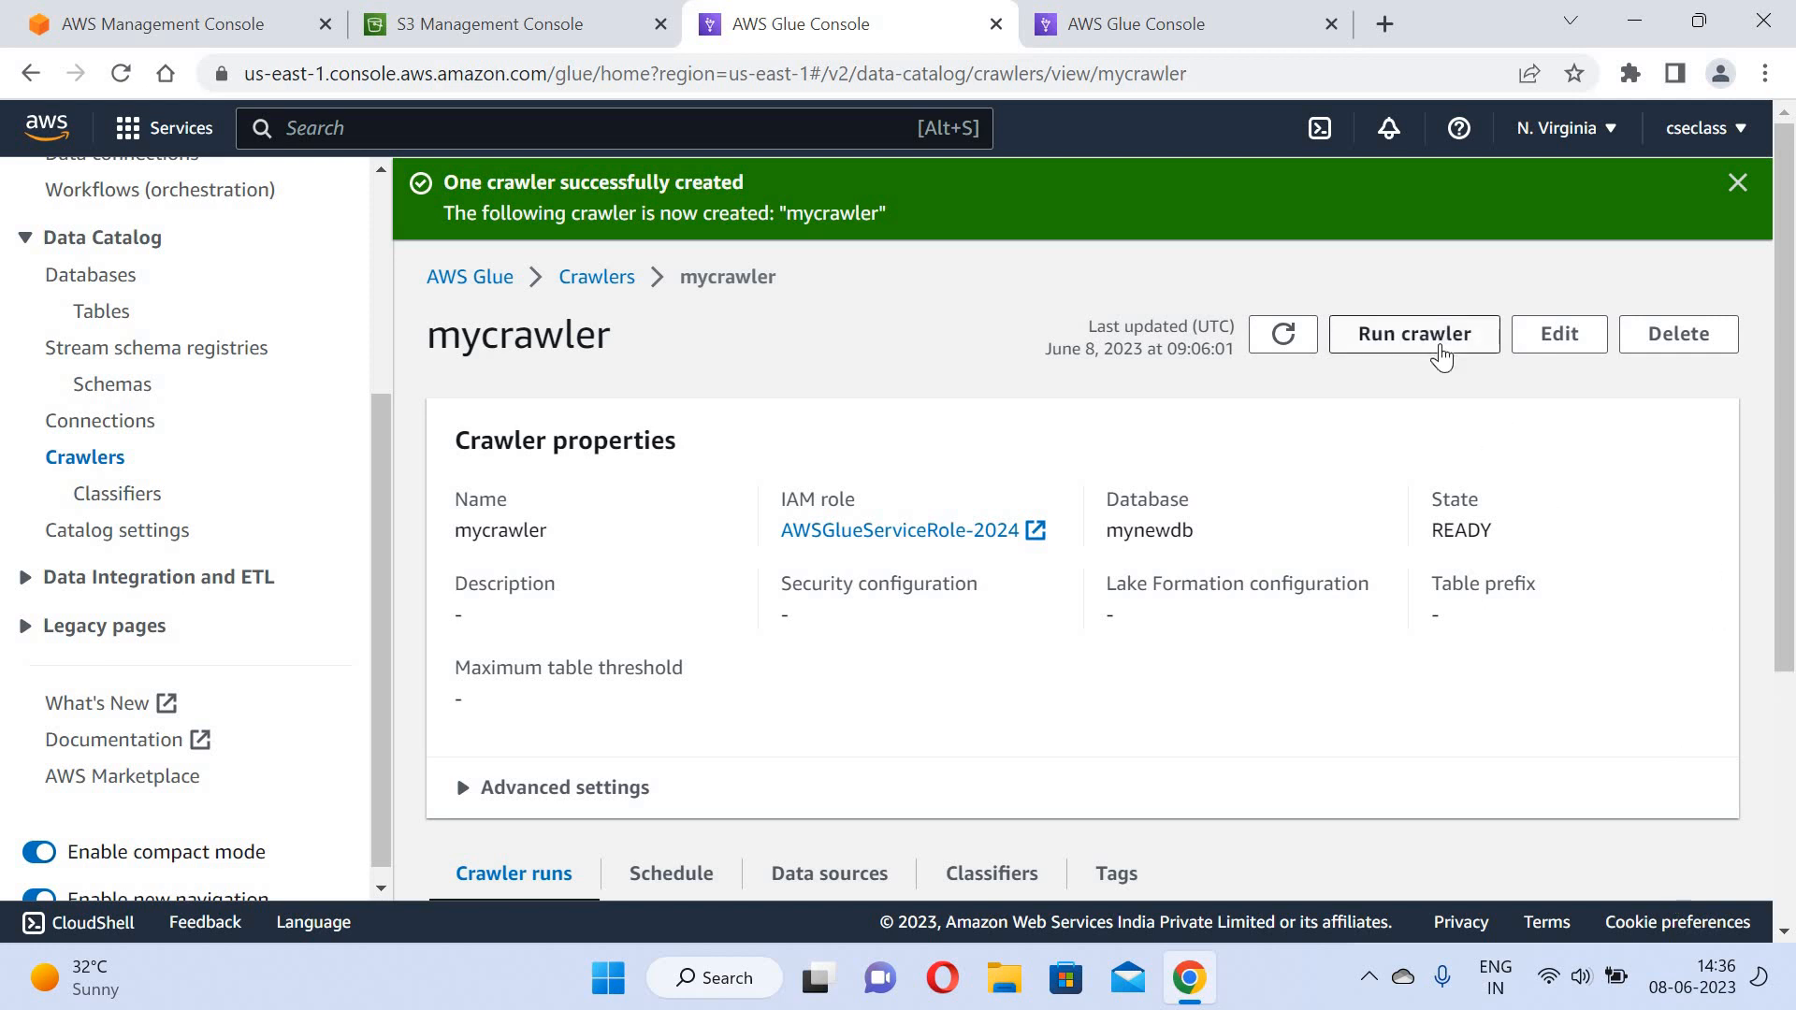
# Run mycrawler and go back to the list of all crawlers.
pyautogui.click(1440, 354)
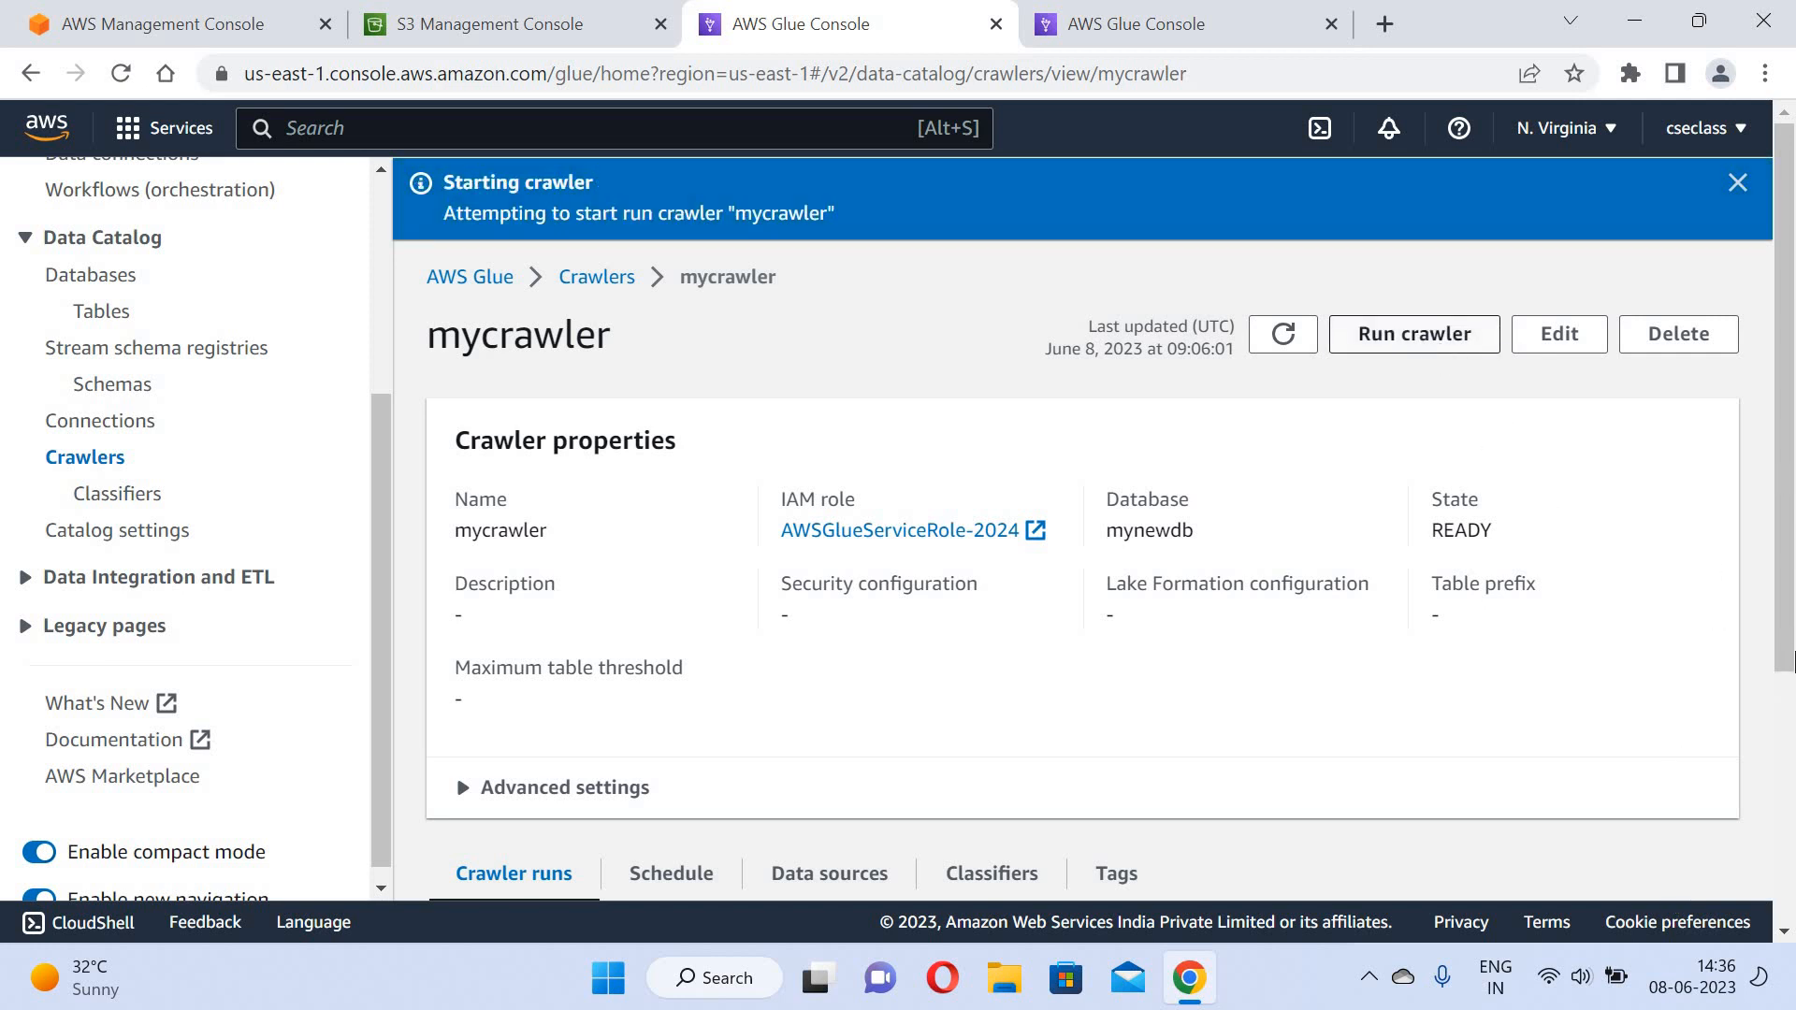
pyautogui.click(1786, 736)
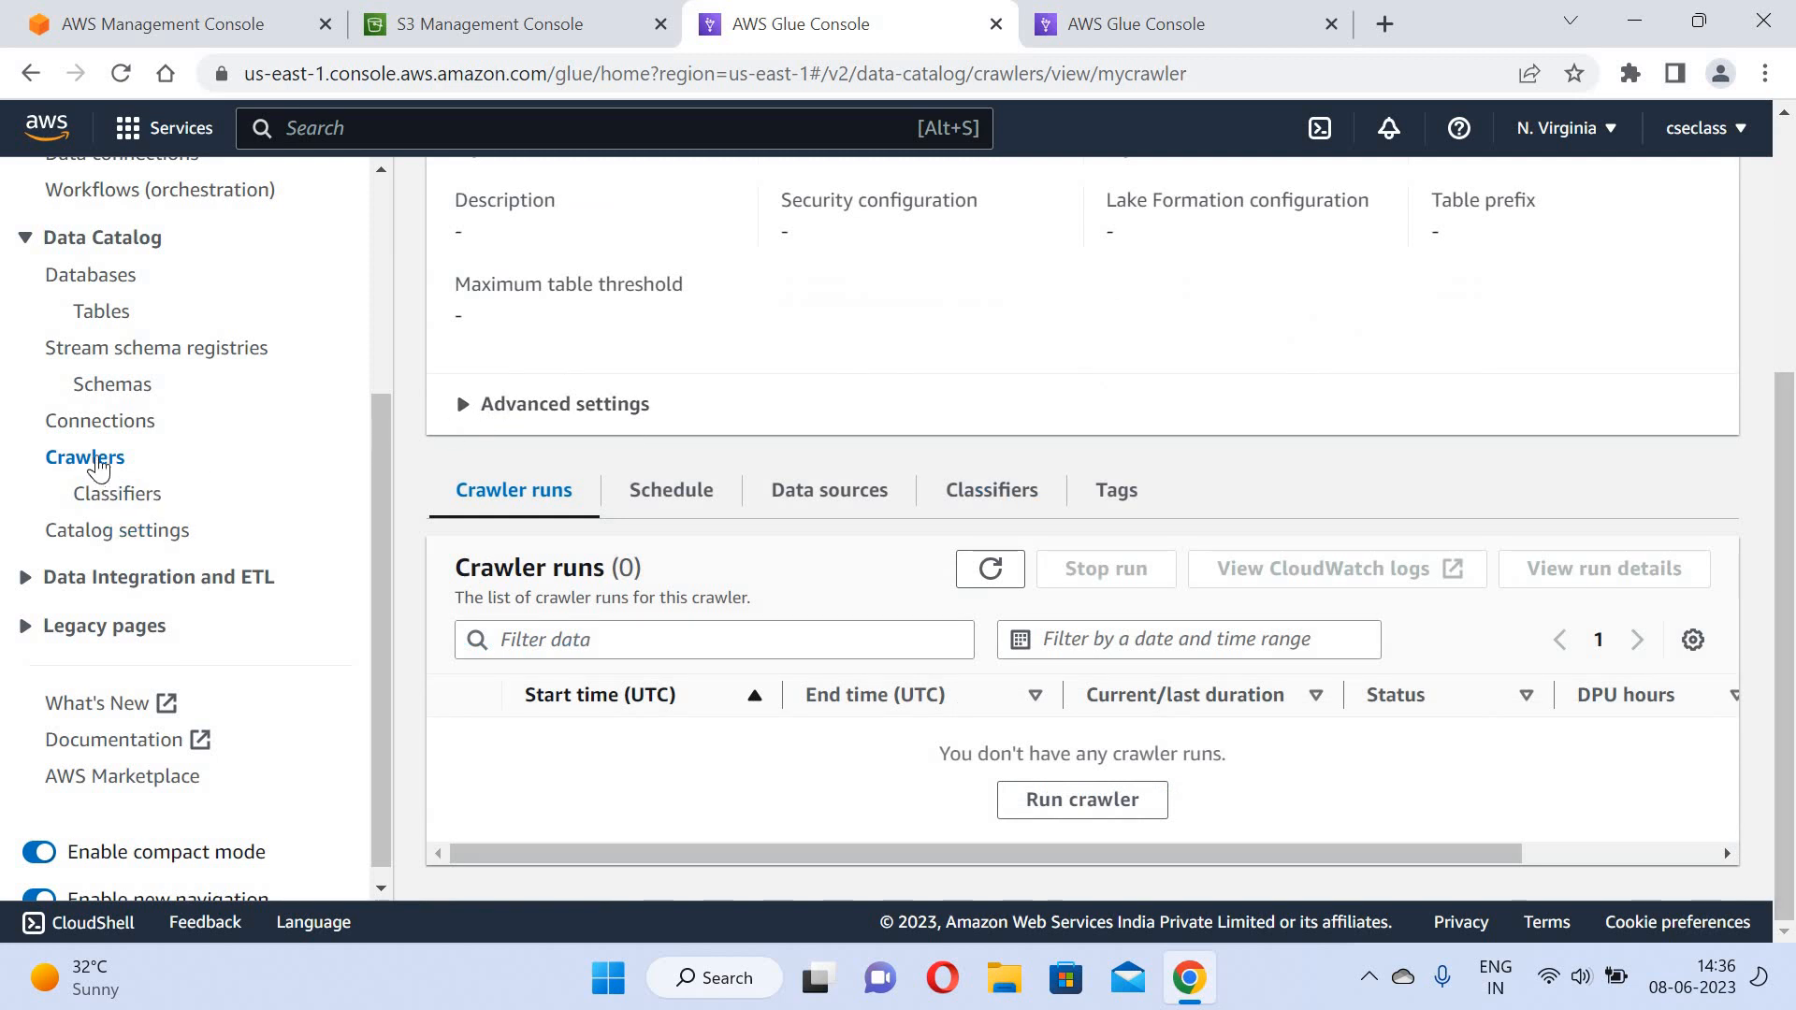
pyautogui.click(99, 462)
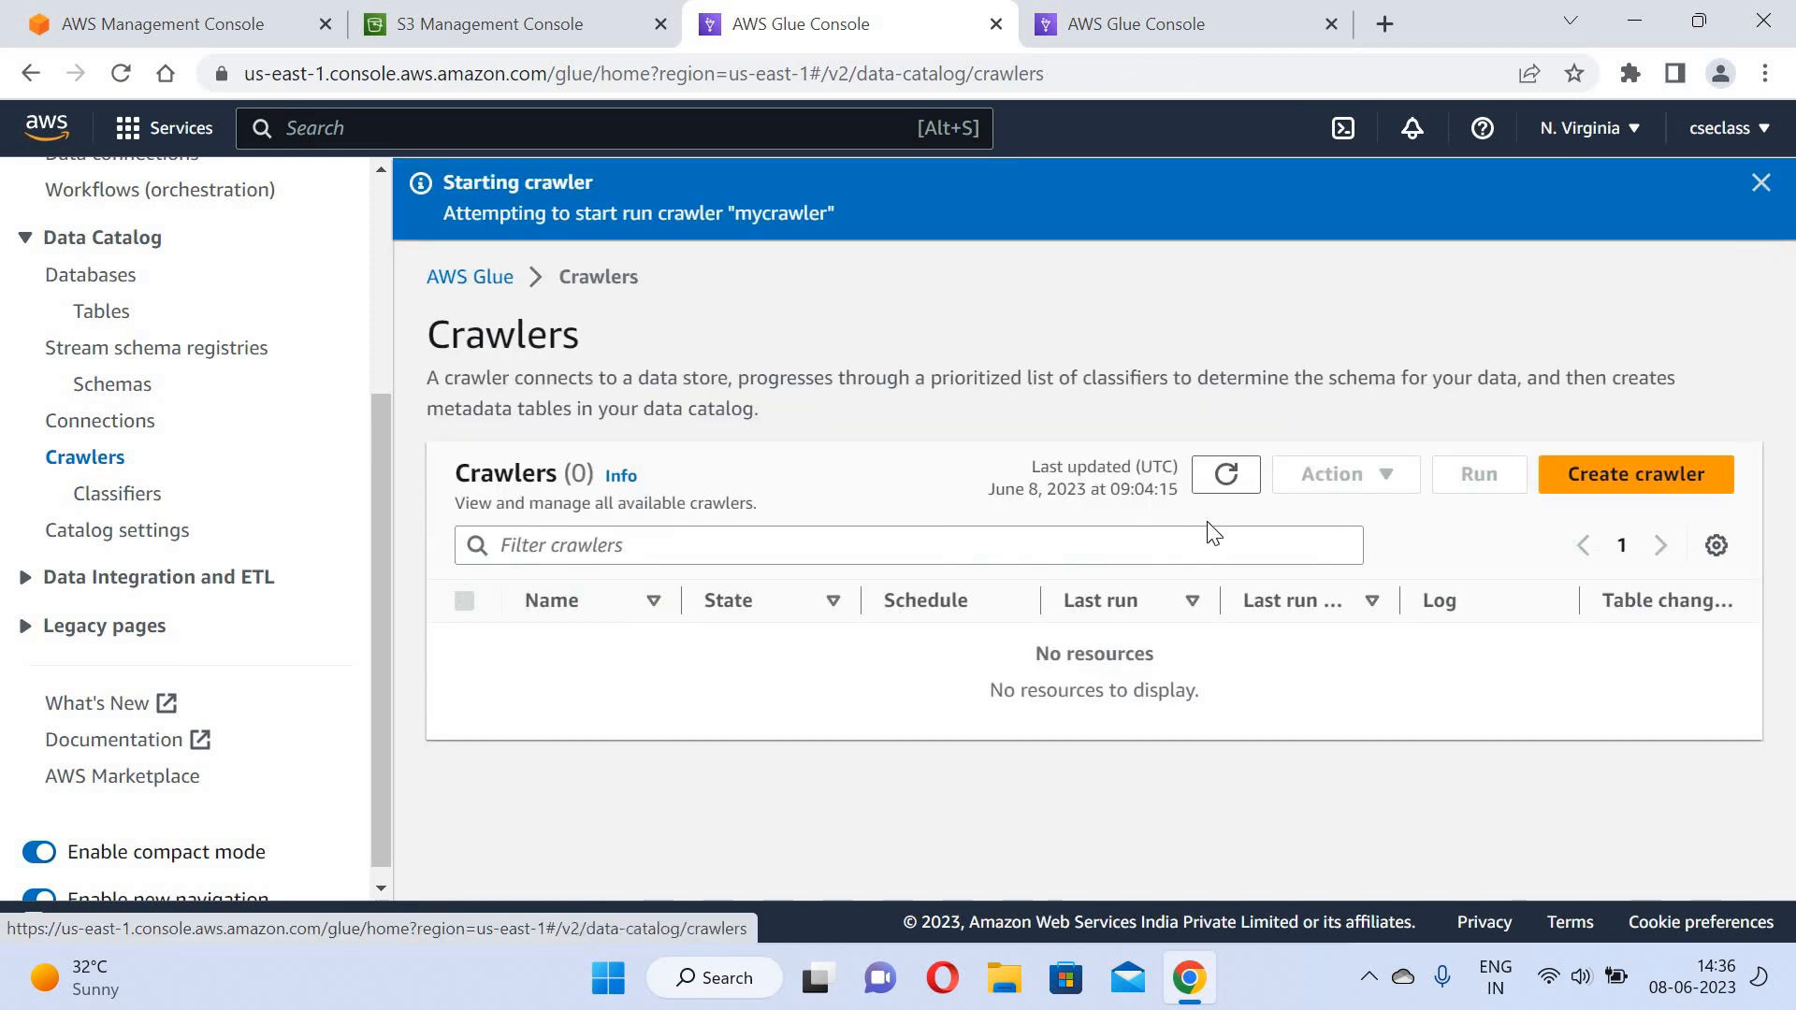
# Refresh the crawler list to check mycrawler's run, and refresh the list of Data Catalog tables.
pyautogui.click(1227, 477)
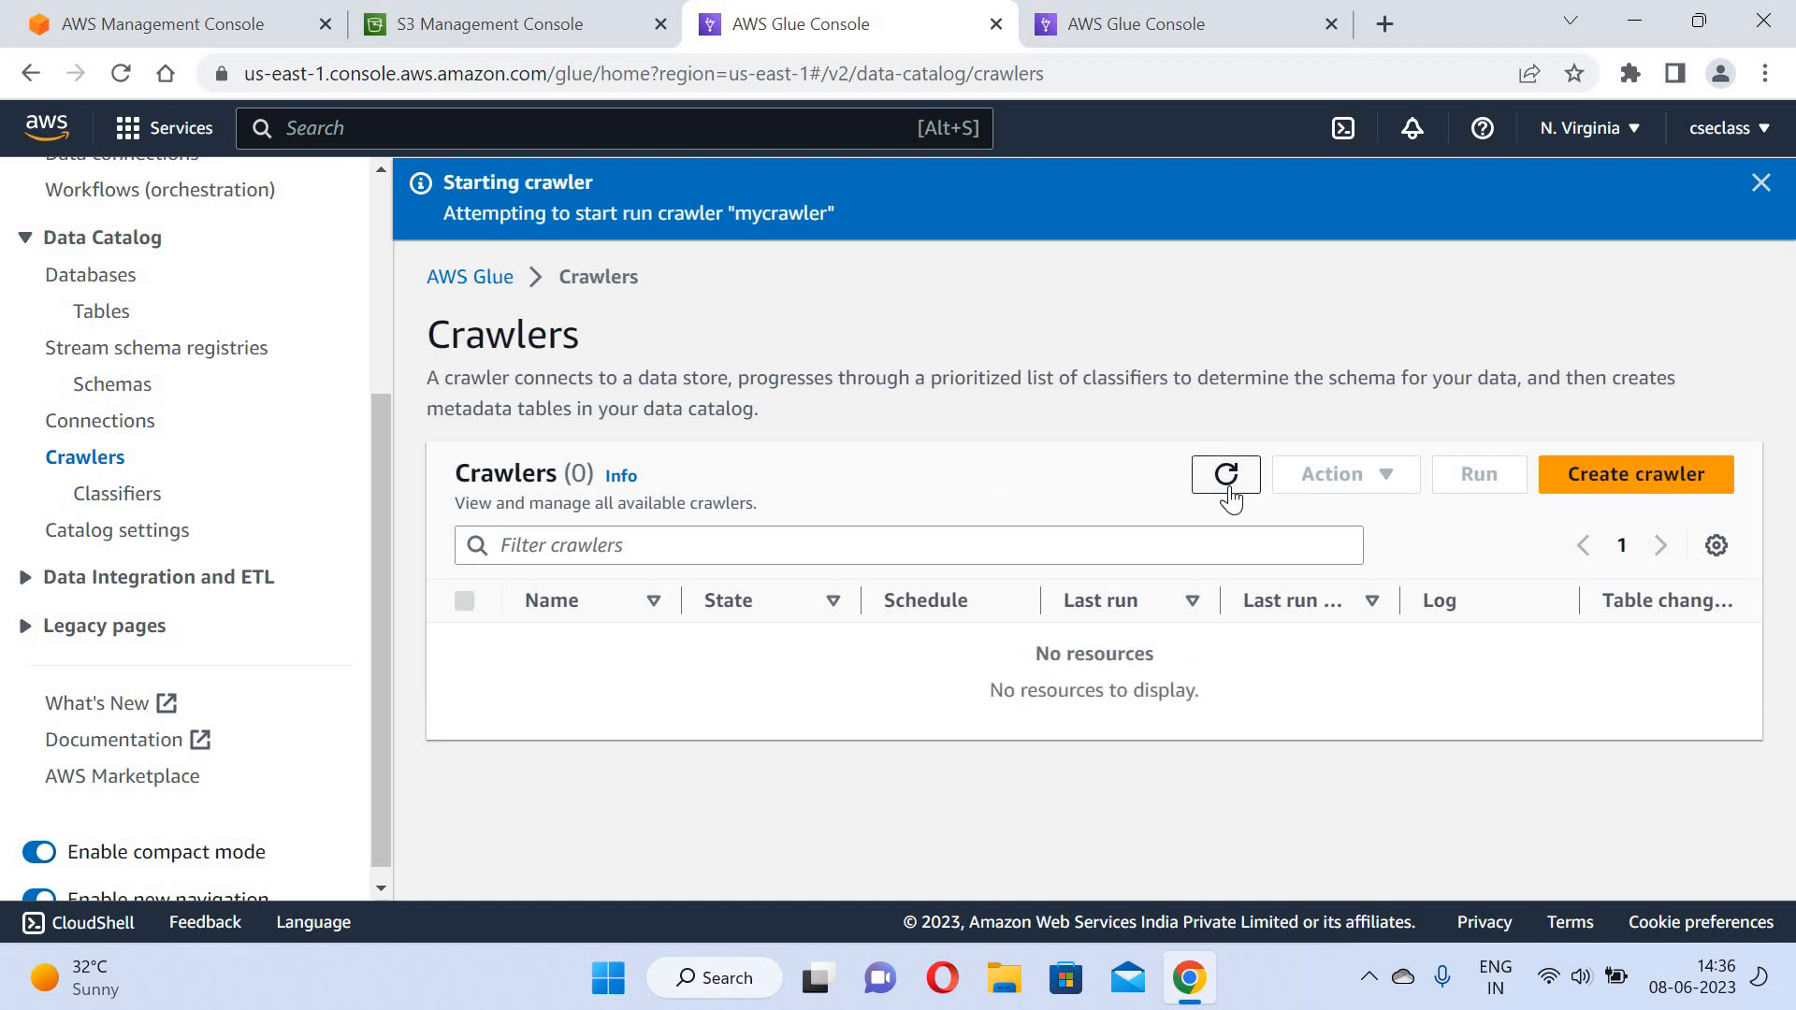
pyautogui.click(1225, 475)
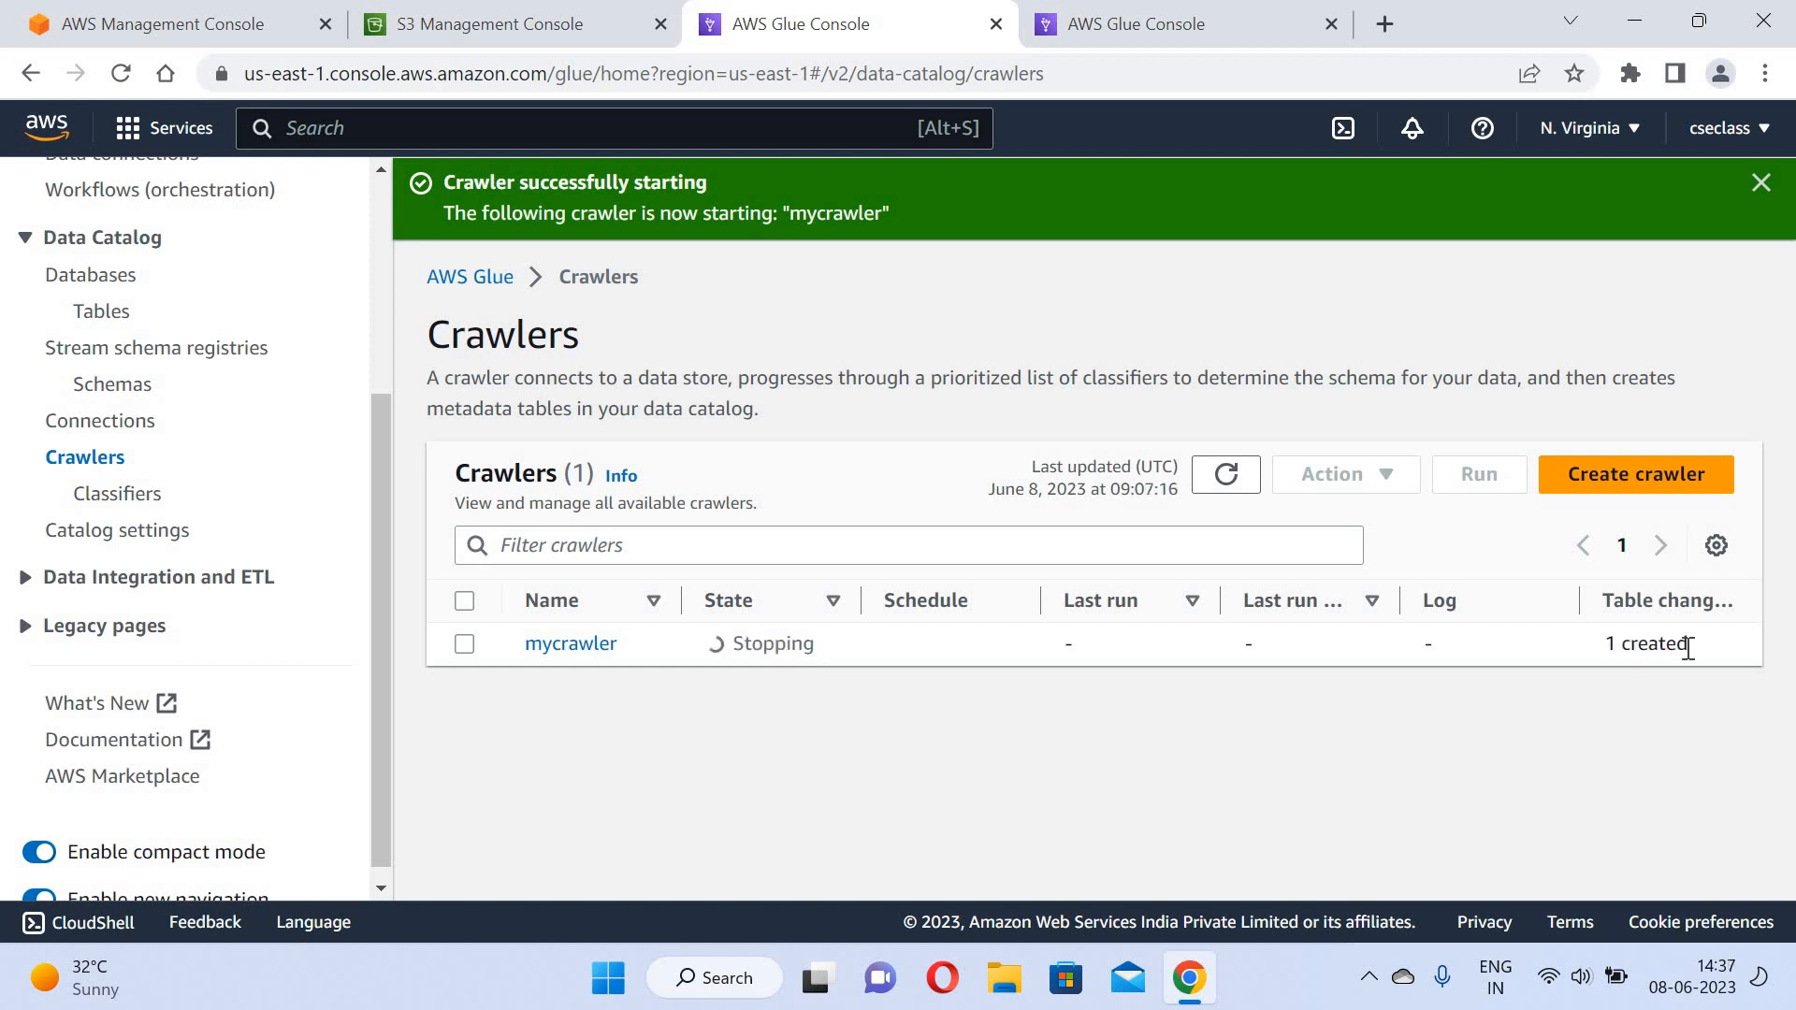
pyautogui.click(105, 313)
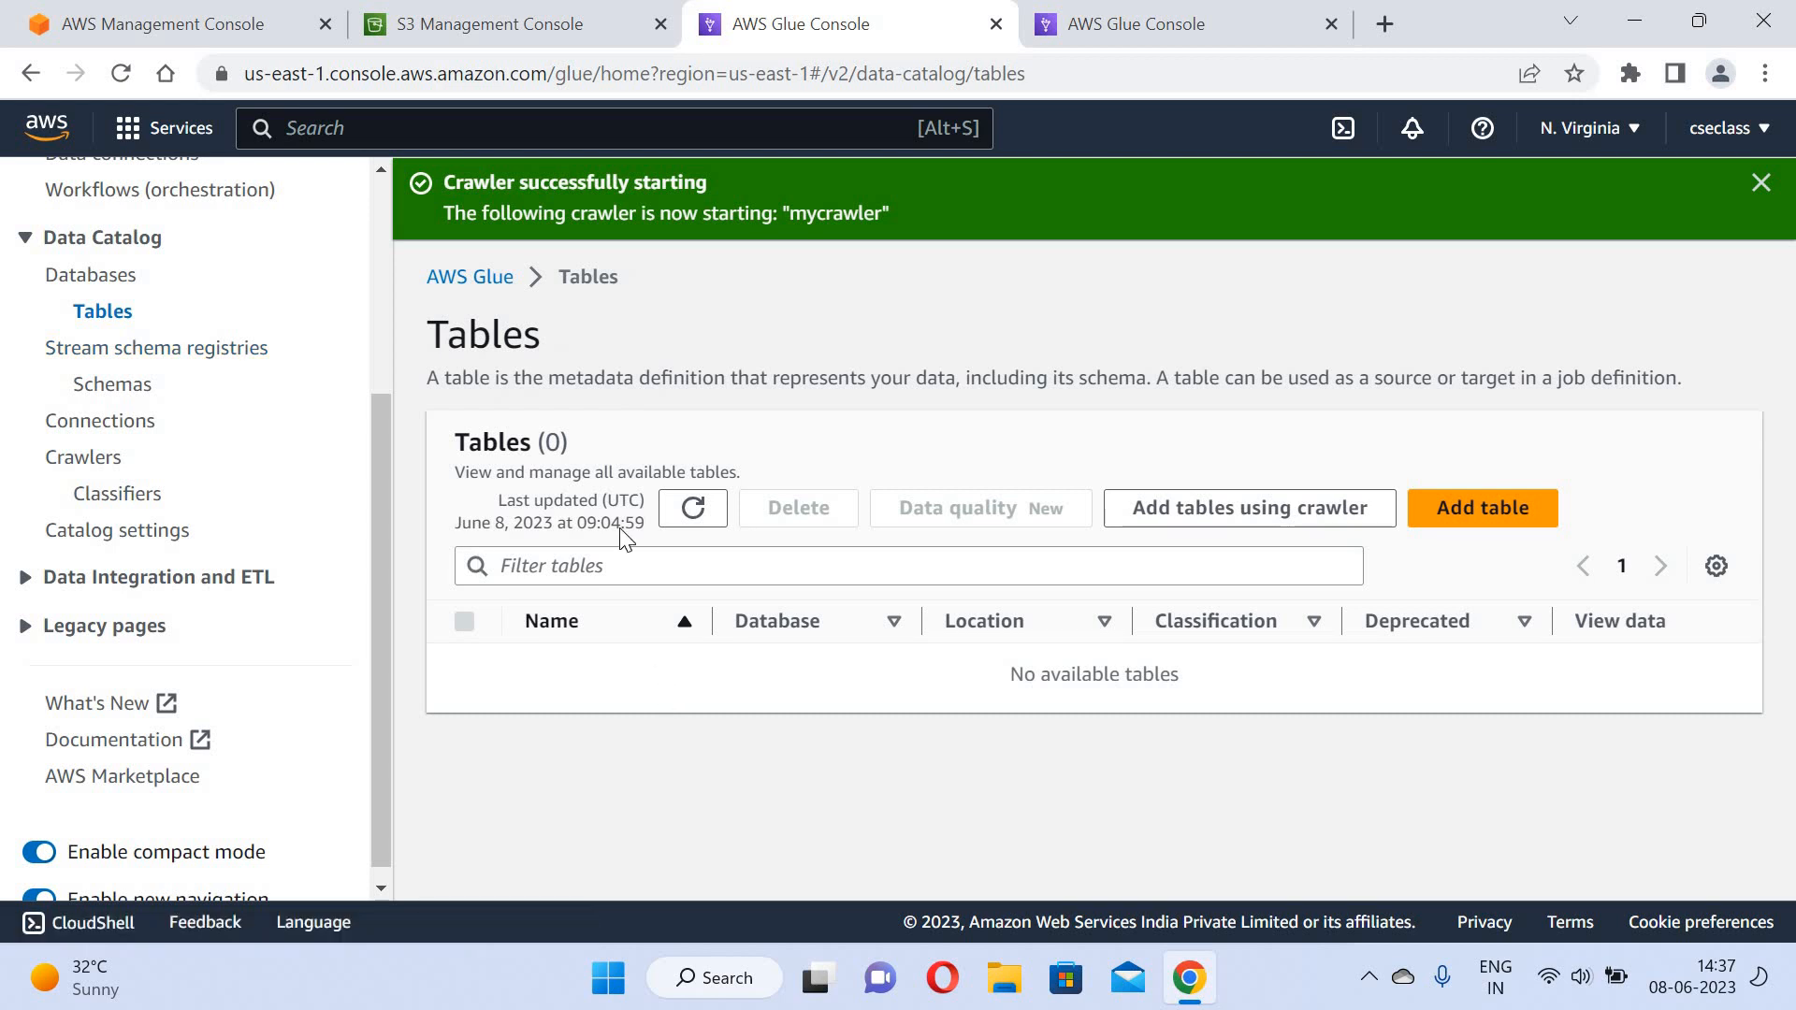
pyautogui.click(692, 508)
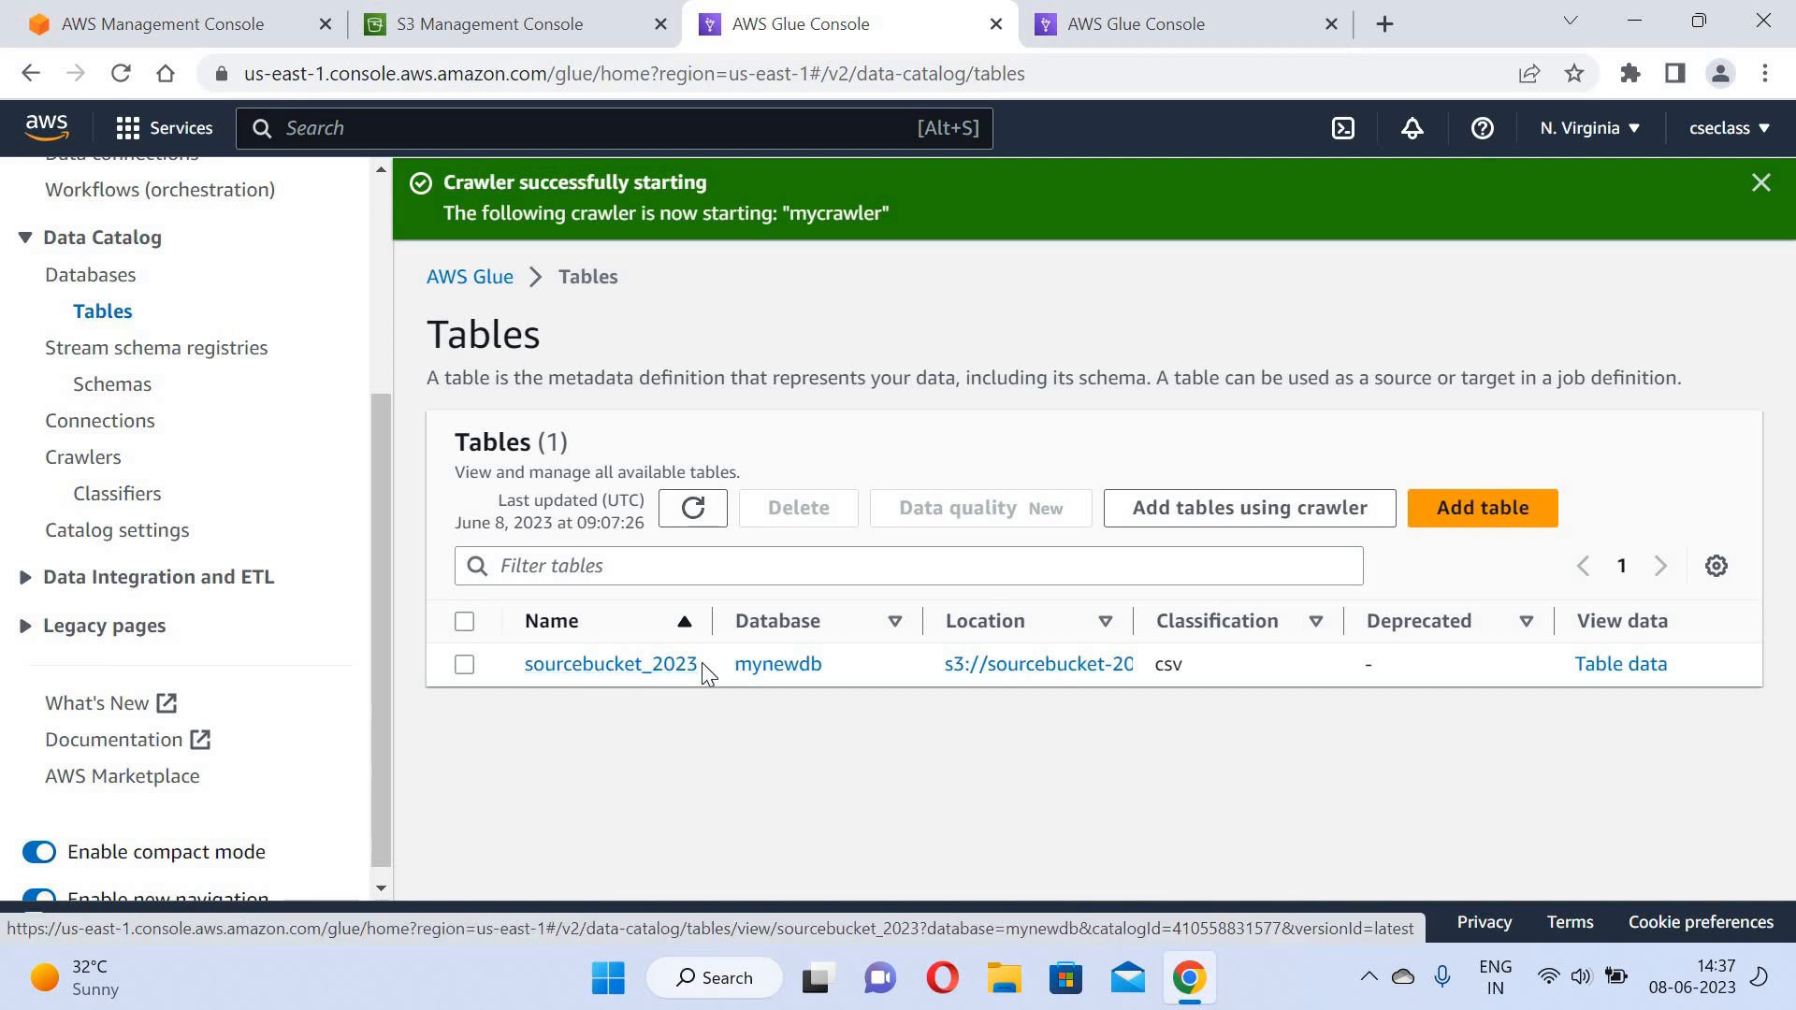
# Open the data of the sourcebucket_2023 table in Athena and choose mynewdb as the query editor's database.
pyautogui.click(1655, 665)
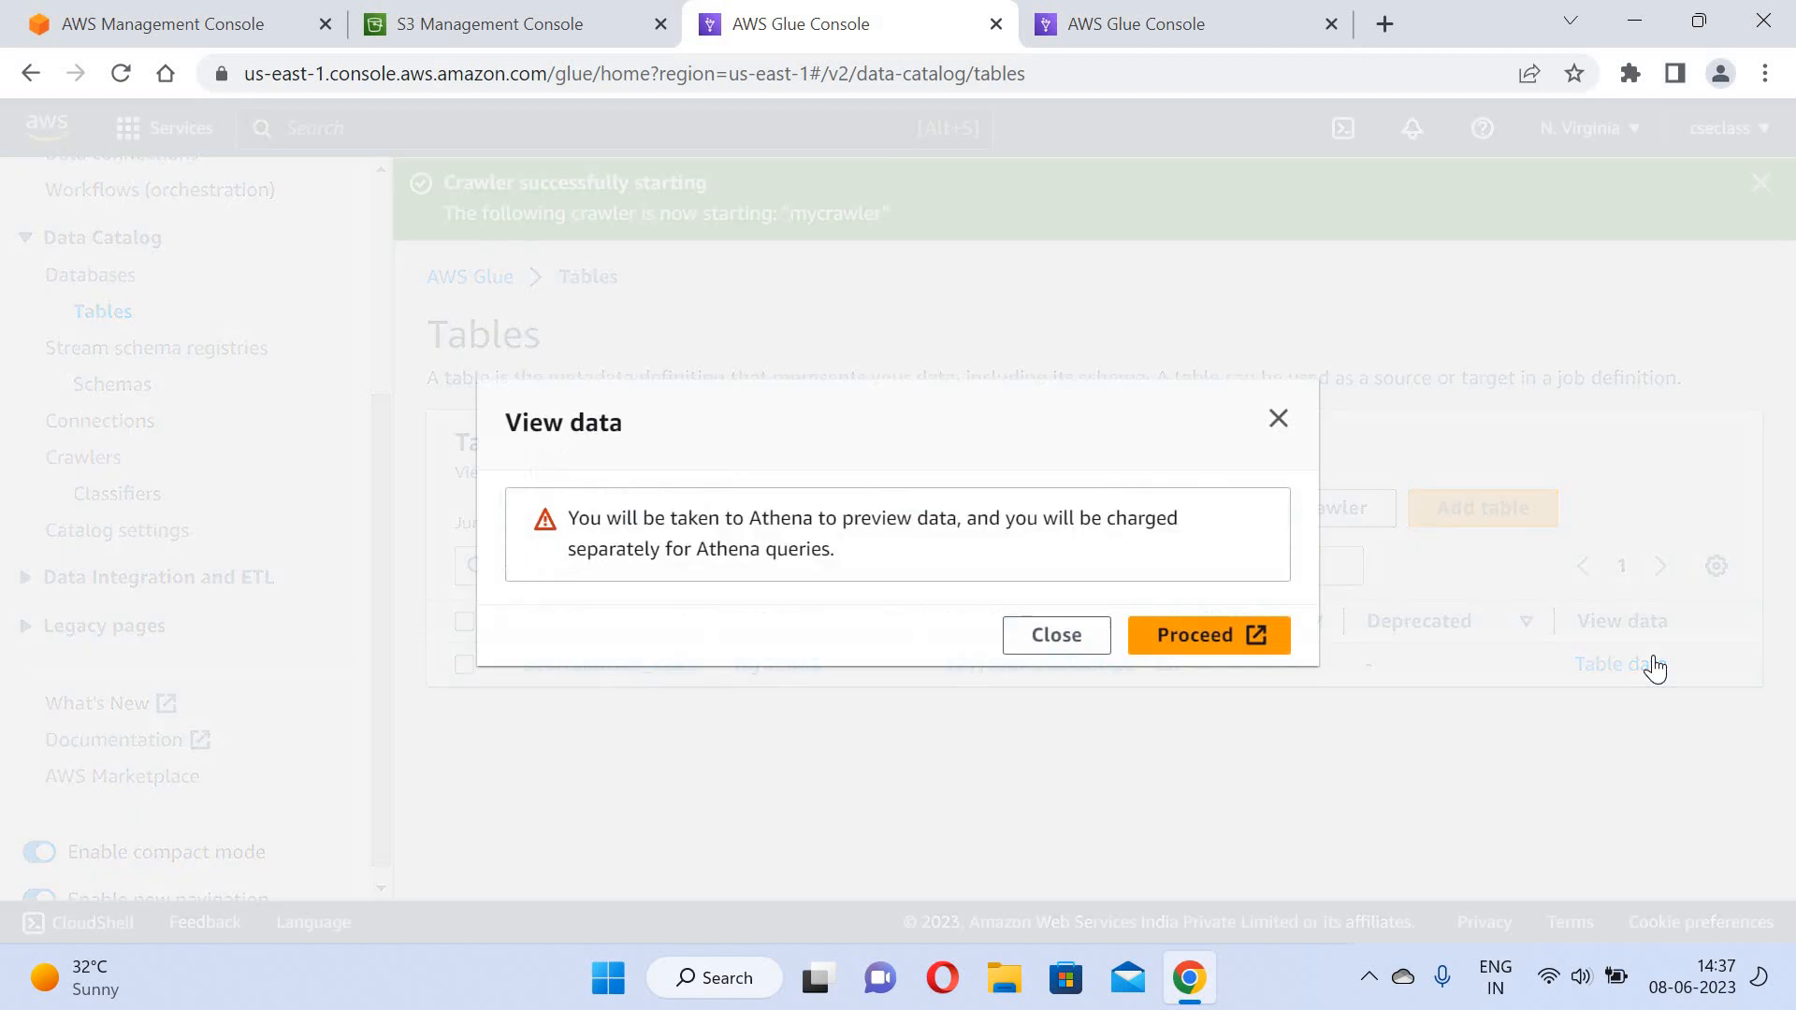
pyautogui.click(1211, 646)
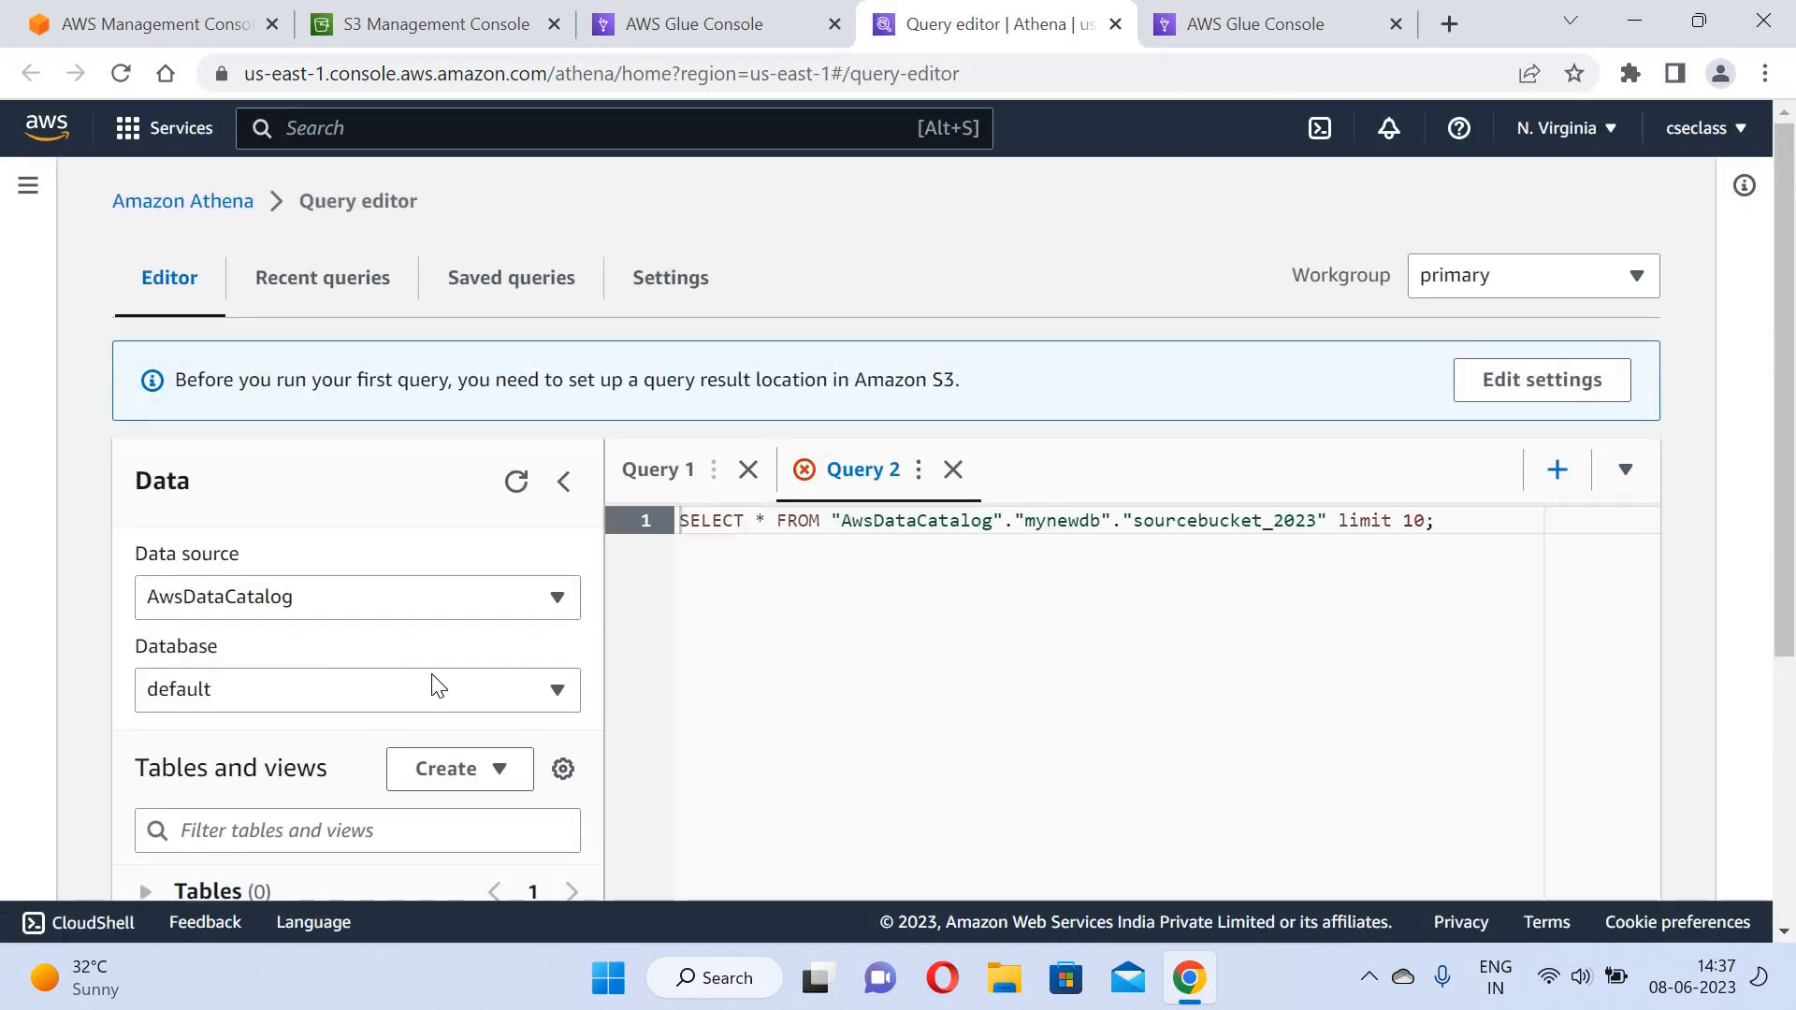
pyautogui.click(300, 703)
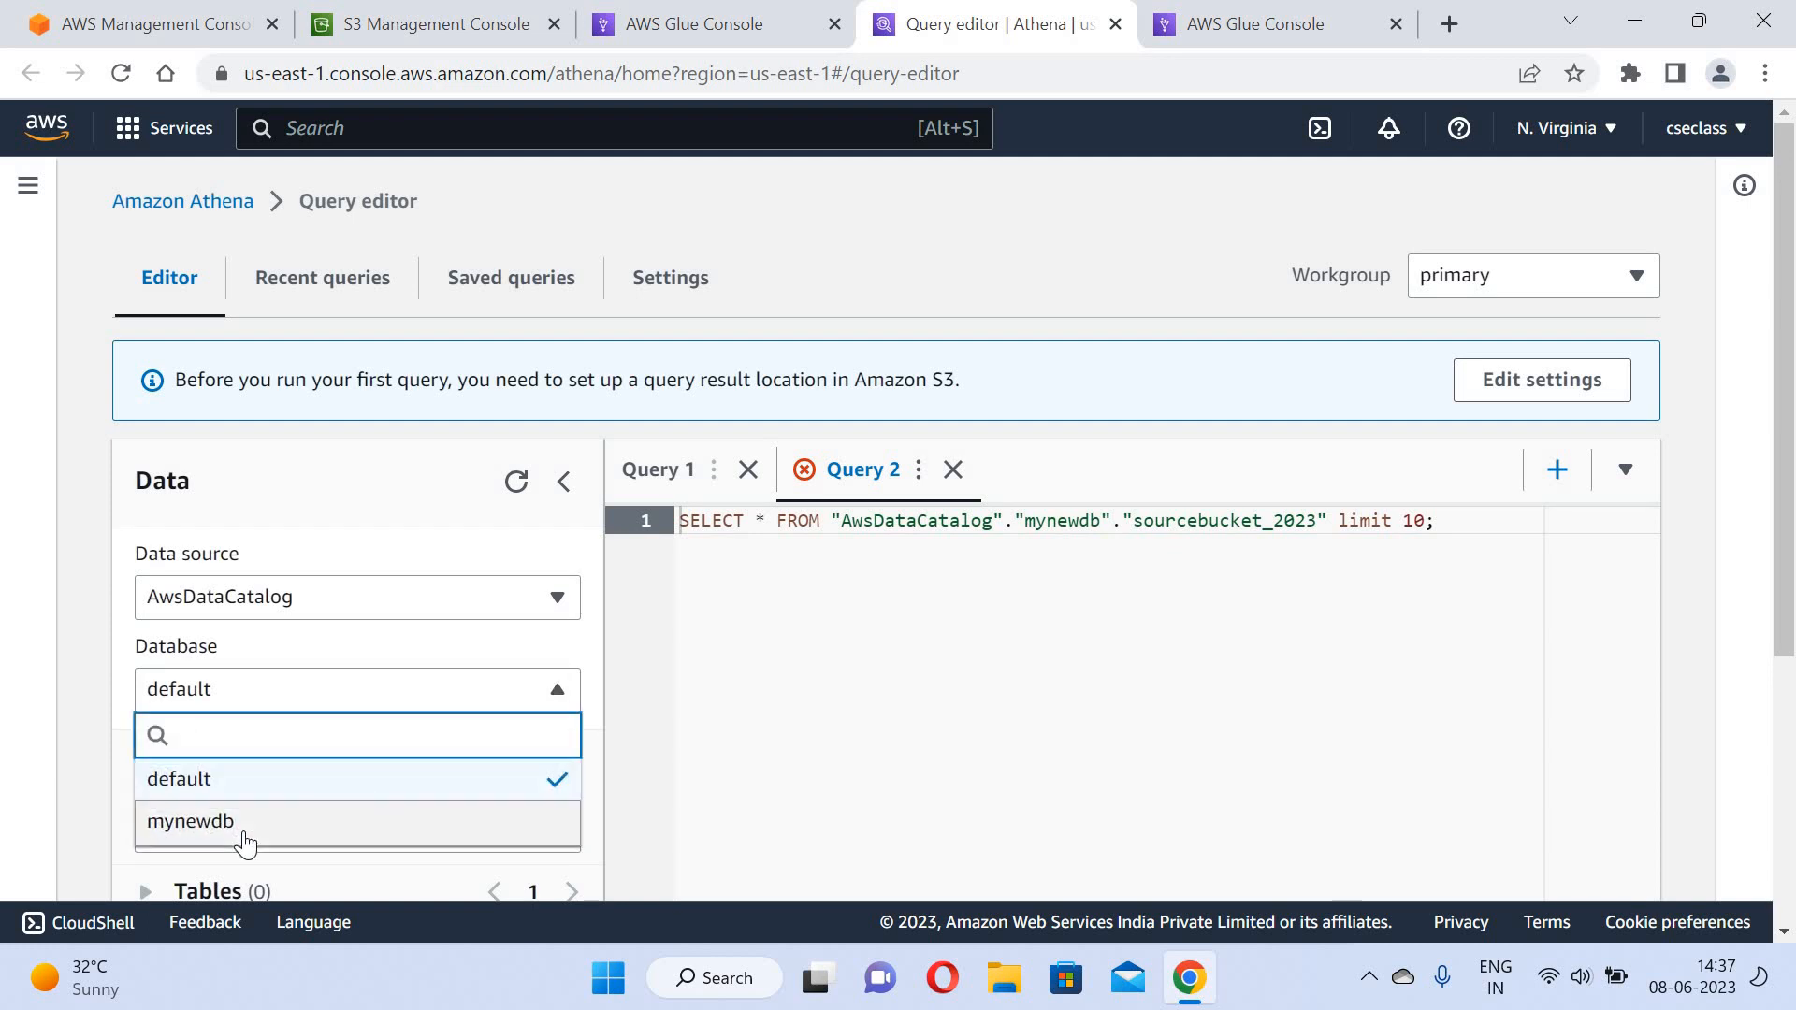
pyautogui.click(245, 823)
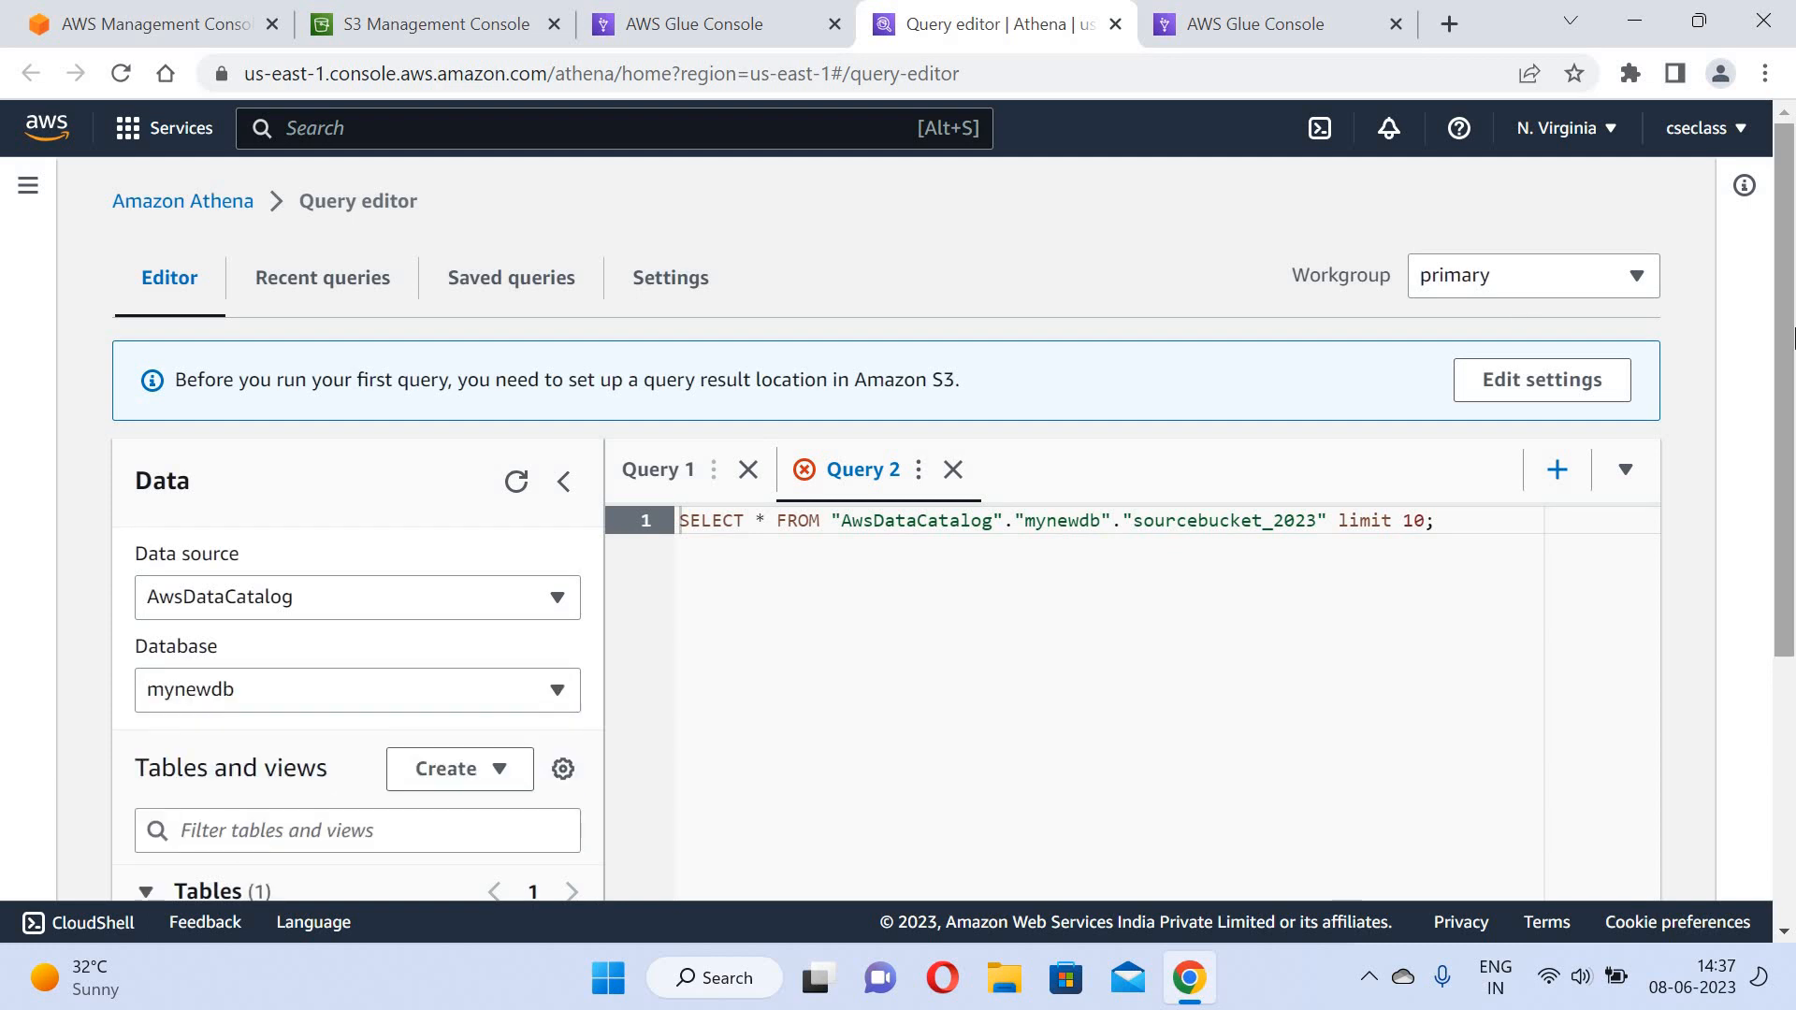
# Set Athena's query result location to the S3 bucket destinationbucket-2023 and save the settings.
pyautogui.scroll(-2, 1791, 393)
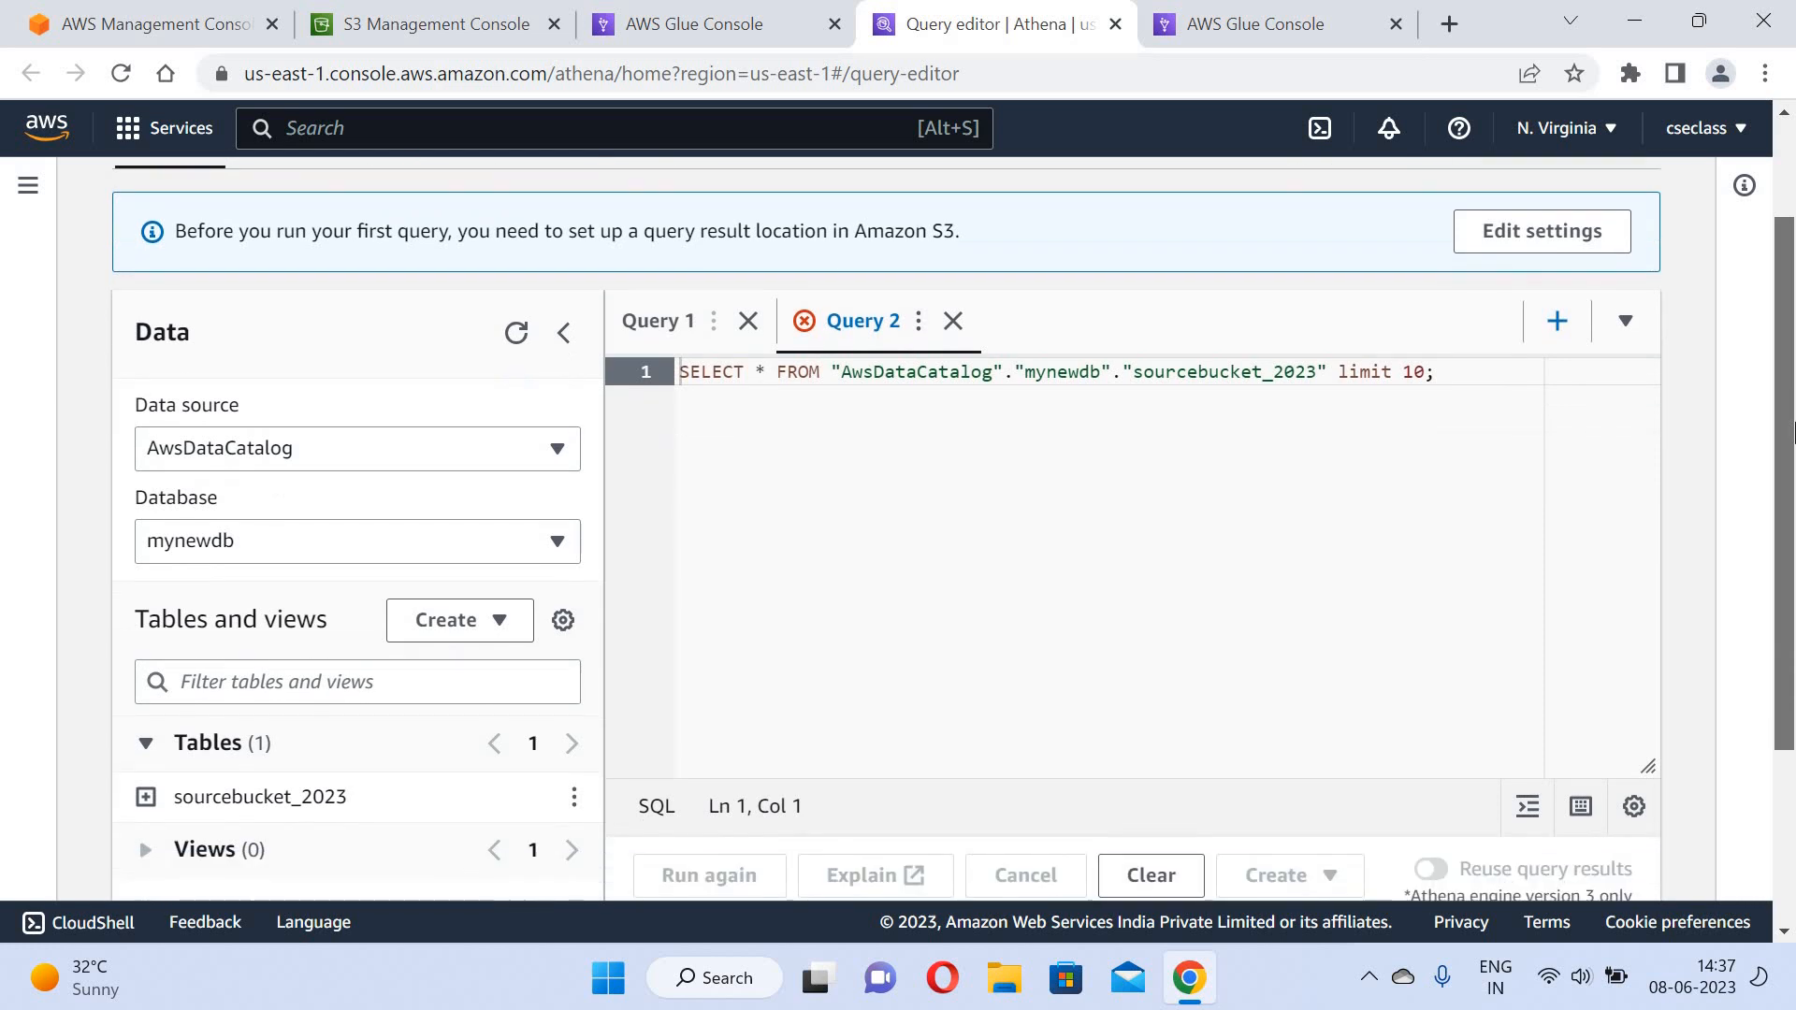
pyautogui.moveTo(1791, 434); pyautogui.dragTo(1792, 591)
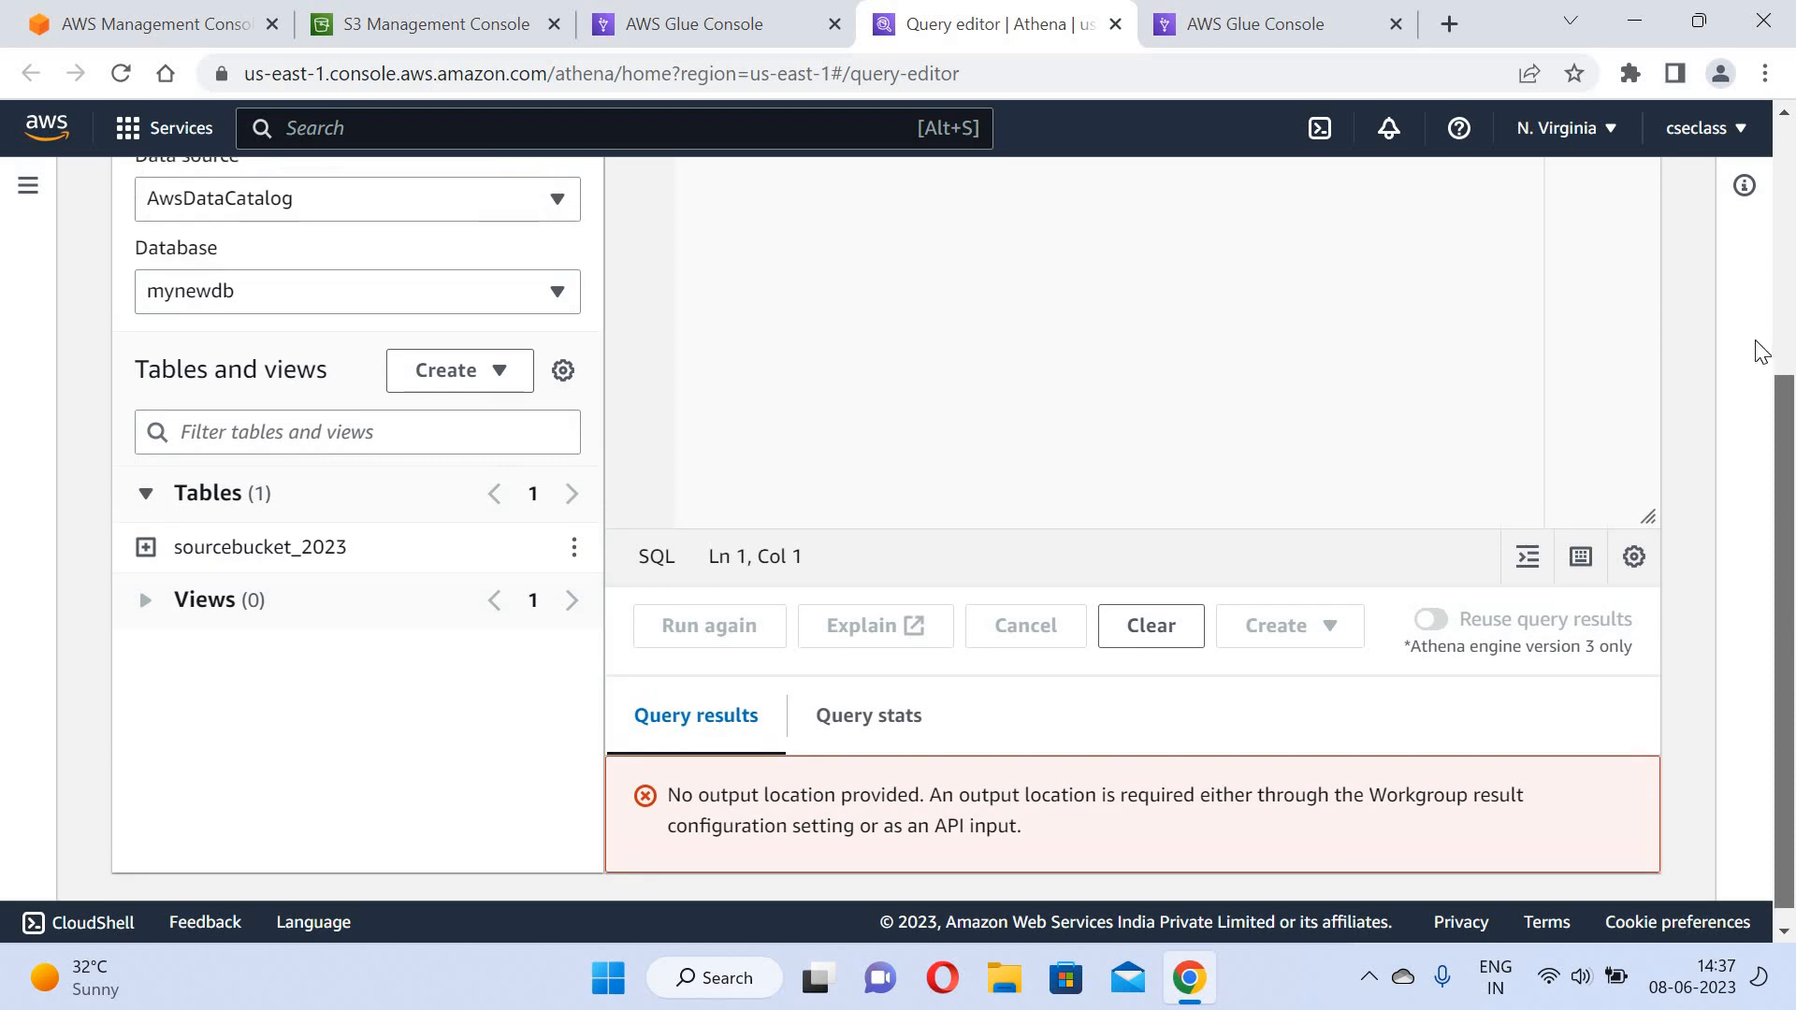
pyautogui.scroll(5, 1755, 349)
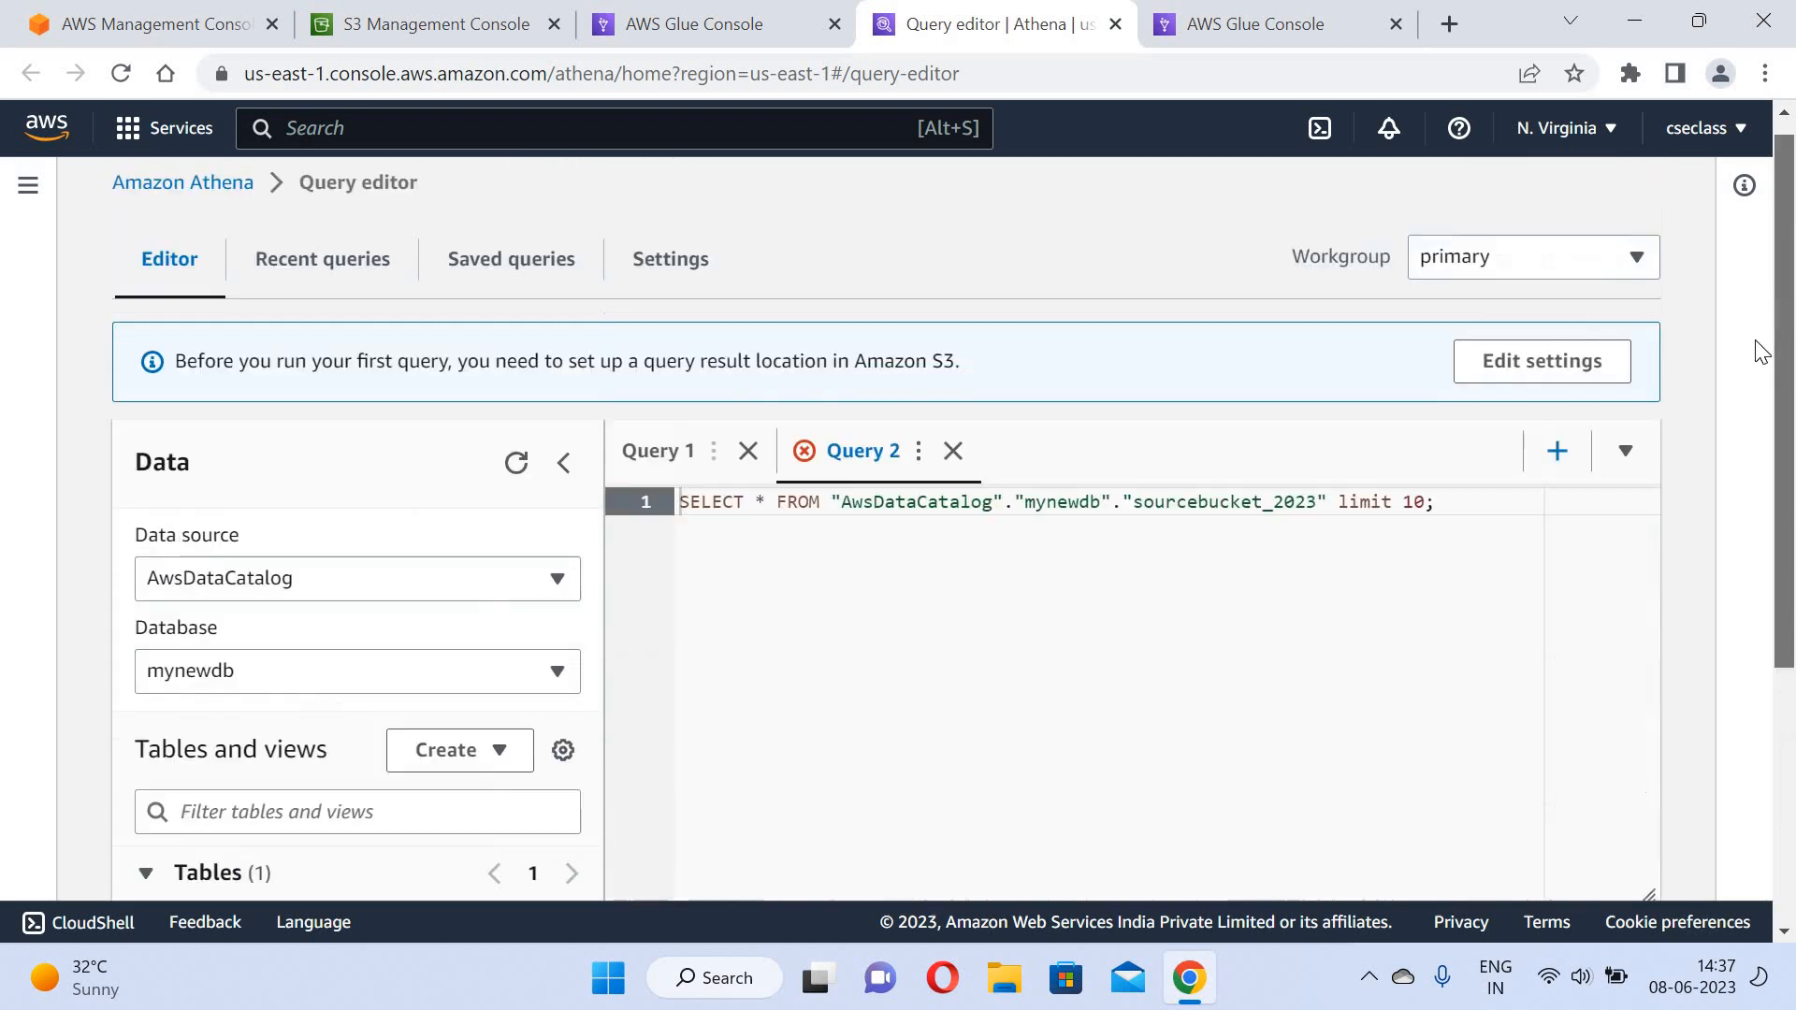
pyautogui.click(683, 271)
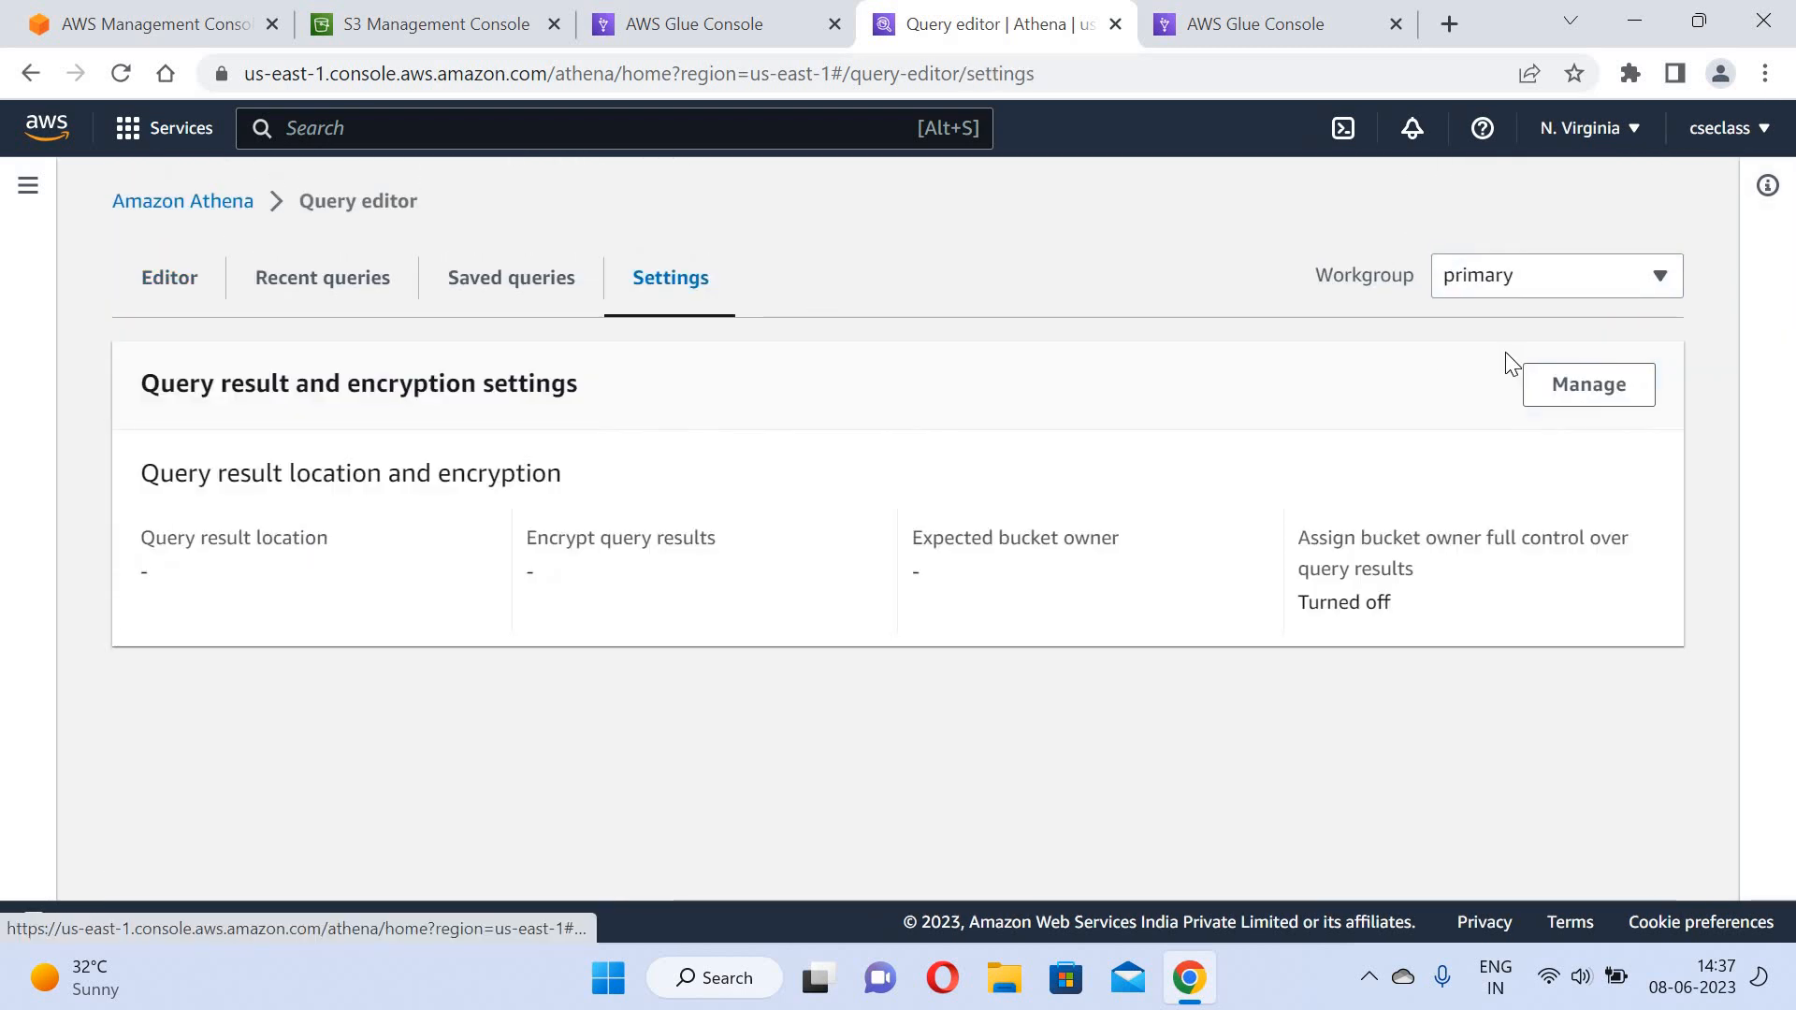
pyautogui.click(1577, 382)
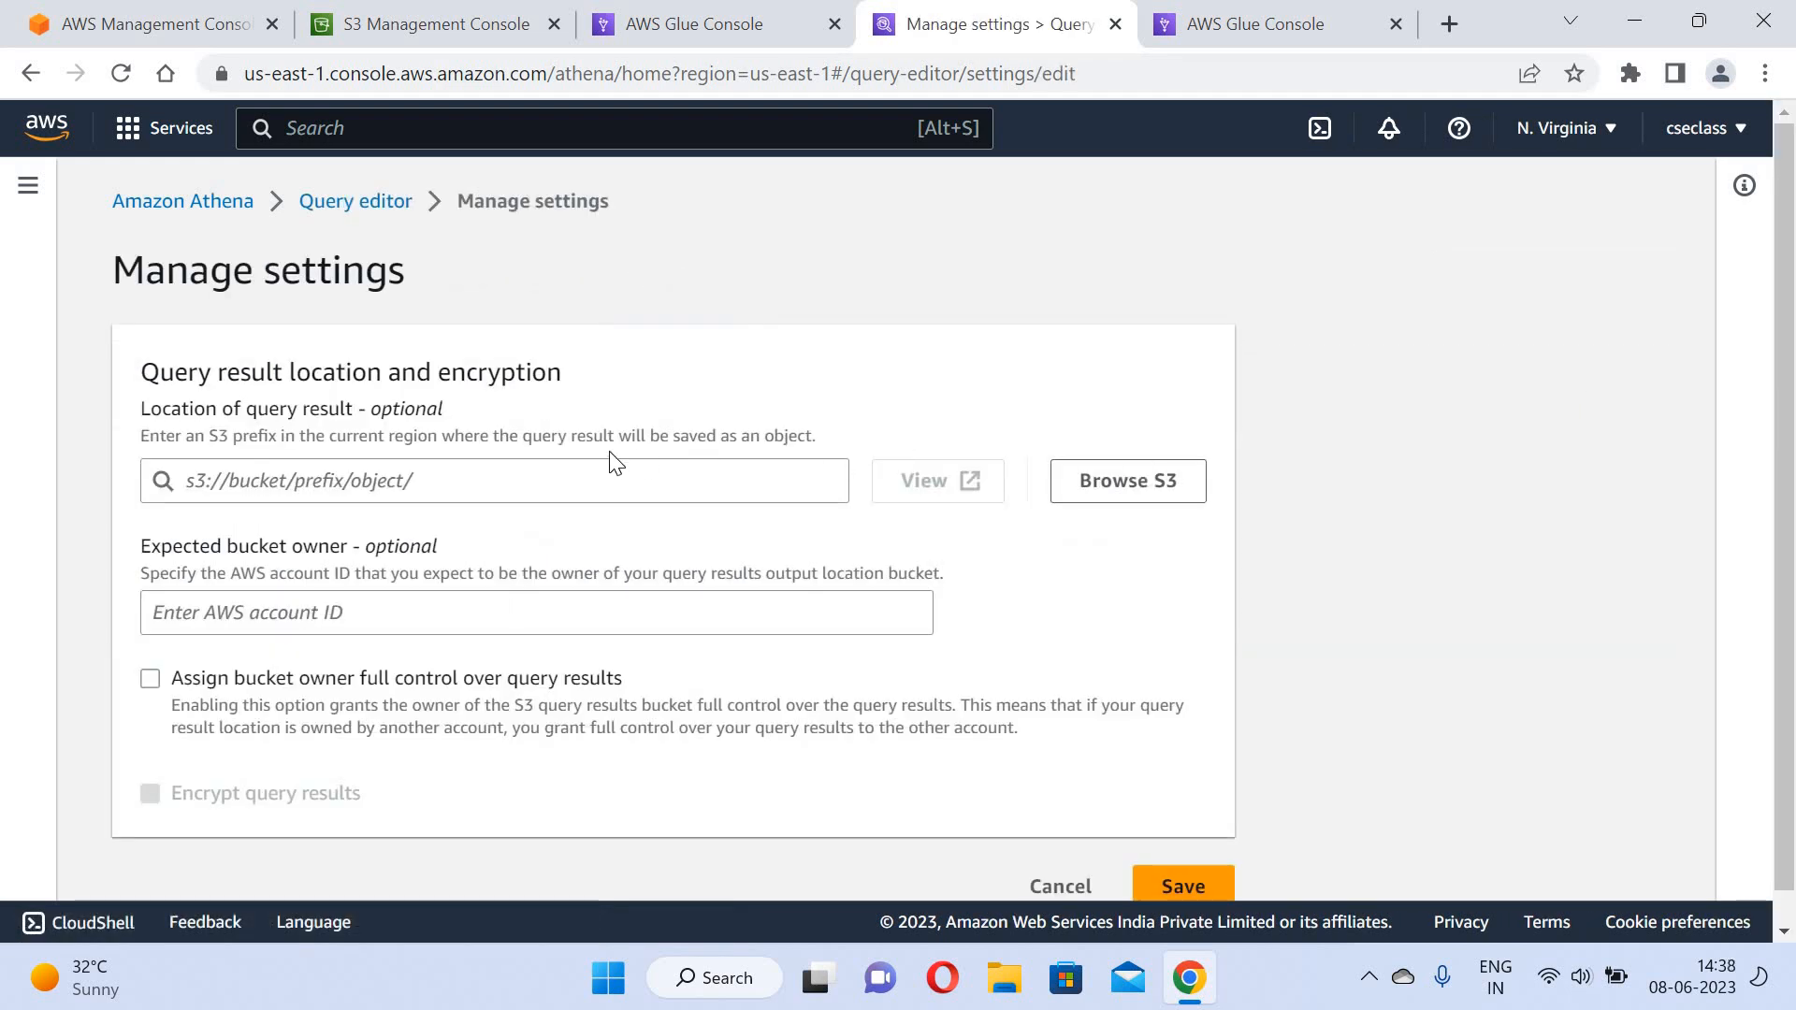
pyautogui.click(1160, 483)
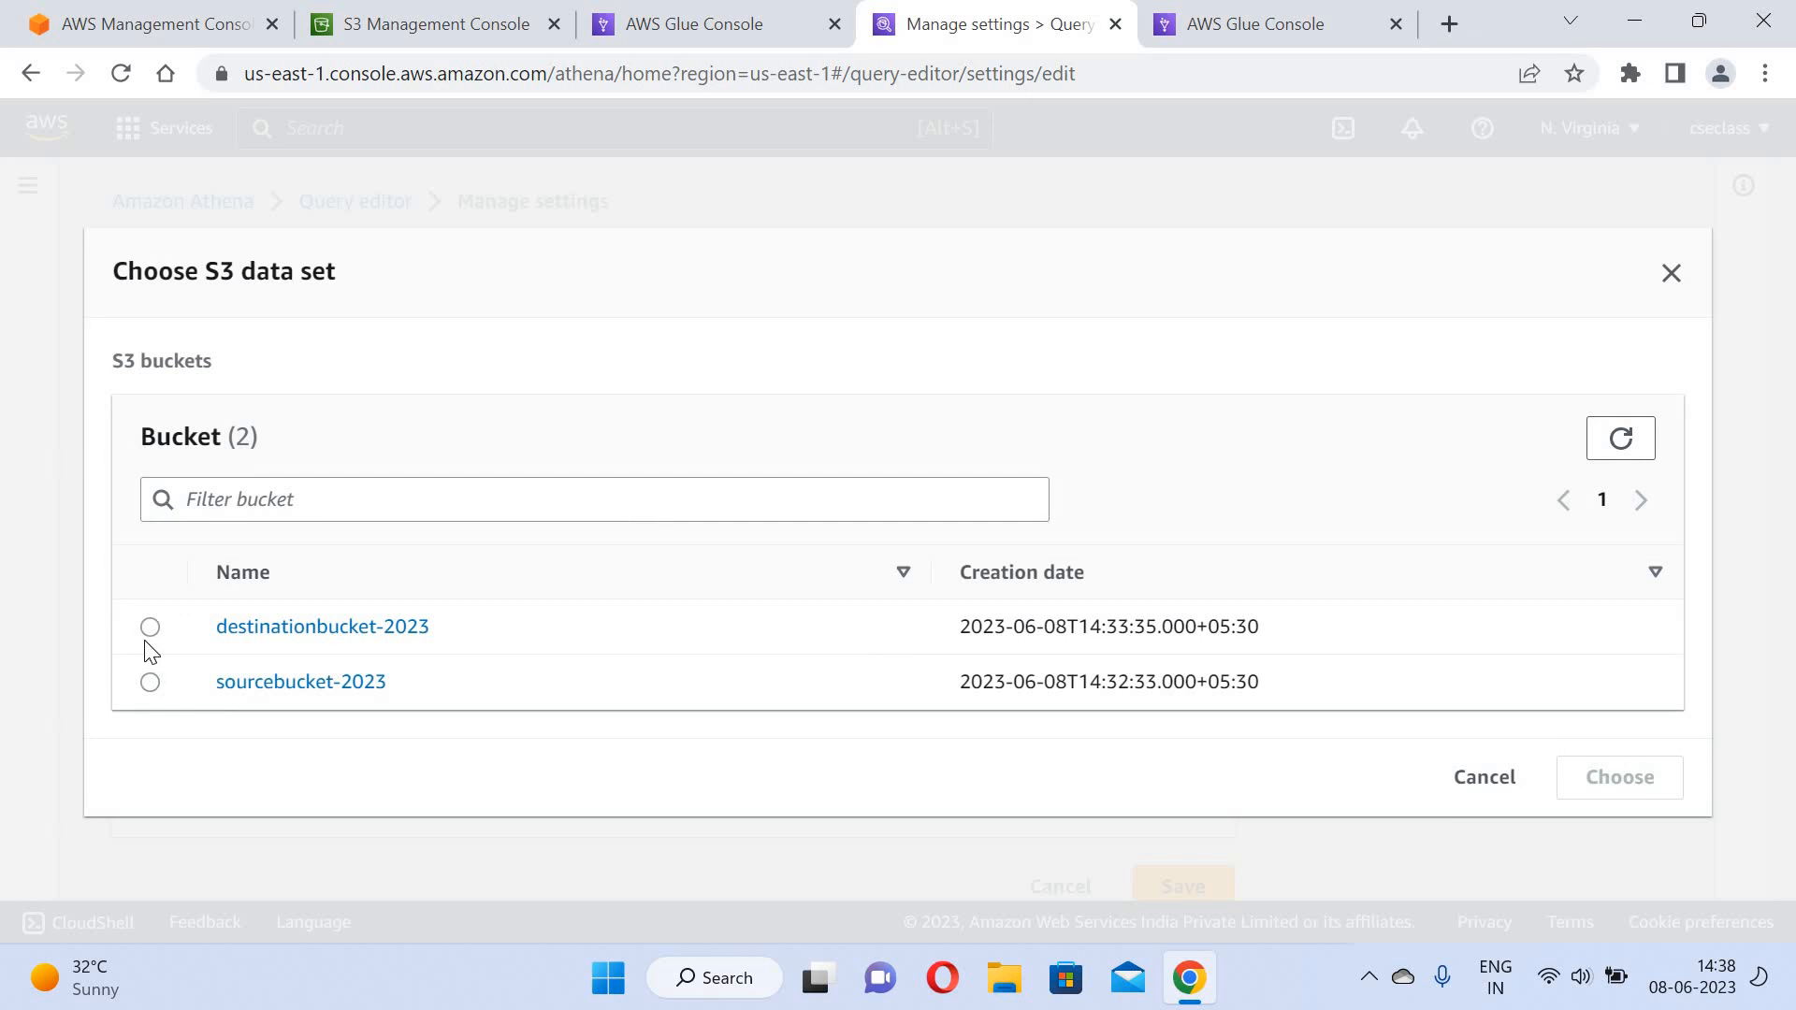
pyautogui.click(150, 628)
pyautogui.click(1624, 778)
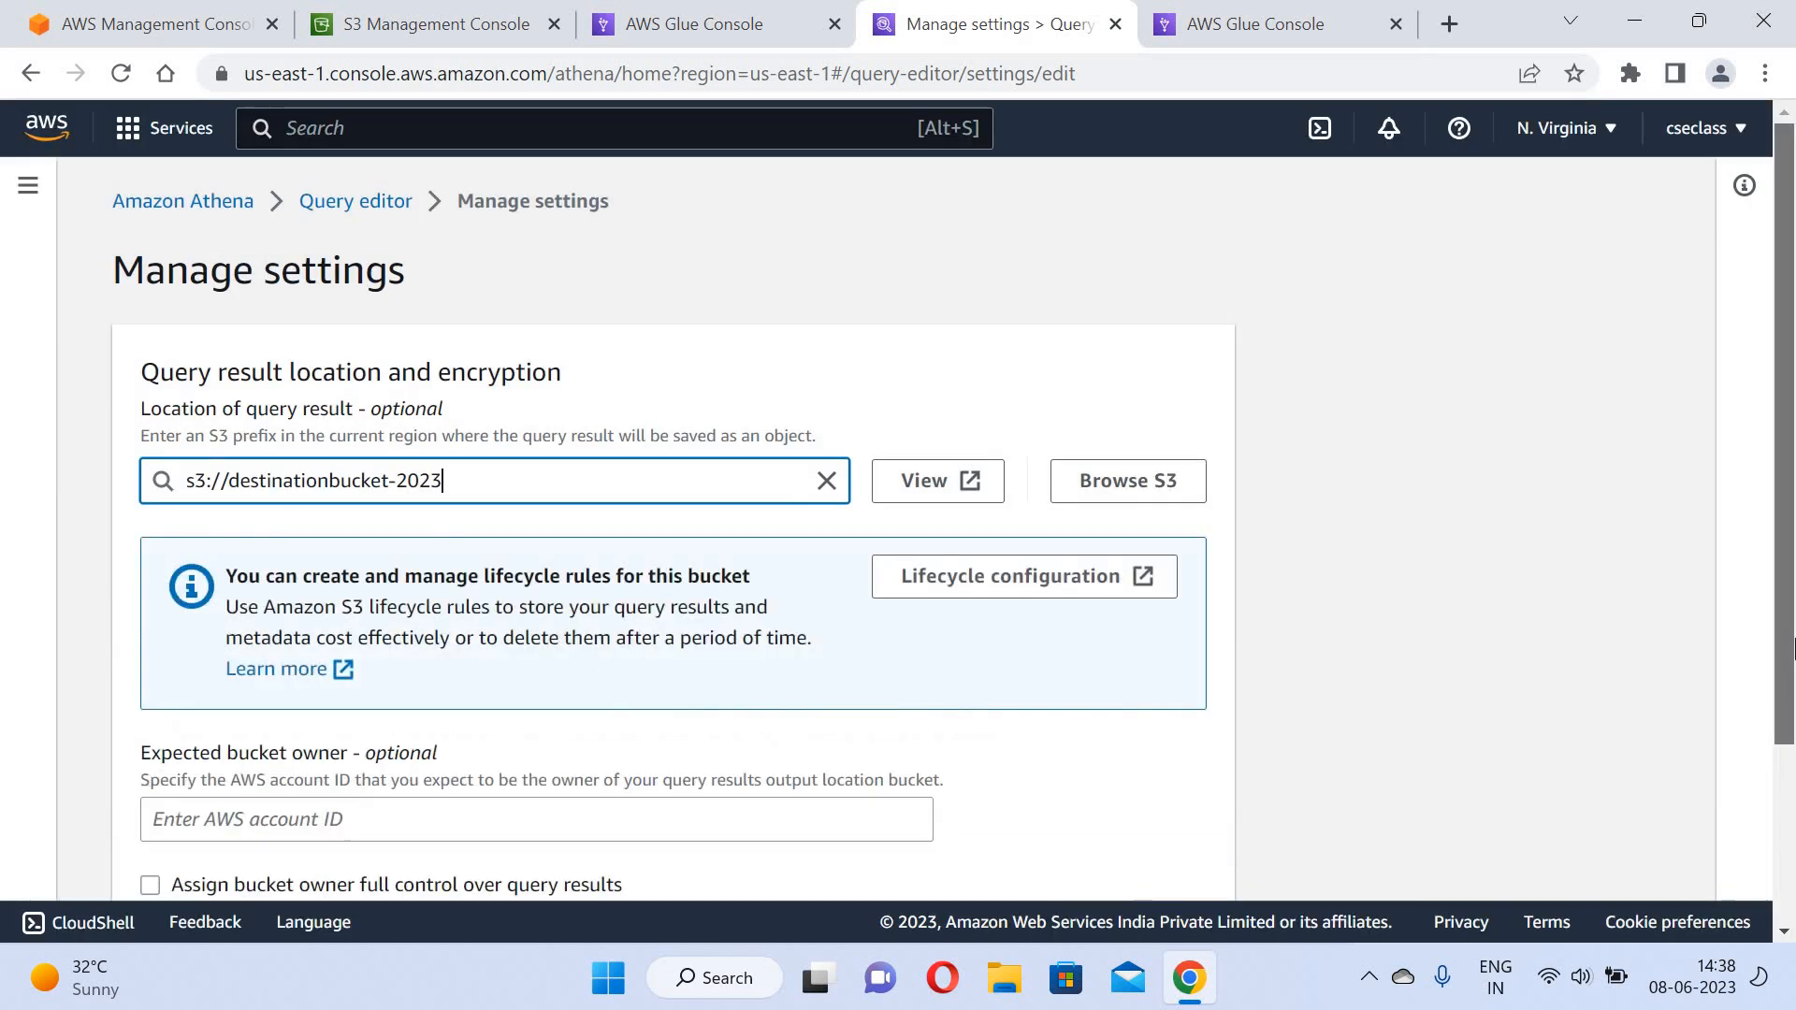
pyautogui.scroll(-3, 1791, 756)
pyautogui.click(1191, 862)
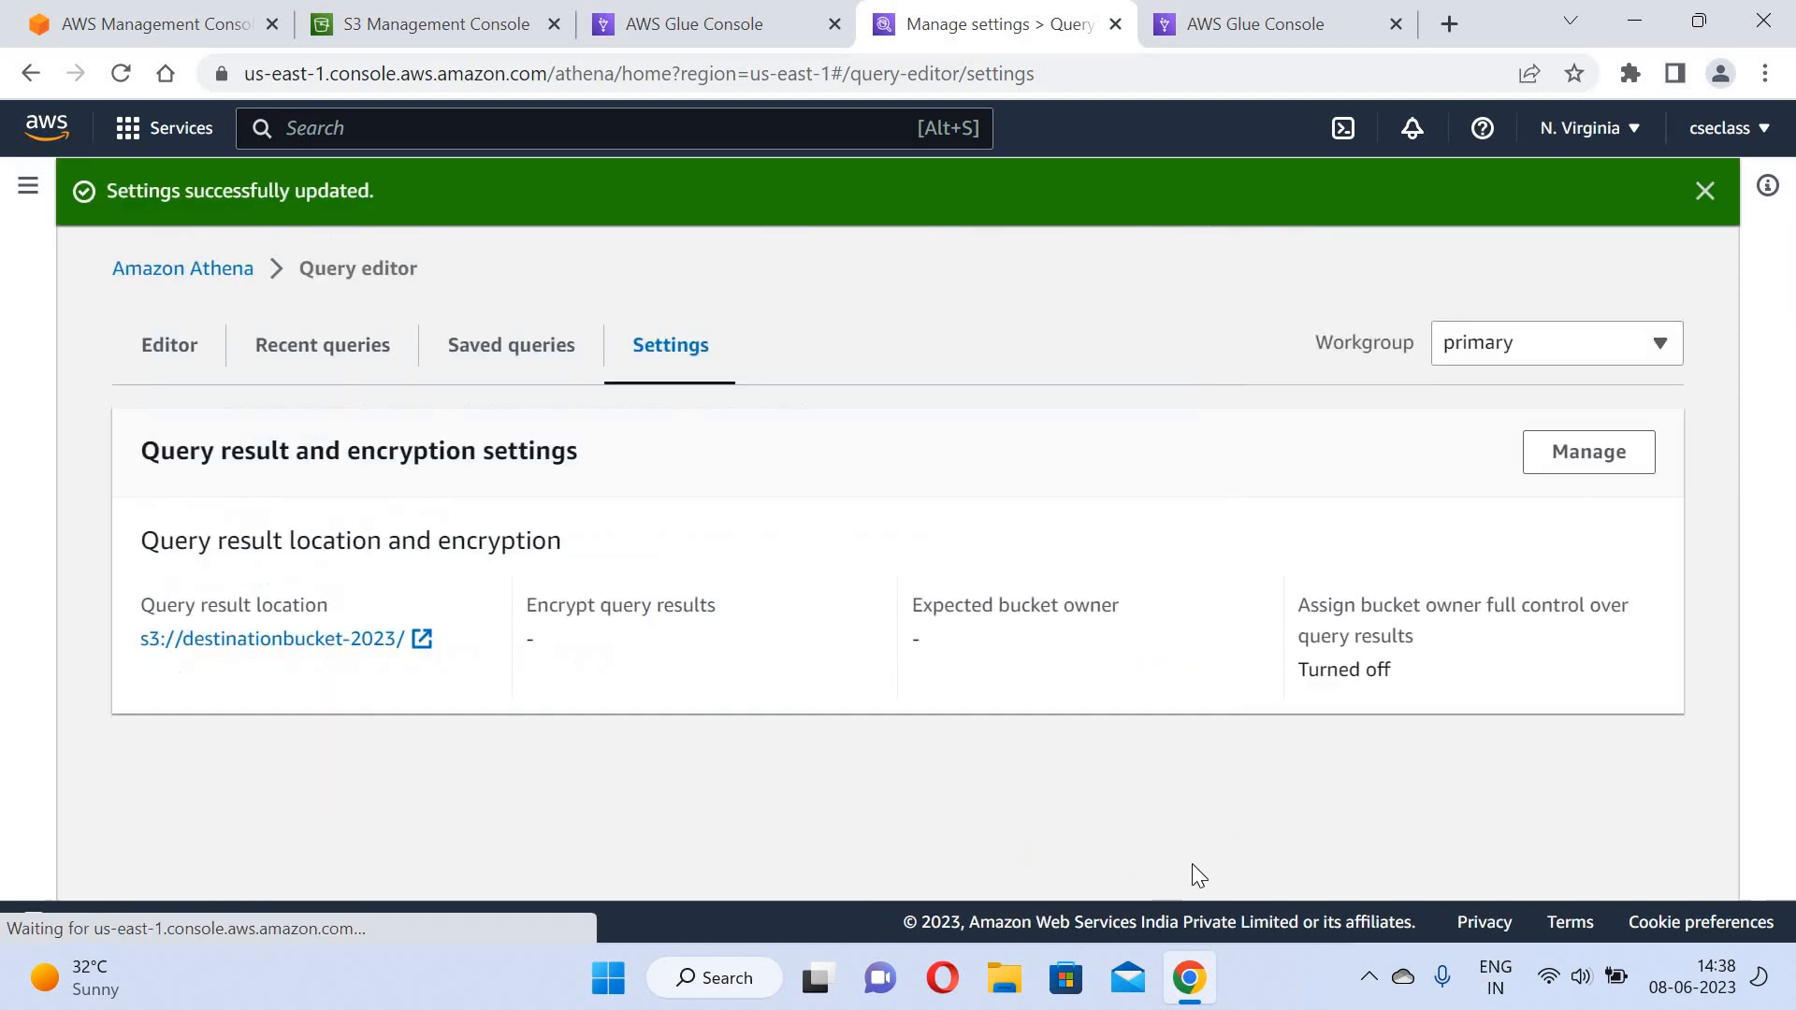
# Return to the query editor, run the prepared sourcebucket_2023 query with limit 10 and view the returned rows.
pyautogui.click(169, 364)
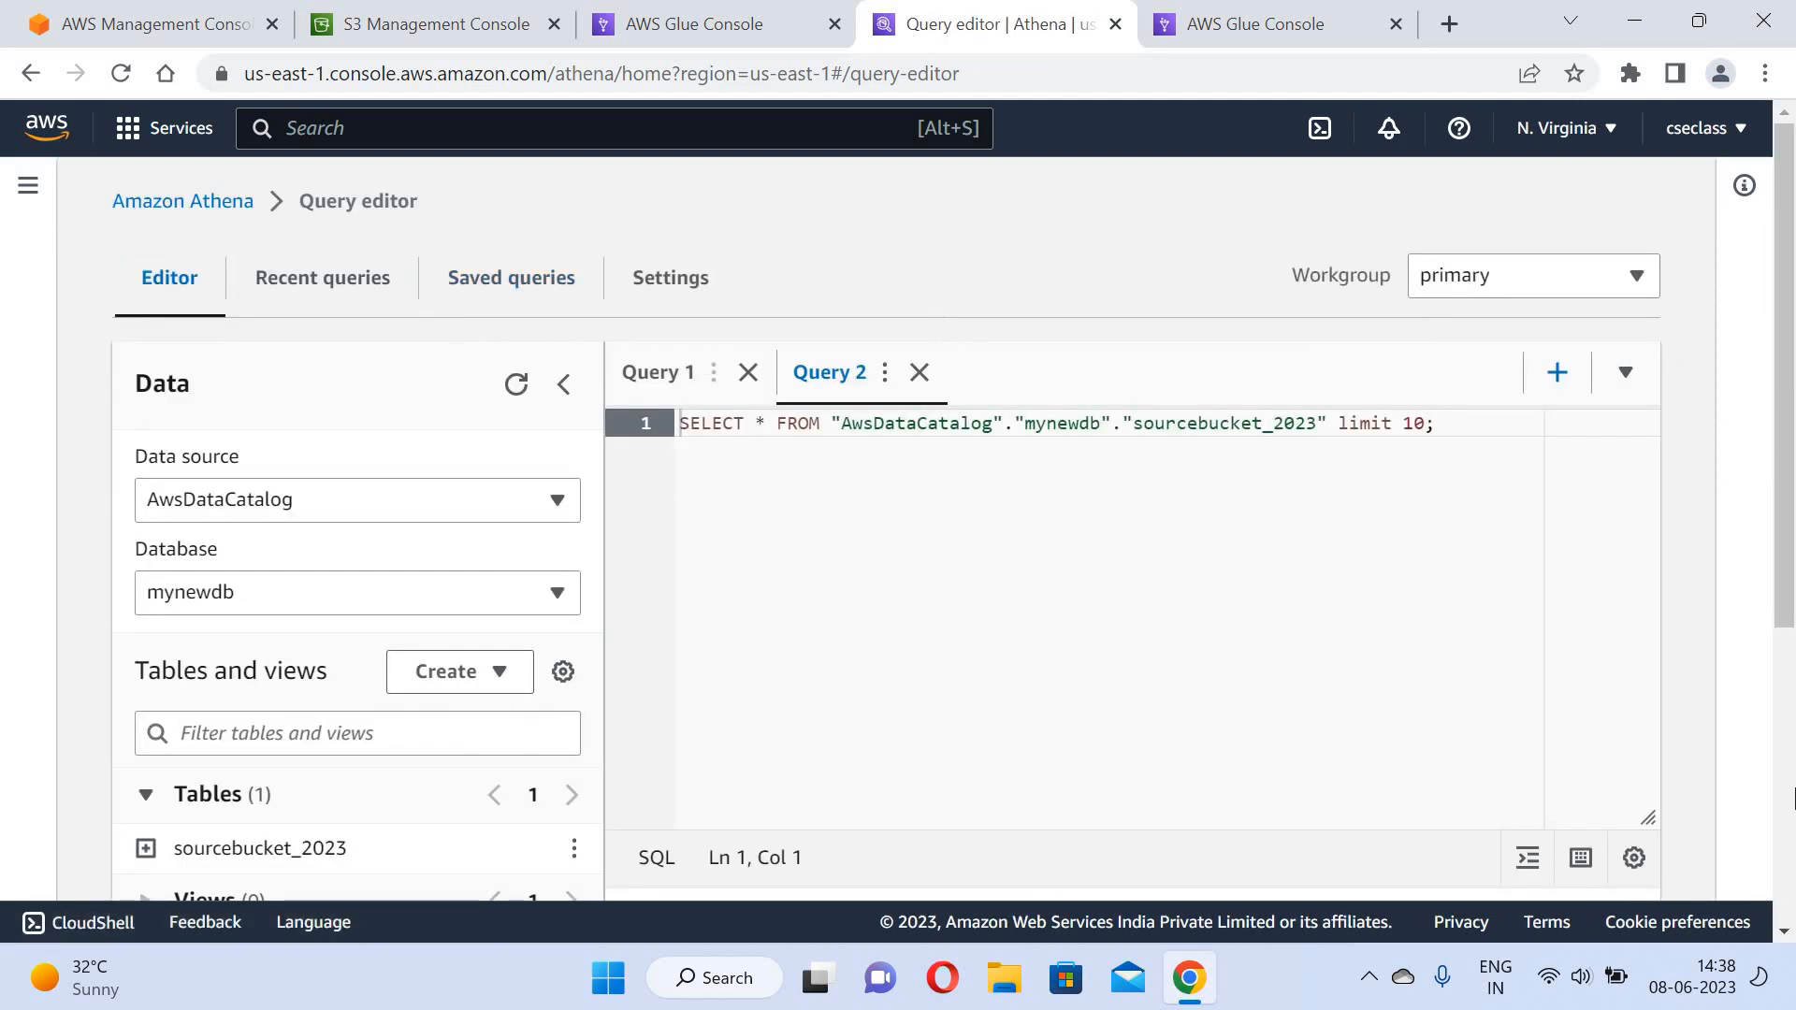
pyautogui.scroll(-5, 682, 441)
pyautogui.click(666, 446)
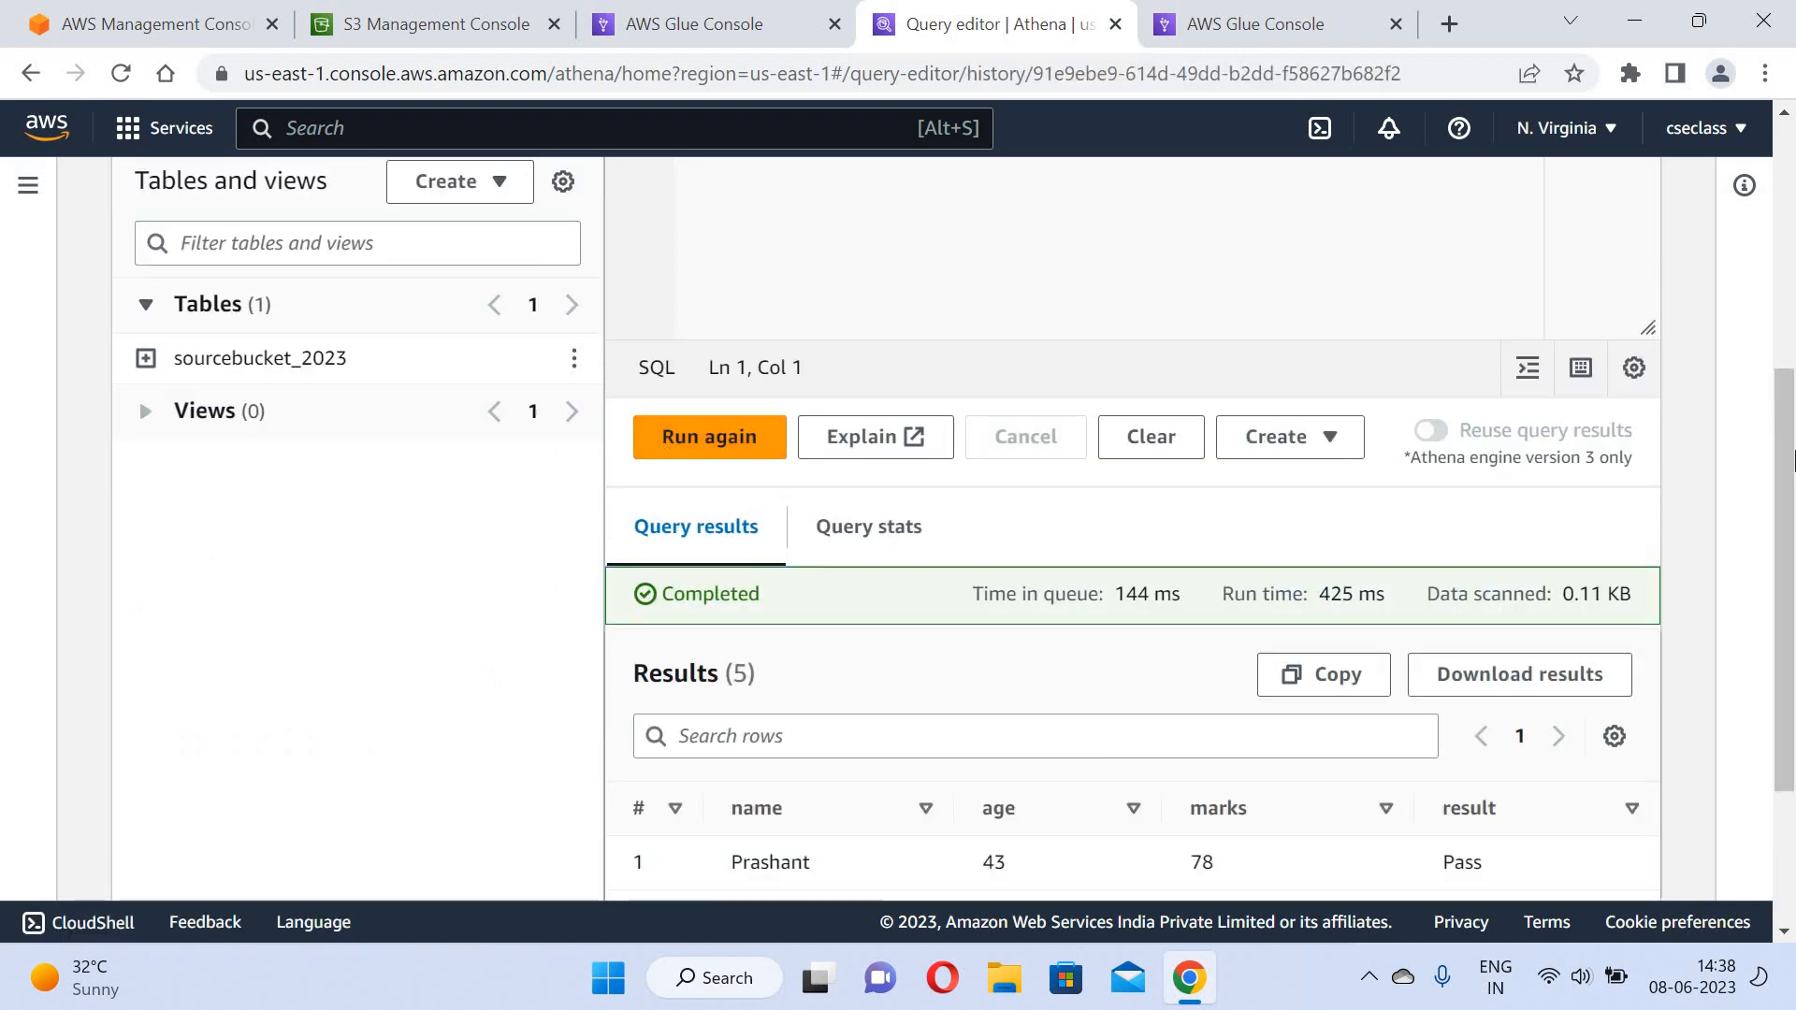
pyautogui.scroll(-3, 1471, 690)
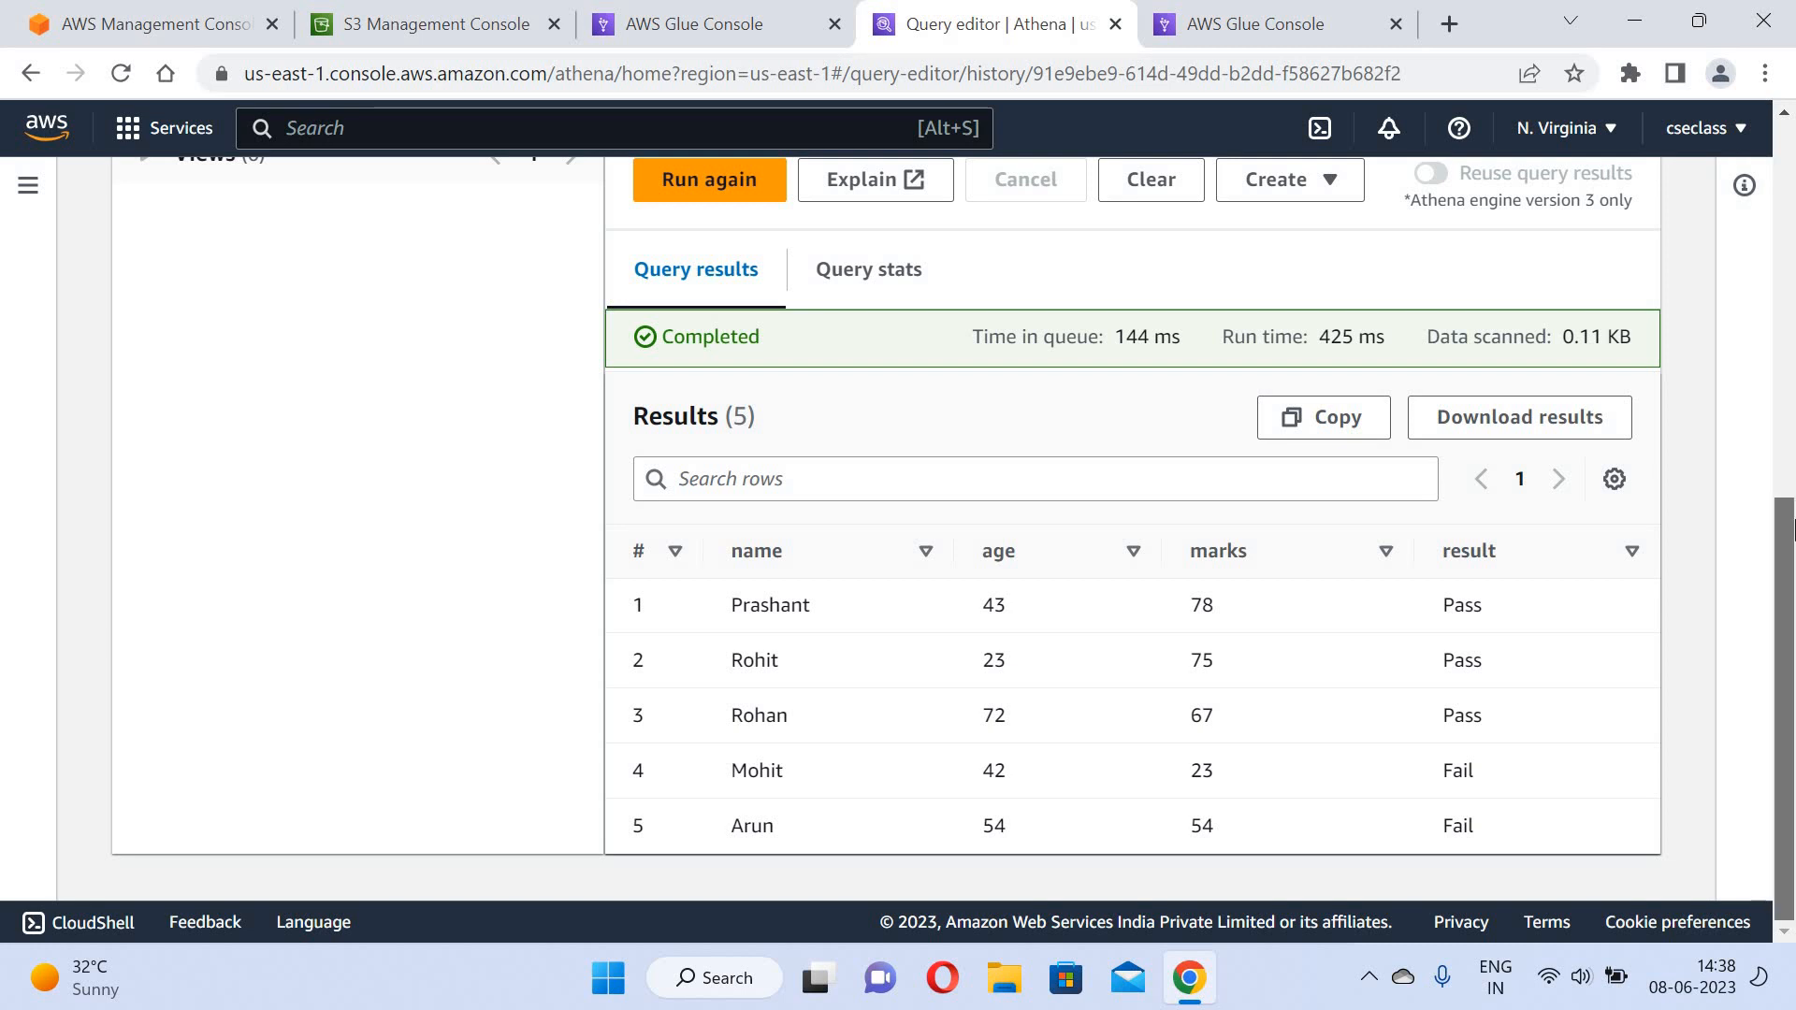
# Change the query's row limit to 5, run it and view the results.
pyautogui.scroll(2, 1732, 344)
pyautogui.scroll(4, 1740, 336)
pyautogui.scroll(1, 1745, 333)
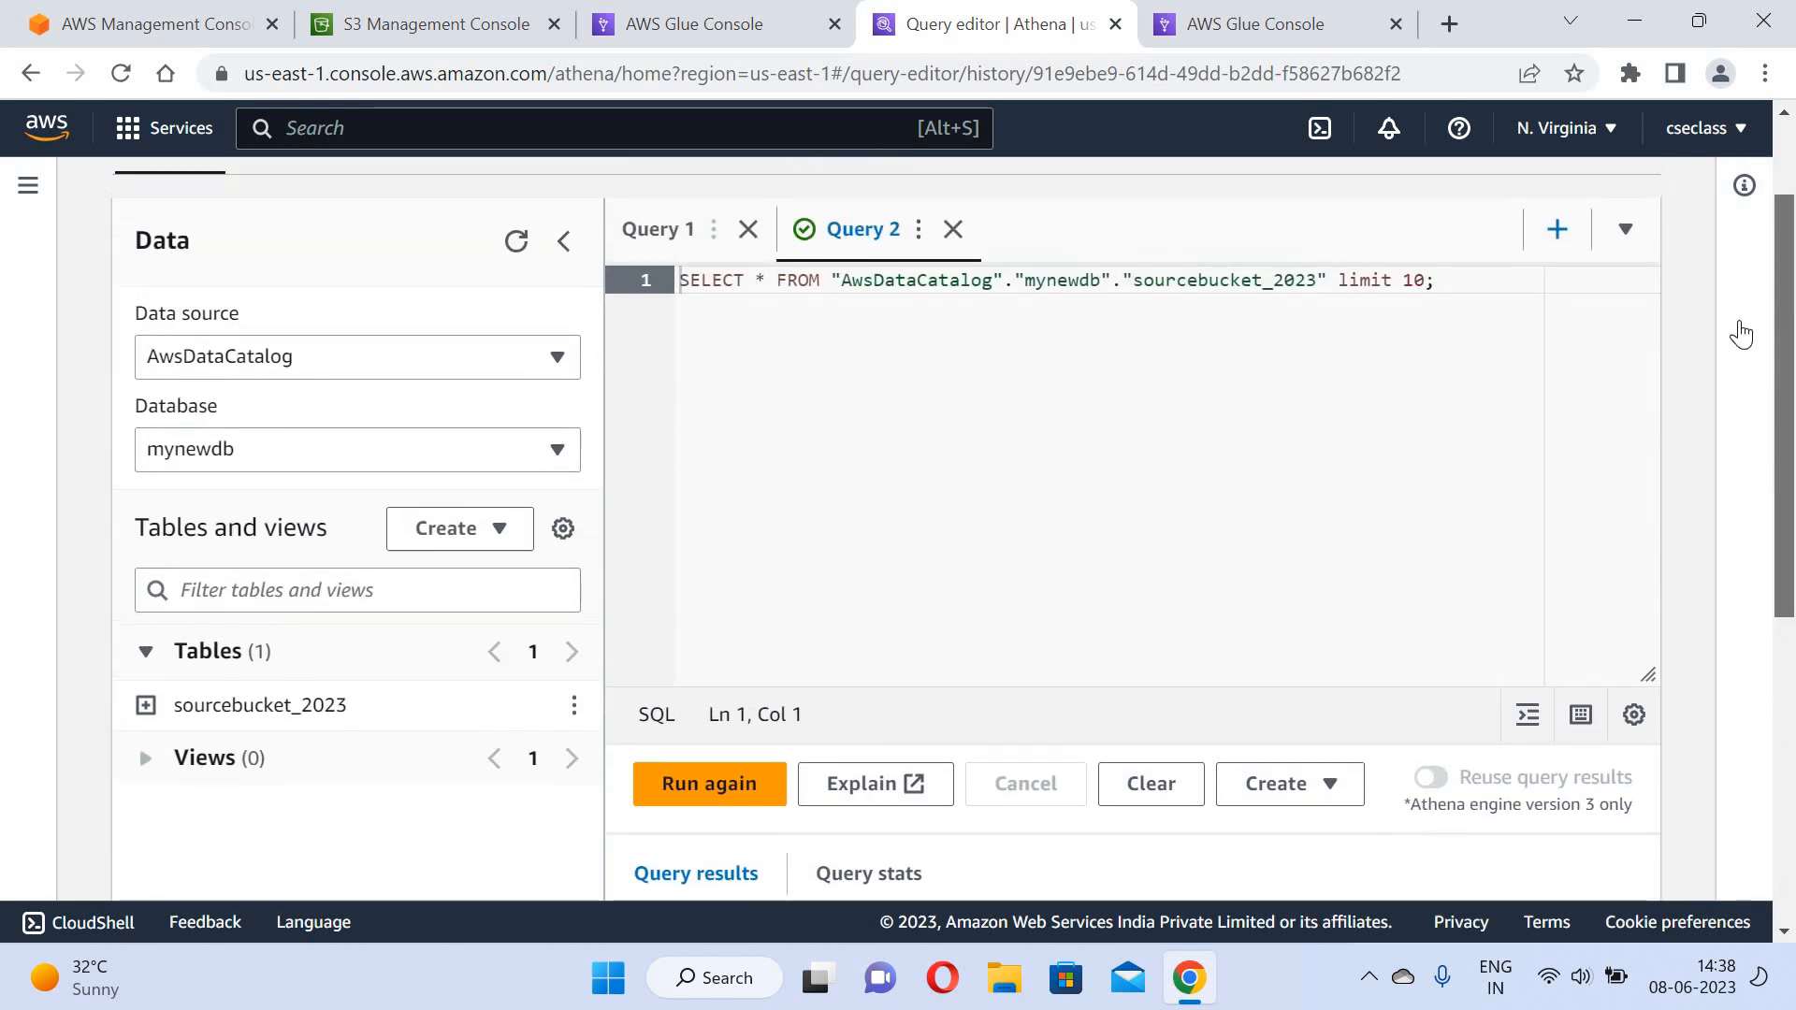
pyautogui.click(1424, 283)
pyautogui.press('BackSpace')
pyautogui.press('BackSpace')
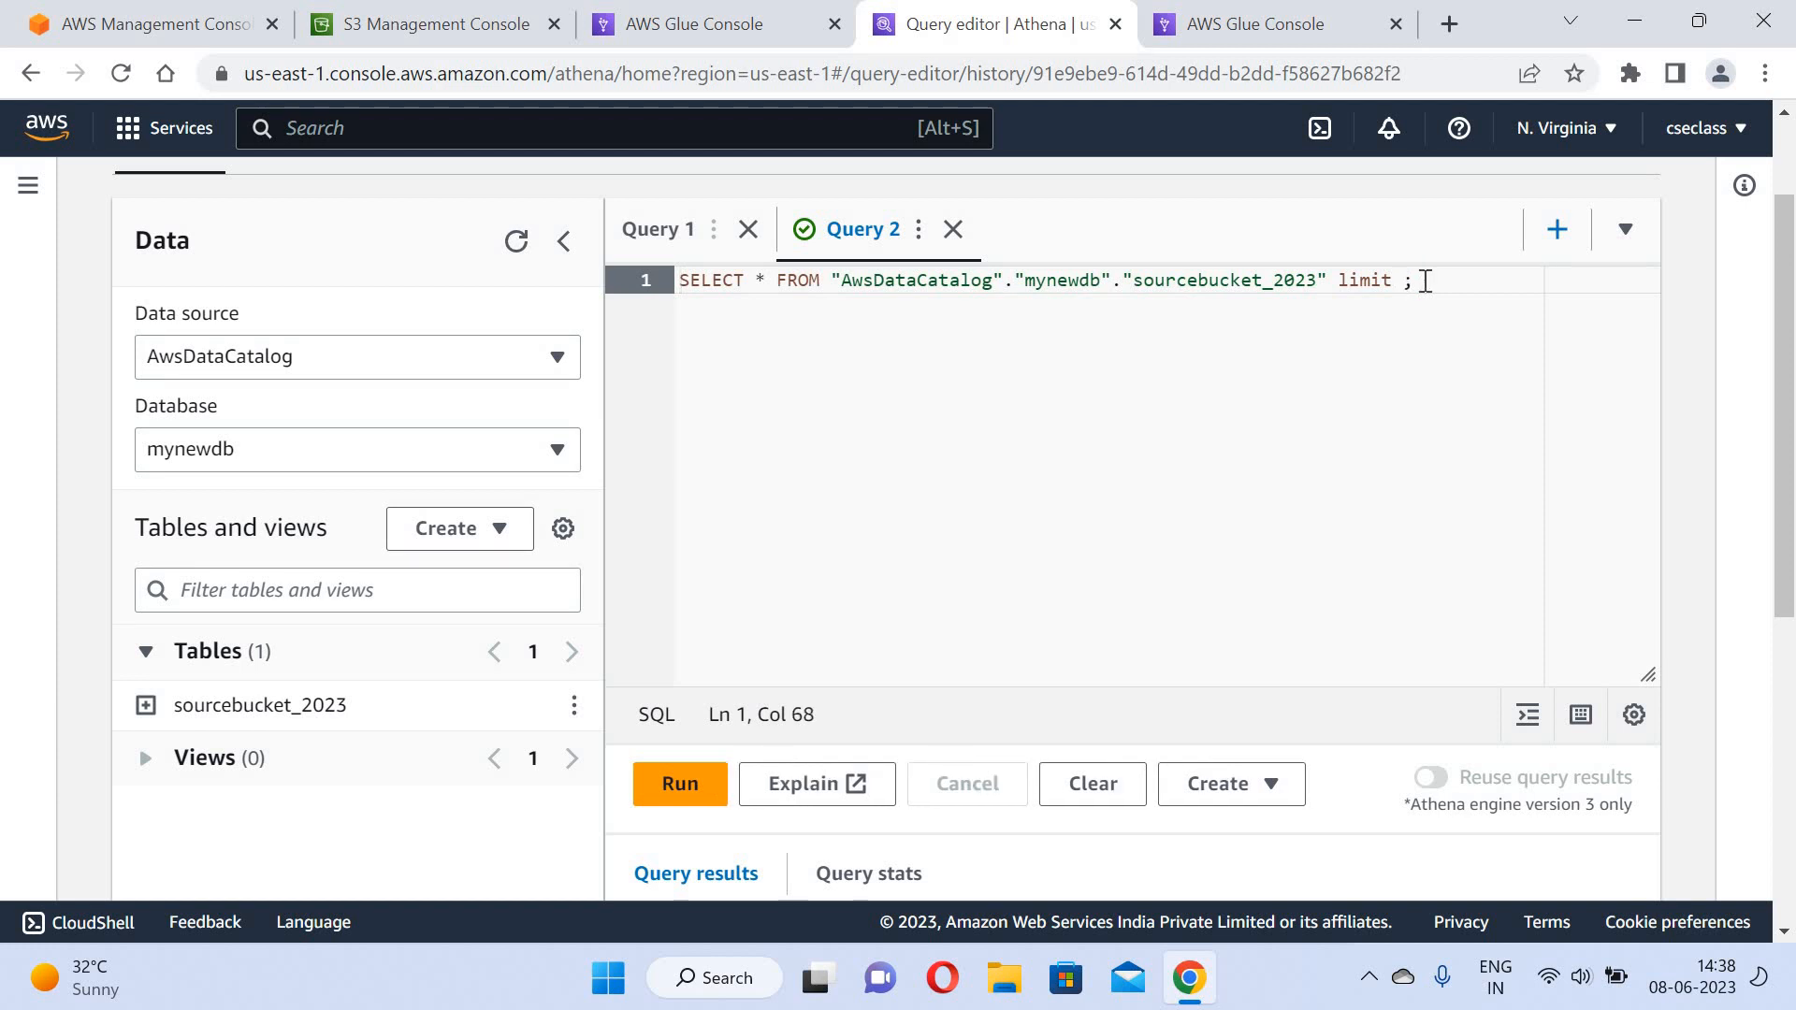
pyautogui.write('5')
pyautogui.click(668, 806)
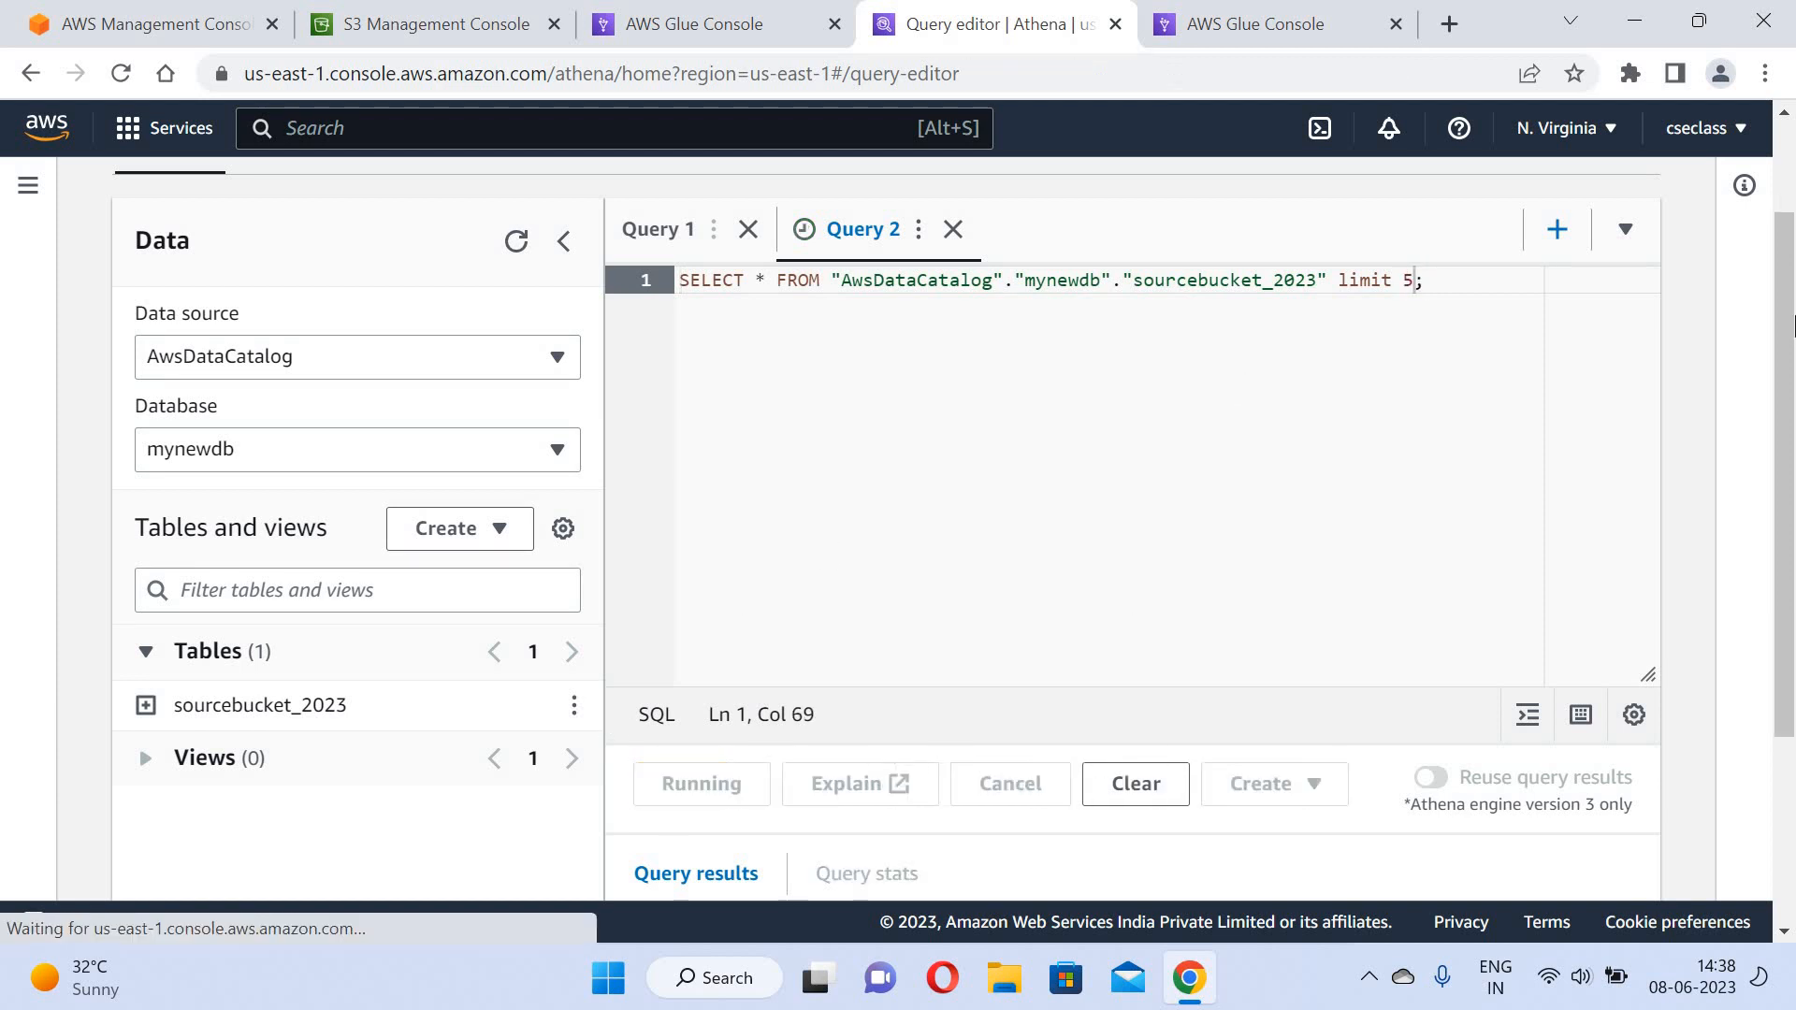
pyautogui.moveTo(1794, 326); pyautogui.dragTo(1793, 896)
# Reduce the query's row limit to 2, run it and view the results.
pyautogui.scroll(6, 1456, 486)
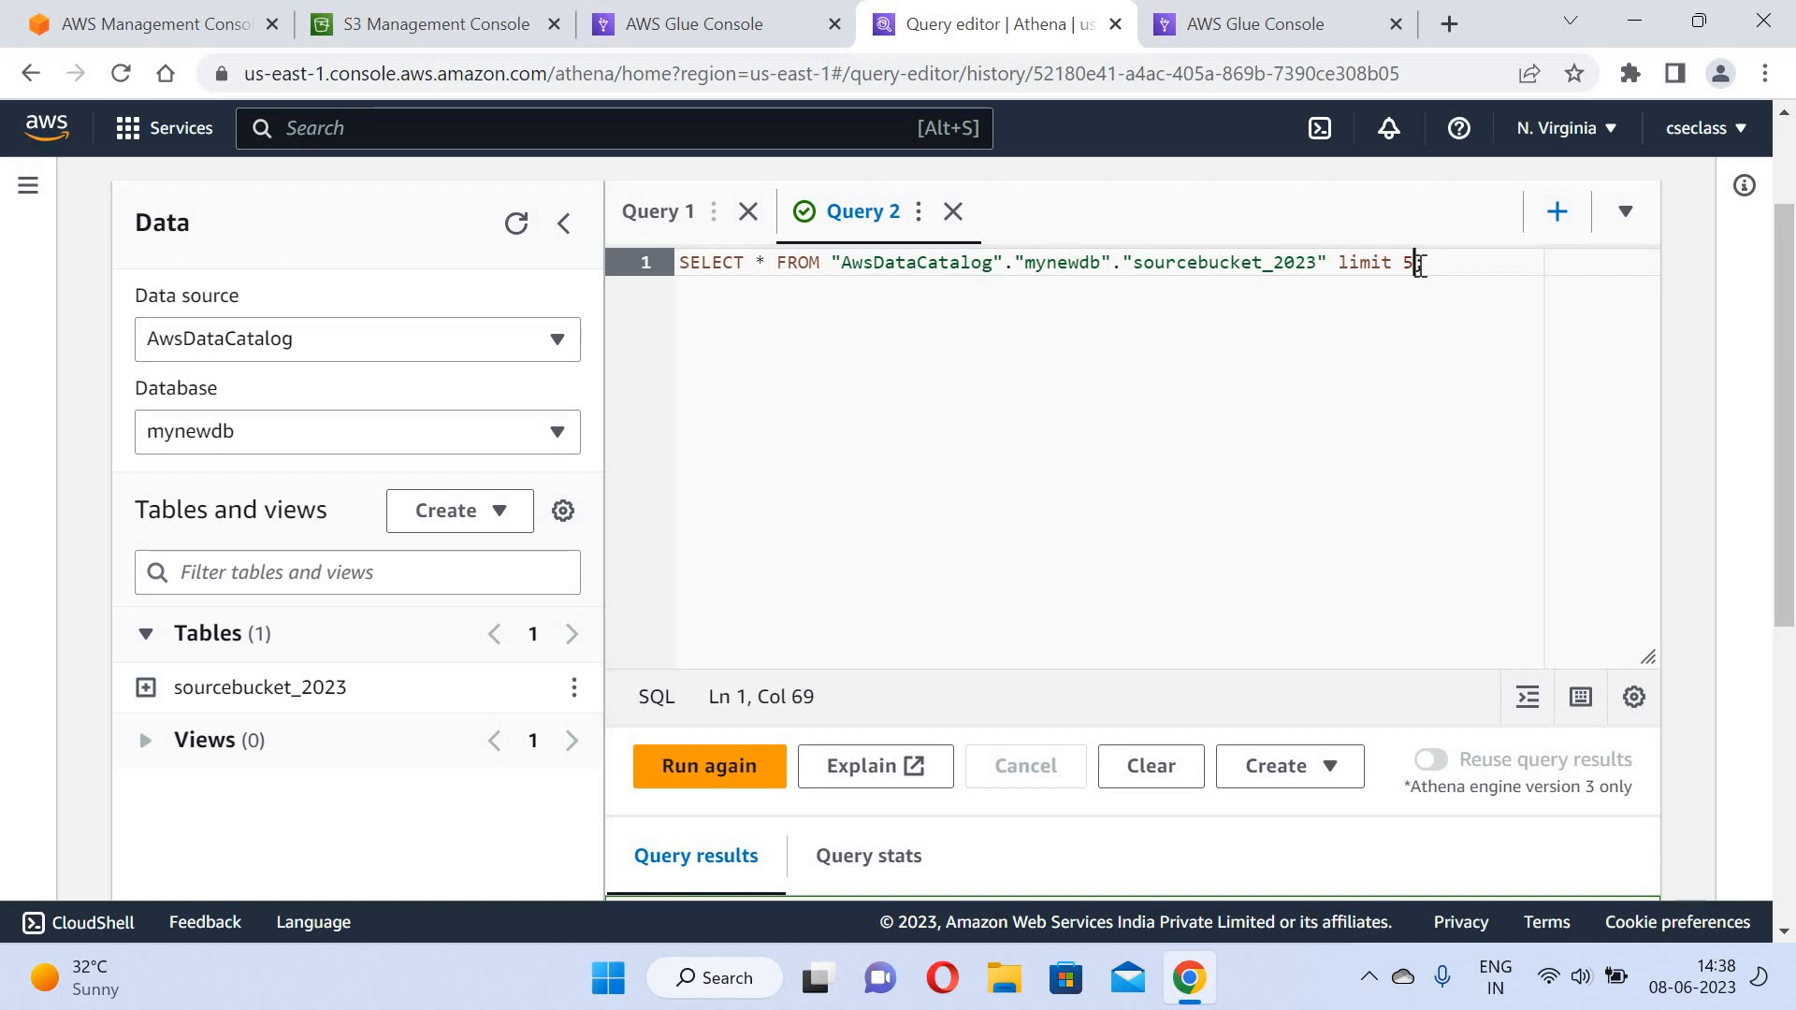
pyautogui.press('BackSpace')
pyautogui.write('2')
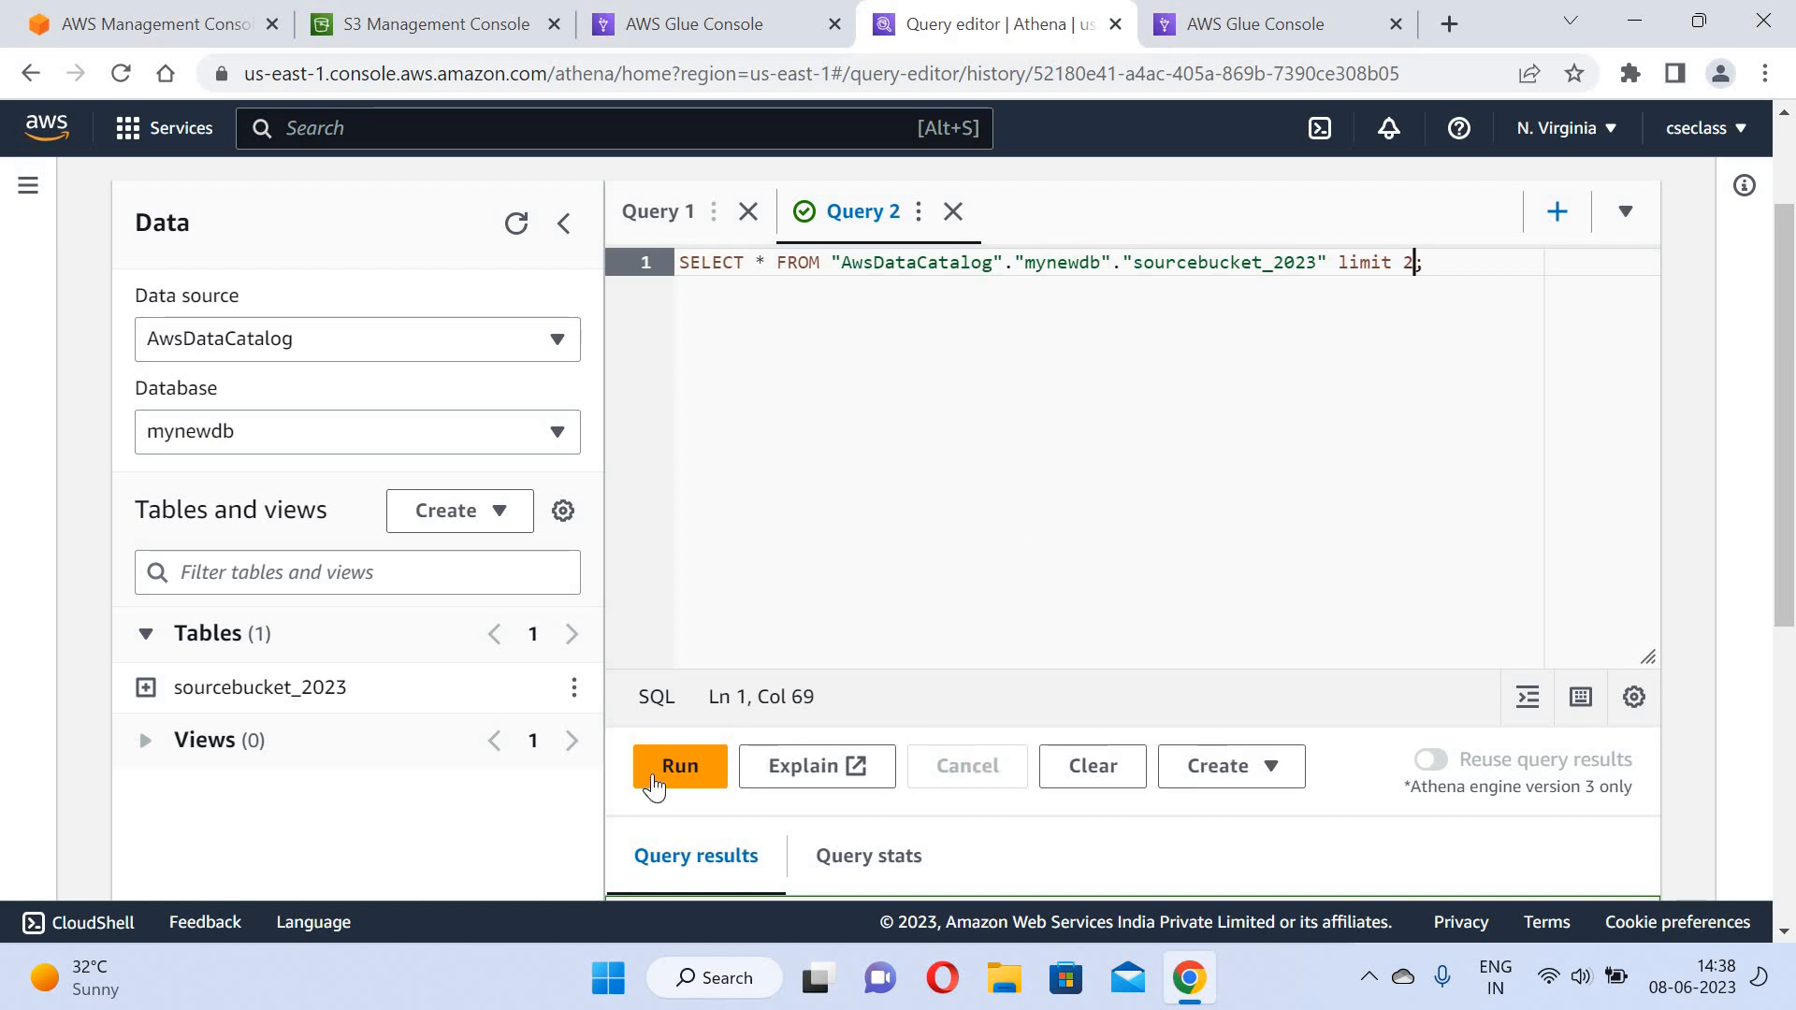
pyautogui.click(674, 765)
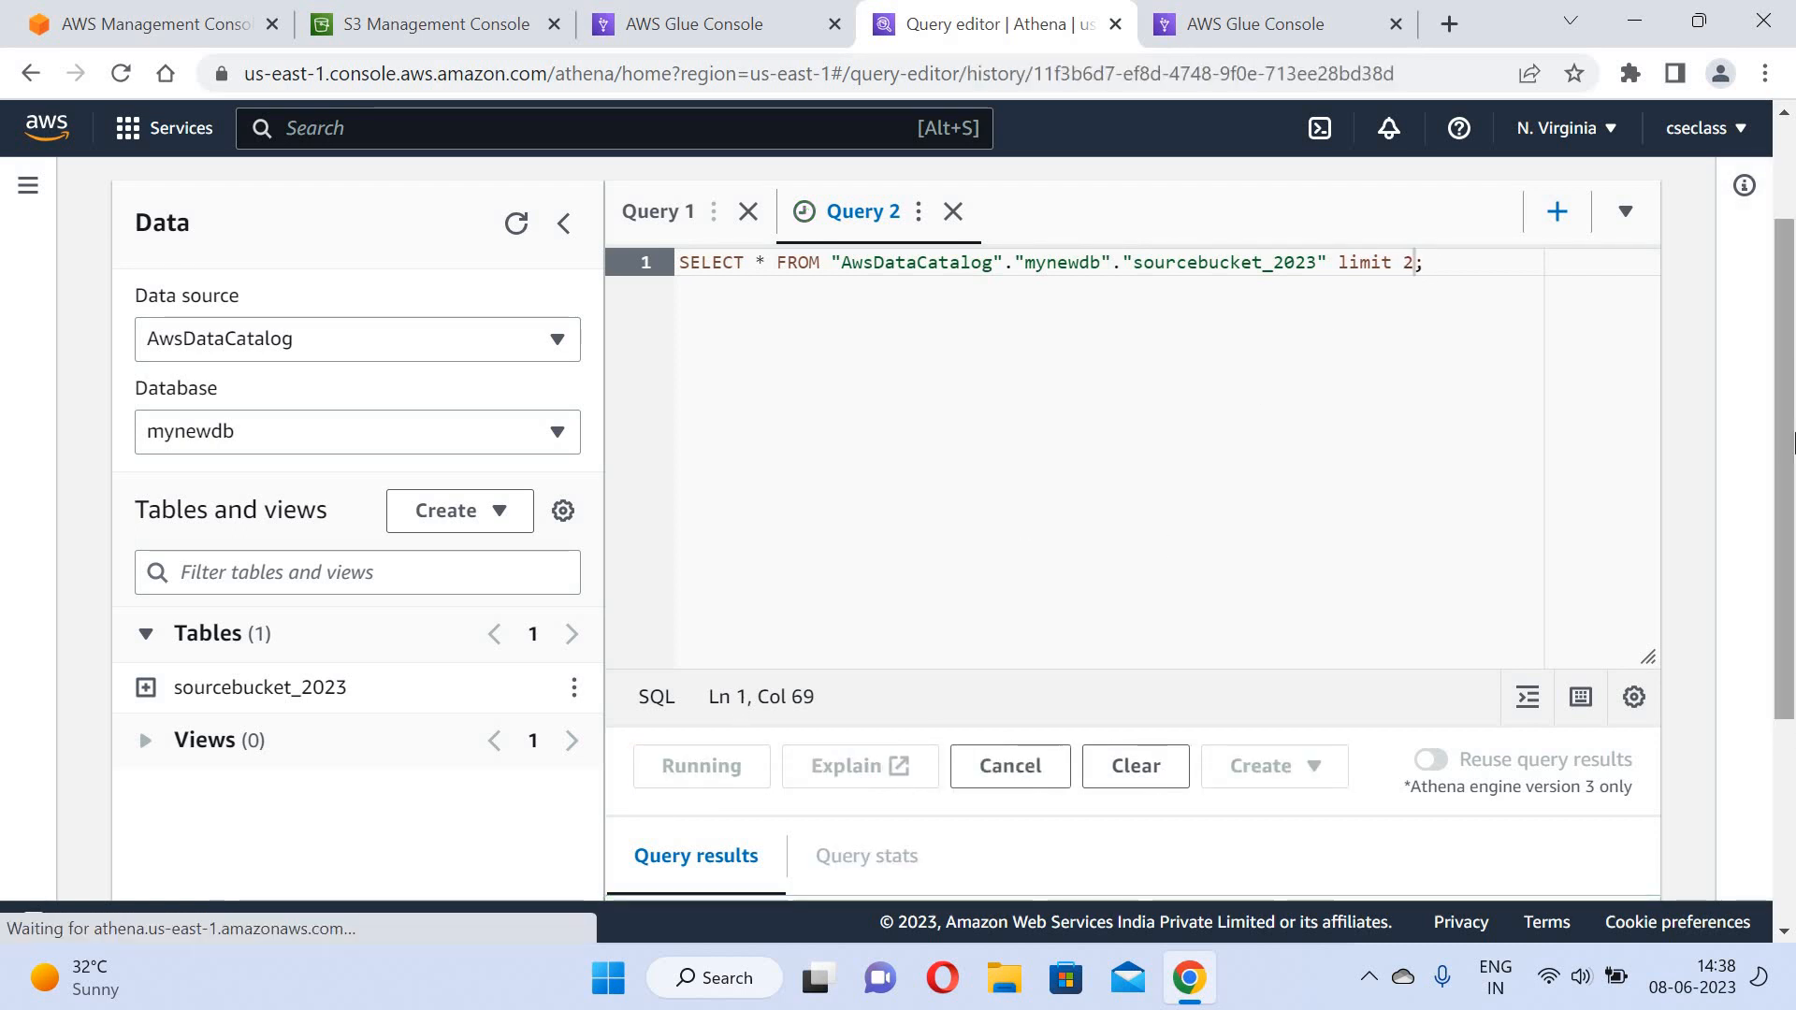
pyautogui.scroll(-5, 1792, 393)
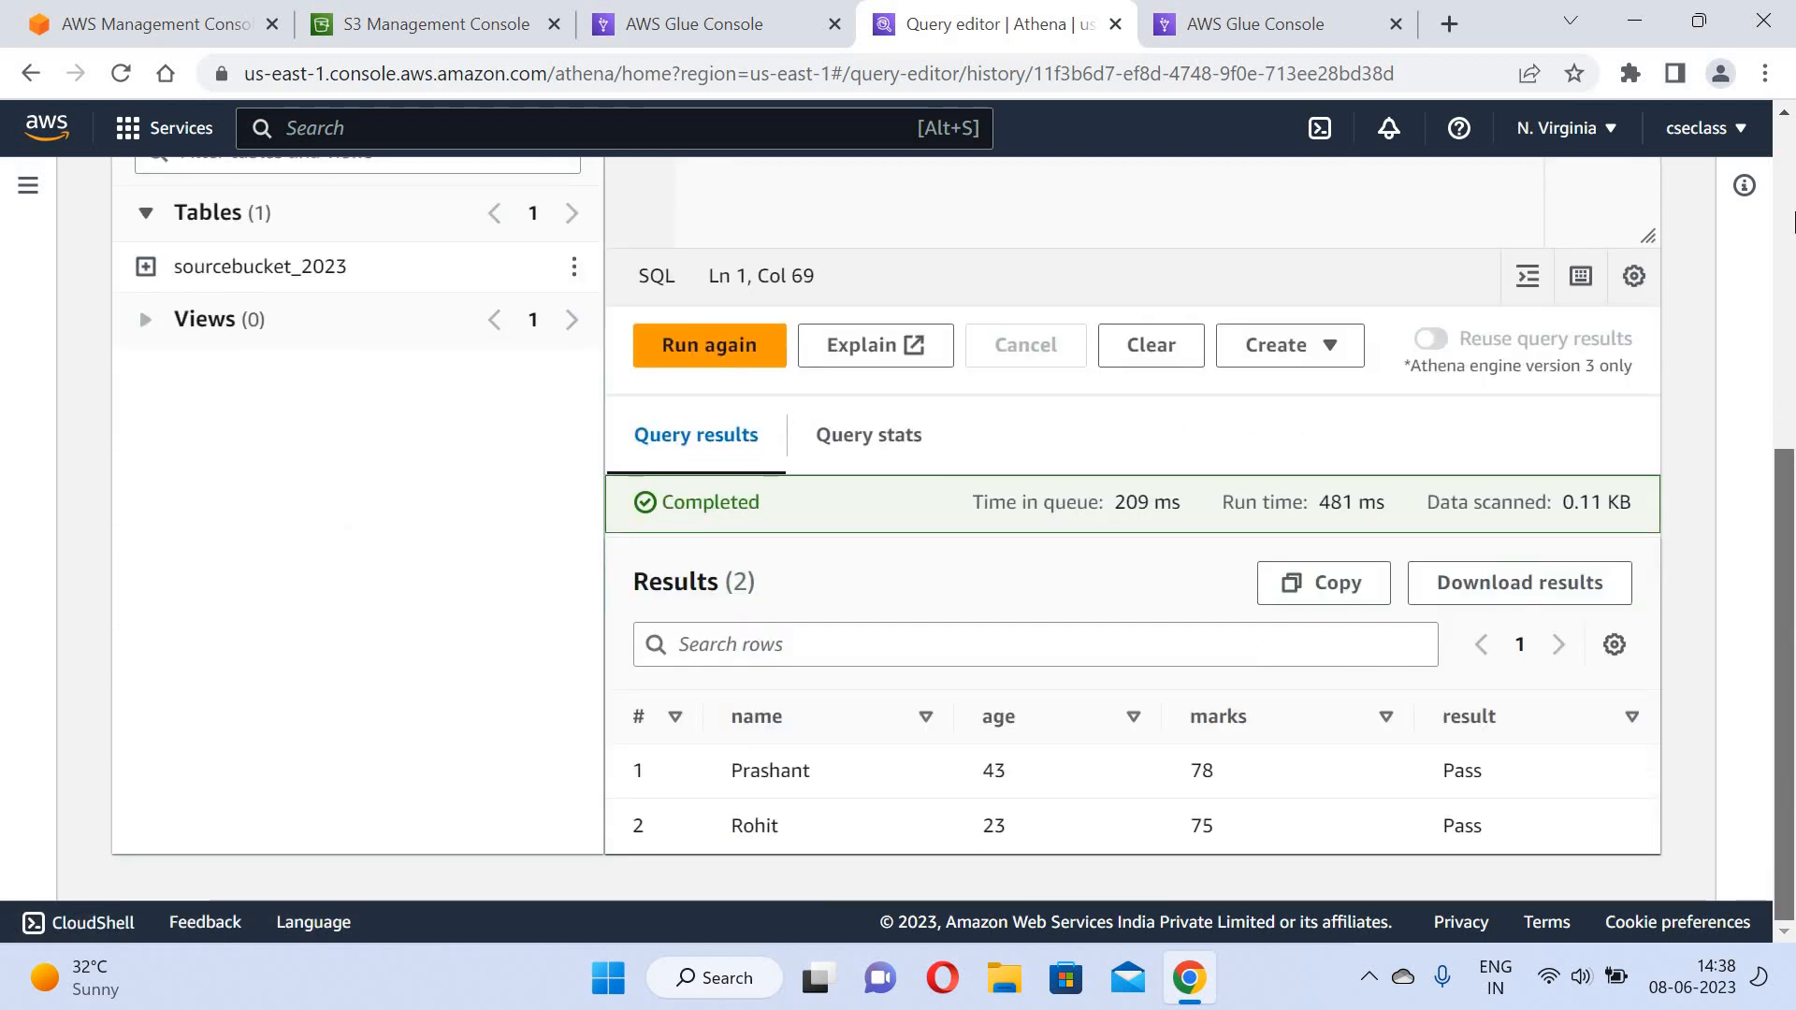
# Replace the limit clause at the end of the query with the condition where age>50.
pyautogui.scroll(5, 1350, 361)
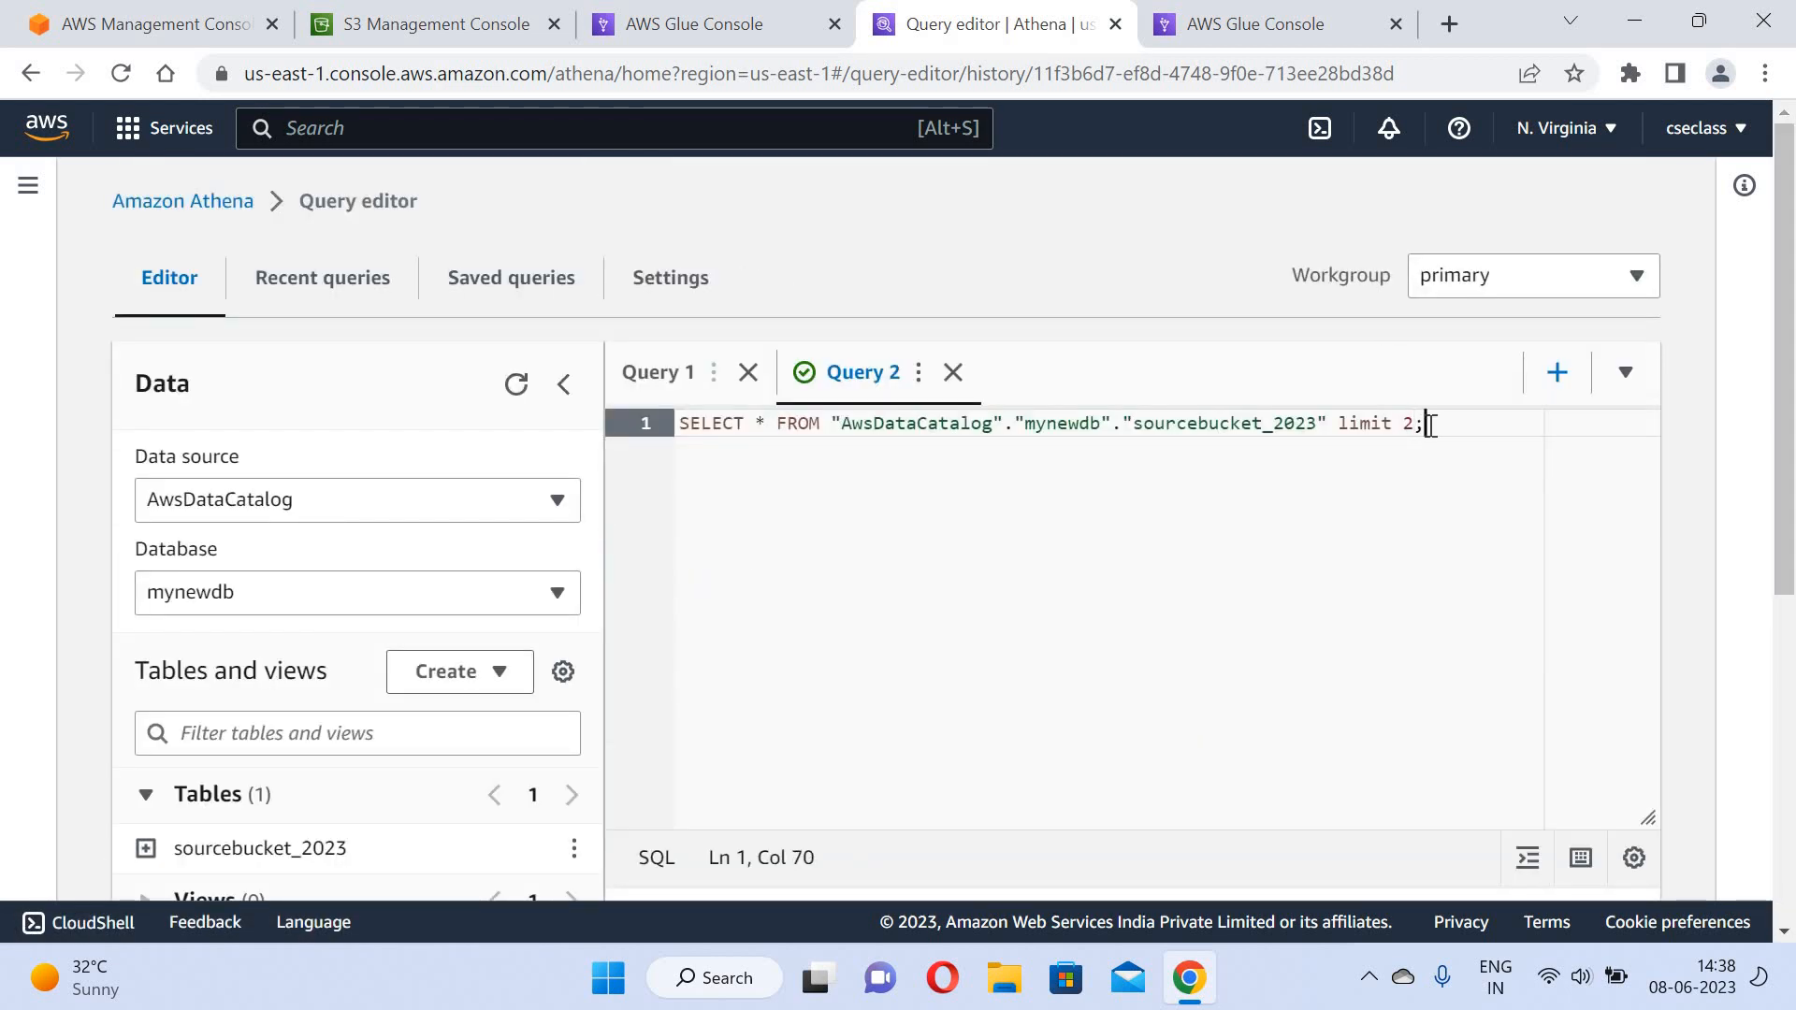
pyautogui.press('BackSpace')
pyautogui.press('BackSpace')
pyautogui.press('BackSpace')
pyautogui.press('BackSpace')
pyautogui.press('BackSpace')
pyautogui.press('BackSpace')
pyautogui.write('where age>50')
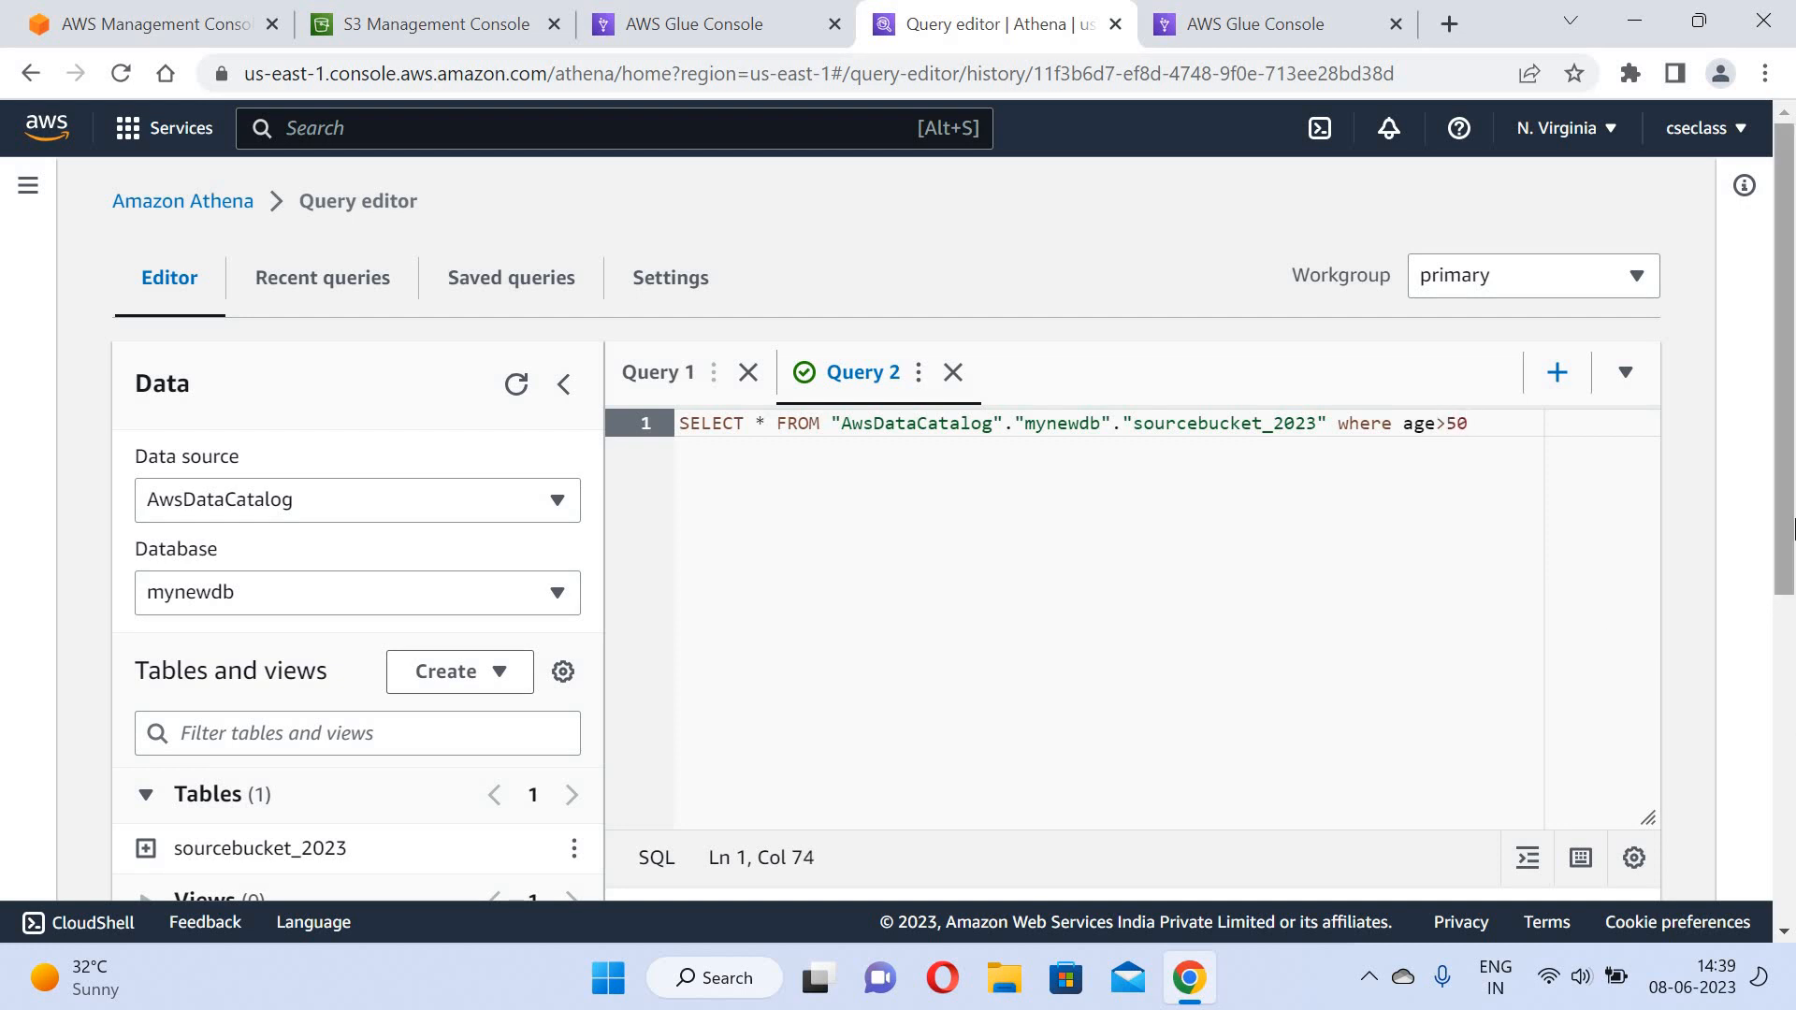
# Run the age-filtered query and check the age values of the returned rows against the condition.
pyautogui.moveTo(1792, 529); pyautogui.dragTo(1783, 733)
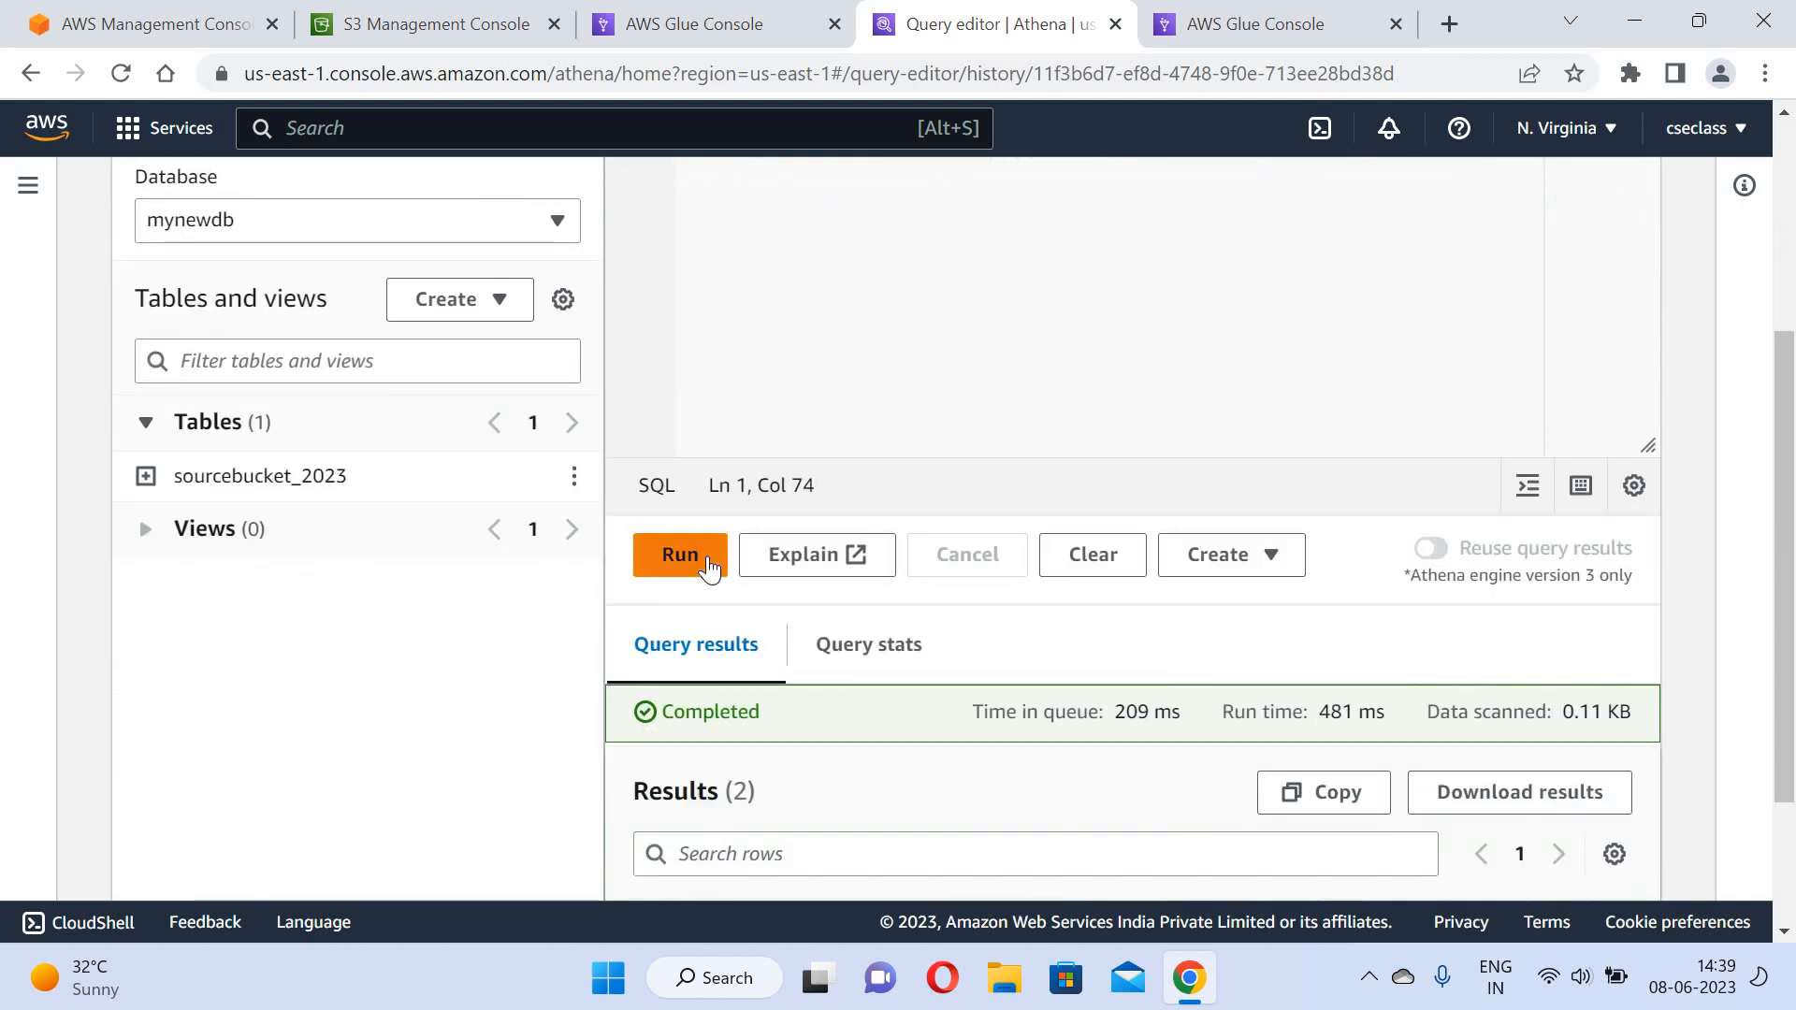
pyautogui.click(701, 559)
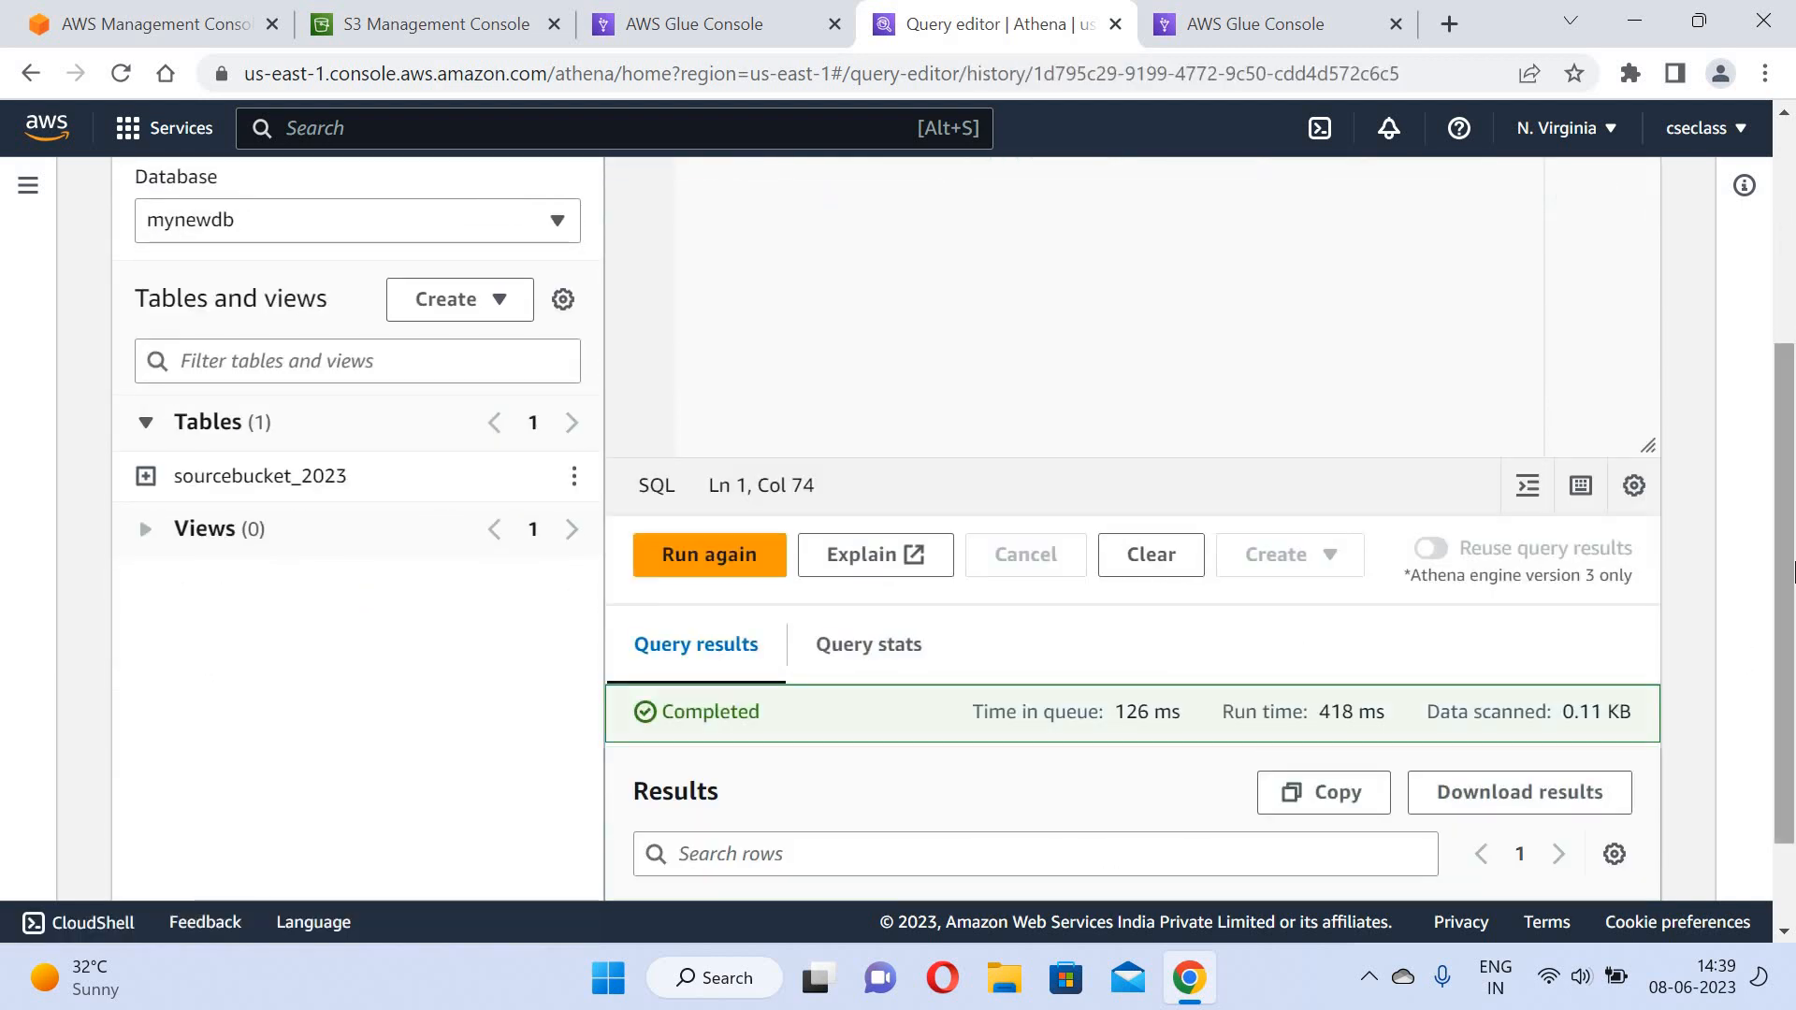
pyautogui.scroll(-2, 1599, 749)
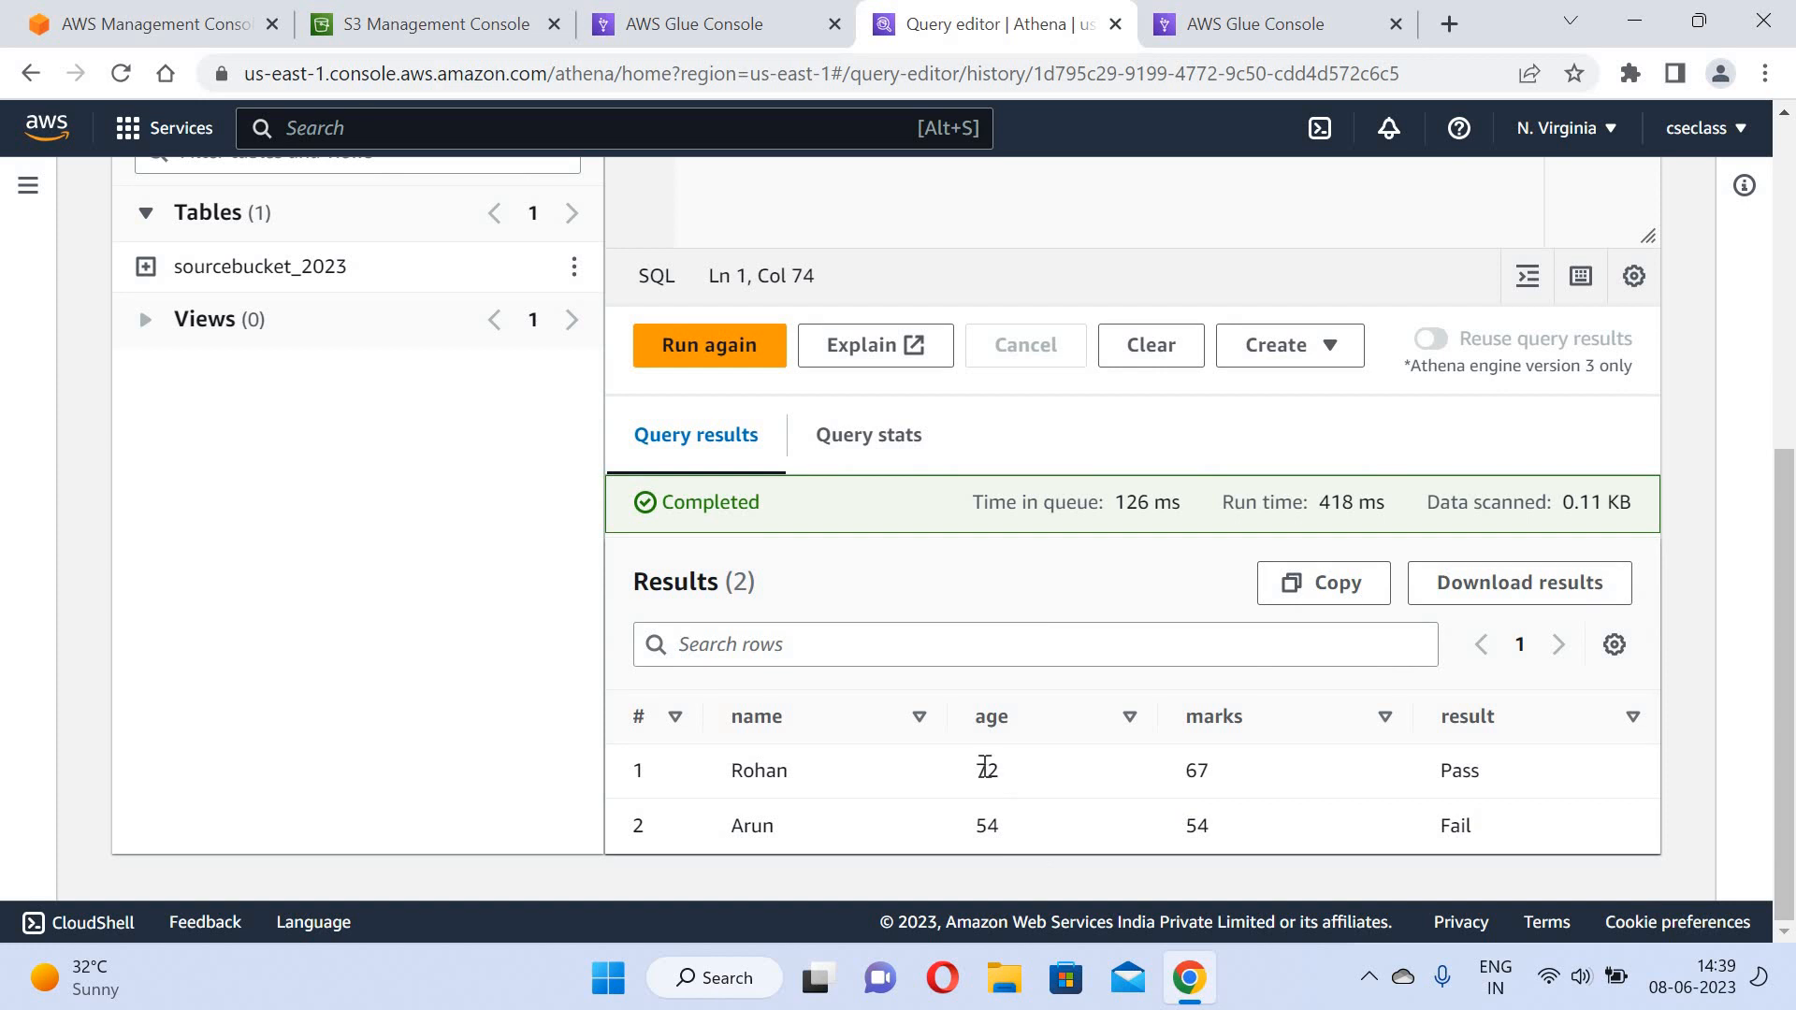
pyautogui.moveTo(989, 823); pyautogui.dragTo(1002, 828)
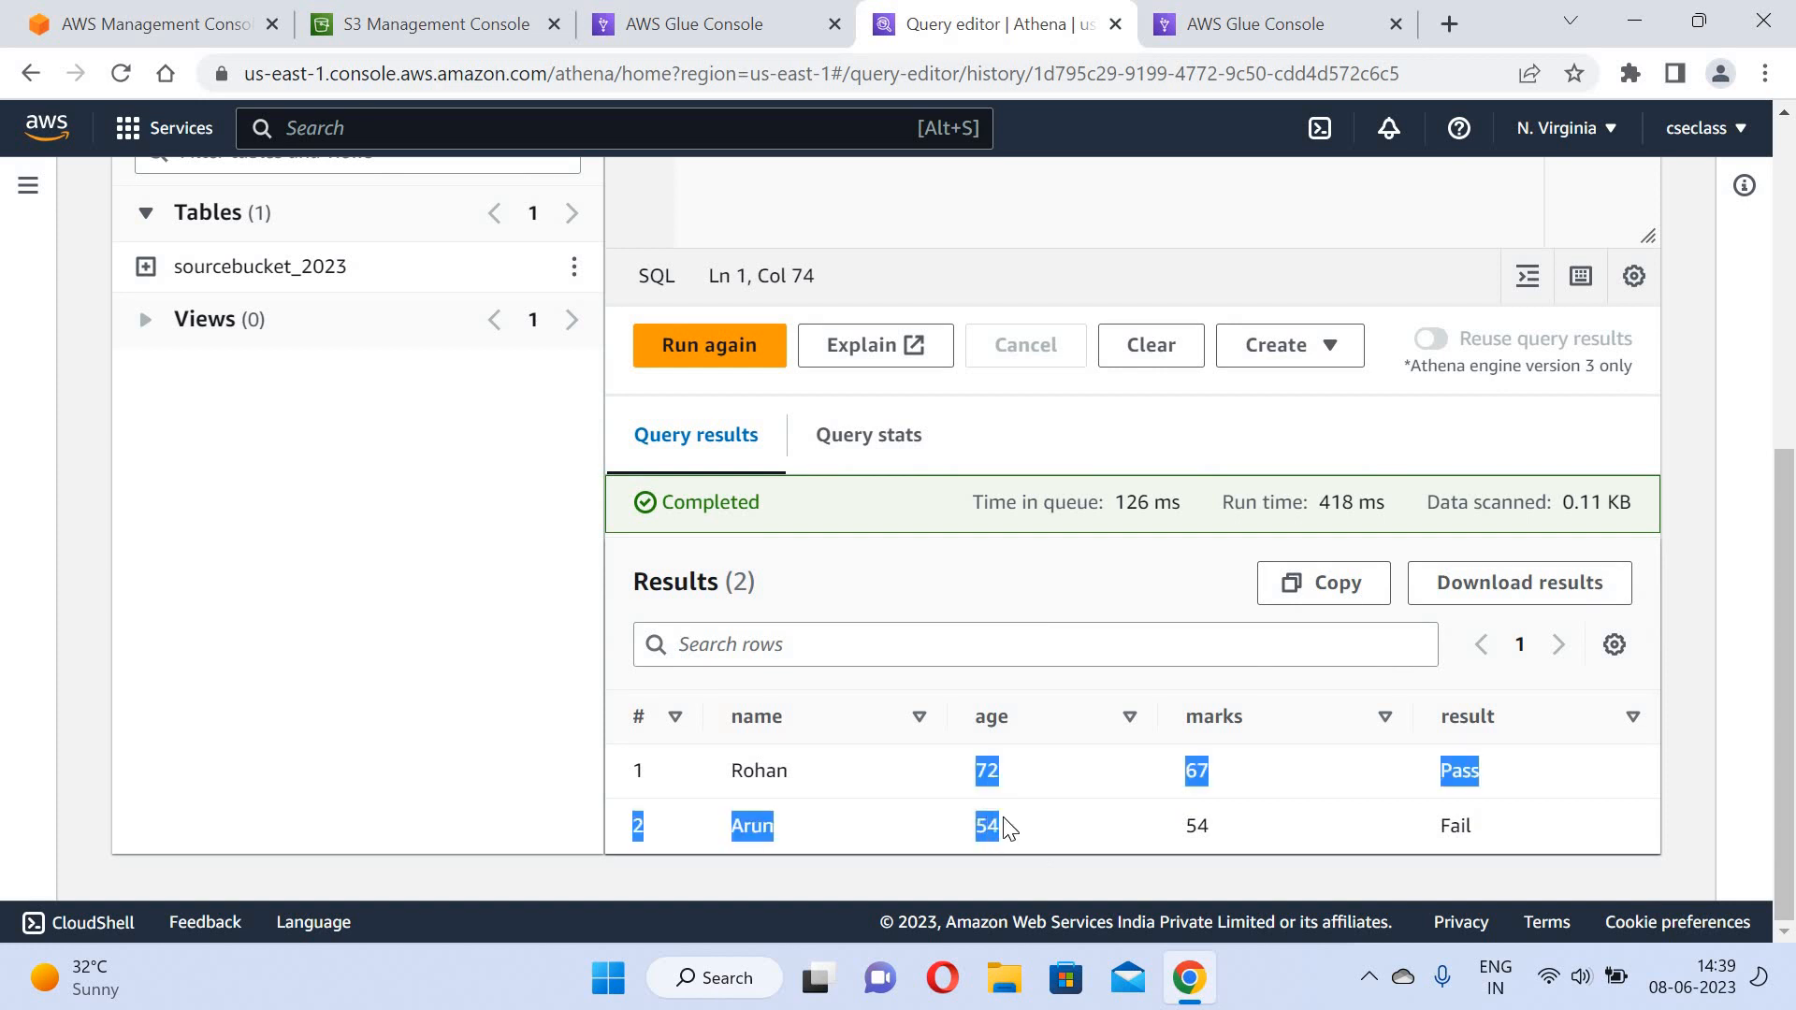
pyautogui.moveTo(997, 765); pyautogui.dragTo(1007, 838)
pyautogui.click(1545, 619)
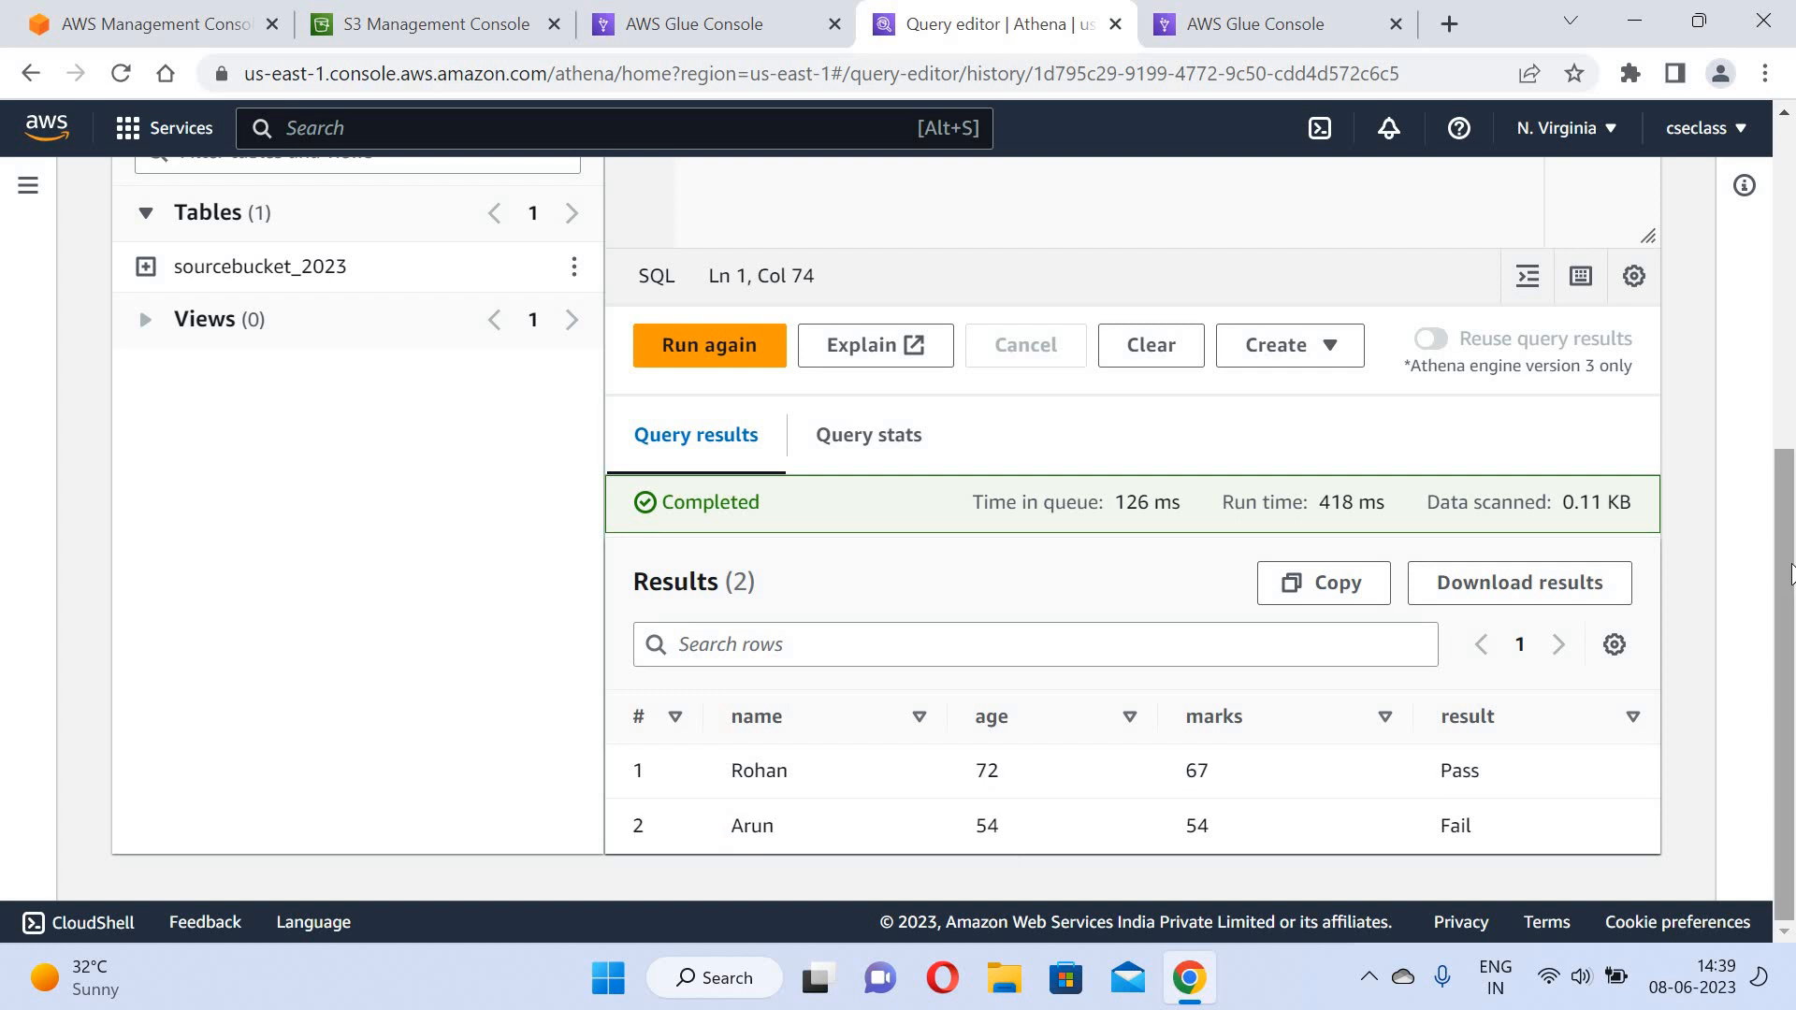
pyautogui.scroll(4, 1789, 369)
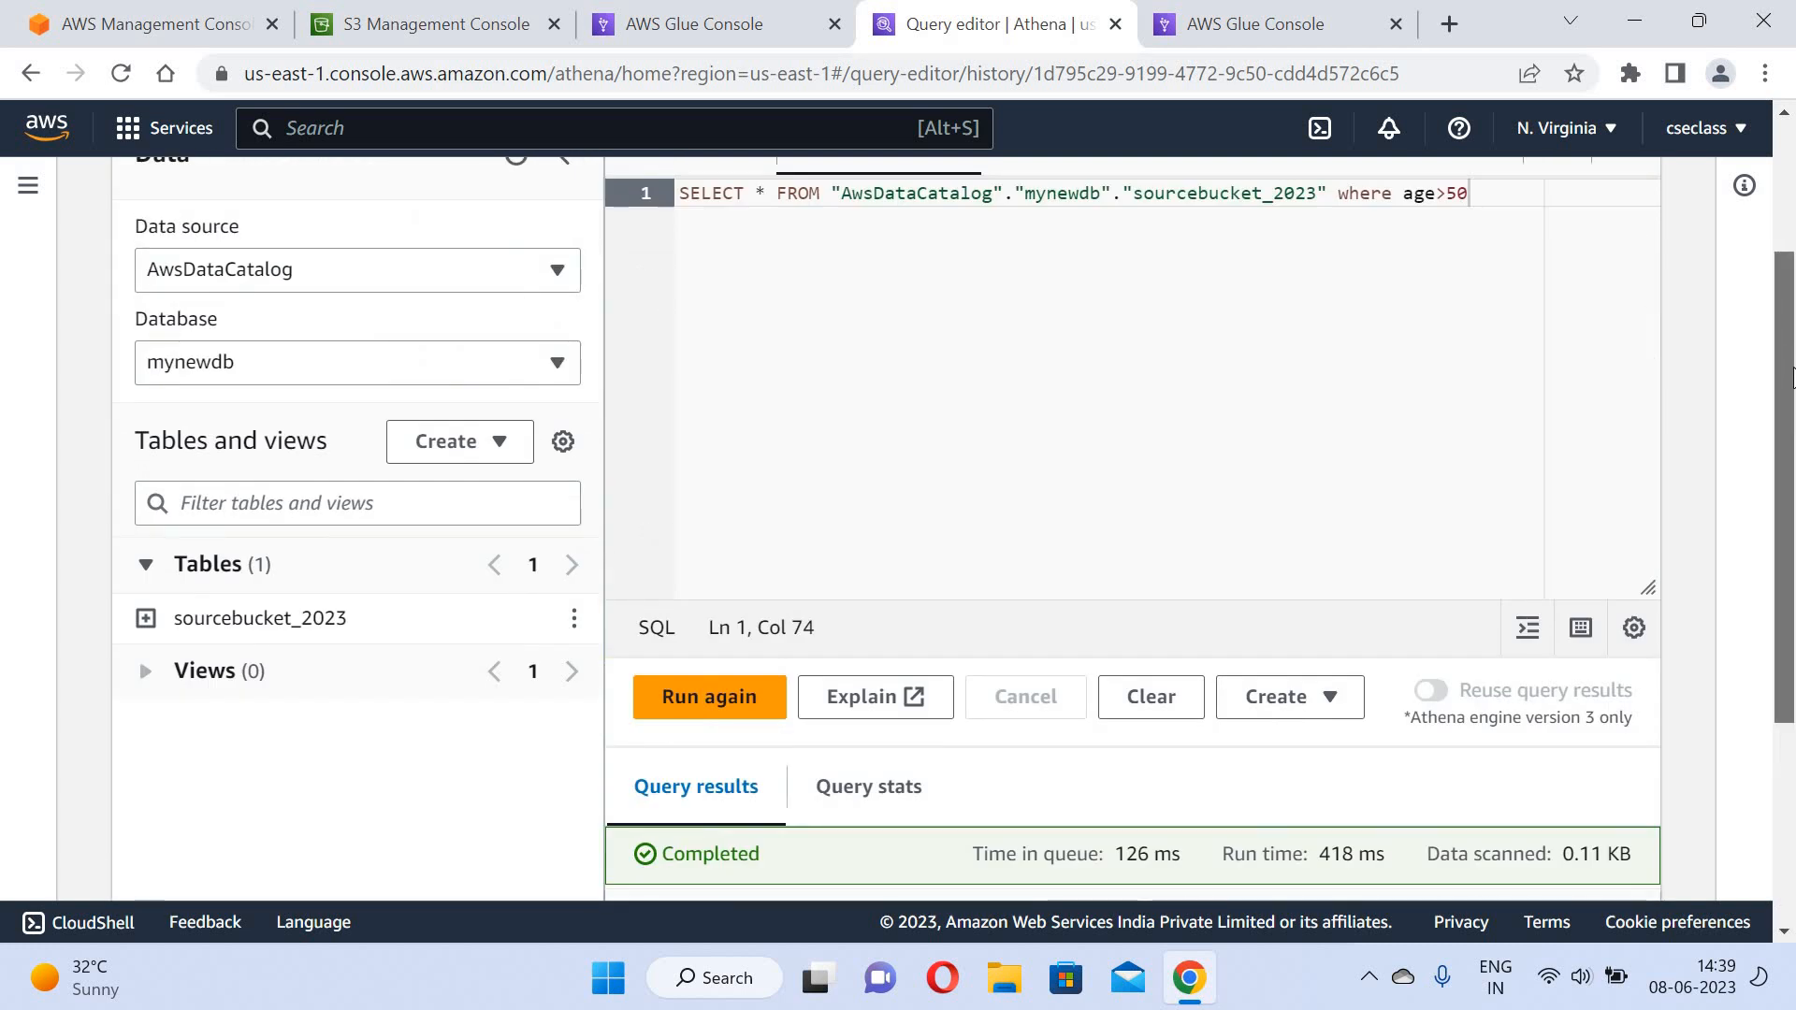
pyautogui.moveTo(1780, 344); pyautogui.dragTo(1786, 204)
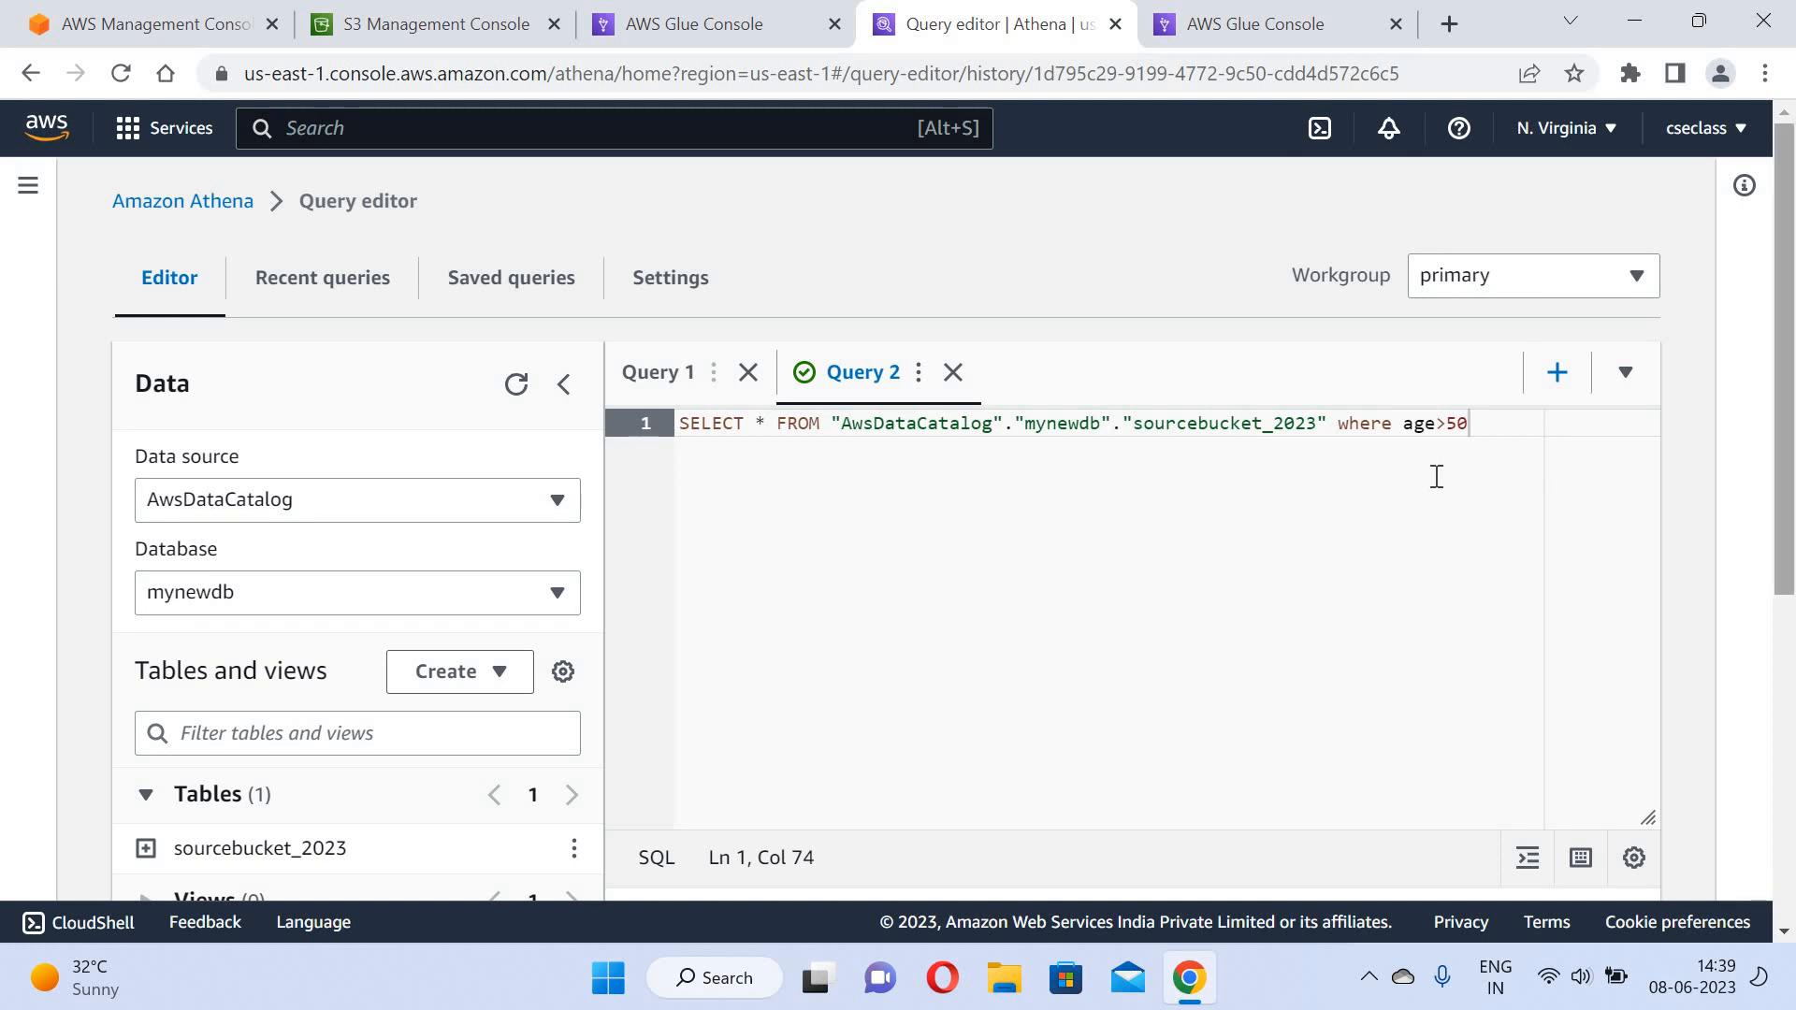
# Change the query's condition to marks>50, run it and view the returned rows.
pyautogui.press('BackSpace')
pyautogui.press('BackSpace')
pyautogui.press('BackSpace')
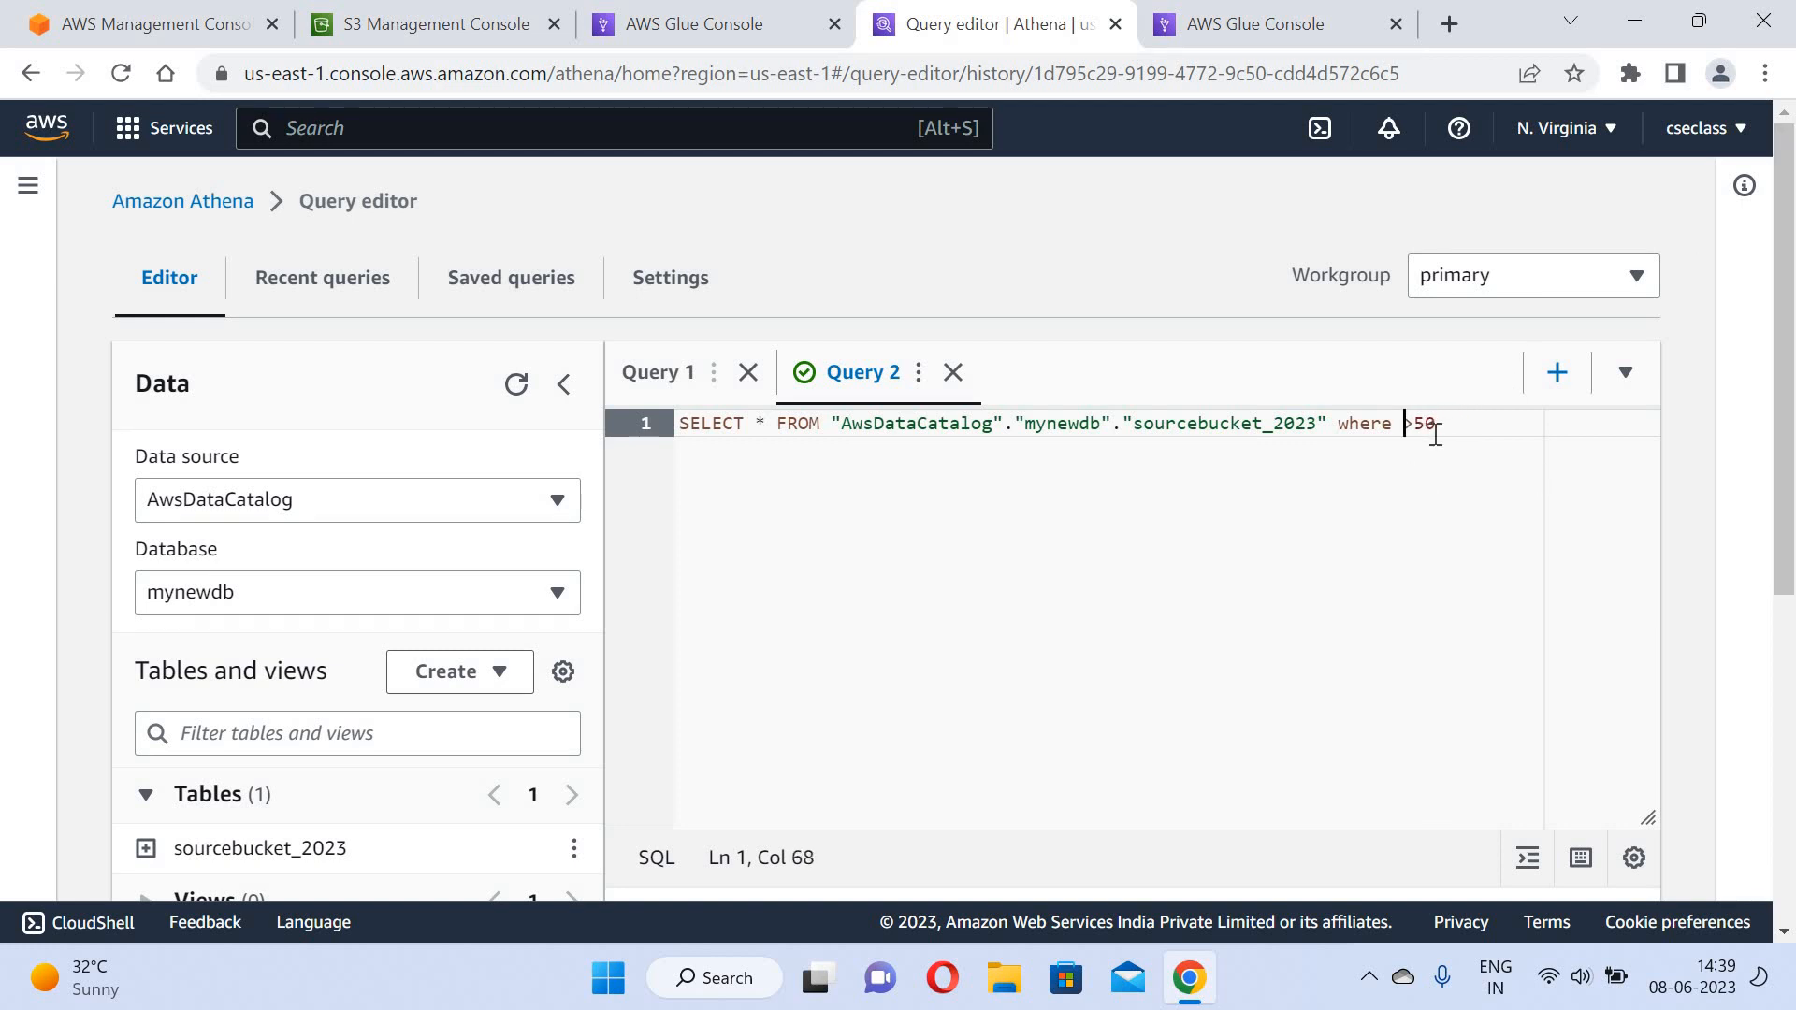
pyautogui.write('marks')
pyautogui.click(1793, 868)
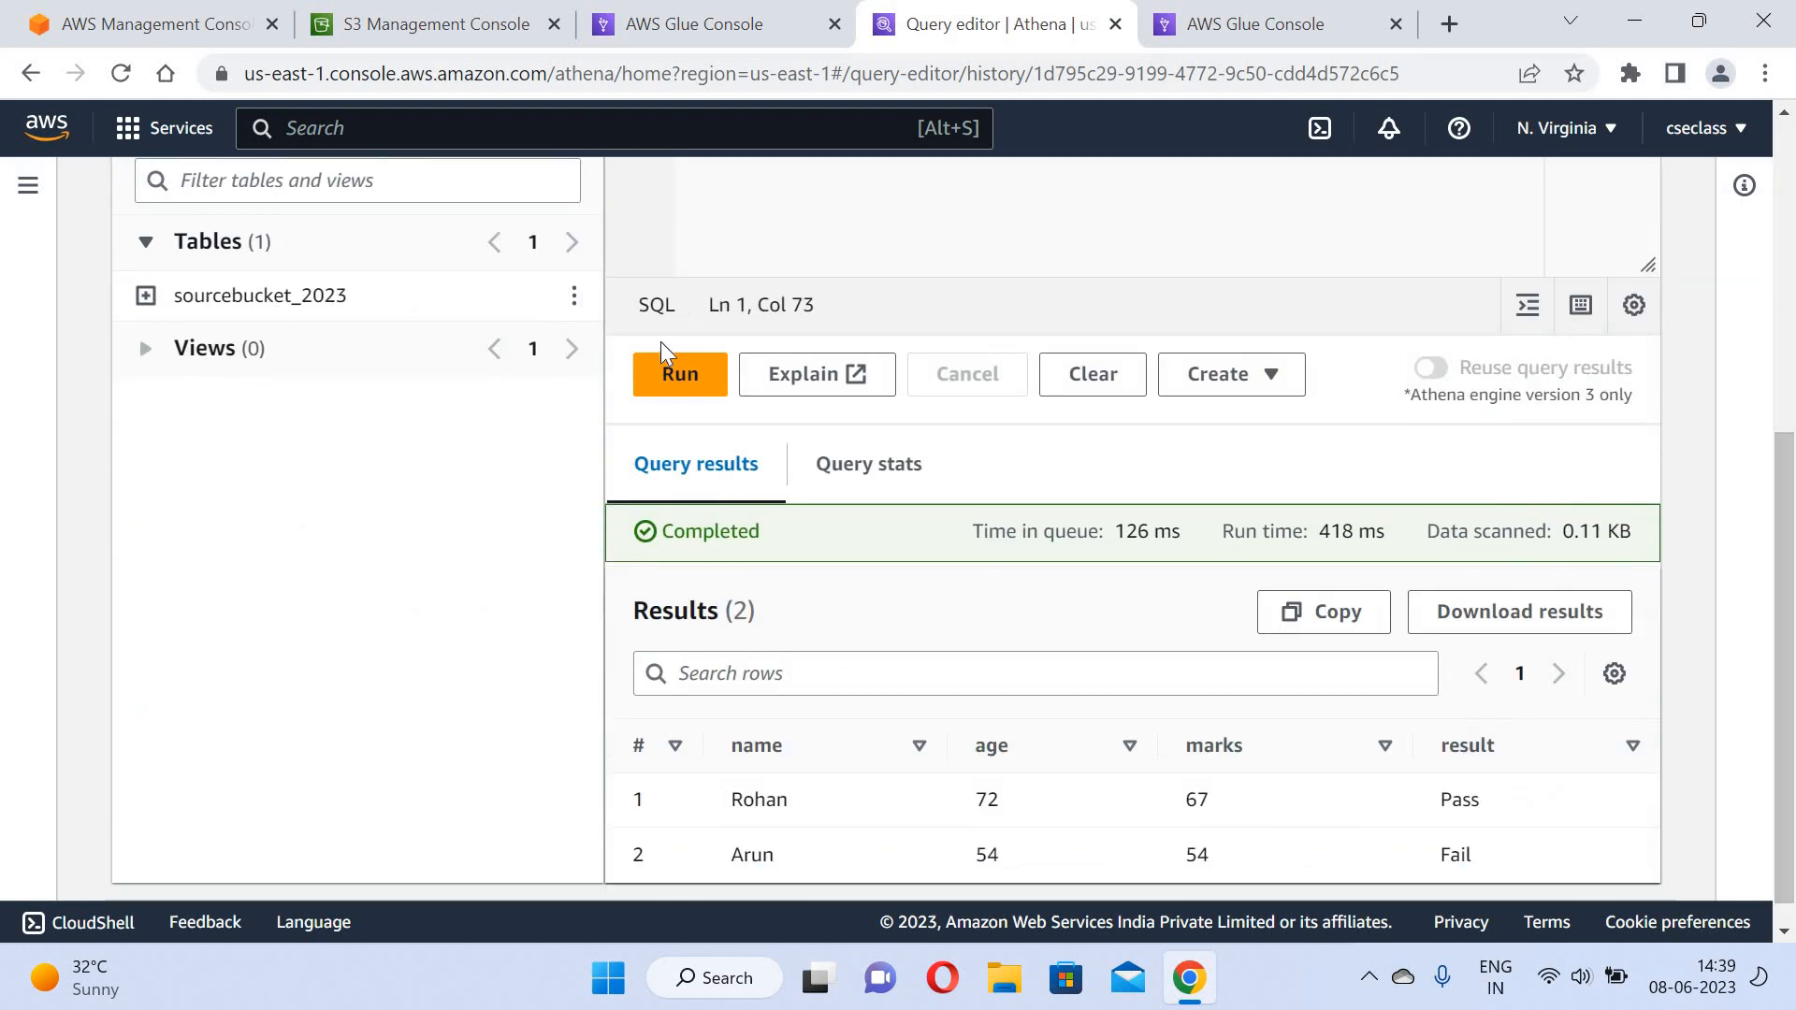
pyautogui.click(663, 372)
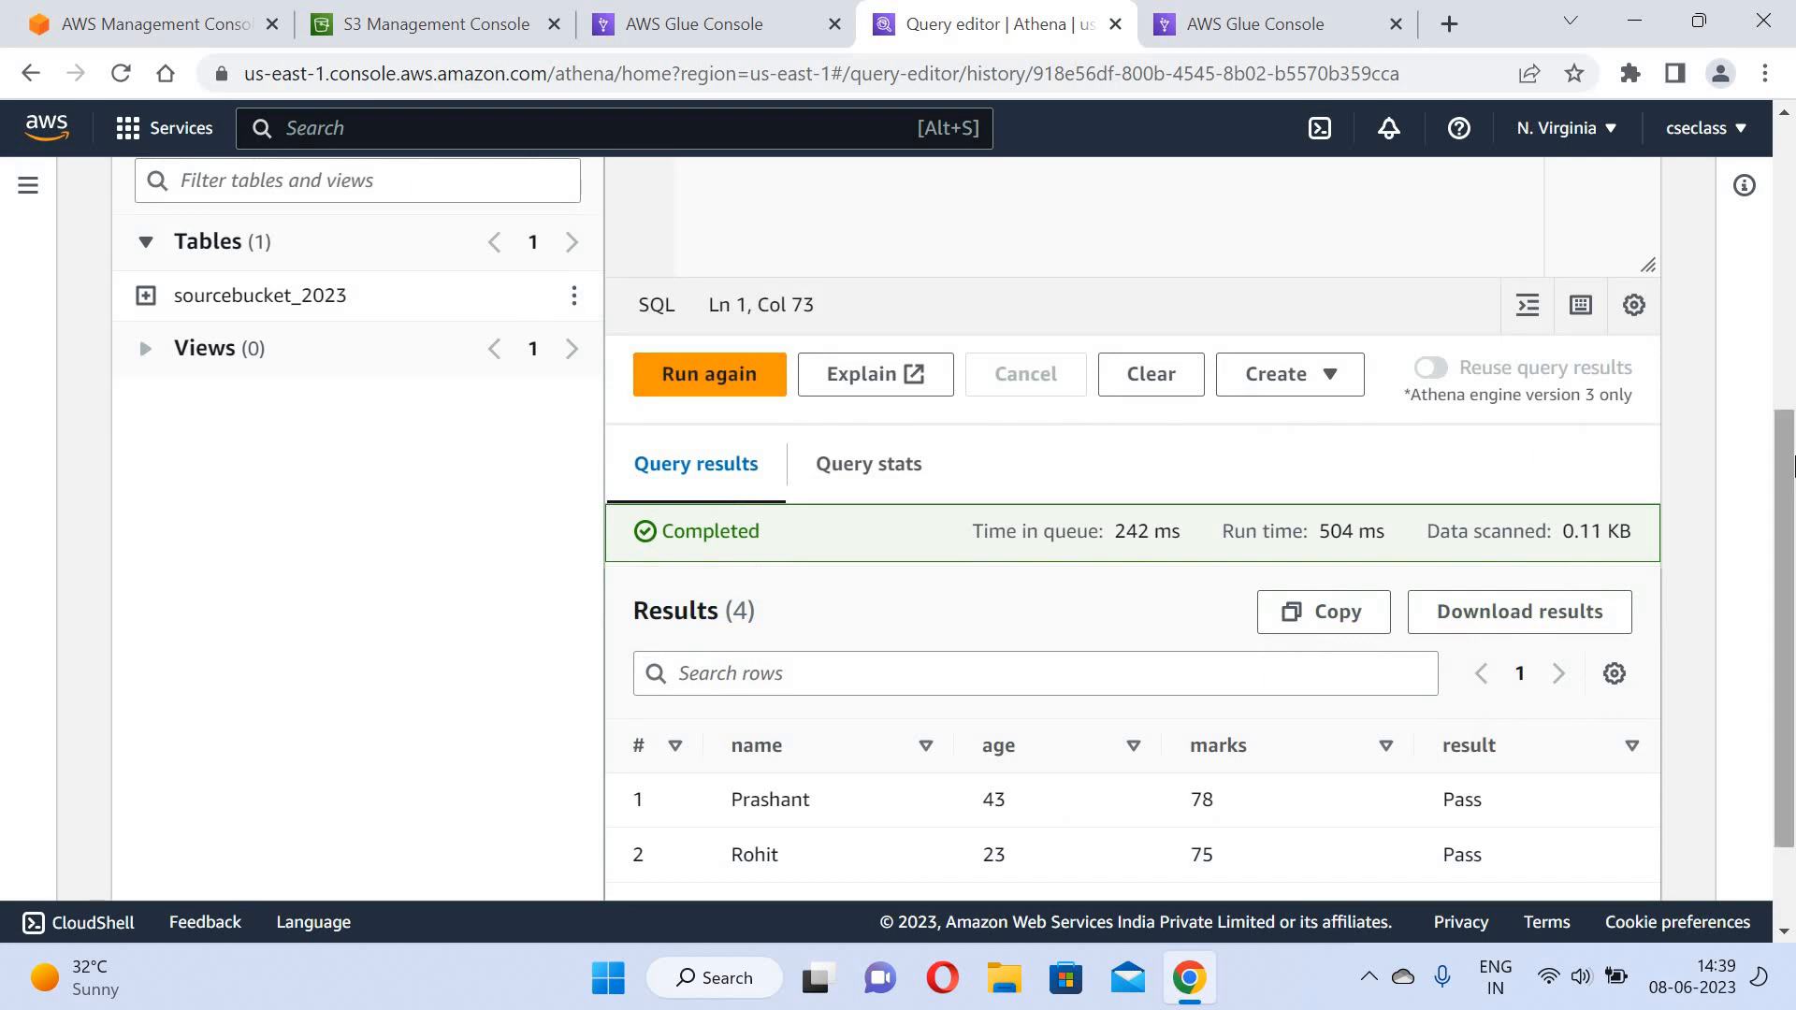
pyautogui.scroll(-2, 1793, 617)
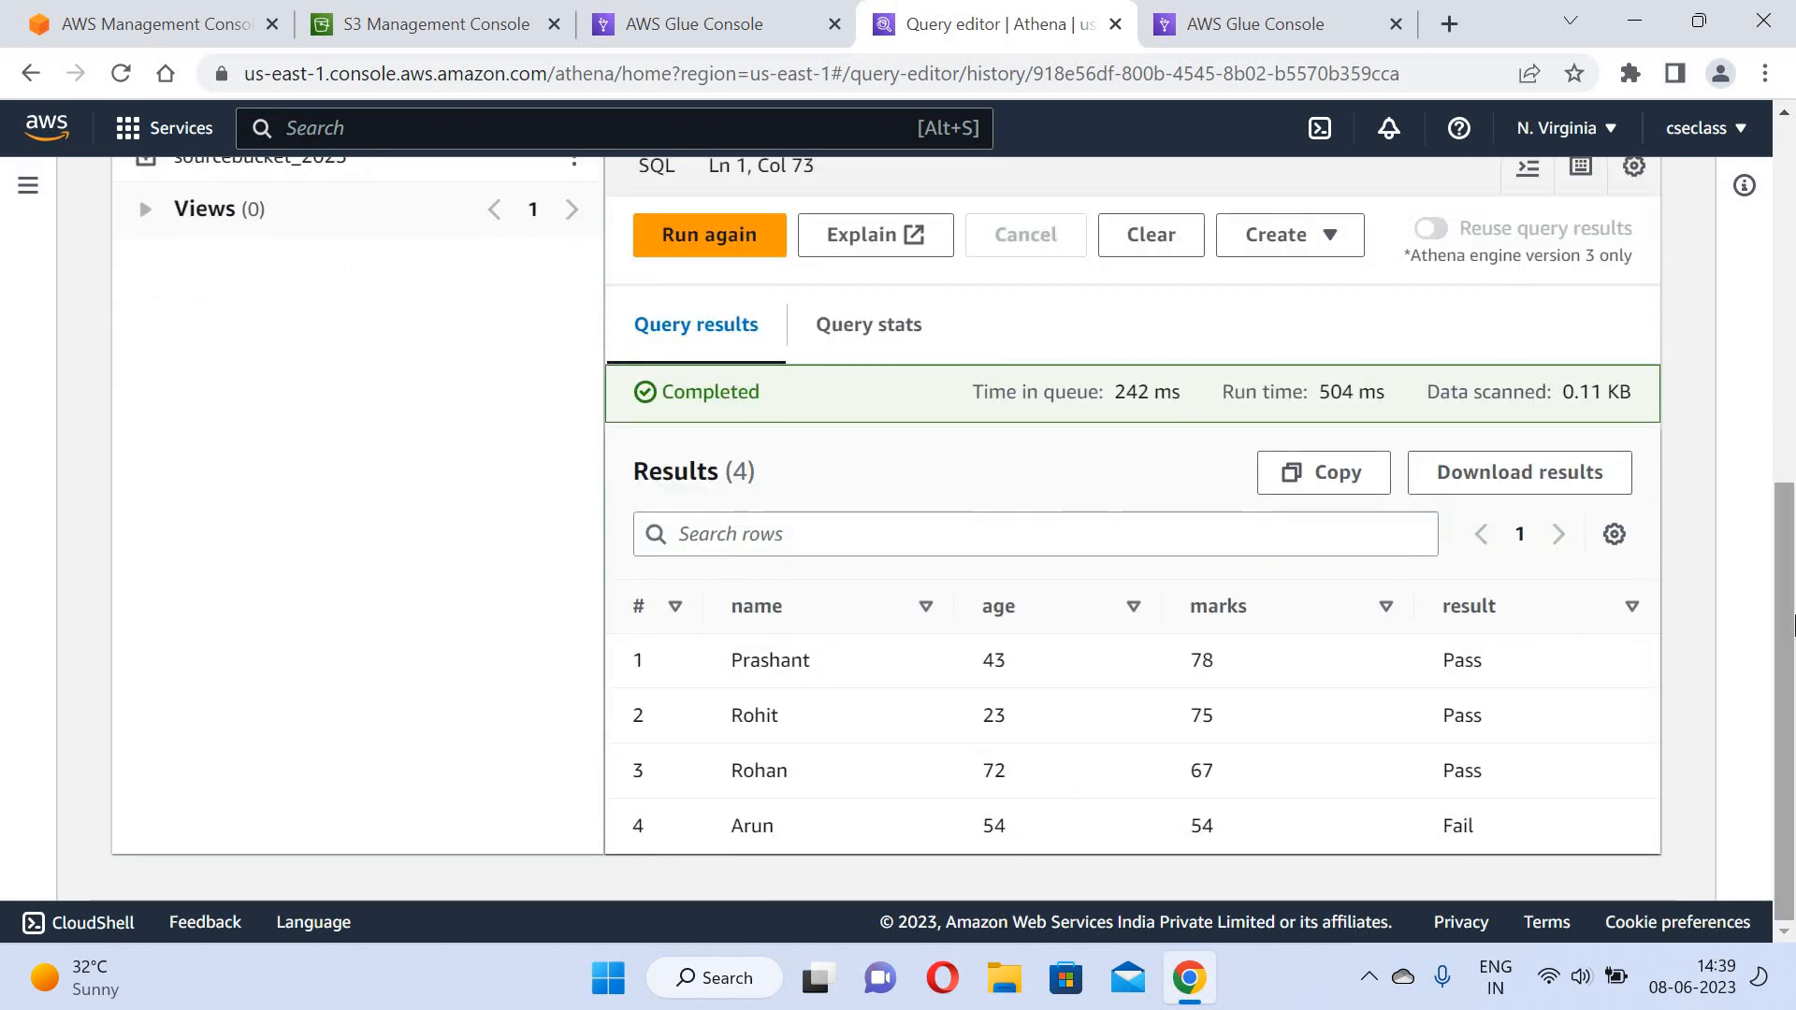
pyautogui.scroll(6, 1793, 372)
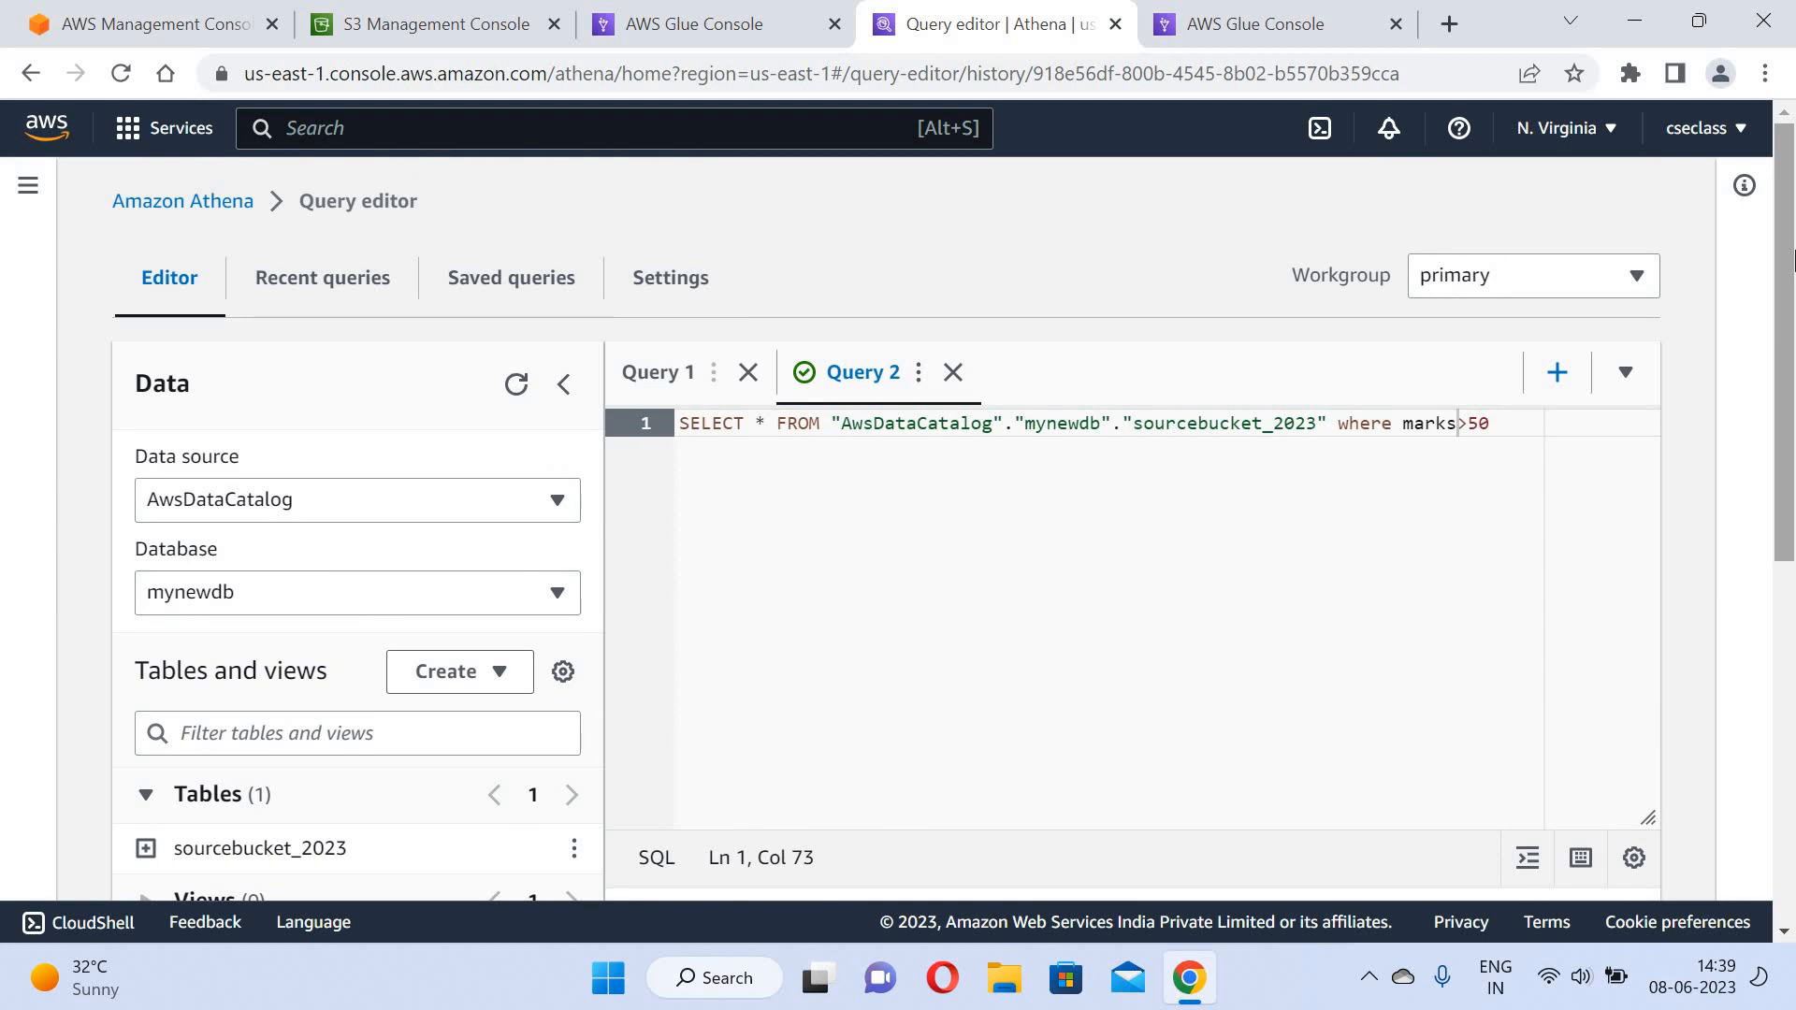
# Switch to the AWS Glue console, dismiss the data preview prompt and delete the crawler mycrawler.
pyautogui.click(748, 13)
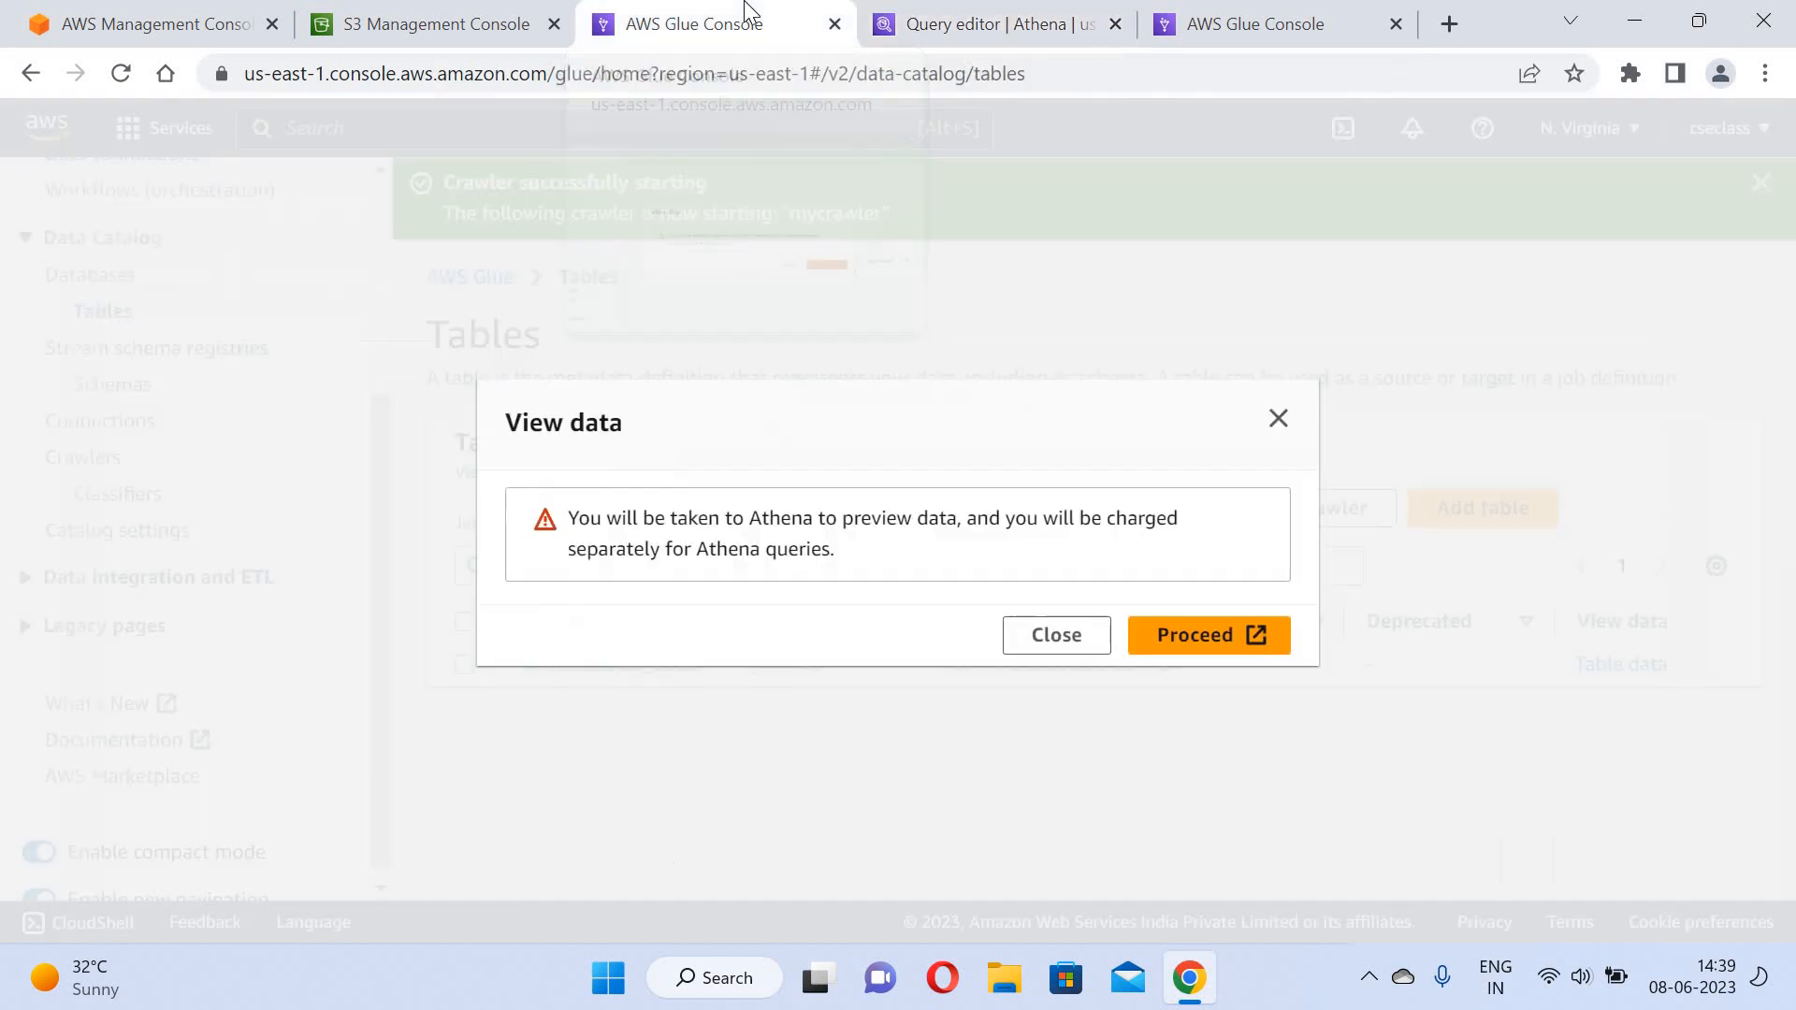
pyautogui.click(1052, 642)
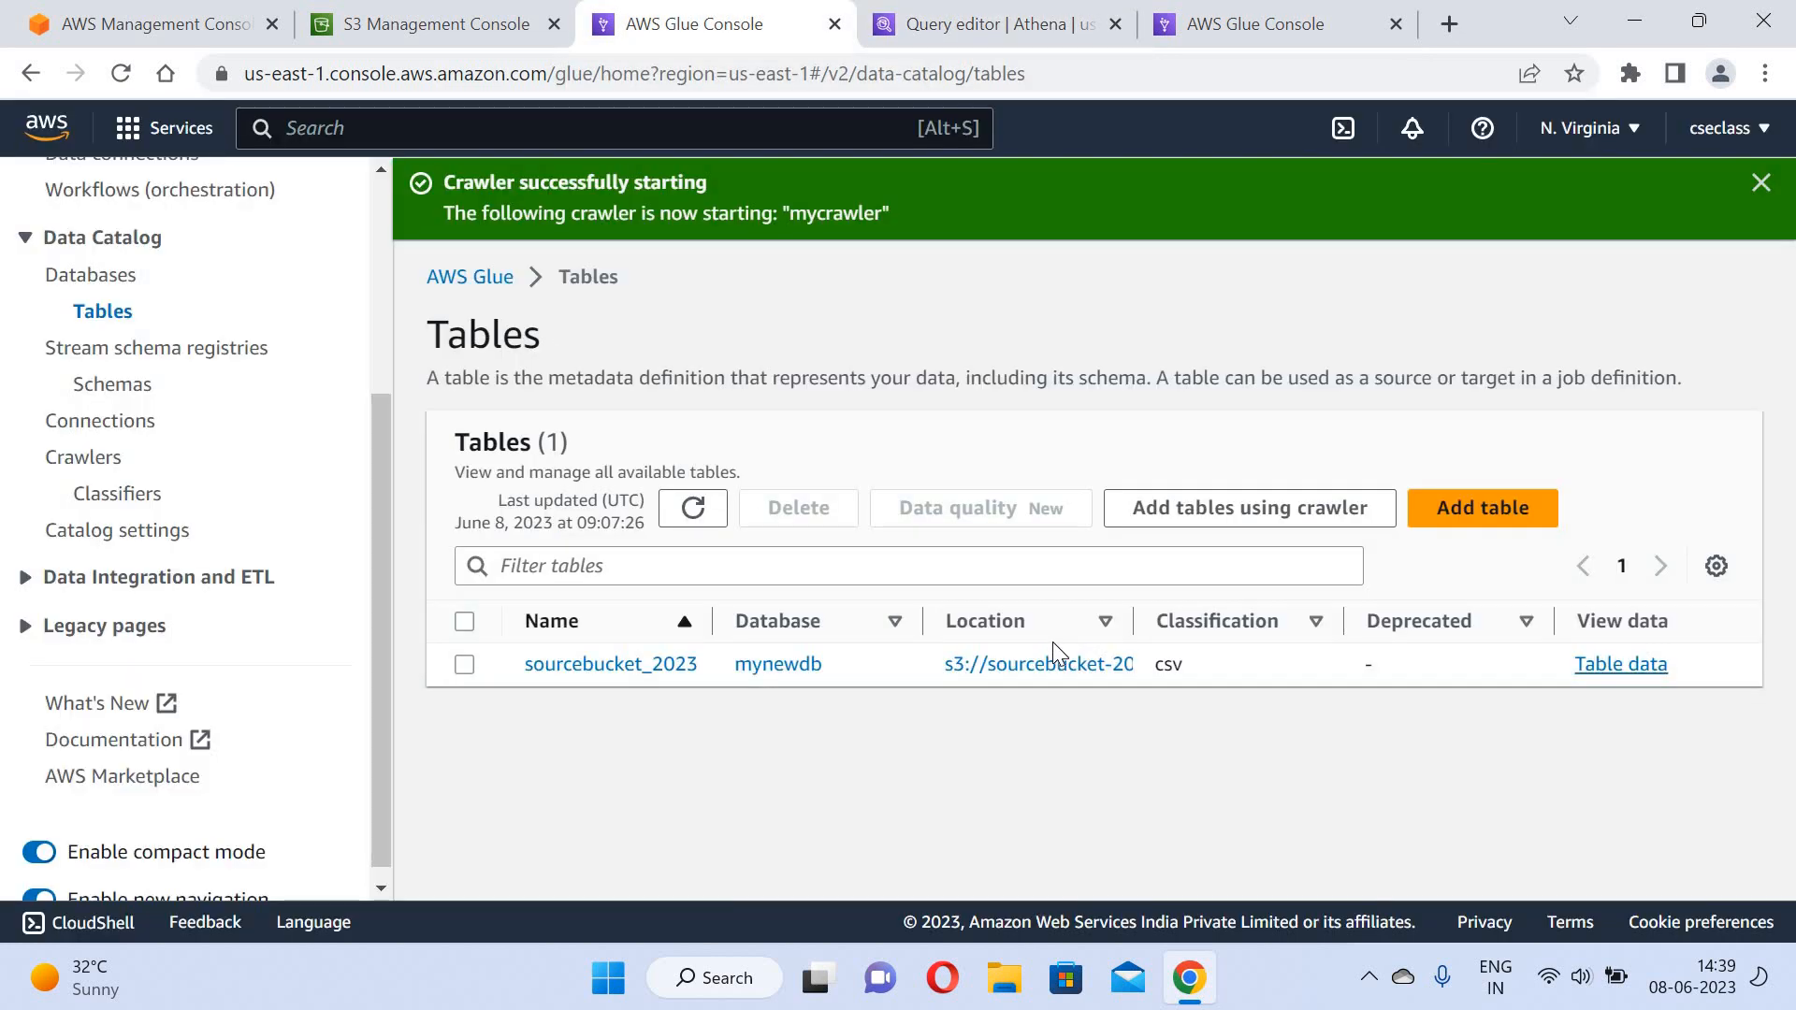
pyautogui.click(86, 463)
pyautogui.click(465, 646)
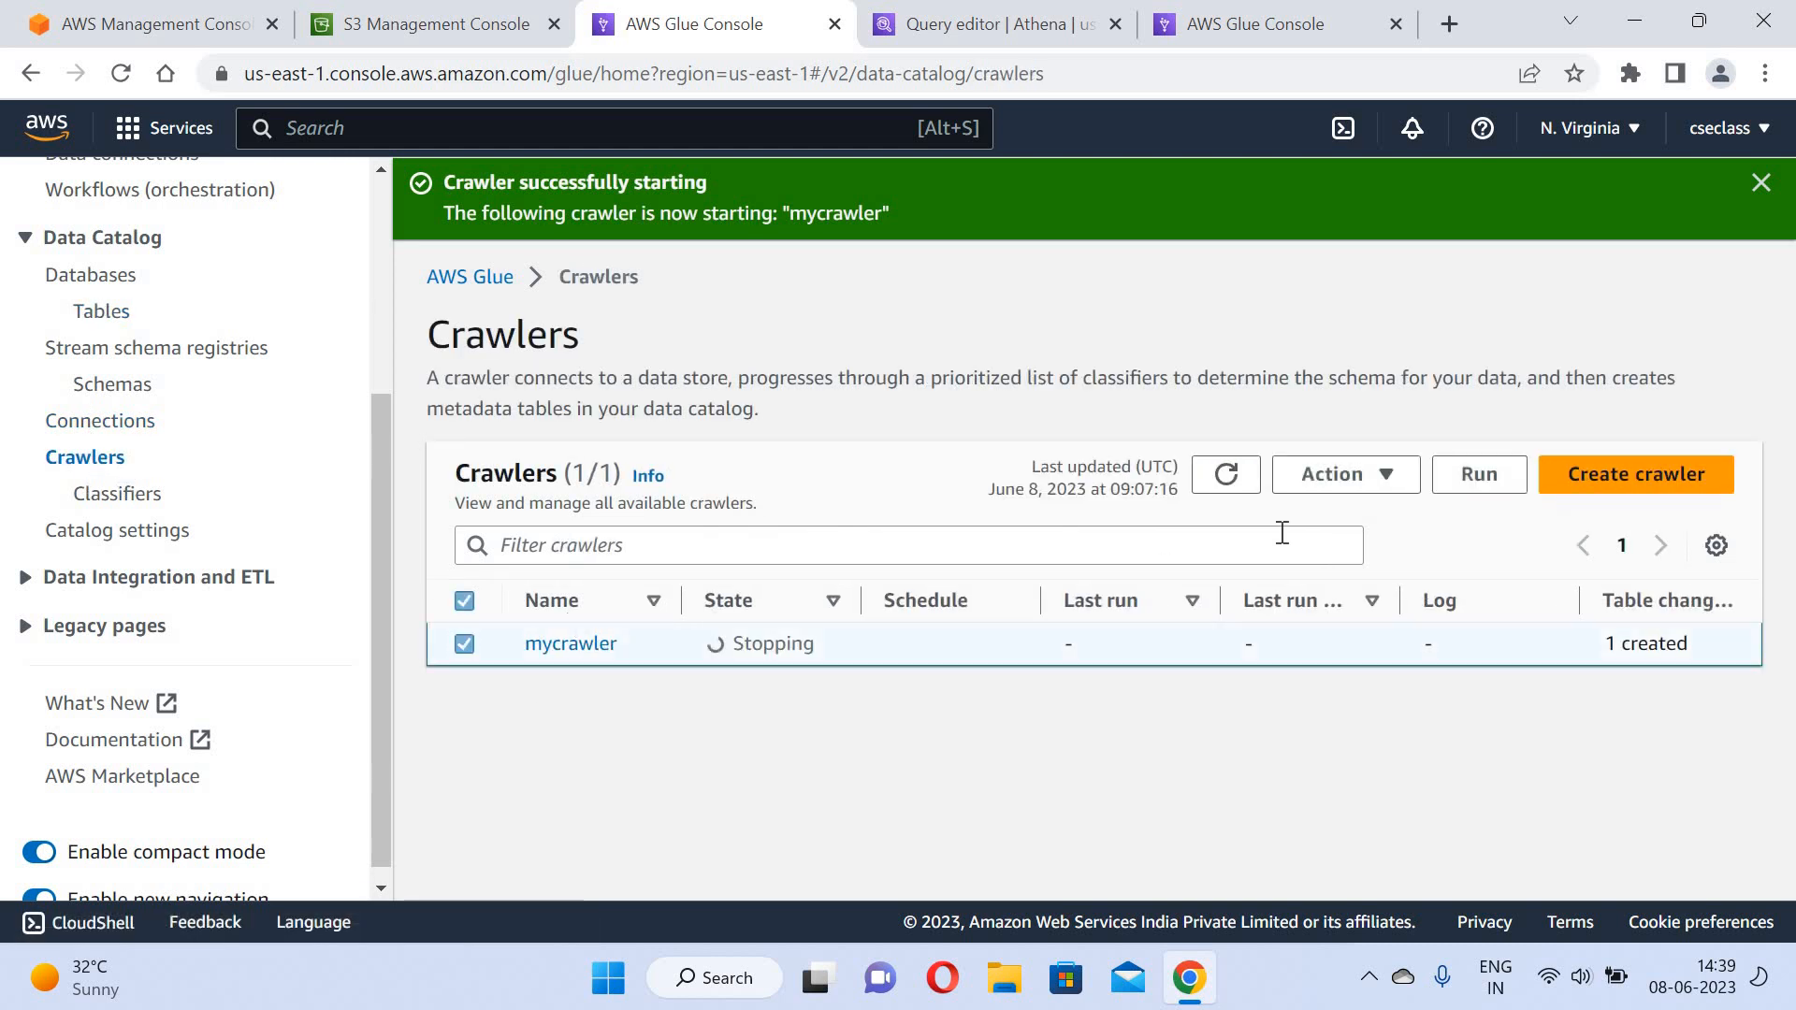
pyautogui.click(1387, 473)
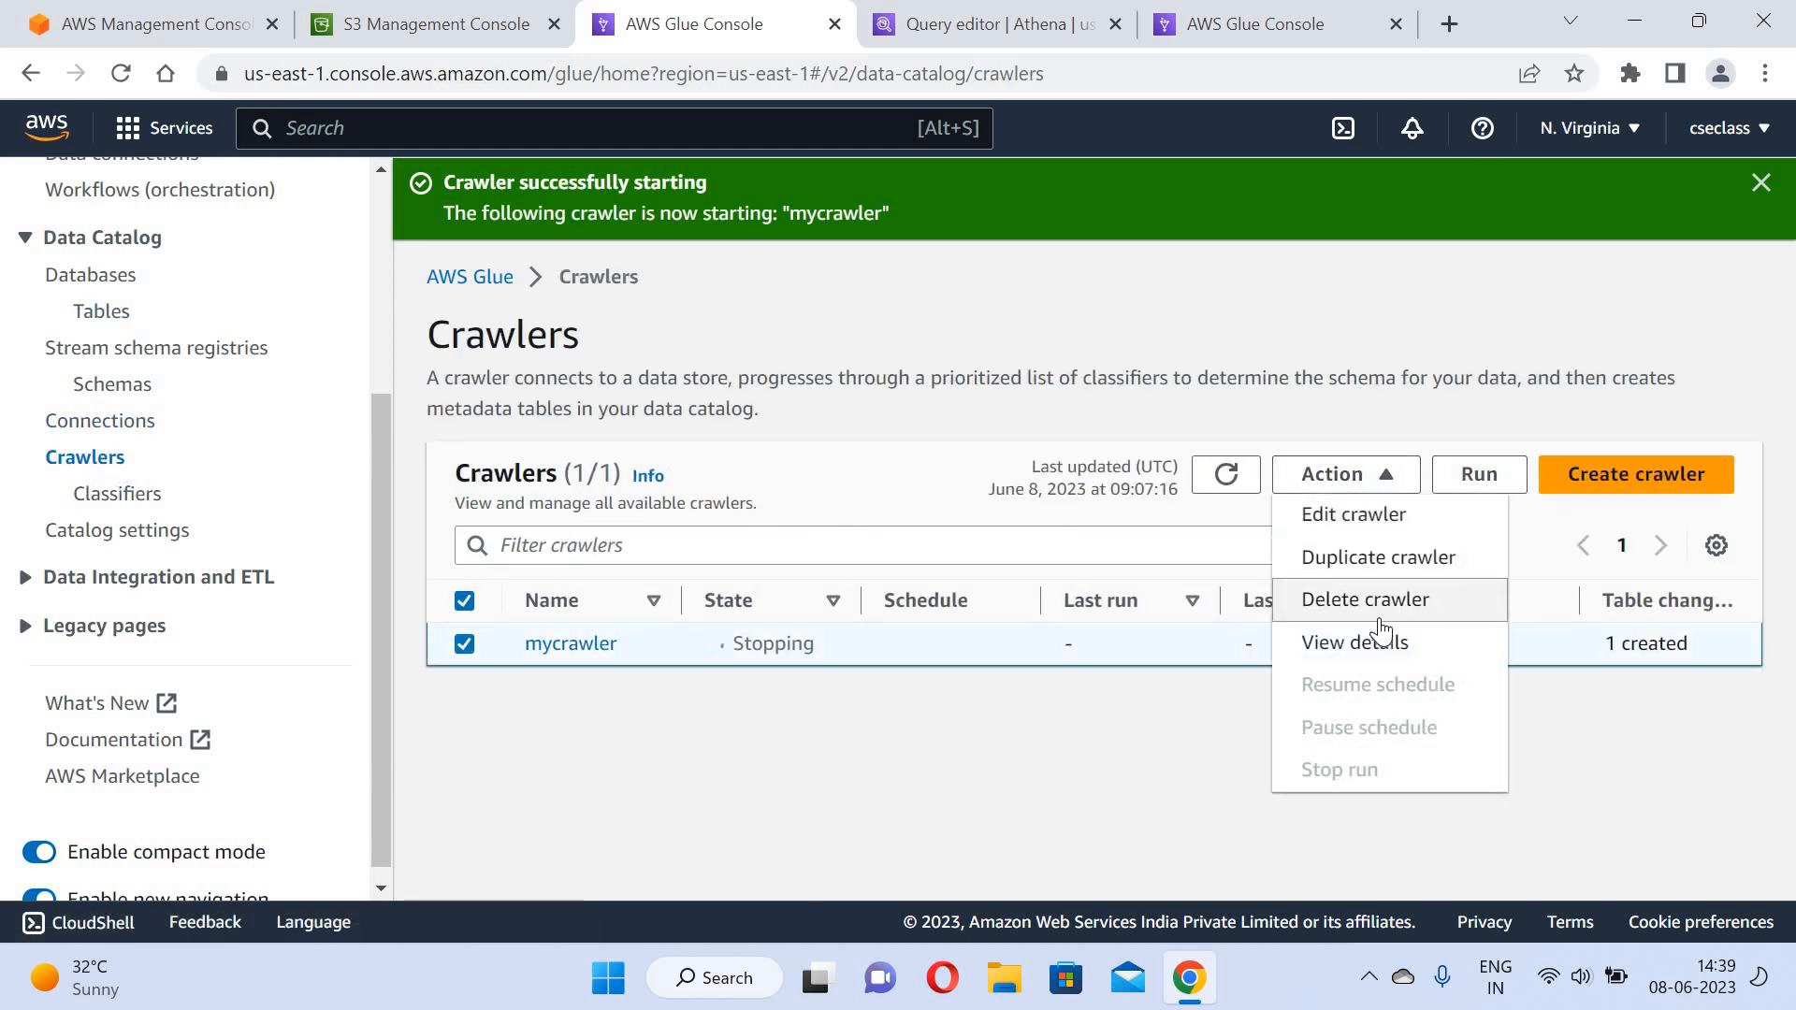
pyautogui.click(1381, 608)
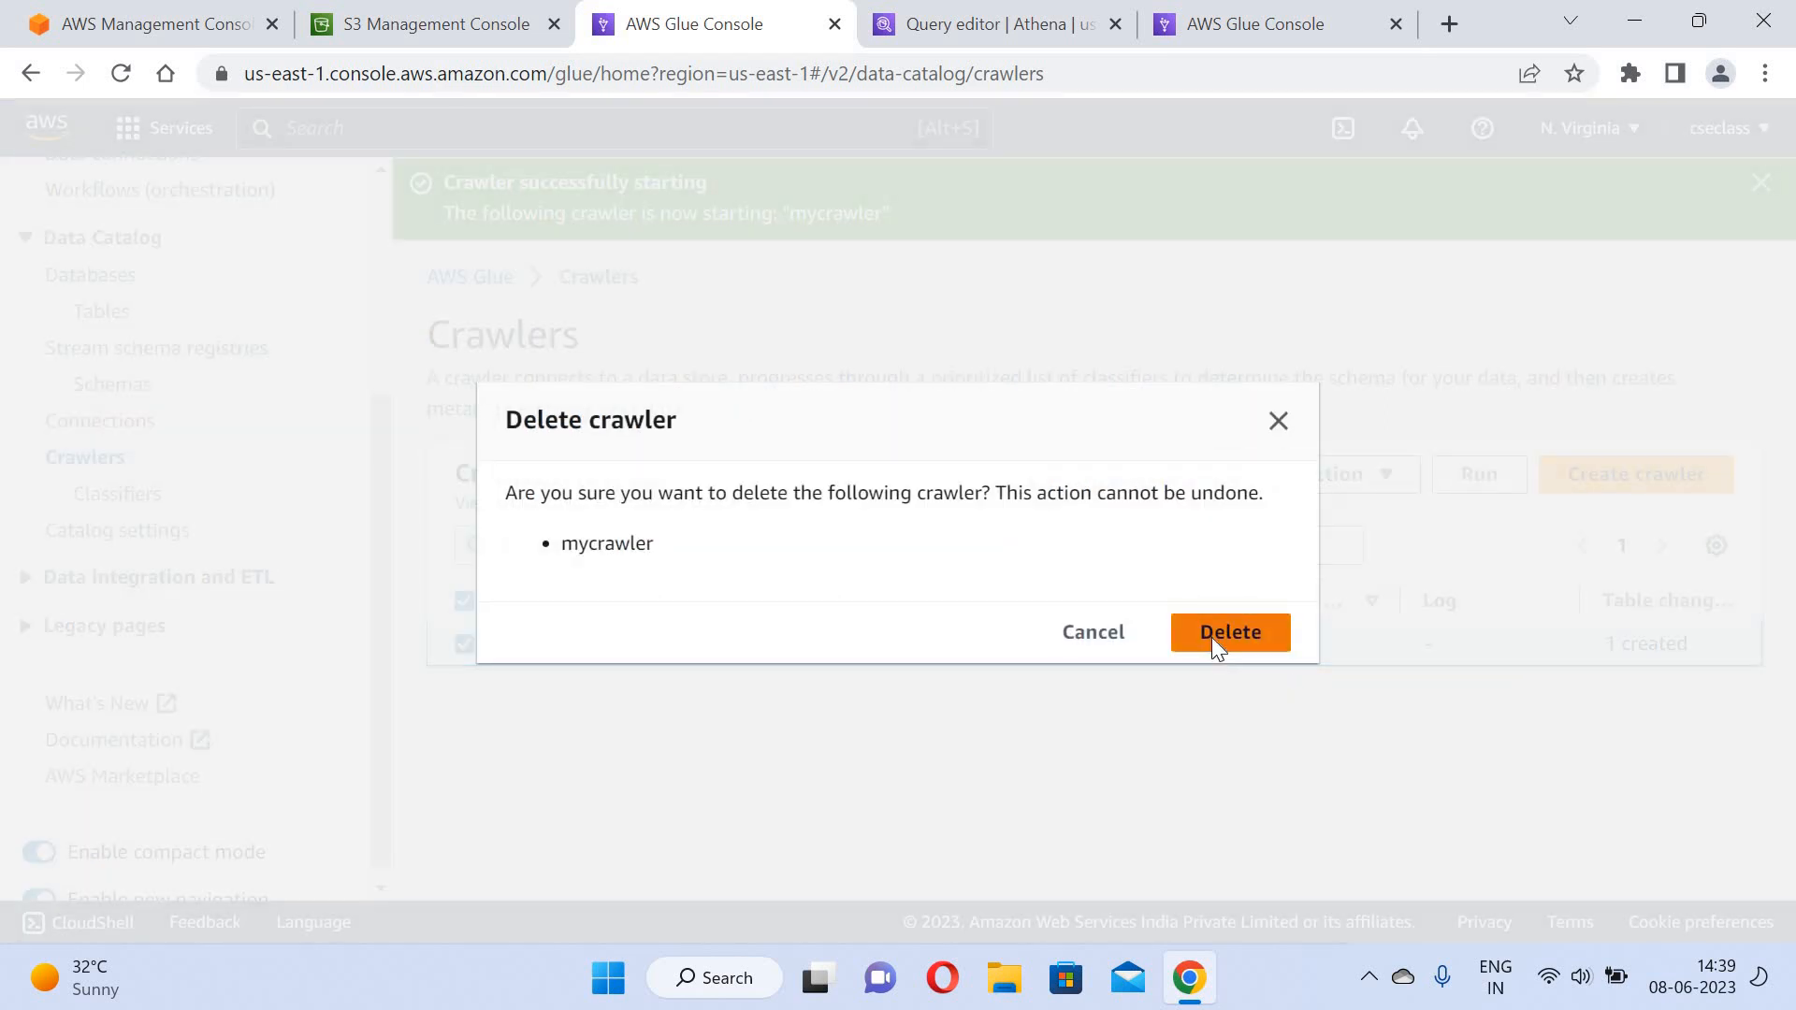
pyautogui.click(1210, 637)
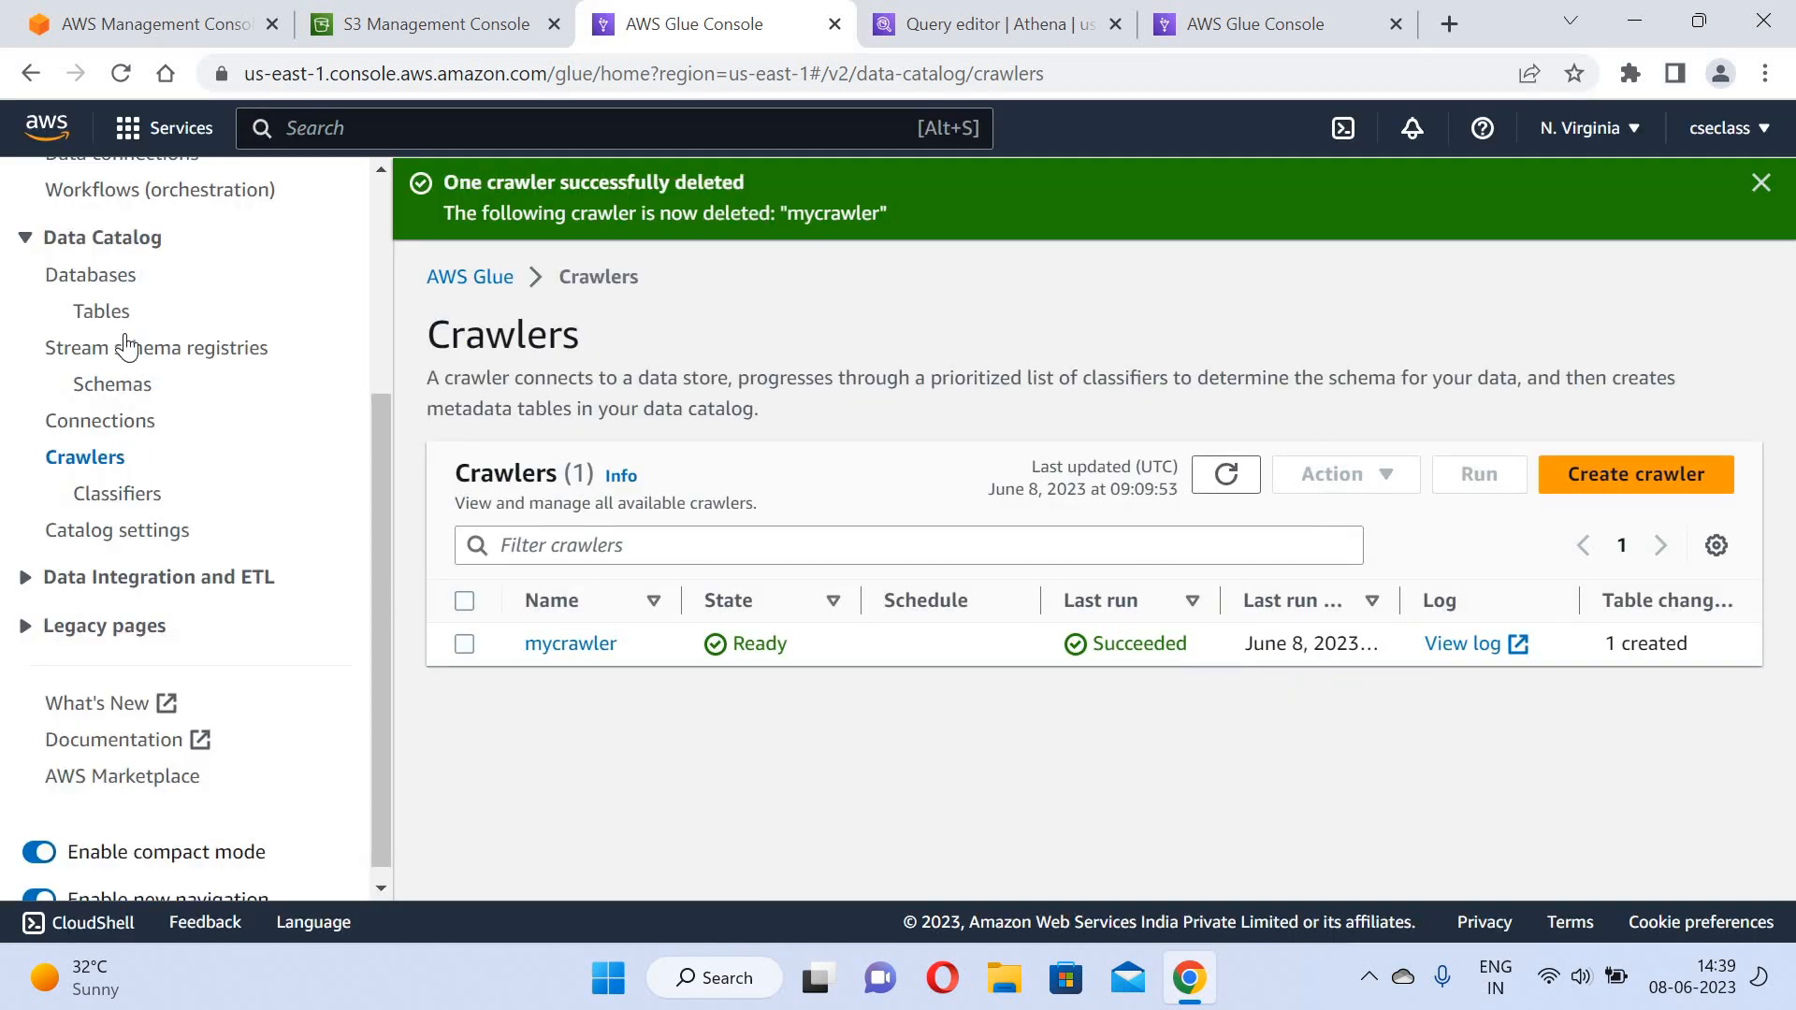
# Delete the mynewdb database from the Glue Data Catalog.
pyautogui.click(96, 281)
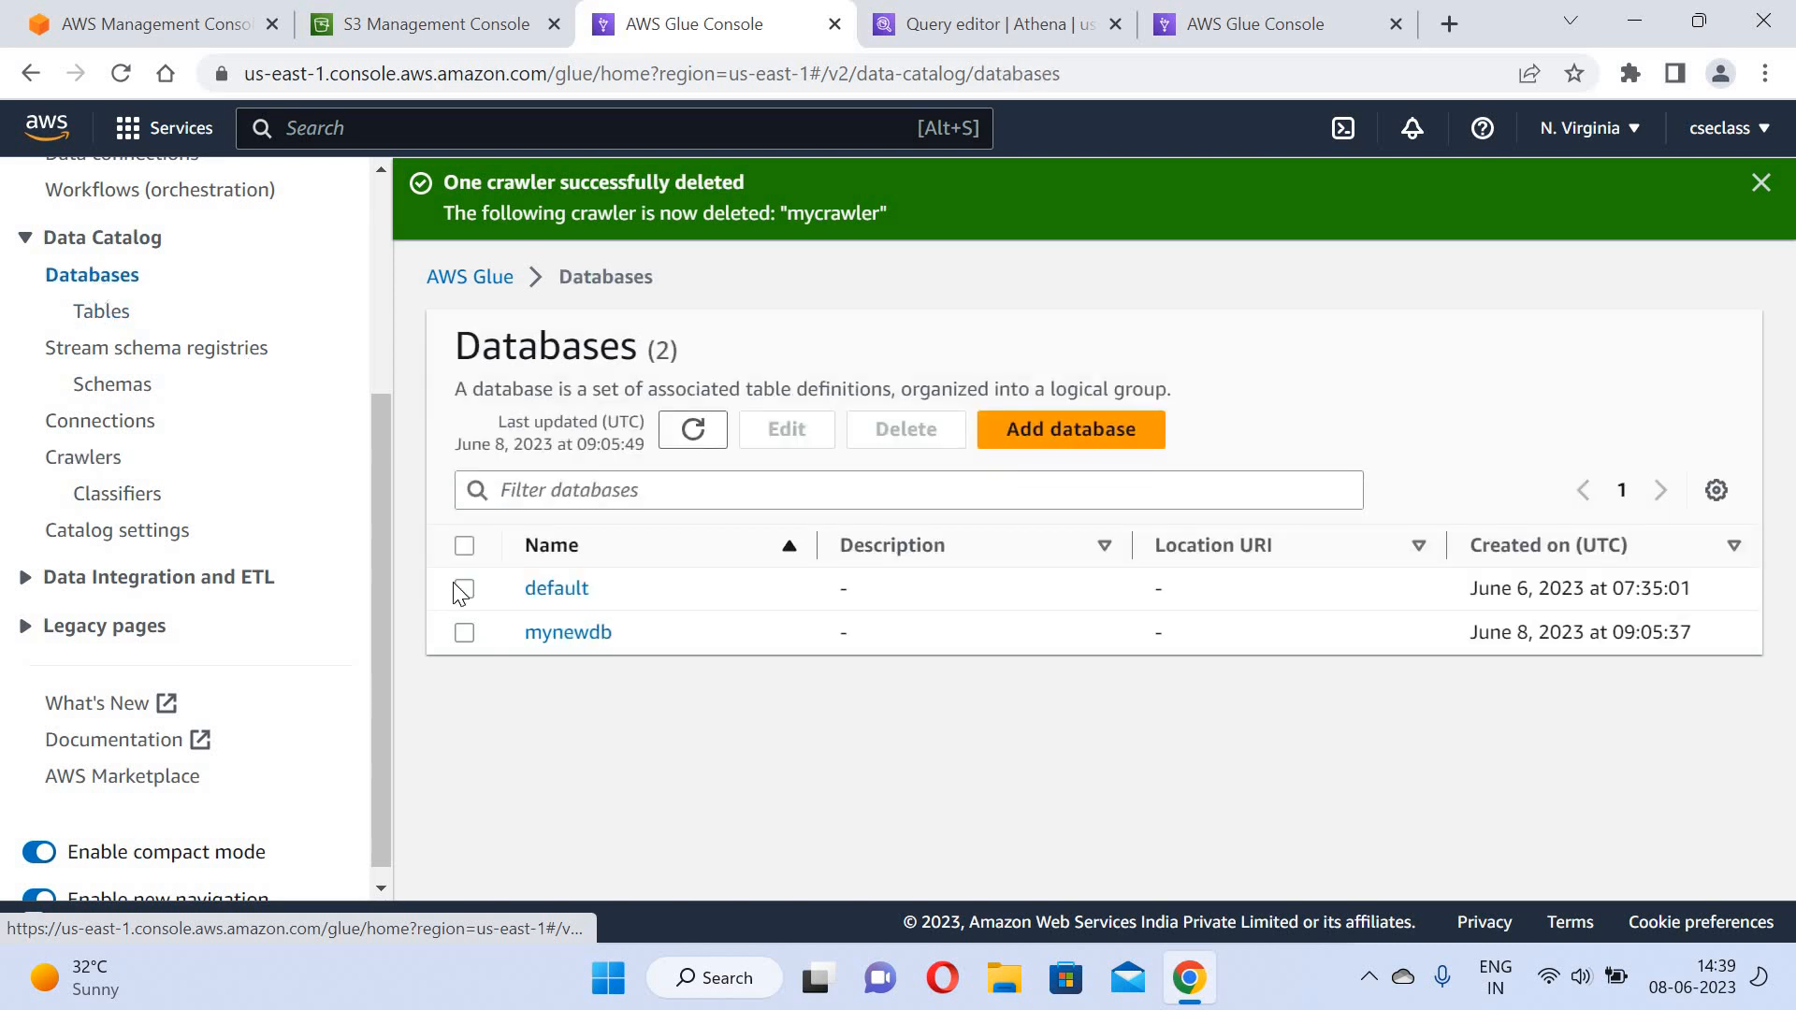
pyautogui.click(467, 638)
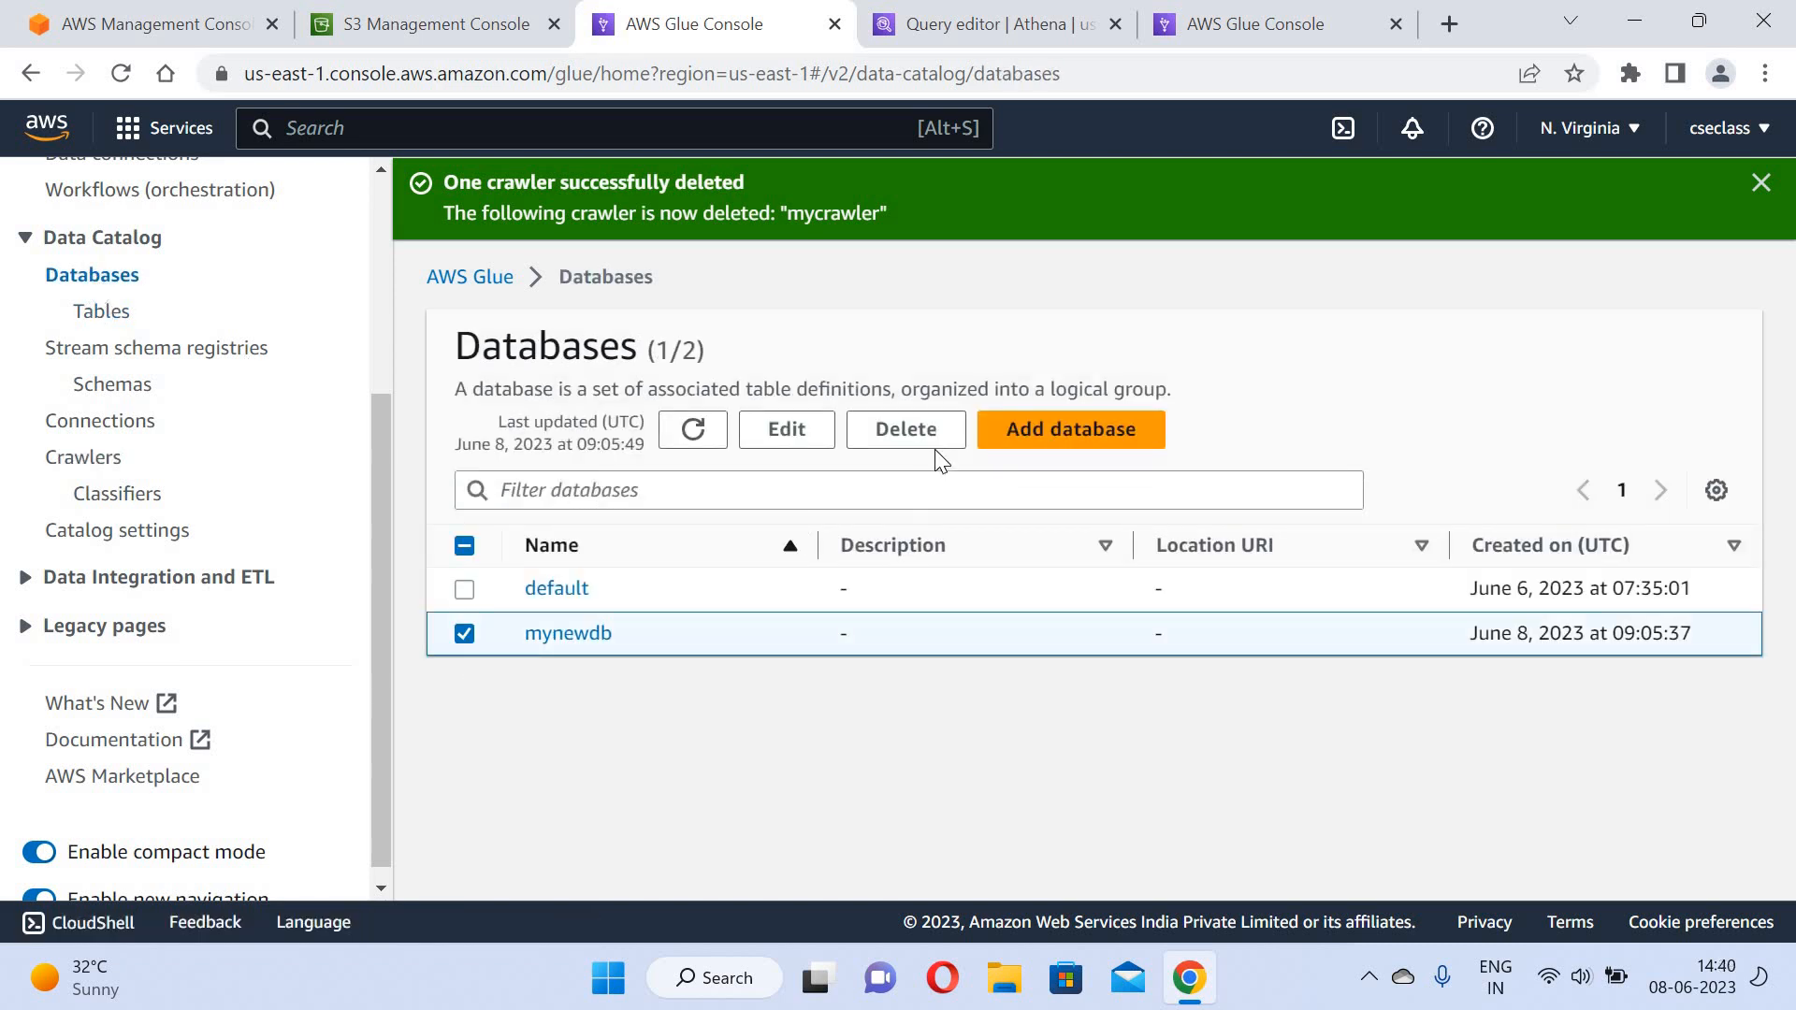
pyautogui.click(905, 430)
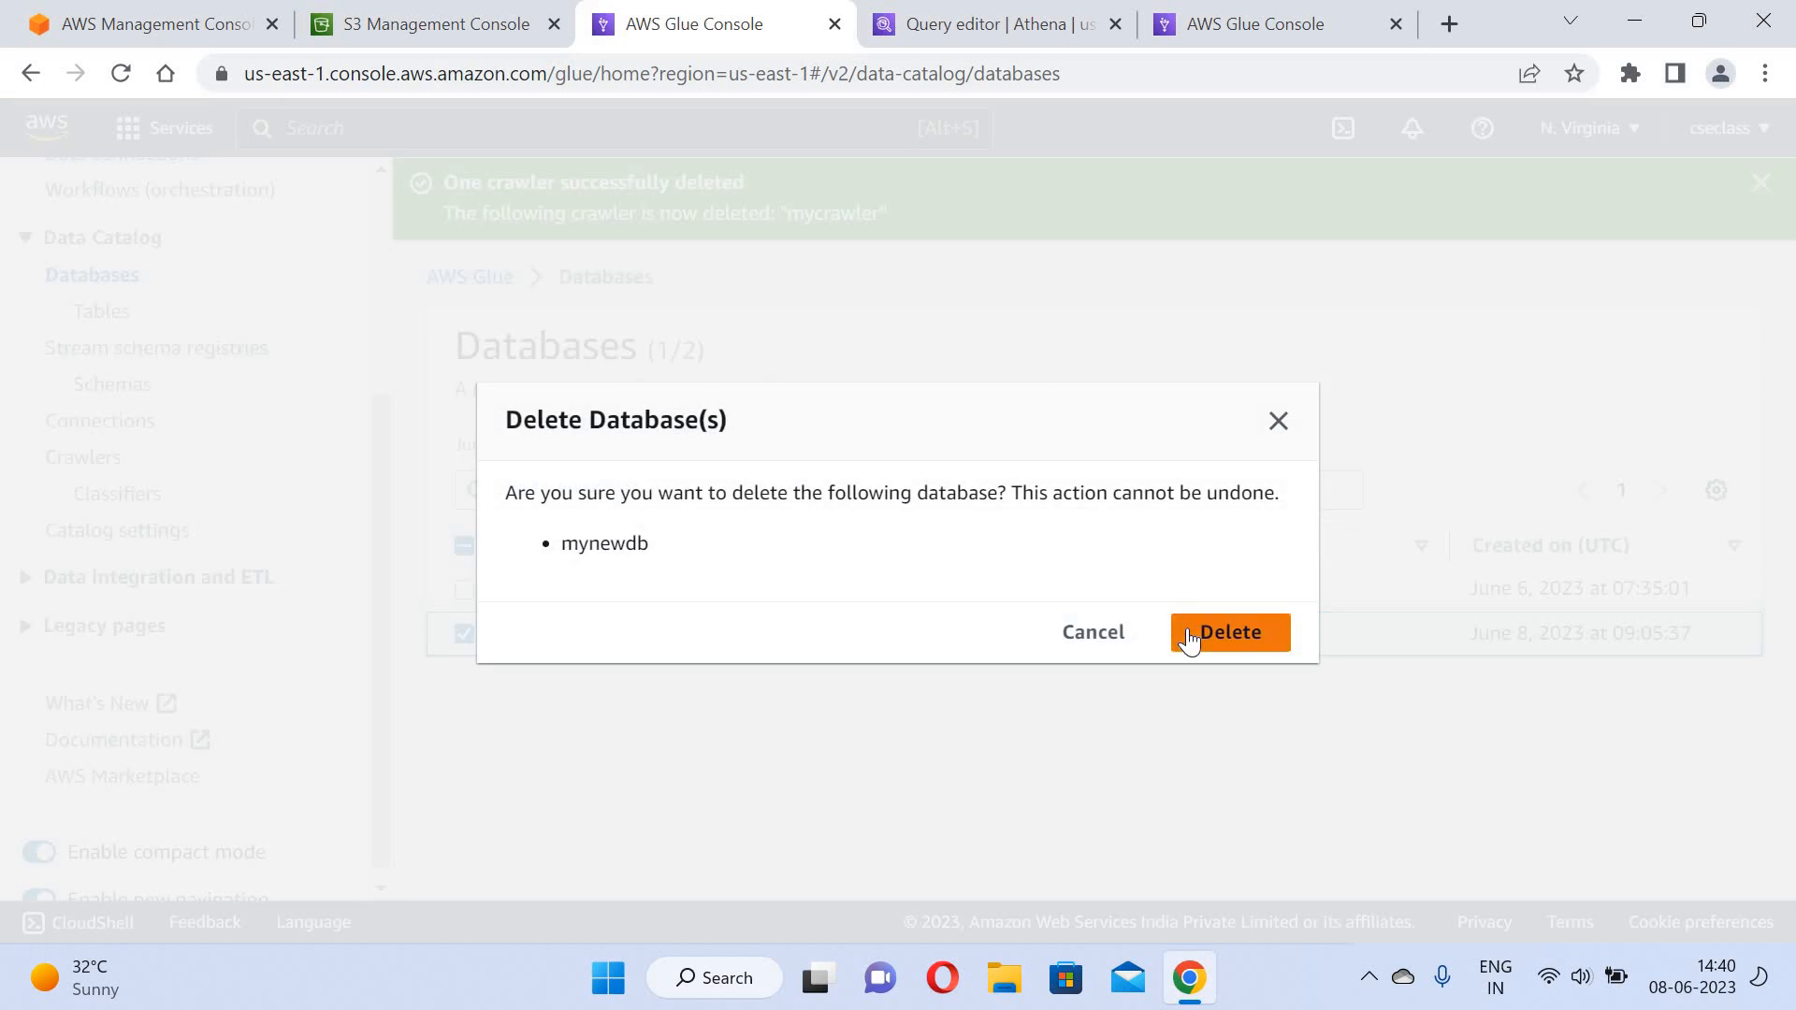
pyautogui.click(1188, 638)
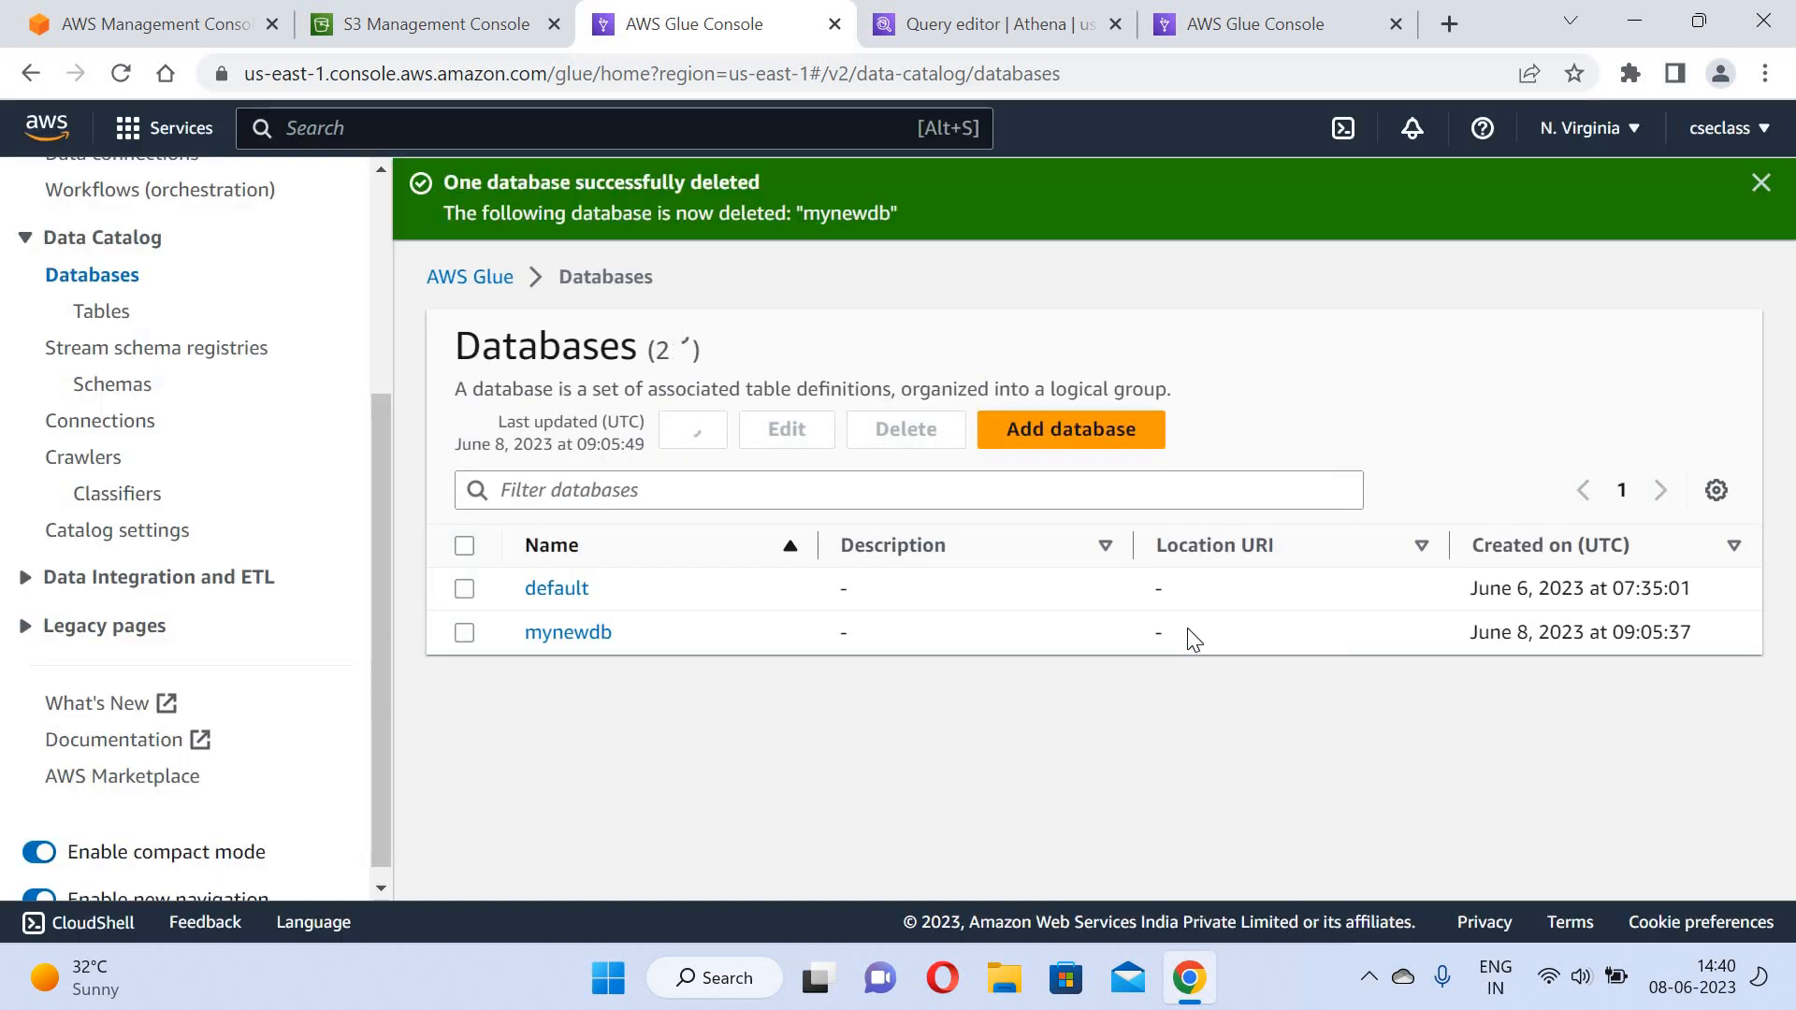
# Try to delete the sourcebucket_2023 table from the Glue Data Catalog, and close the deletion dialog.
pyautogui.click(112, 318)
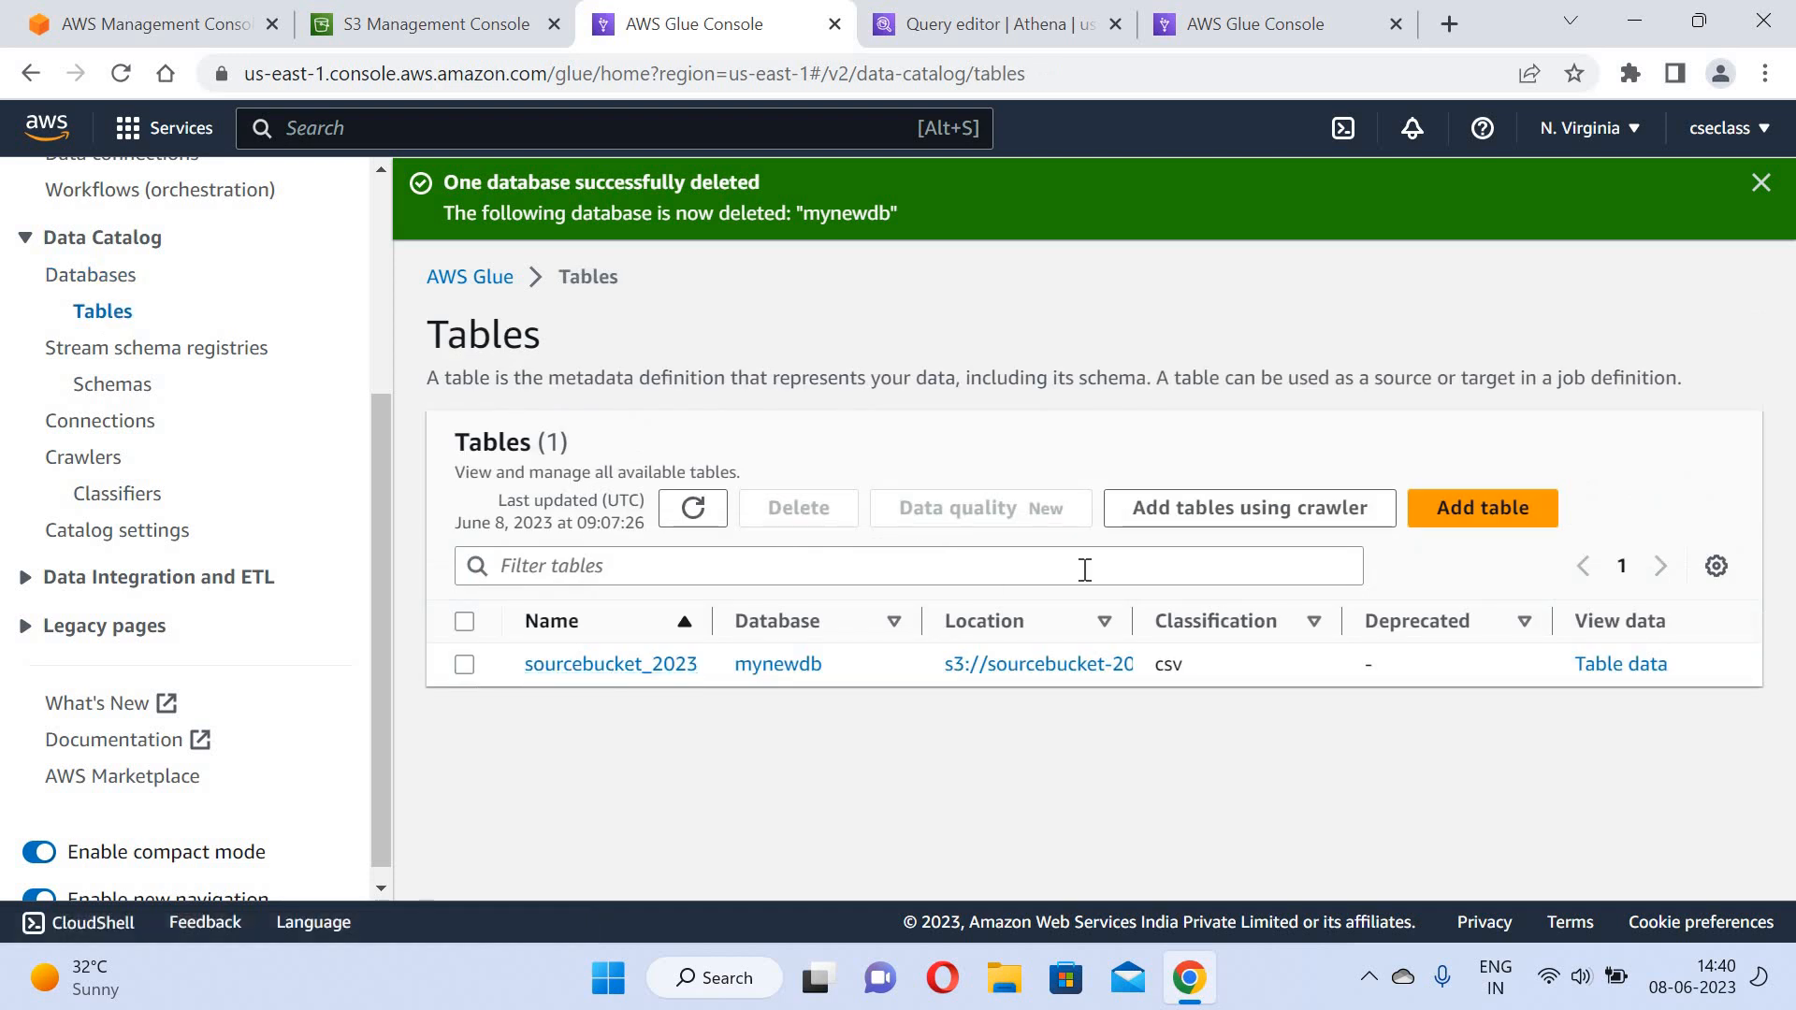
pyautogui.click(464, 664)
pyautogui.click(799, 508)
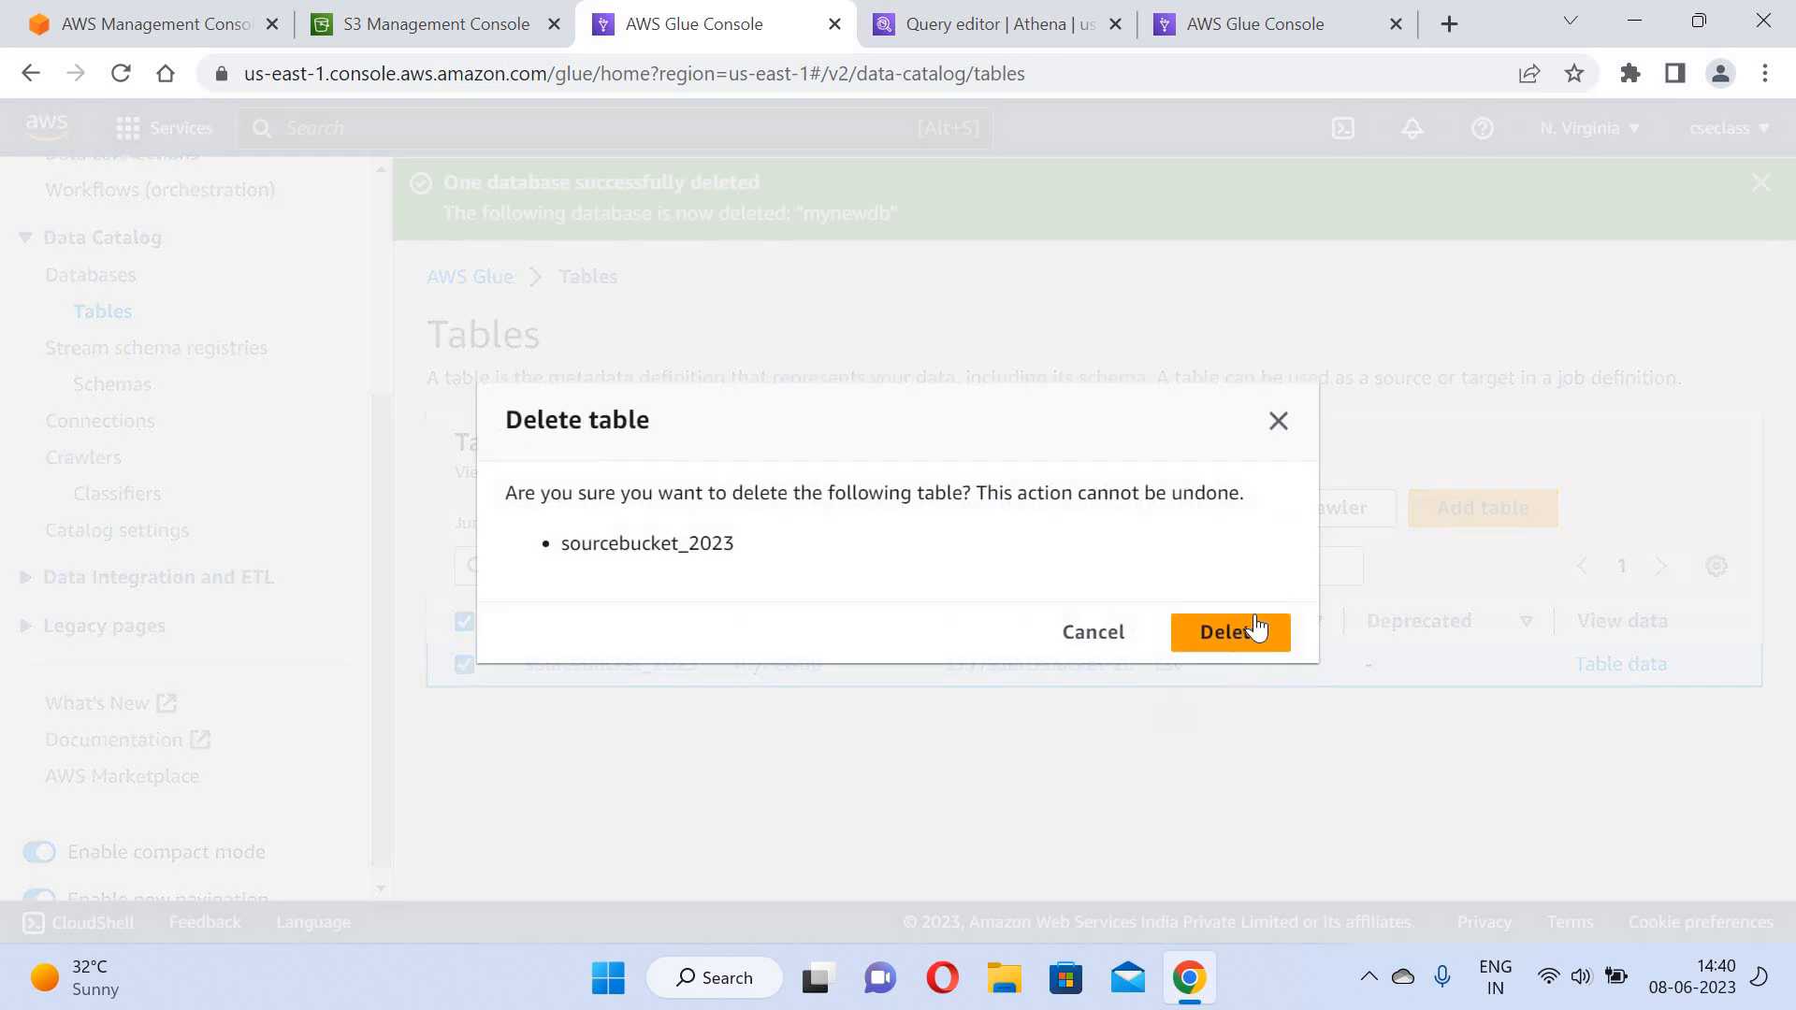
pyautogui.click(1253, 636)
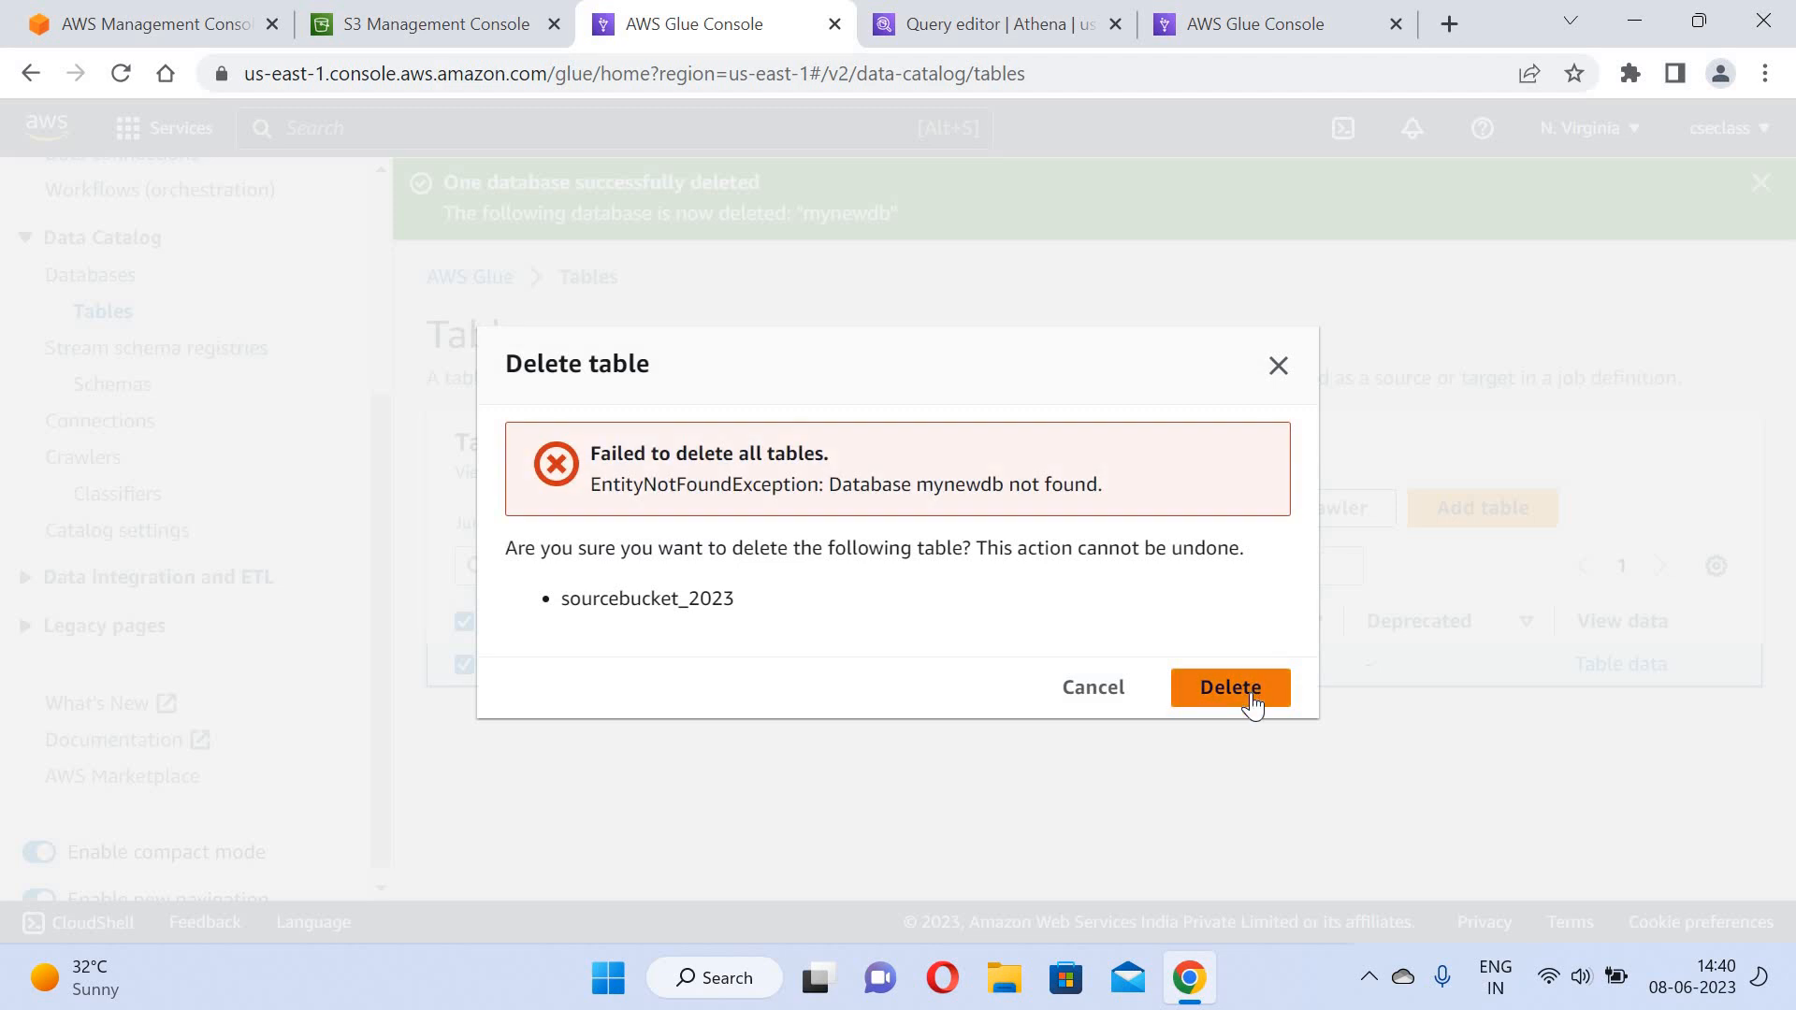
pyautogui.click(1253, 706)
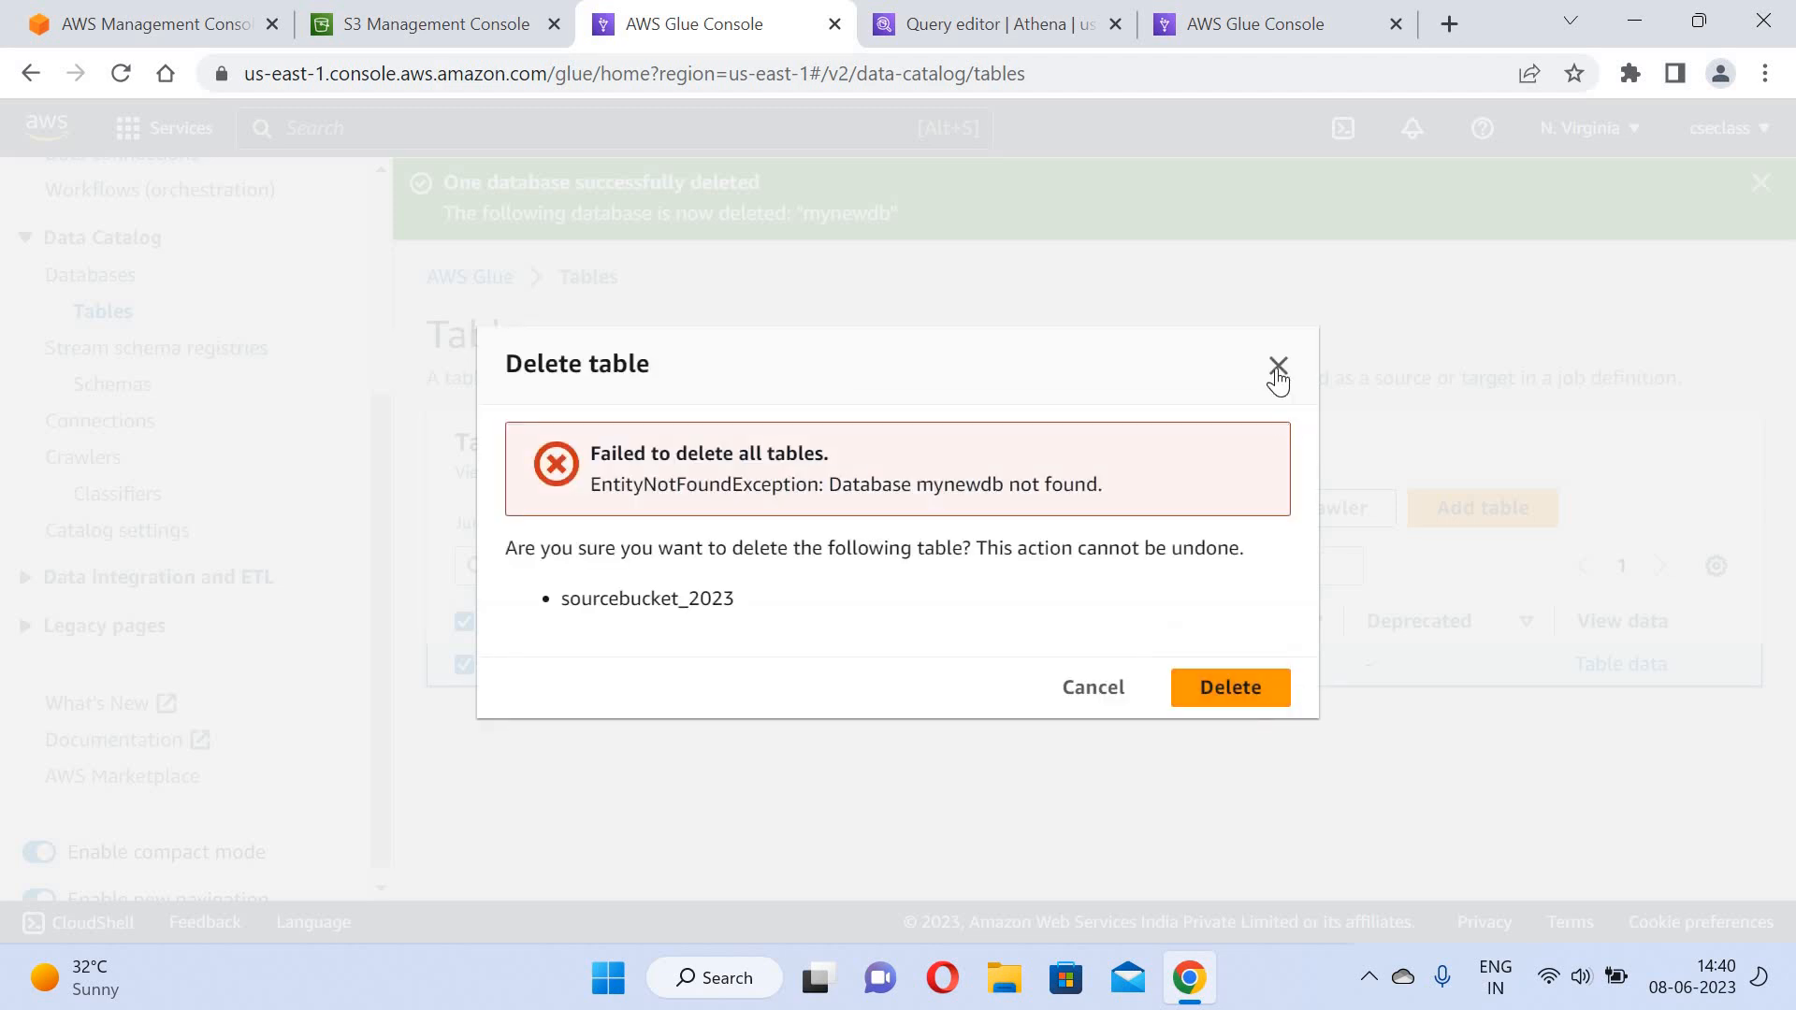
pyautogui.click(1277, 367)
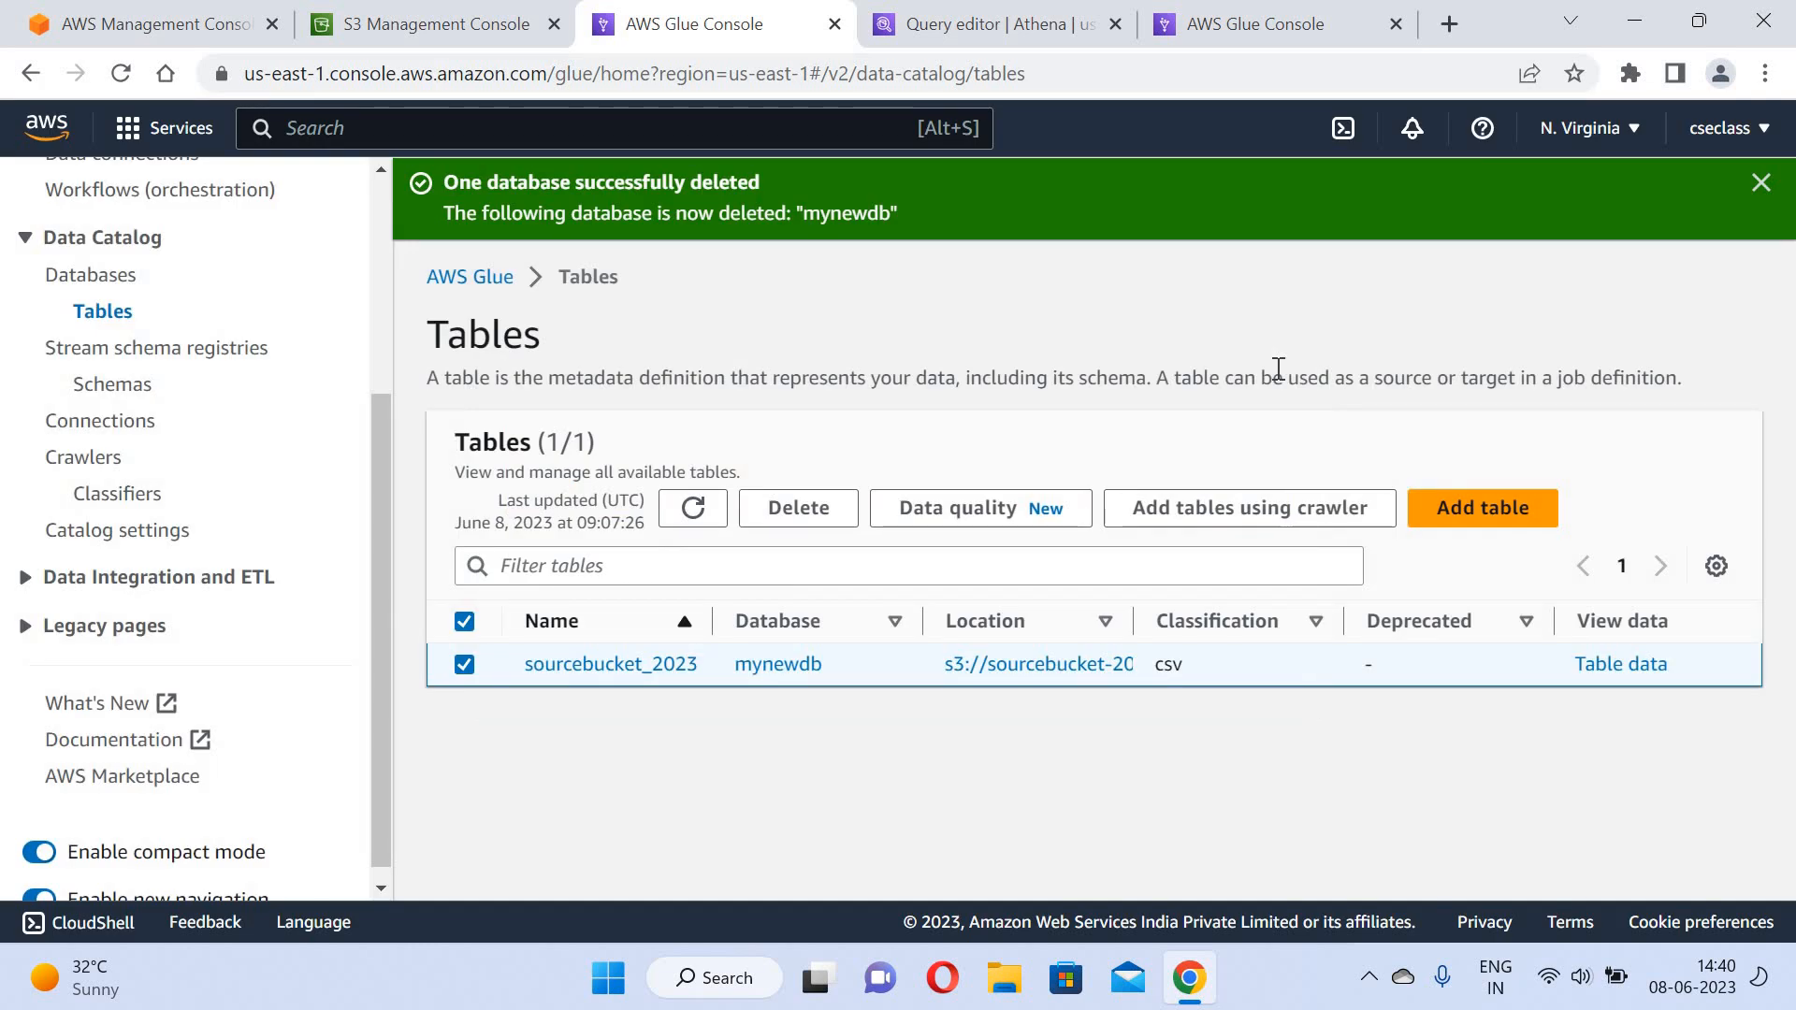